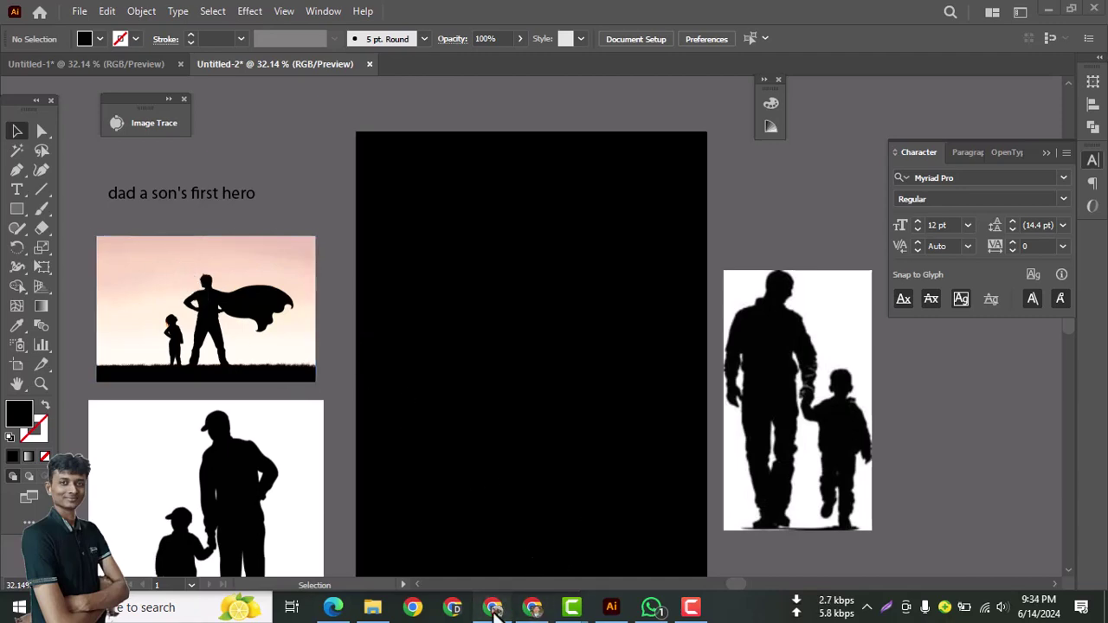
- Switch to Chrome and look through the "short quote dad" search results for a page of Father's Day quotes
{"action": "left_click", "coordinate": [534, 608]}
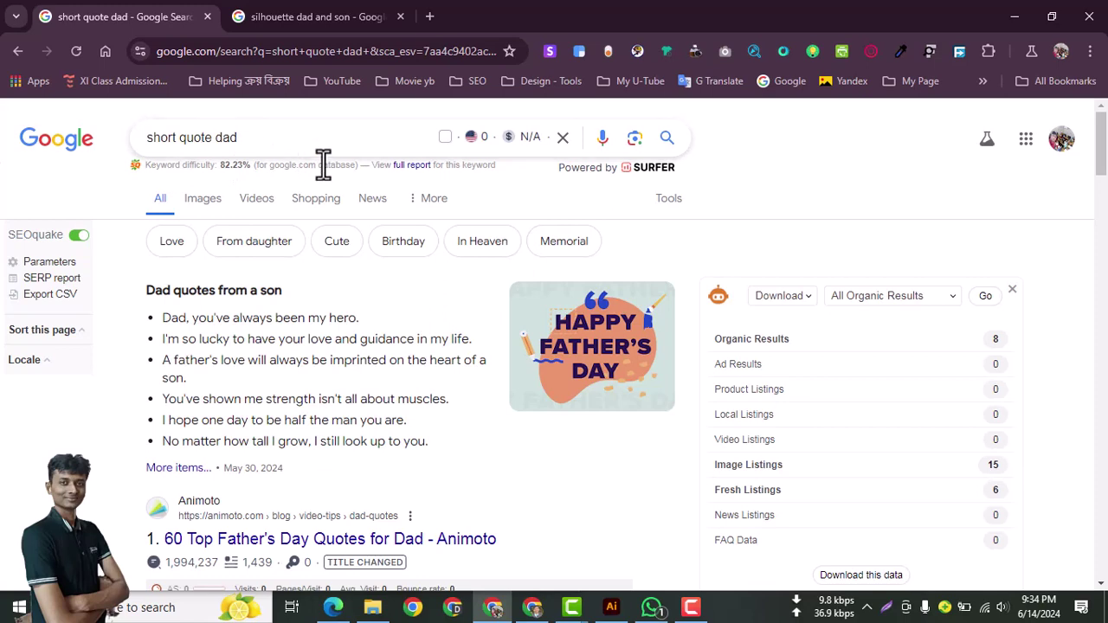
{"action": "left_click", "coordinate": [247, 138]}
{"action": "left_click", "coordinate": [783, 209]}
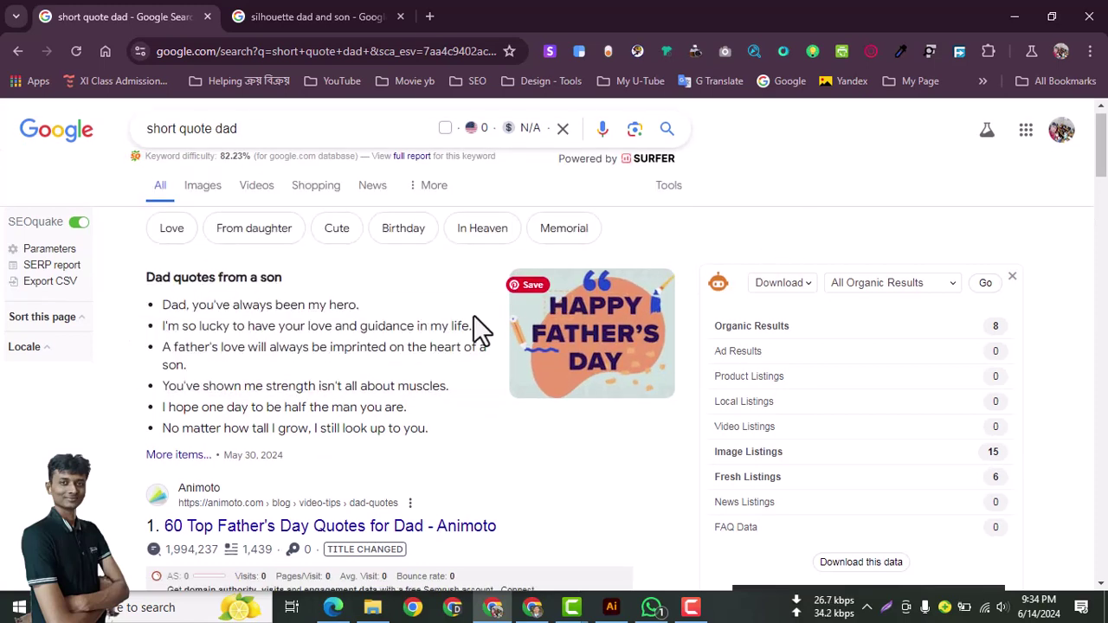
{"action": "scroll", "coordinate": [473, 315], "scroll_direction": "down", "scroll_amount": 3}
{"action": "scroll", "coordinate": [302, 342], "scroll_direction": "down", "scroll_amount": 1}
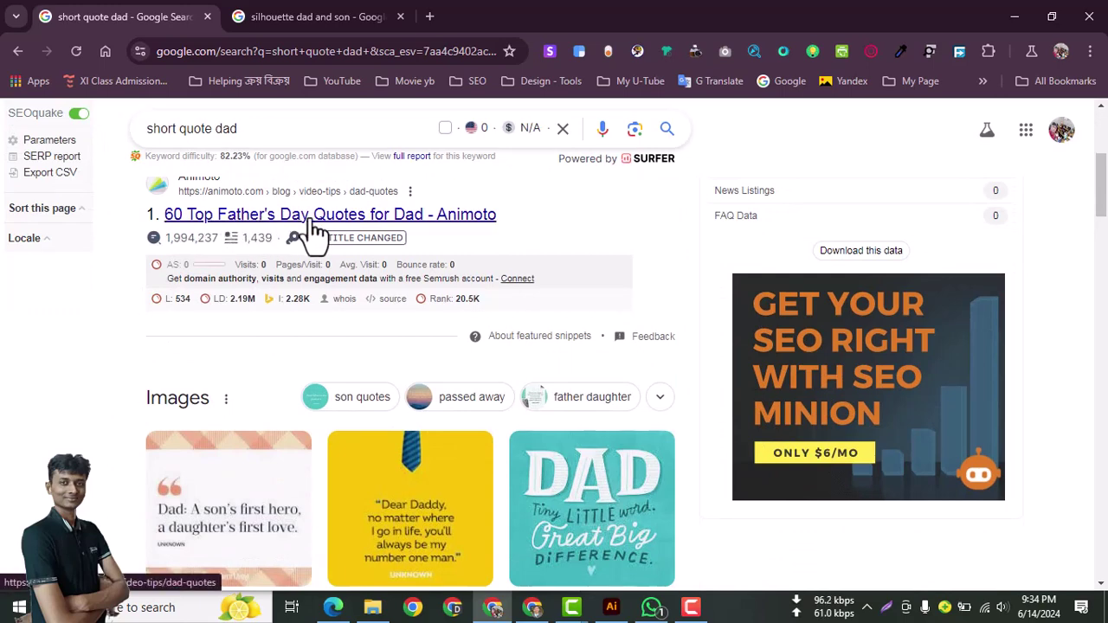
{"action": "scroll", "coordinate": [294, 272], "scroll_direction": "down", "scroll_amount": 3}
{"action": "scroll", "coordinate": [302, 312], "scroll_direction": "down", "scroll_amount": 2}
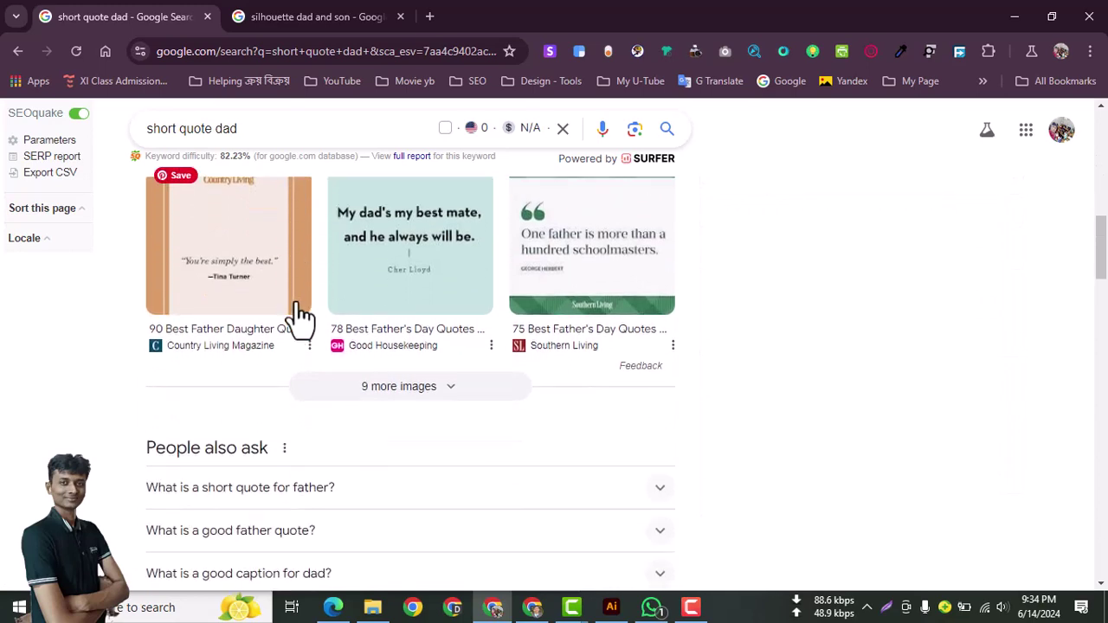
{"action": "scroll", "coordinate": [297, 315], "scroll_direction": "down", "scroll_amount": 6}
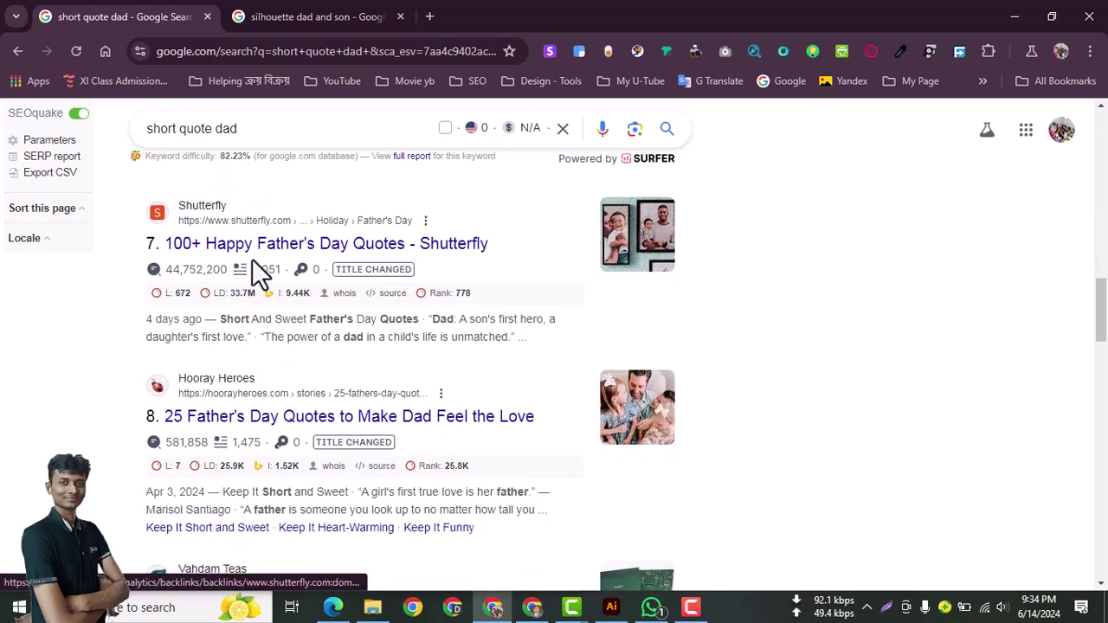
- Open Shutterfly's "100+ Happy Father's Day Quotes" result in a new tab and find its list of short quotes
{"action": "middle_click", "coordinate": [289, 249]}
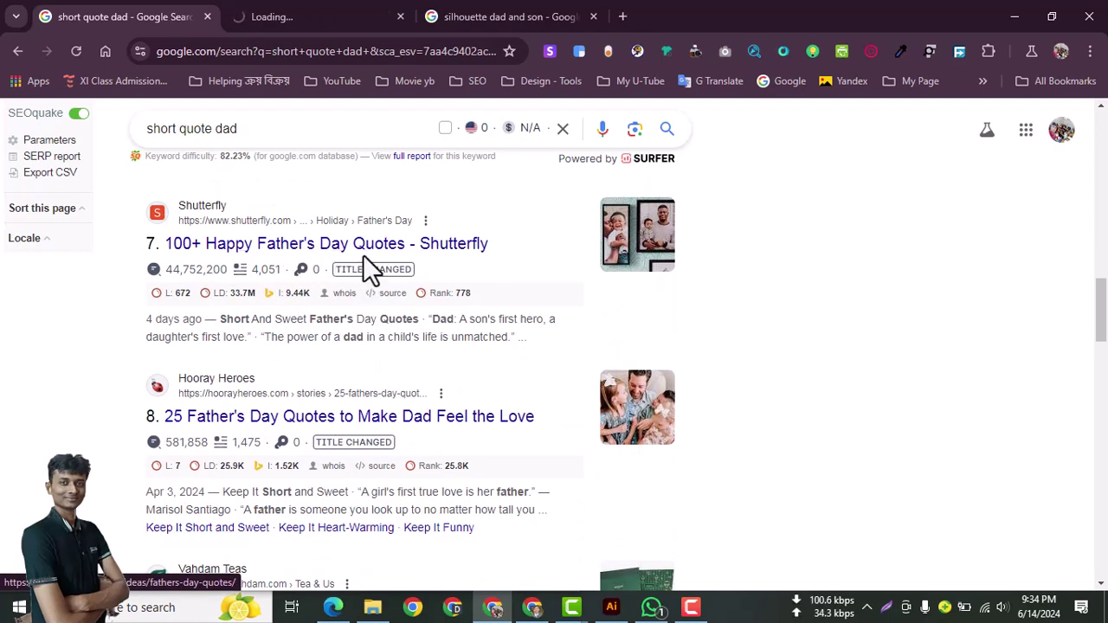
{"action": "left_click", "coordinate": [320, 13]}
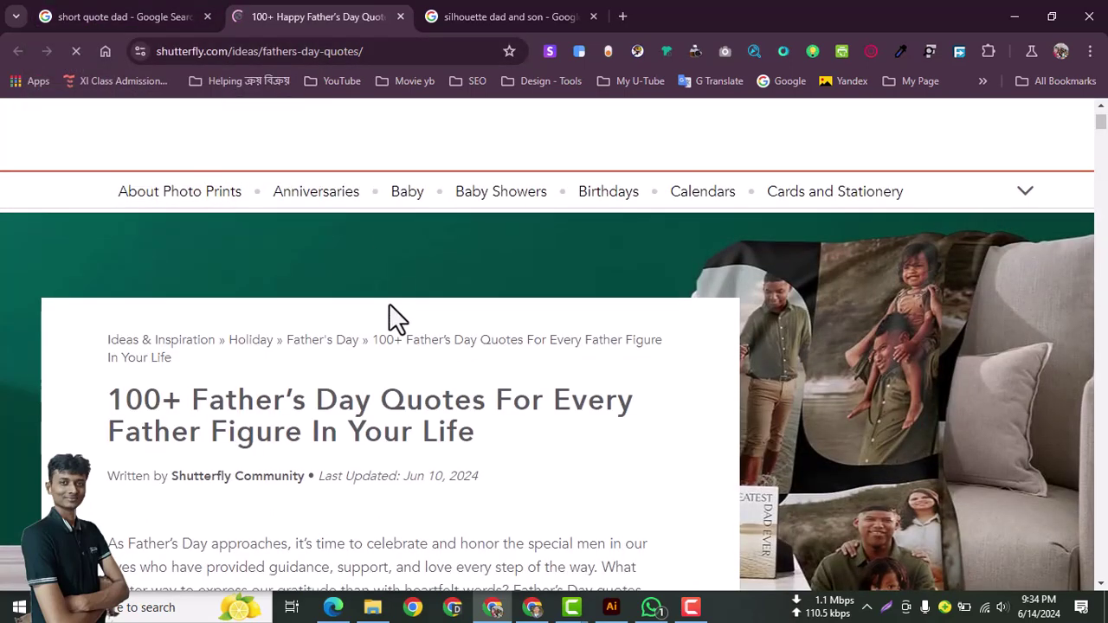
{"action": "scroll", "coordinate": [388, 303], "scroll_direction": "down", "scroll_amount": 3}
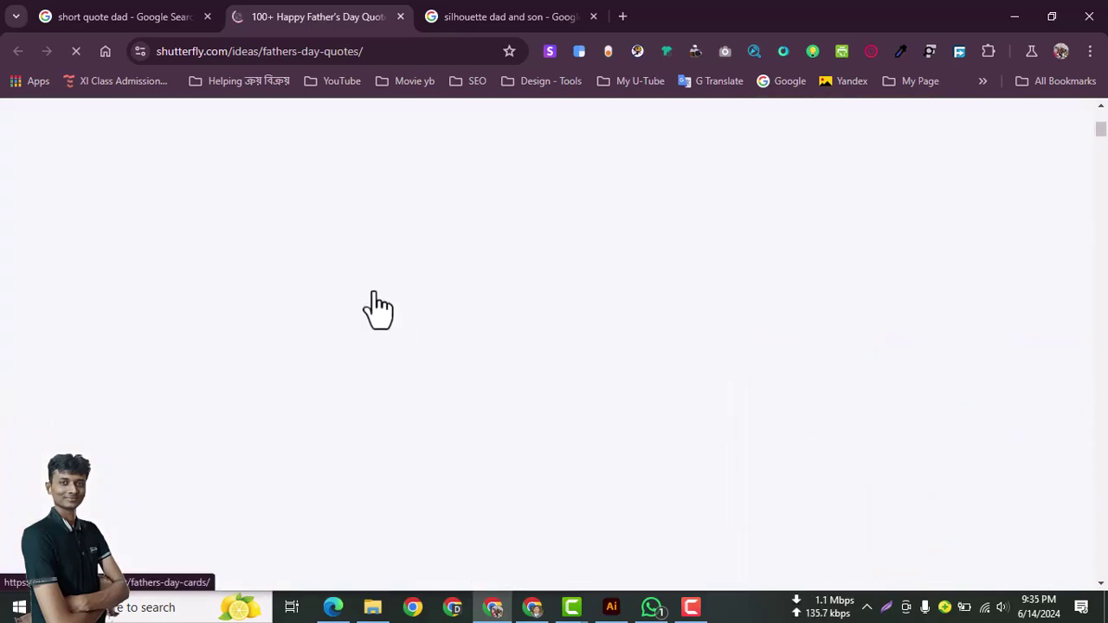
{"action": "scroll", "coordinate": [373, 289], "scroll_direction": "down", "scroll_amount": 12}
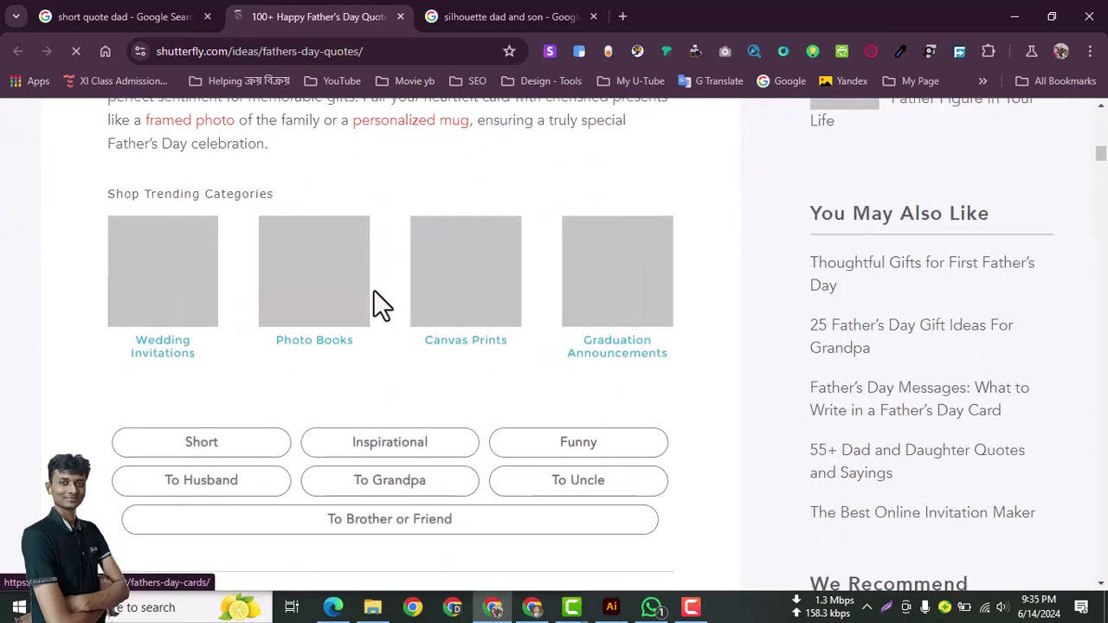
{"action": "scroll", "coordinate": [373, 289], "scroll_direction": "down", "scroll_amount": 11}
{"action": "scroll", "coordinate": [164, 247], "scroll_direction": "up", "scroll_amount": 1}
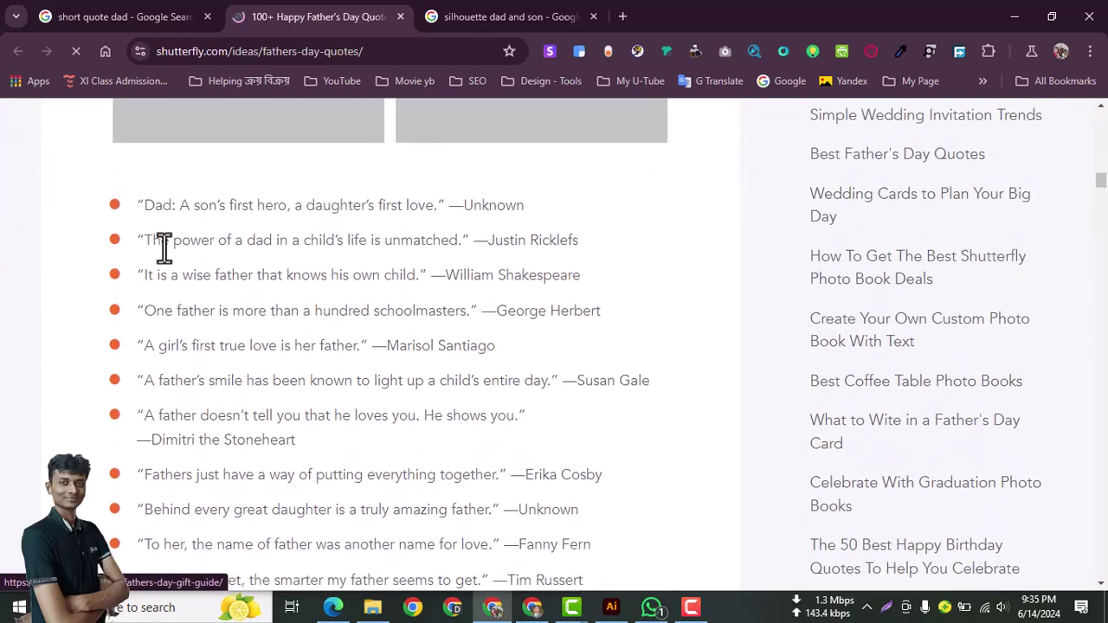
- Highlight the words "A son's first hero, a daughter's first love" in the first quote of the list
{"action": "left_click_drag", "start_coordinate": [146, 225], "coordinate": [190, 224]}
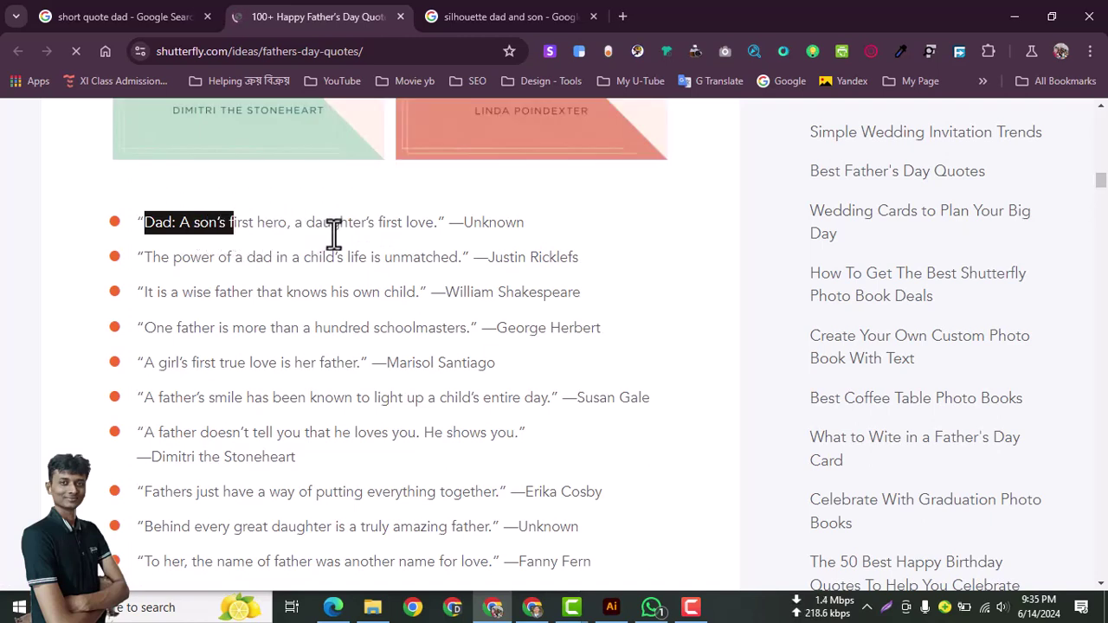
{"action": "left_click", "coordinate": [213, 232]}
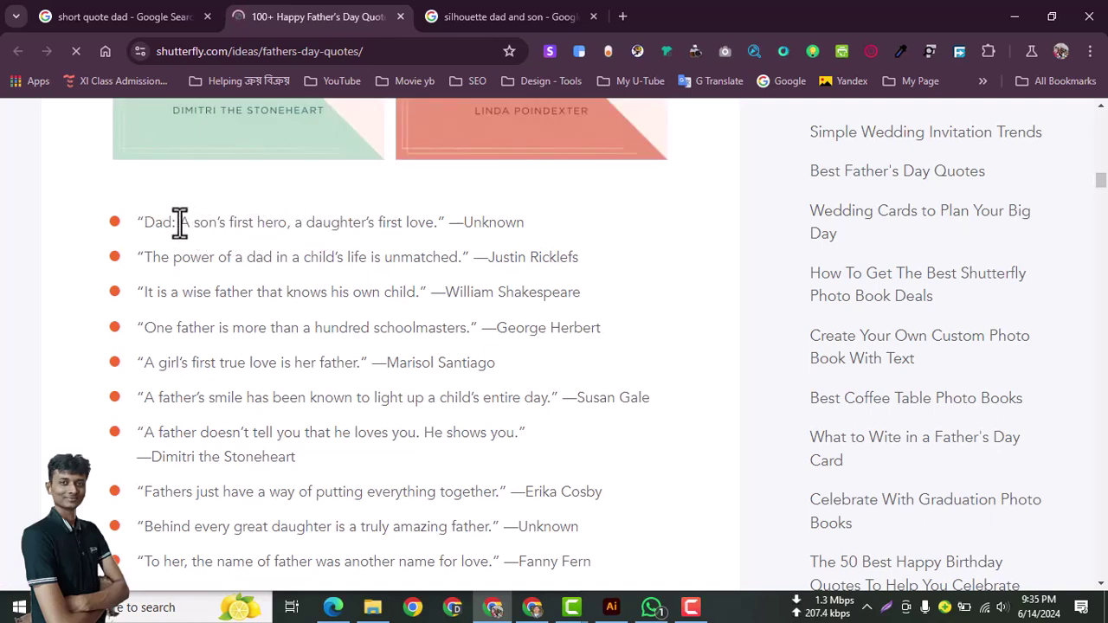
{"action": "left_click_drag", "start_coordinate": [180, 223], "coordinate": [429, 245]}
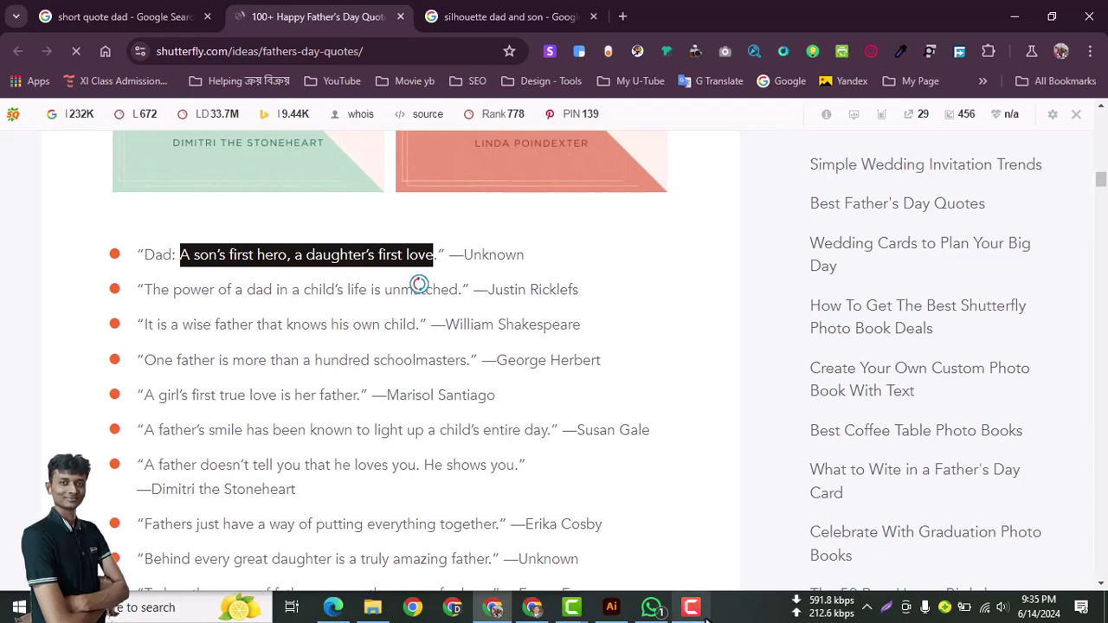
- Switch to Illustrator and create a new 12 x 16 in portrait document in RGB Color at 300 ppi
{"action": "left_click", "coordinate": [612, 608]}
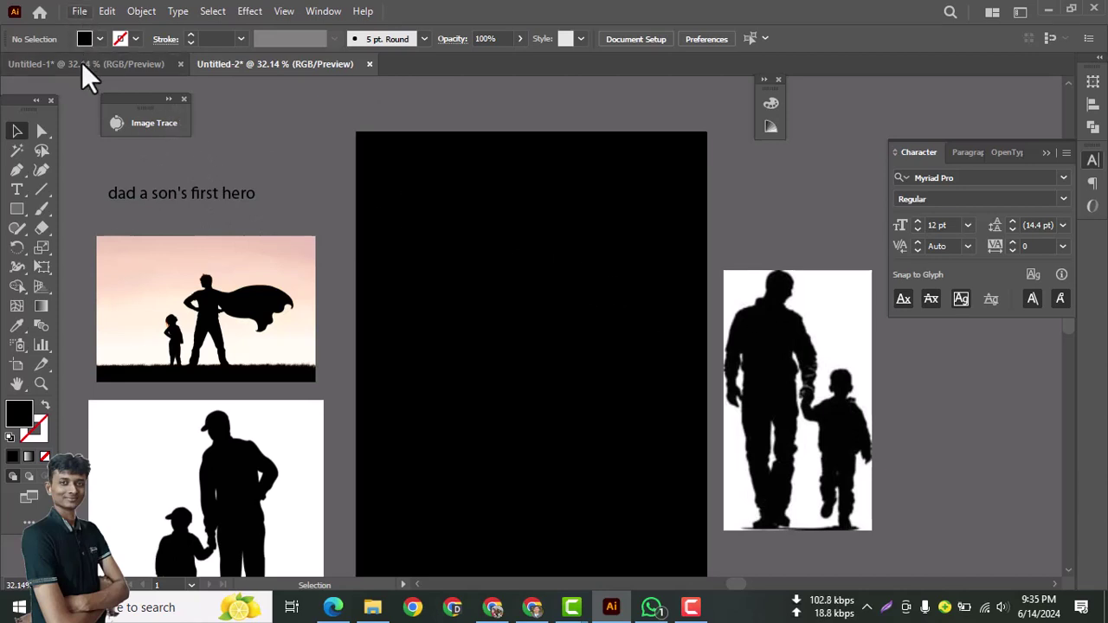
{"action": "left_click", "coordinate": [79, 11]}
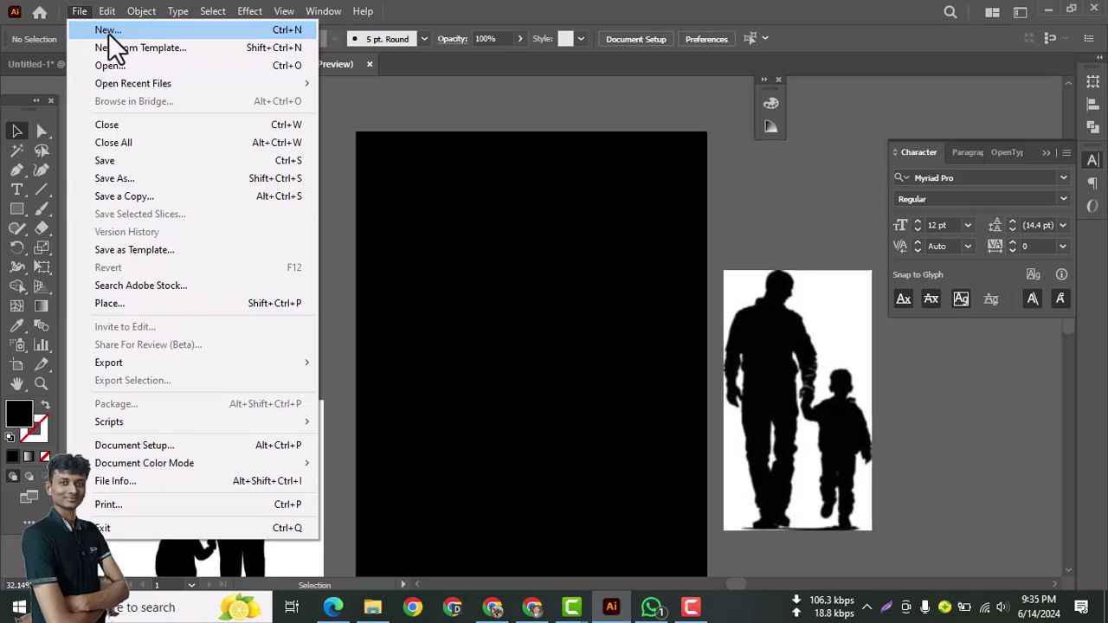
{"action": "left_click", "coordinate": [109, 33]}
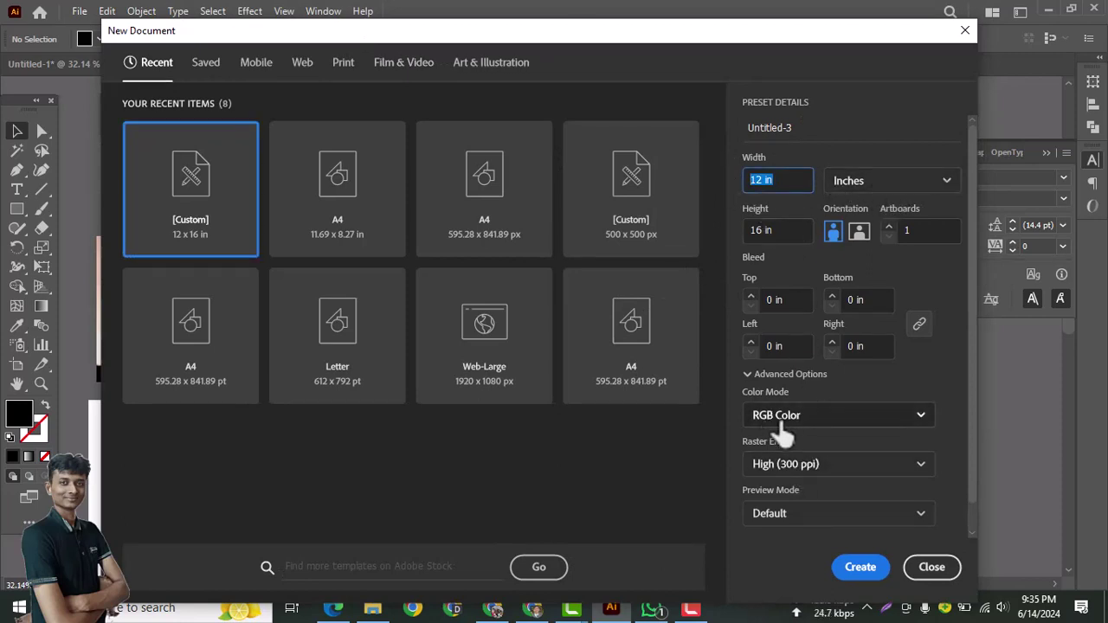
{"action": "left_click", "coordinate": [876, 568]}
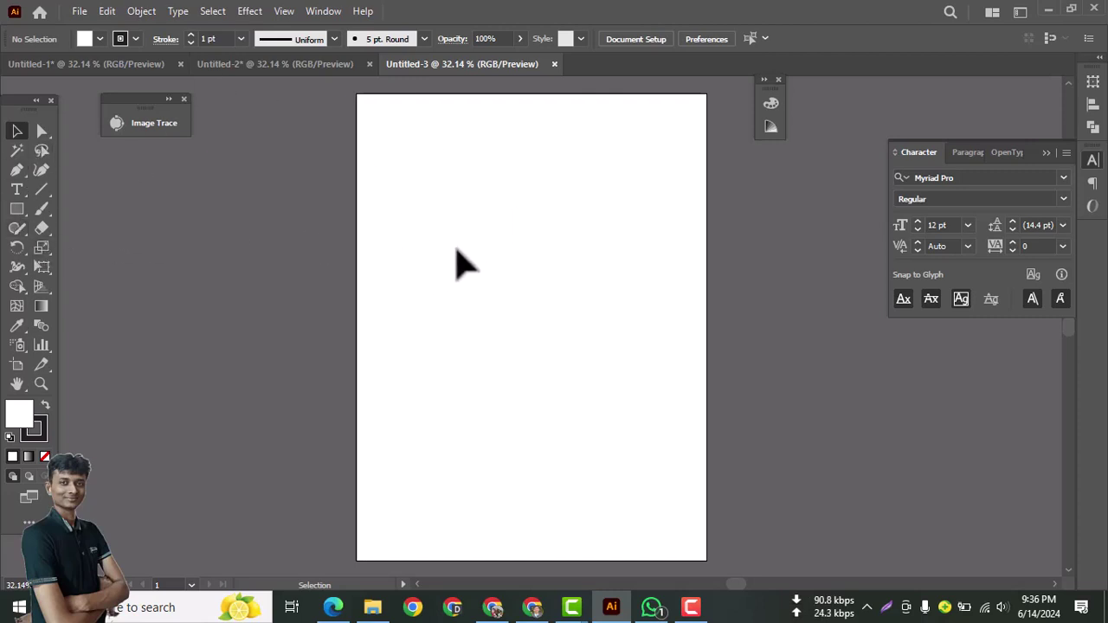
- Create a rectangle 12 in wide and 16 in high with the Rectangle tool
{"action": "left_click", "coordinate": [17, 209]}
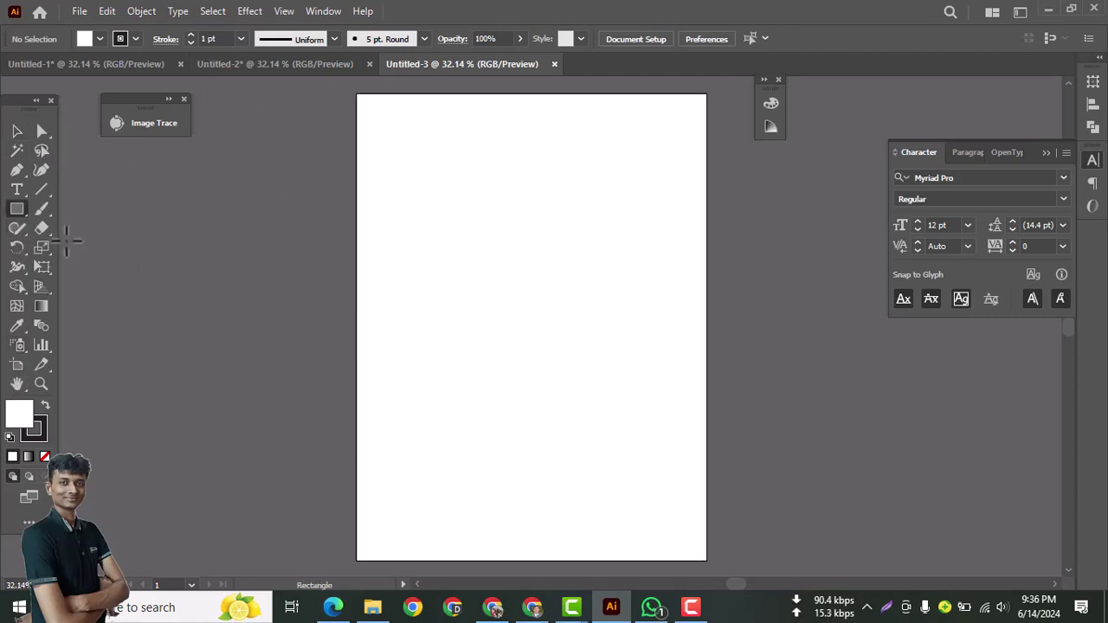
{"action": "left_click", "coordinate": [534, 207]}
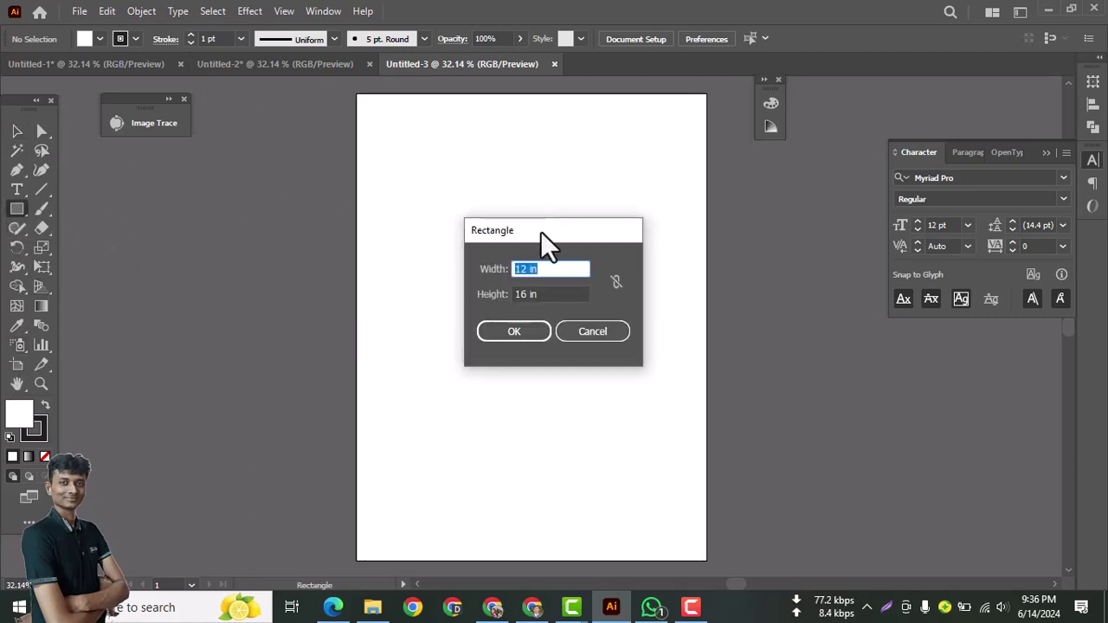
{"action": "left_click_drag", "start_coordinate": [540, 232], "coordinate": [534, 202]}
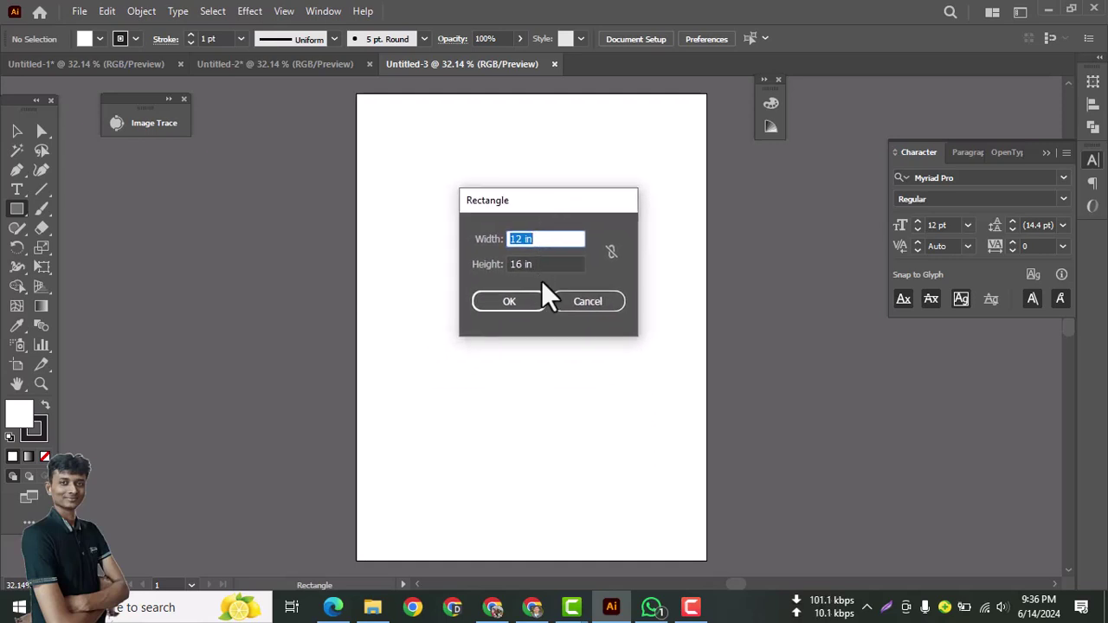
{"action": "left_click", "coordinate": [515, 308]}
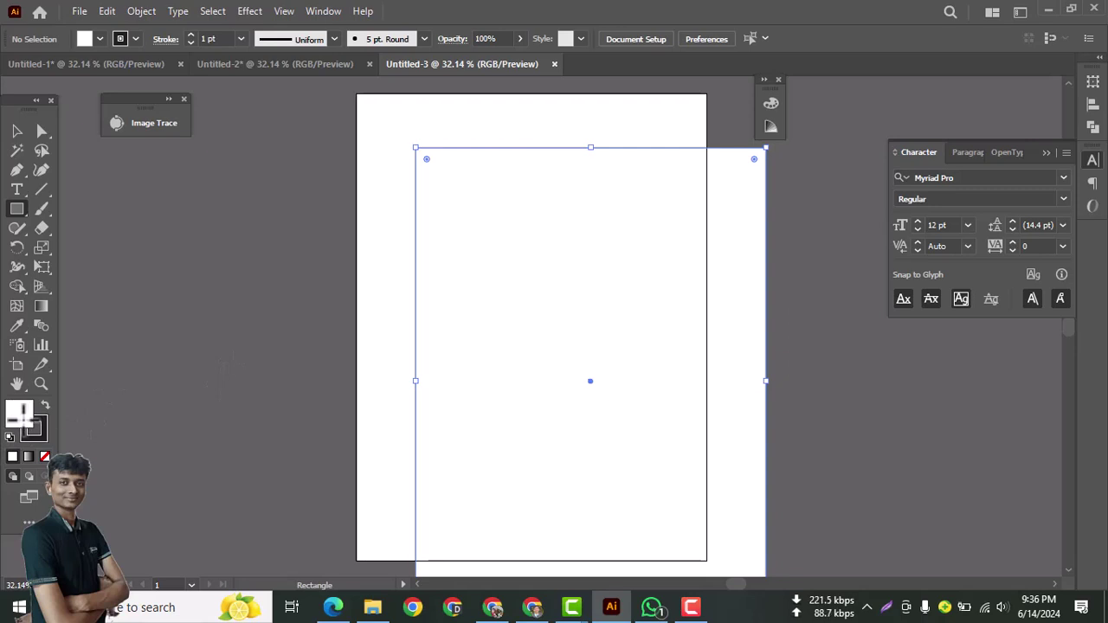
- Fill the rectangle with black (000000) and remove its stroke
{"action": "double_click", "coordinate": [19, 414]}
{"action": "type", "text": "0"}
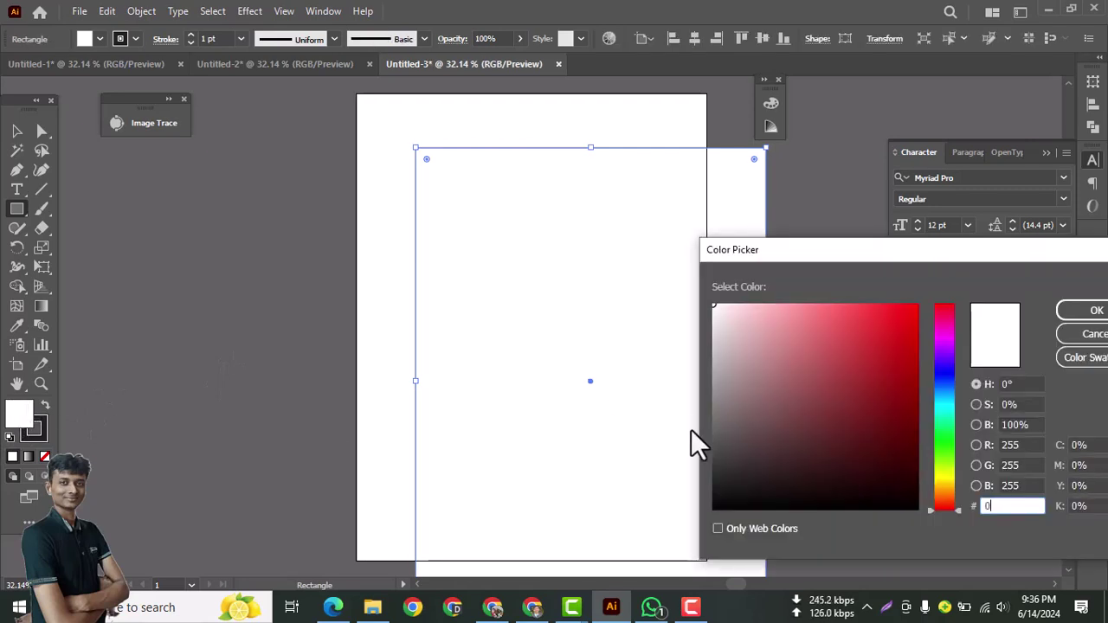
{"action": "type", "text": "00000"}
{"action": "key", "text": "Return"}
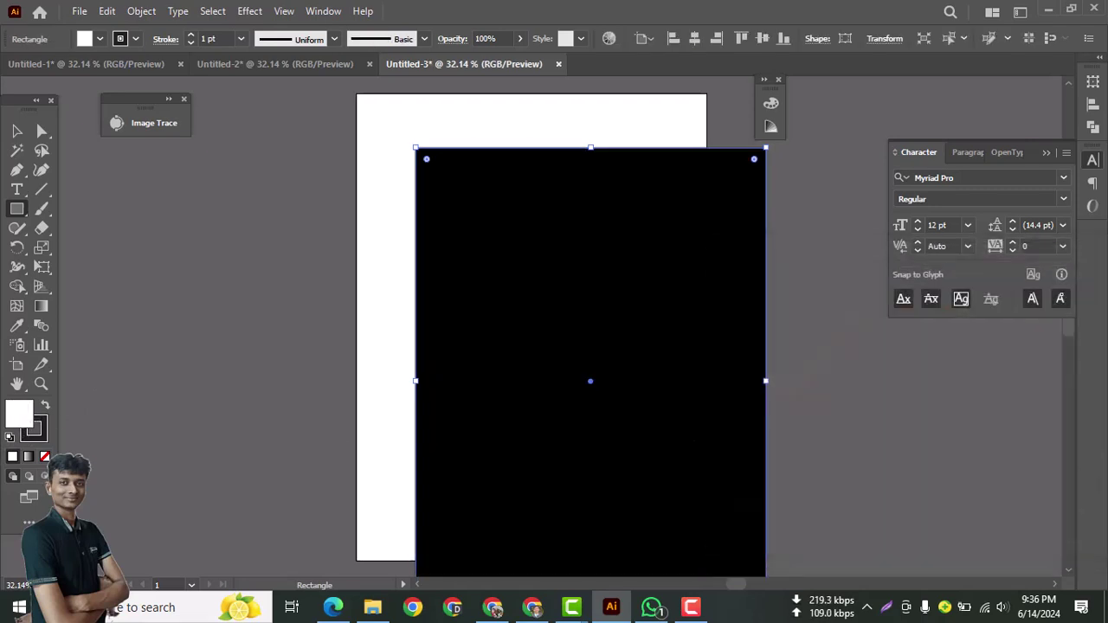
{"action": "left_click", "coordinate": [131, 38]}
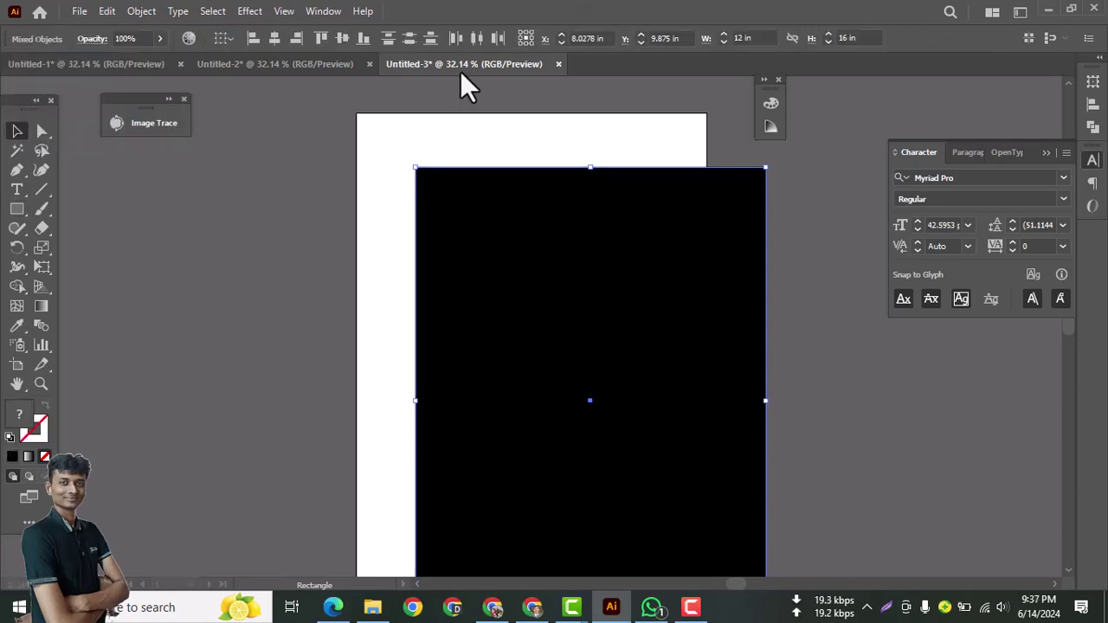
- Center the black rectangle horizontally and vertically on the artboard, and deselect it
{"action": "left_click", "coordinate": [627, 172]}
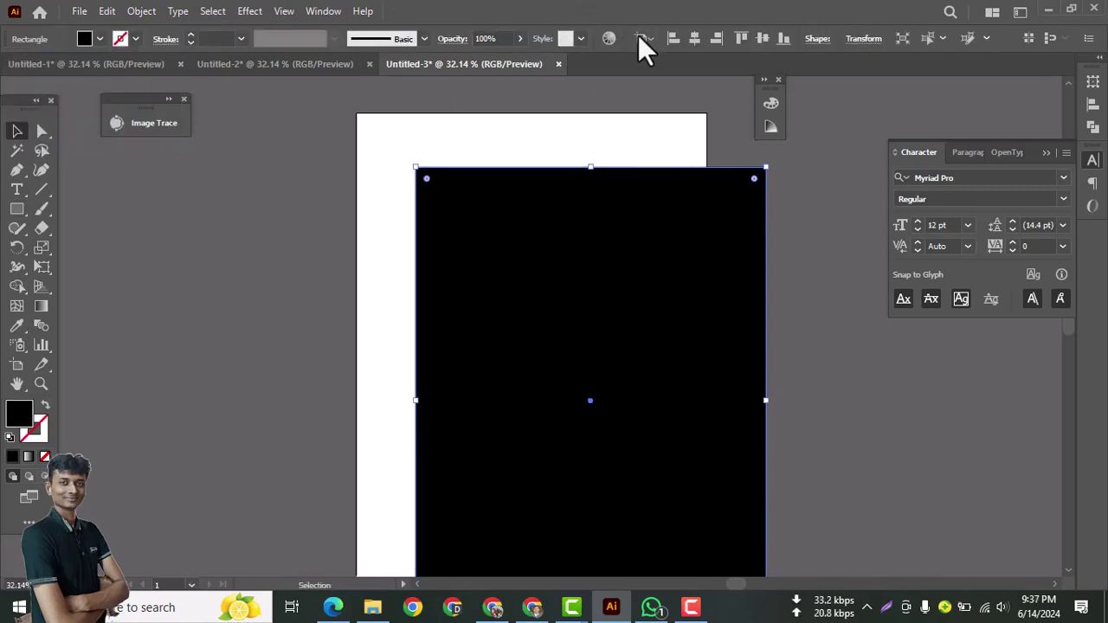
{"action": "left_click", "coordinate": [694, 38]}
{"action": "left_click", "coordinate": [761, 38]}
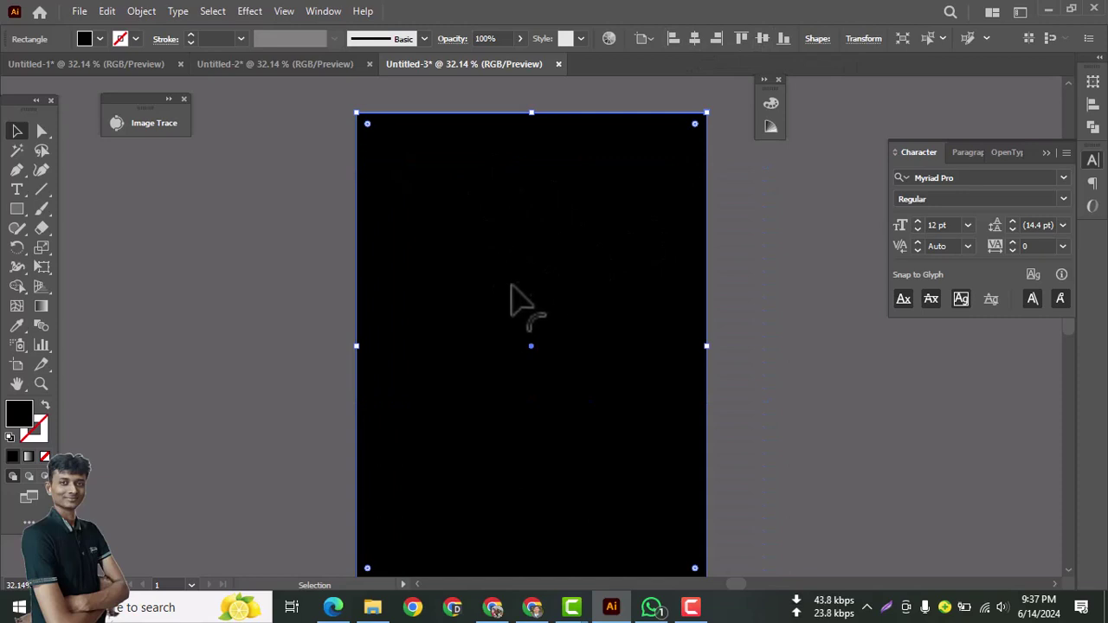
{"action": "key", "text": "ctrl+shift+a"}
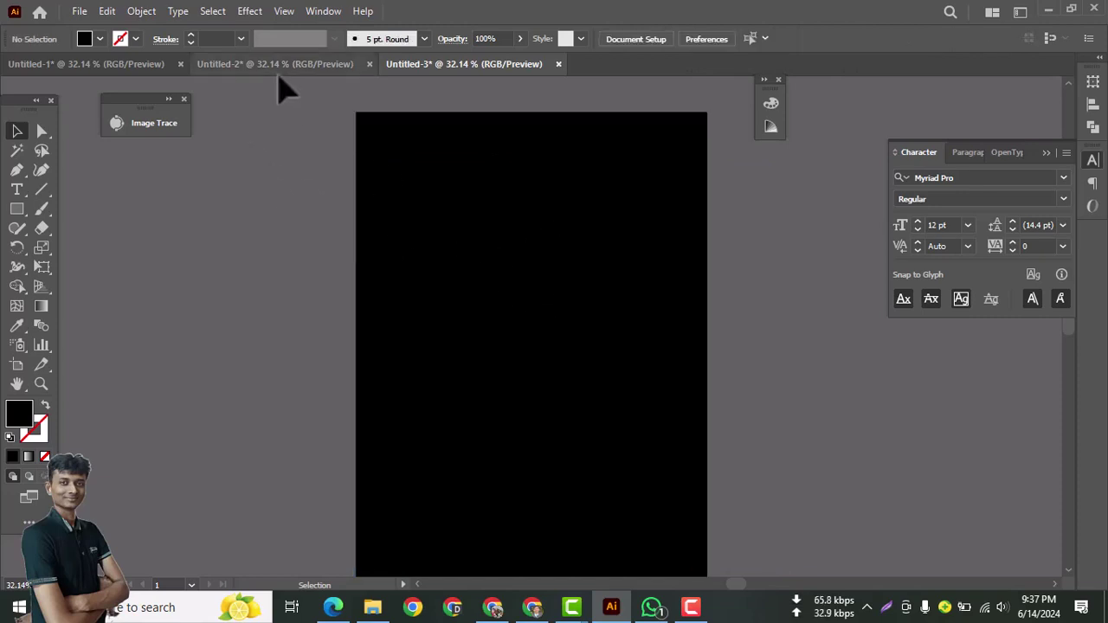
- Browse the "silhouette dad and son" image results in Chrome for father-and-son silhouettes, and return to Illustrator
{"action": "left_click", "coordinate": [491, 598]}
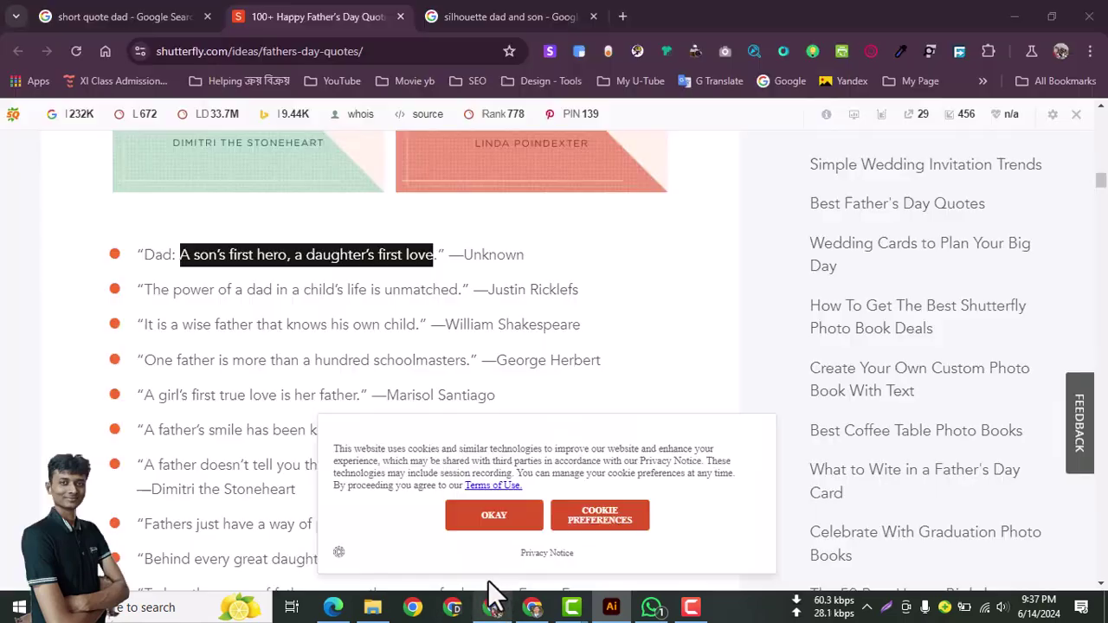
{"action": "left_click", "coordinate": [492, 13]}
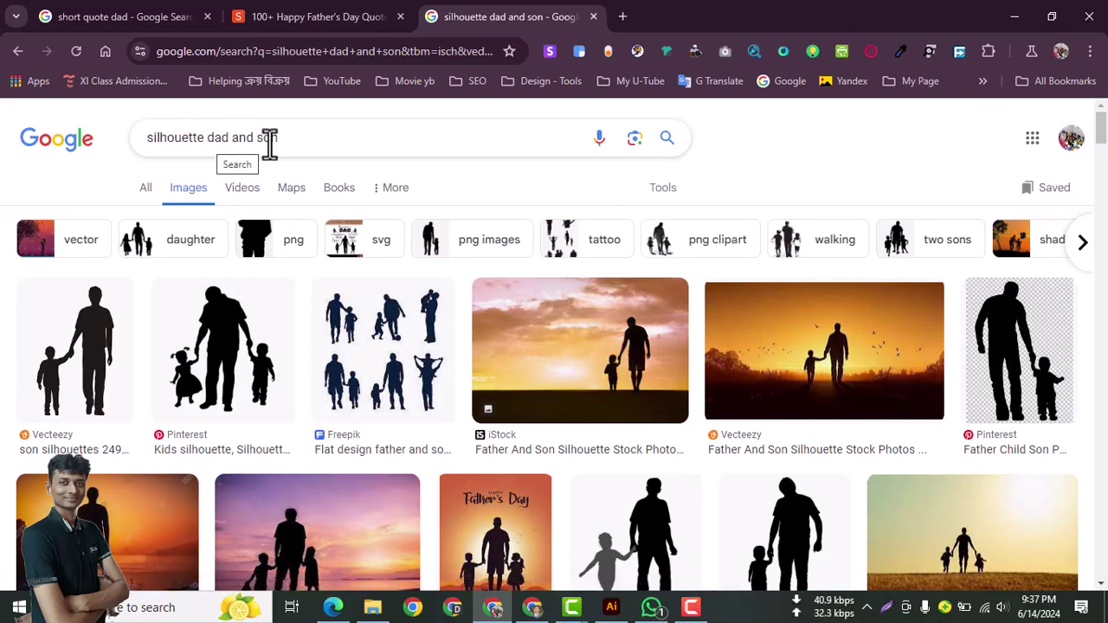
{"action": "scroll", "coordinate": [519, 433], "scroll_direction": "down", "scroll_amount": 6}
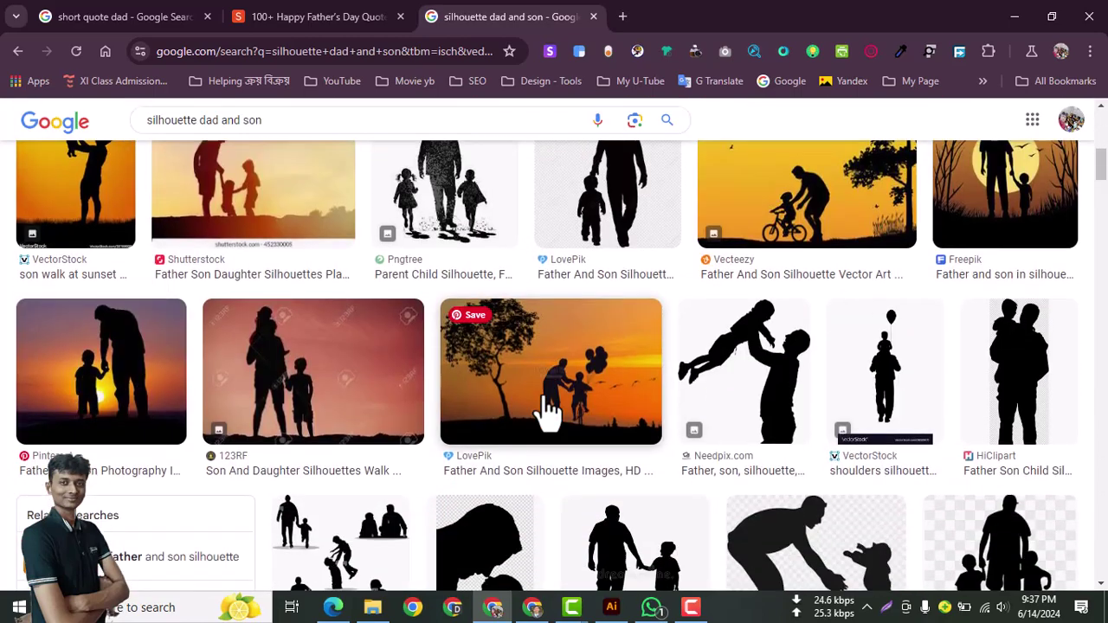
{"action": "scroll", "coordinate": [545, 411], "scroll_direction": "down", "scroll_amount": 5}
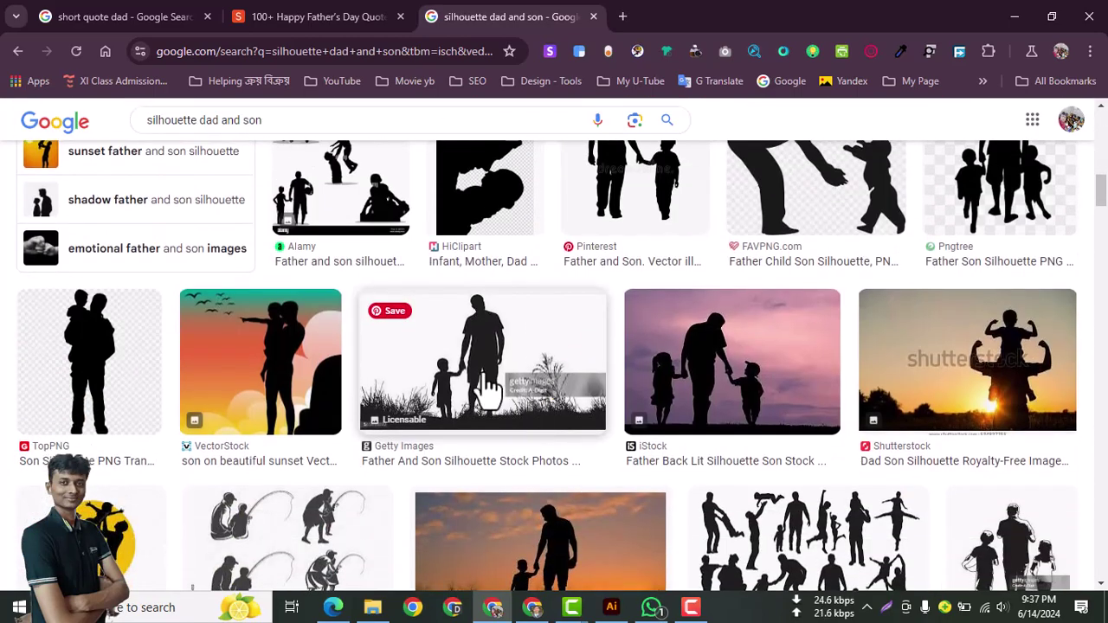
{"action": "scroll", "coordinate": [494, 366], "scroll_direction": "down", "scroll_amount": 4}
{"action": "scroll", "coordinate": [759, 359], "scroll_direction": "down", "scroll_amount": 3}
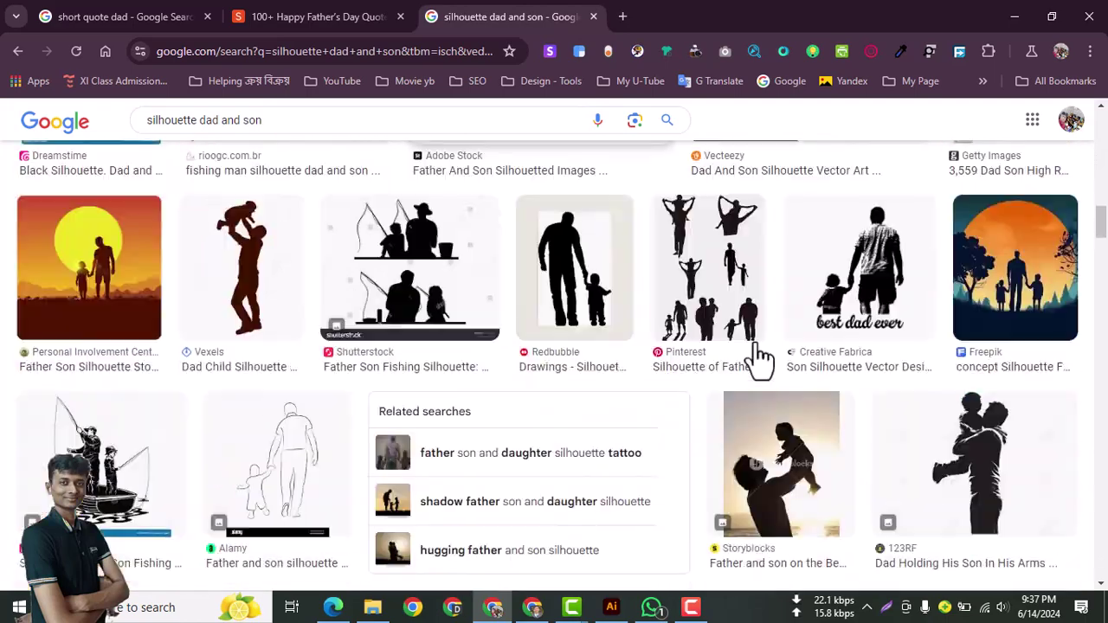
{"action": "scroll", "coordinate": [761, 355], "scroll_direction": "down", "scroll_amount": 8}
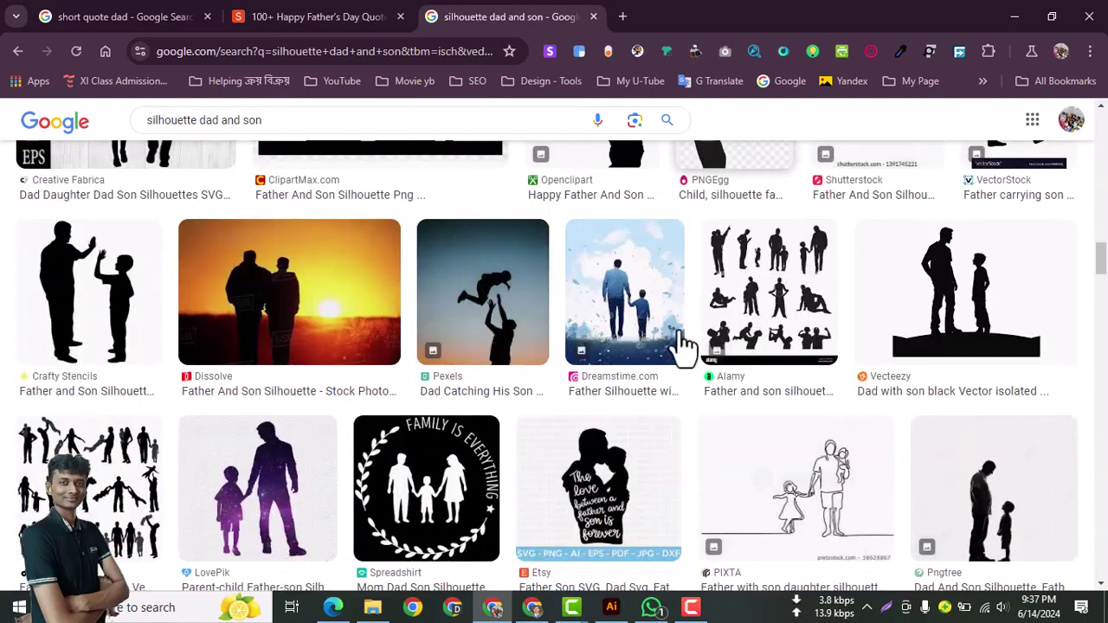
{"action": "scroll", "coordinate": [683, 346], "scroll_direction": "down", "scroll_amount": 10}
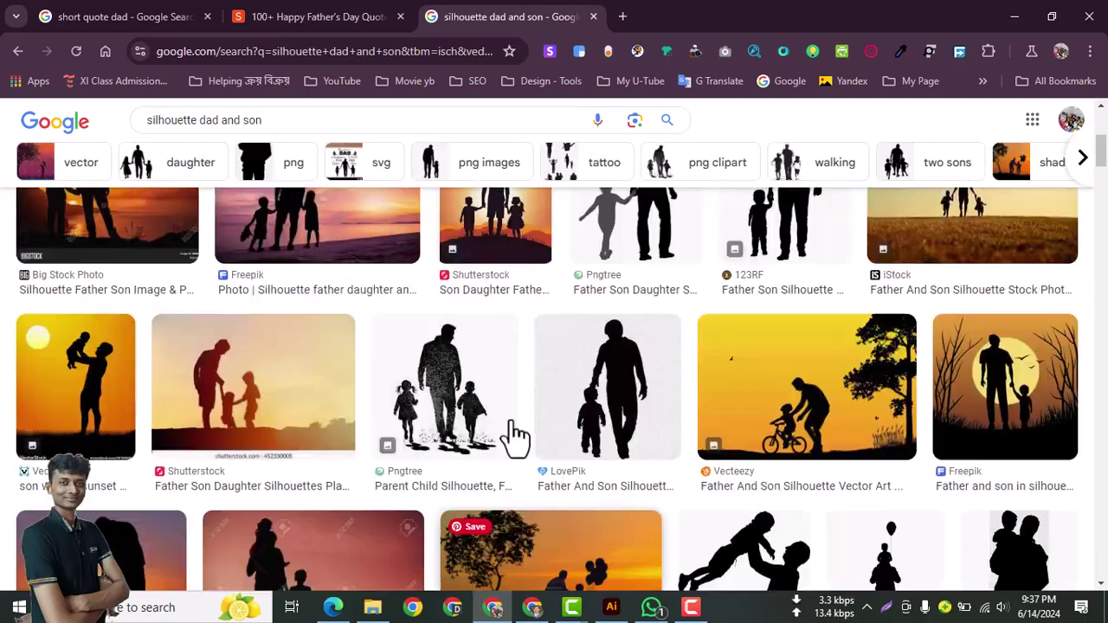
{"action": "scroll", "coordinate": [515, 437], "scroll_direction": "up", "scroll_amount": 1}
{"action": "left_click", "coordinate": [611, 607]}
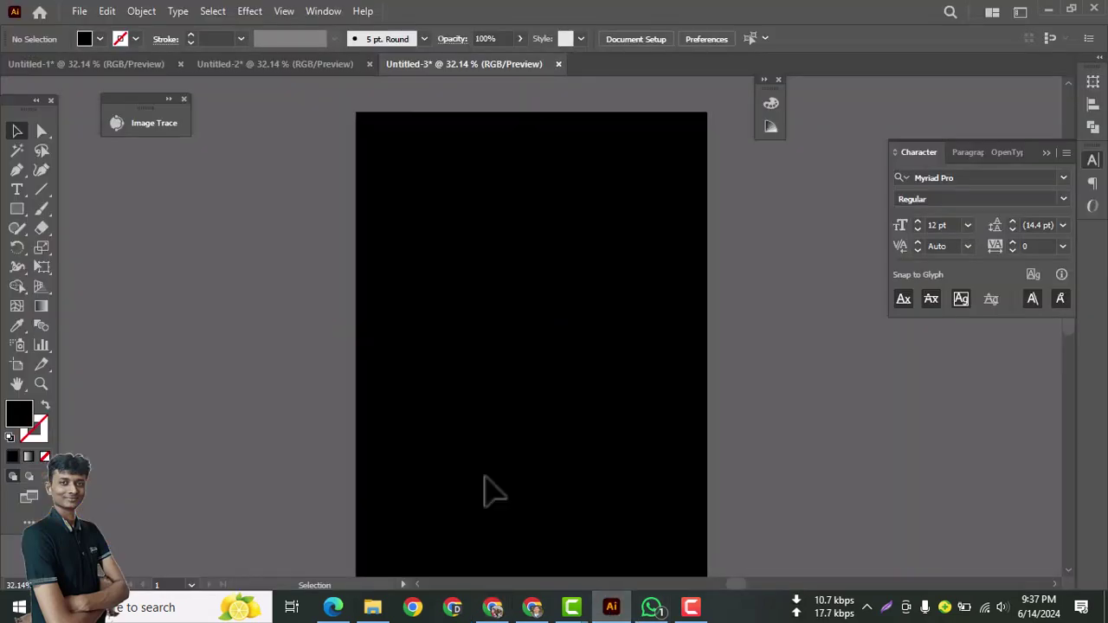
- Switch to the Untitled-2 document, and place the "dad a son's first hero" text above the caped-hero image, clear of the Image Trace panel
{"action": "left_click", "coordinate": [235, 66]}
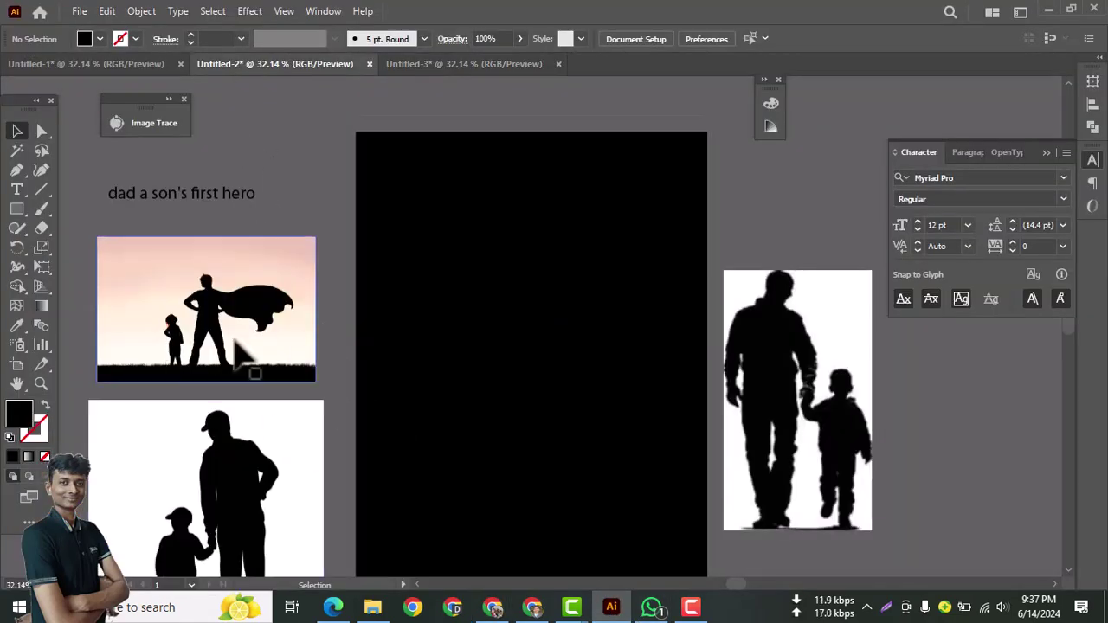
{"action": "left_click_drag", "start_coordinate": [168, 191], "coordinate": [202, 205]}
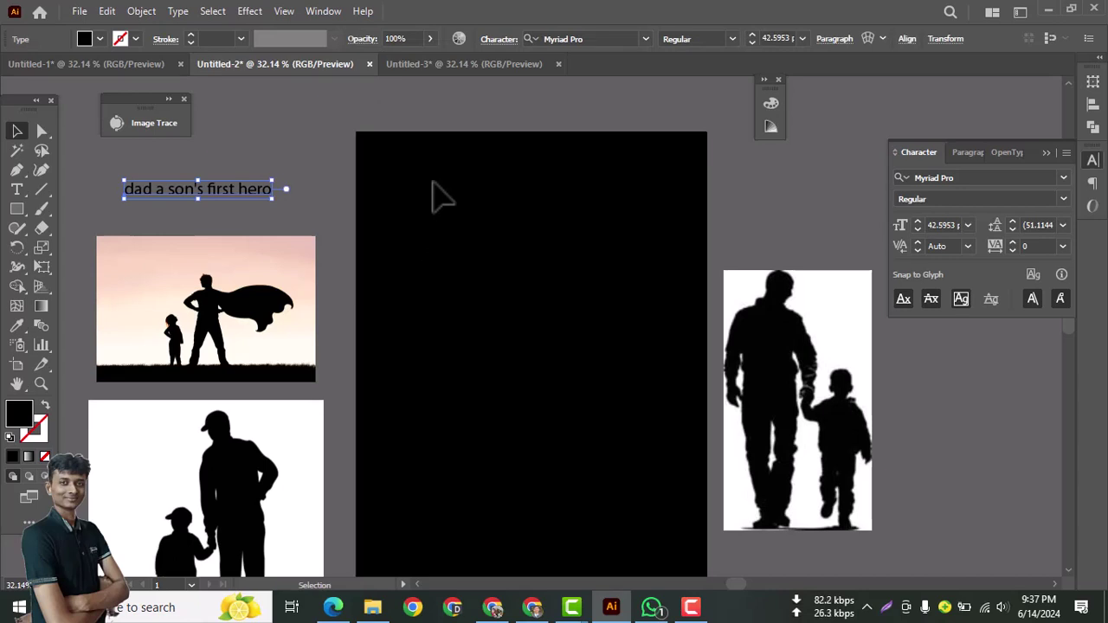
{"action": "scroll", "coordinate": [416, 223], "scroll_direction": "up", "scroll_amount": 1}
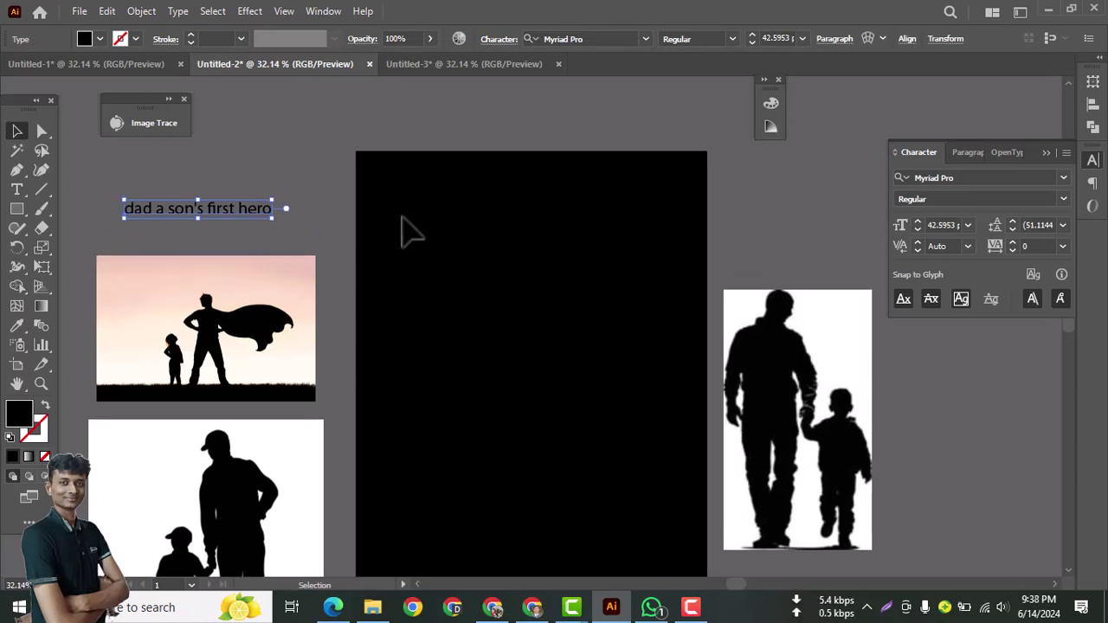
{"action": "scroll", "coordinate": [403, 260], "scroll_direction": "down", "scroll_amount": 3}
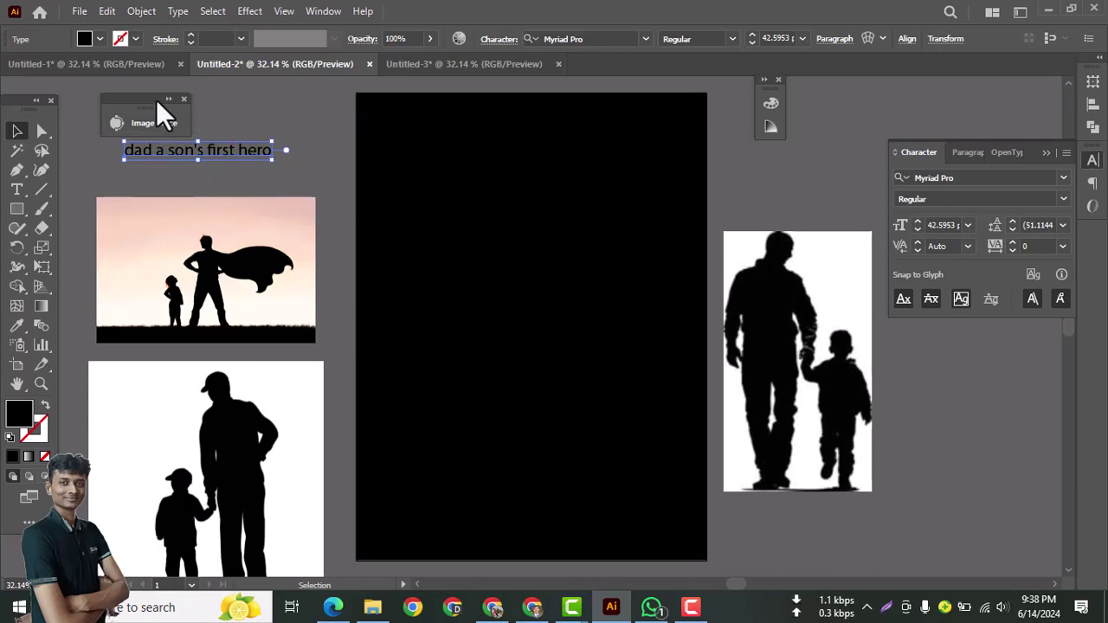
{"action": "left_click_drag", "start_coordinate": [145, 98], "coordinate": [119, 97]}
{"action": "left_click", "coordinate": [416, 158]}
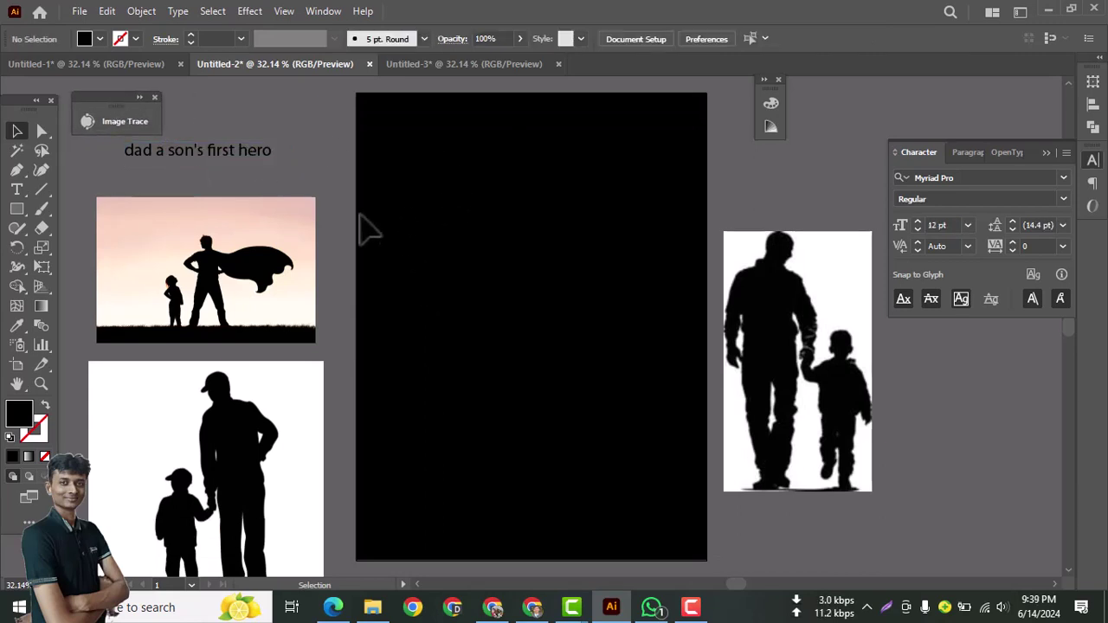
{"action": "left_click_drag", "start_coordinate": [240, 159], "coordinate": [272, 170]}
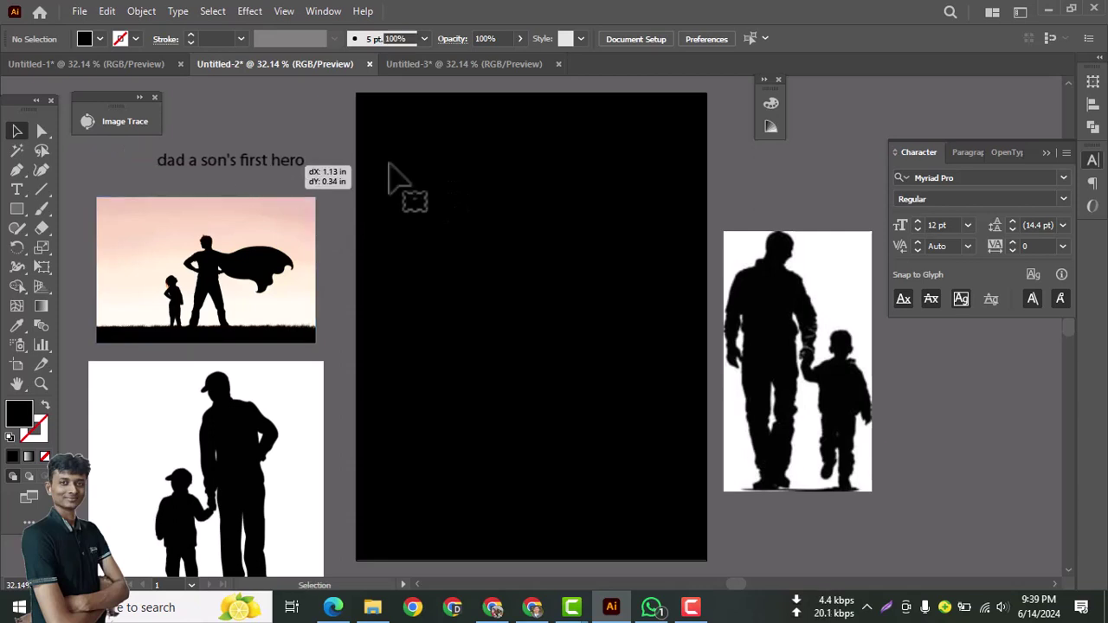
- Fill the quote text with white and place two copies of it on the upper part of the black rectangle
{"action": "left_click", "coordinate": [222, 165]}
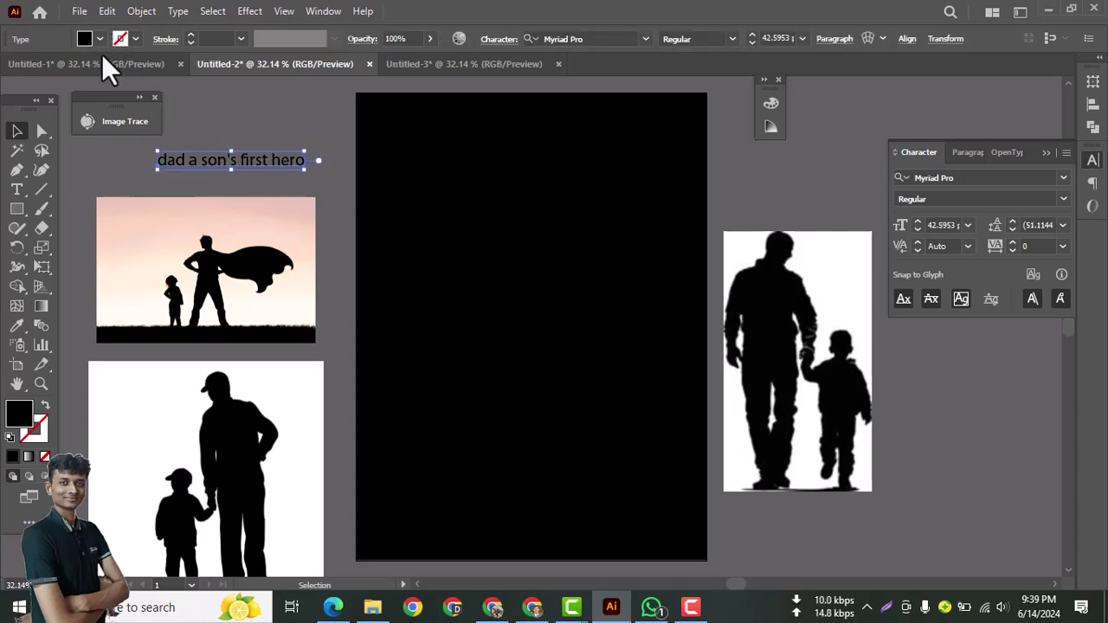
{"action": "left_click", "coordinate": [100, 39]}
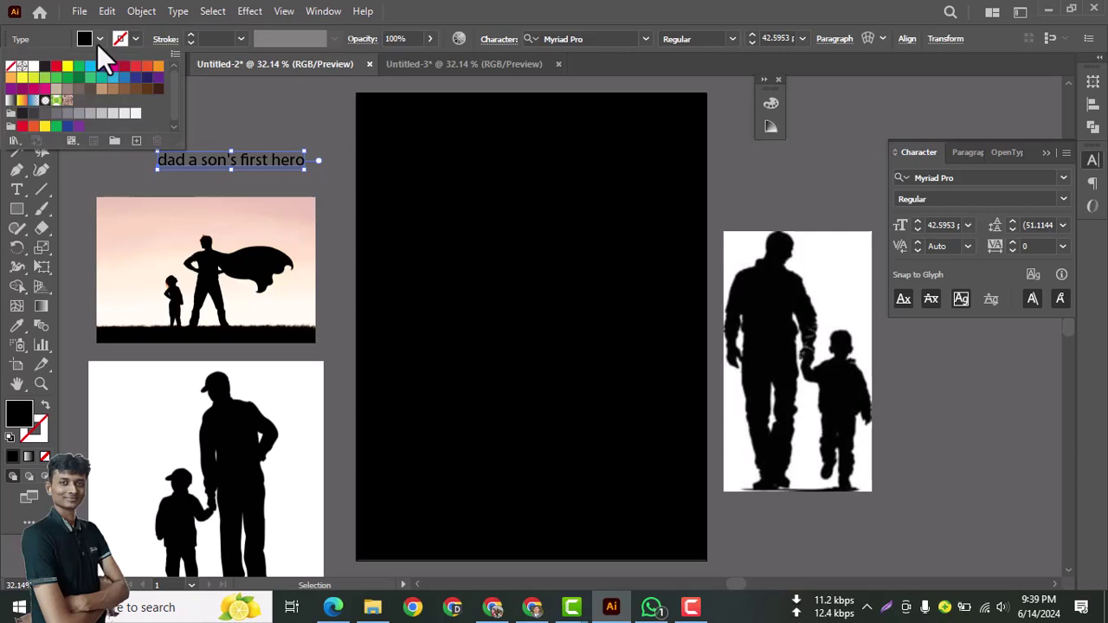
{"action": "left_click", "coordinate": [33, 66]}
{"action": "left_click_drag", "start_coordinate": [260, 173], "coordinate": [511, 169]}
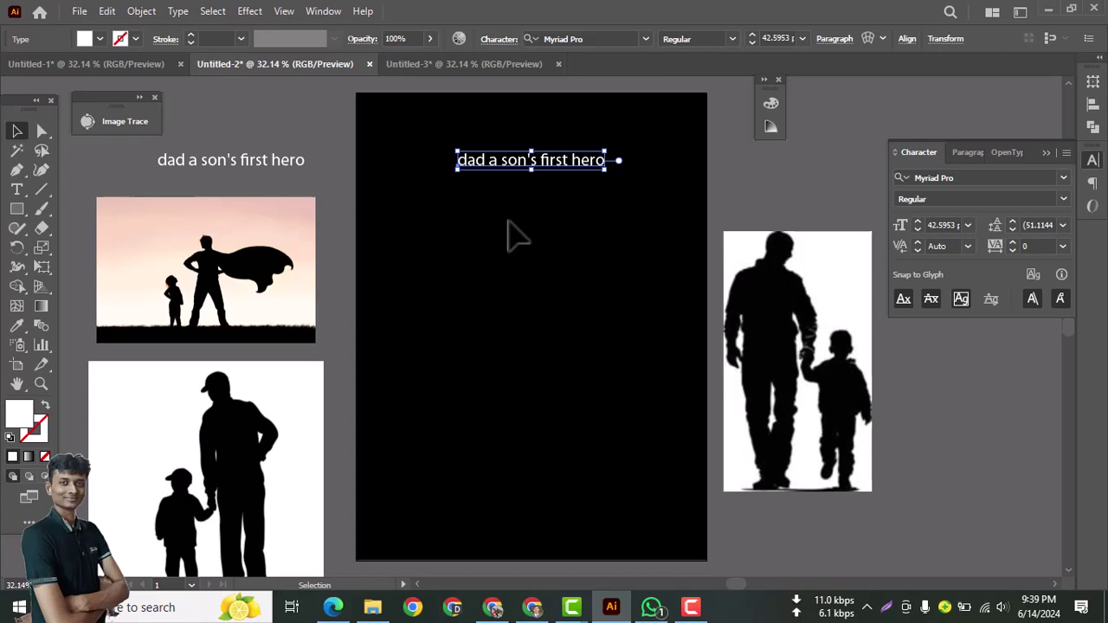
{"action": "mouse_move", "coordinate": [508, 171]}
{"action": "left_mouse_down"}
{"action": "mouse_move", "coordinate": [507, 261]}
{"action": "mouse_move", "coordinate": [501, 152]}
{"action": "left_mouse_up"}
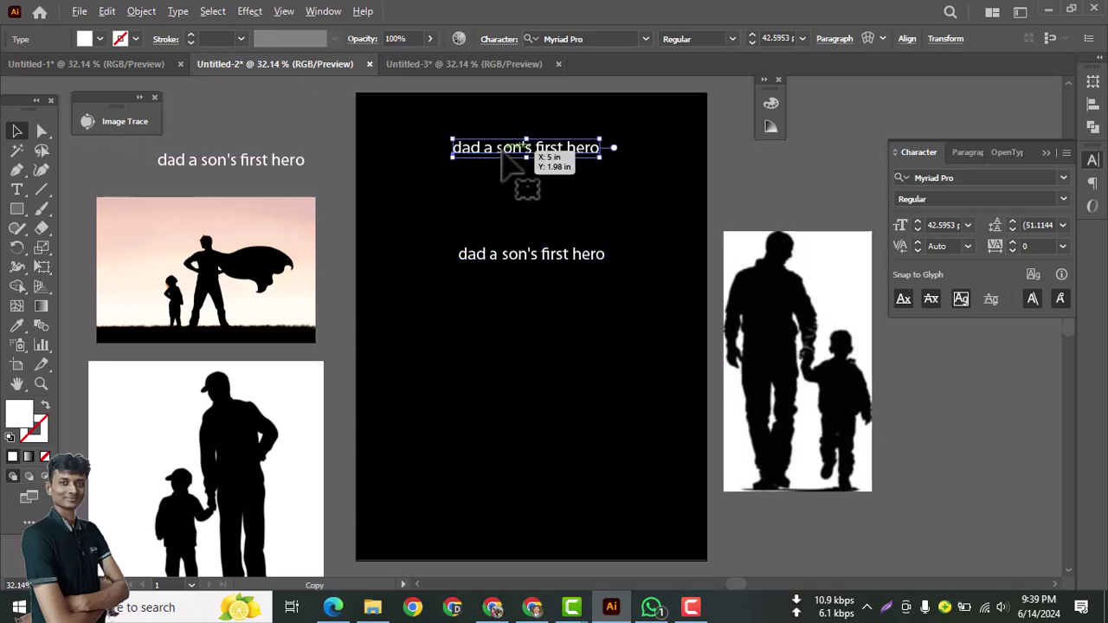
- Break the upper quote copy into three lines: "dad", "a son's first" and "hero"
{"action": "double_click", "coordinate": [500, 152]}
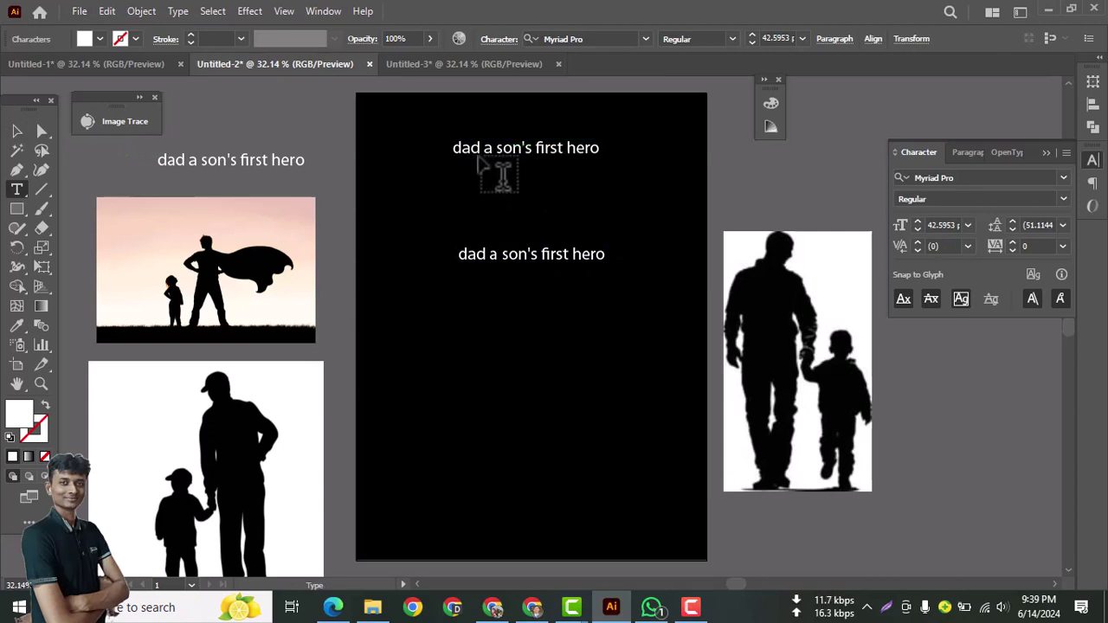
{"action": "key", "text": "Left"}
{"action": "key", "text": "Left"}
{"action": "key", "text": "Left"}
{"action": "key", "text": "Return"}
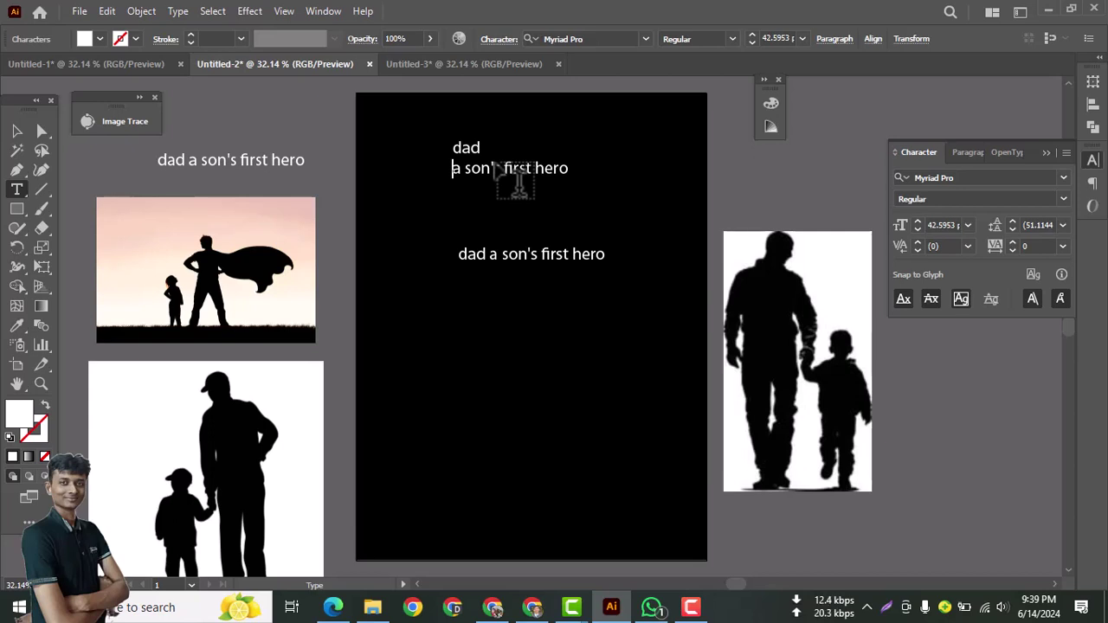
{"action": "scroll", "coordinate": [517, 182], "scroll_direction": "up", "scroll_amount": 1}
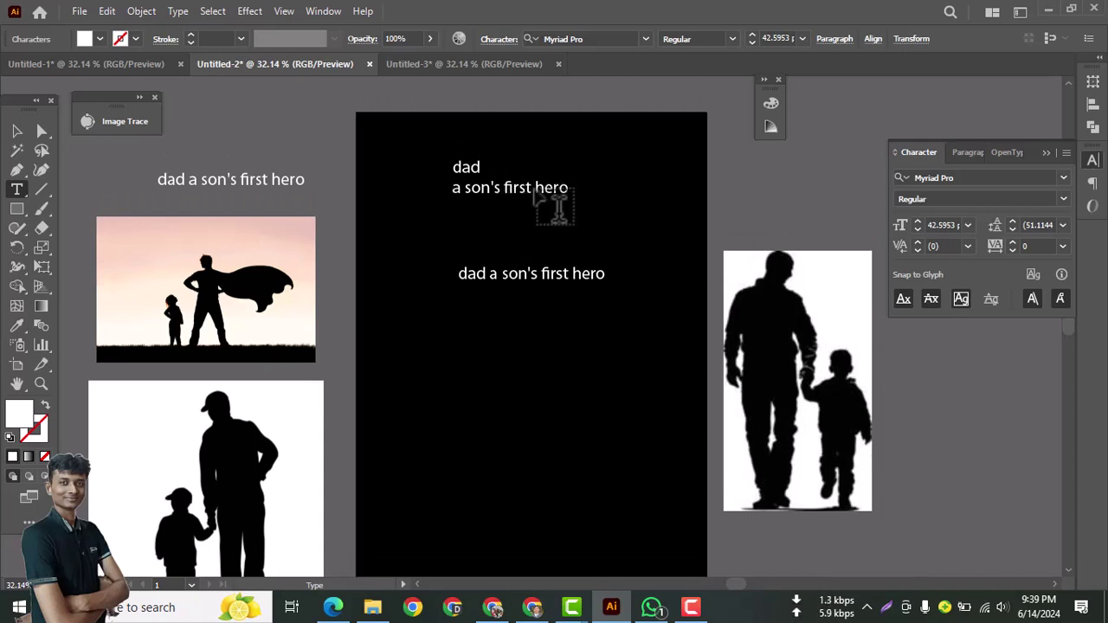
{"action": "key", "text": "Return"}
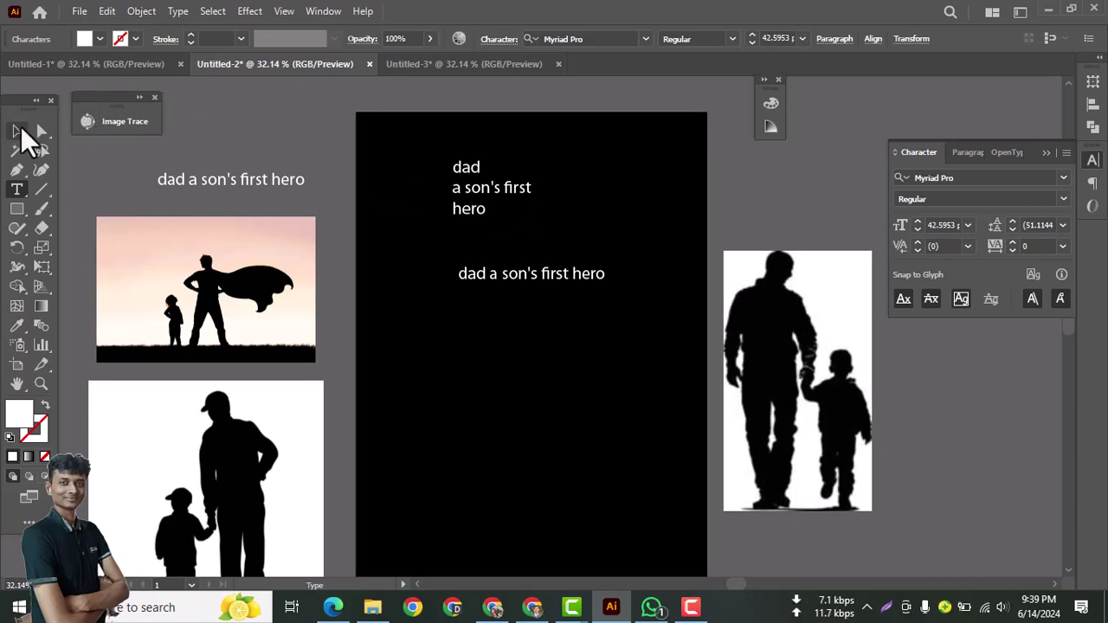
{"action": "left_click", "coordinate": [17, 131]}
- Move the single-line quote off the artboard, place a spare copy of the three-line quote beside it, and keep one on the black rectangle
{"action": "left_click_drag", "start_coordinate": [515, 259], "coordinate": [941, 452]}
{"action": "left_click_drag", "start_coordinate": [480, 208], "coordinate": [467, 165]}
{"action": "left_click_drag", "start_coordinate": [490, 424], "coordinate": [766, 216]}
{"action": "mouse_move", "coordinate": [463, 212]}
{"action": "left_mouse_down"}
{"action": "mouse_move", "coordinate": [488, 231]}
{"action": "mouse_move", "coordinate": [465, 213]}
{"action": "left_mouse_up"}
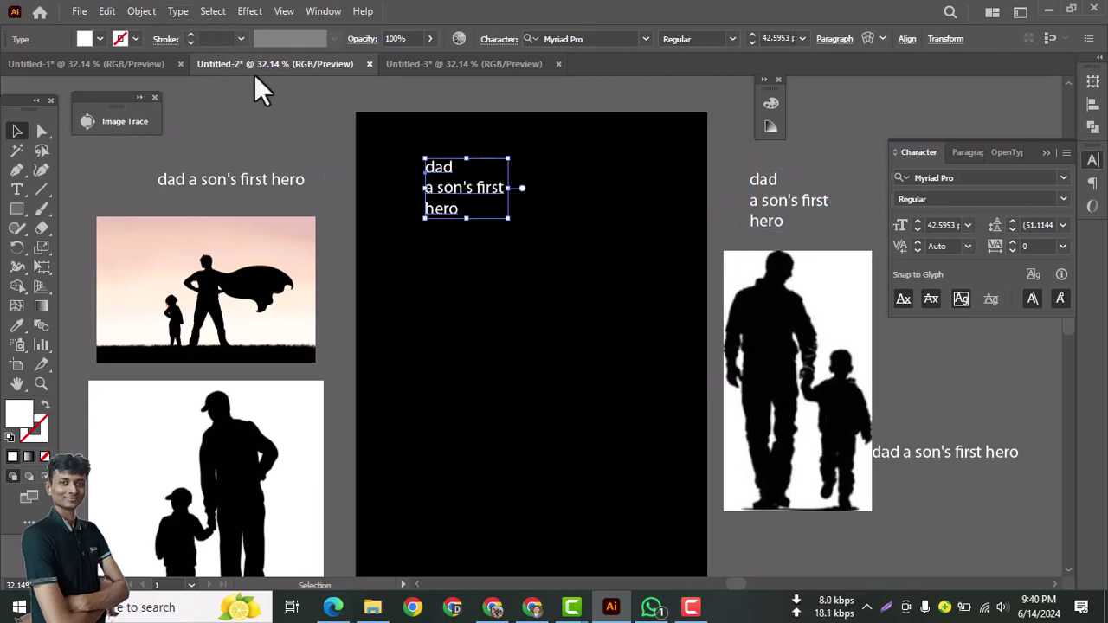
{"action": "left_click_drag", "start_coordinate": [459, 197], "coordinate": [489, 204]}
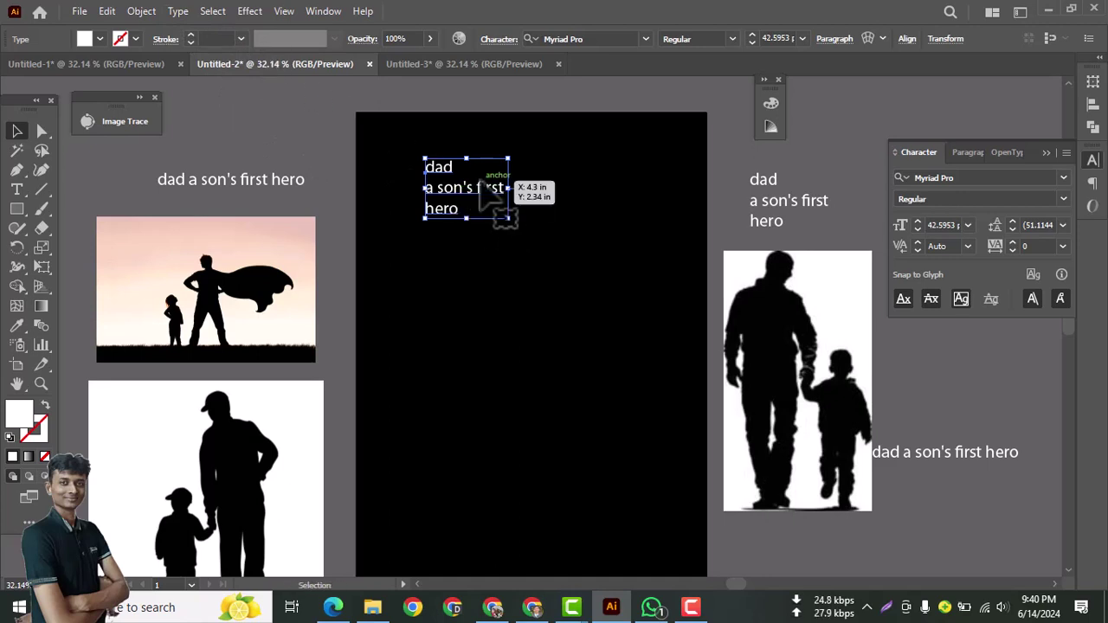
- Change the three-line quote on the black rectangle to UPPERCASE and enlarge it to about 93.6 pt
{"action": "left_click", "coordinate": [176, 11]}
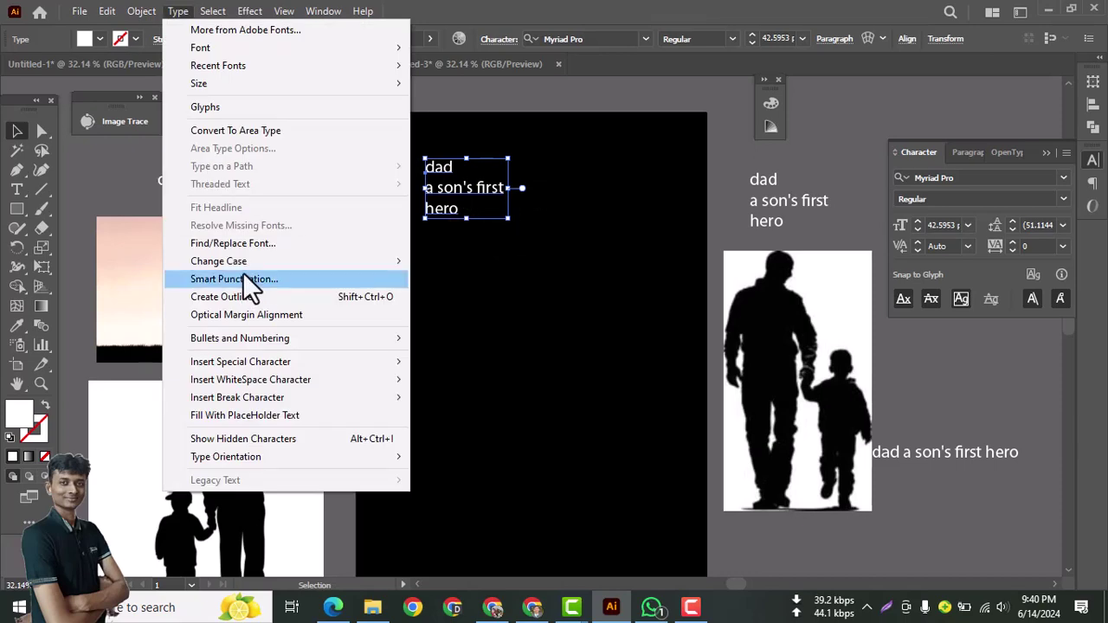
{"action": "mouse_move", "coordinate": [248, 262]}
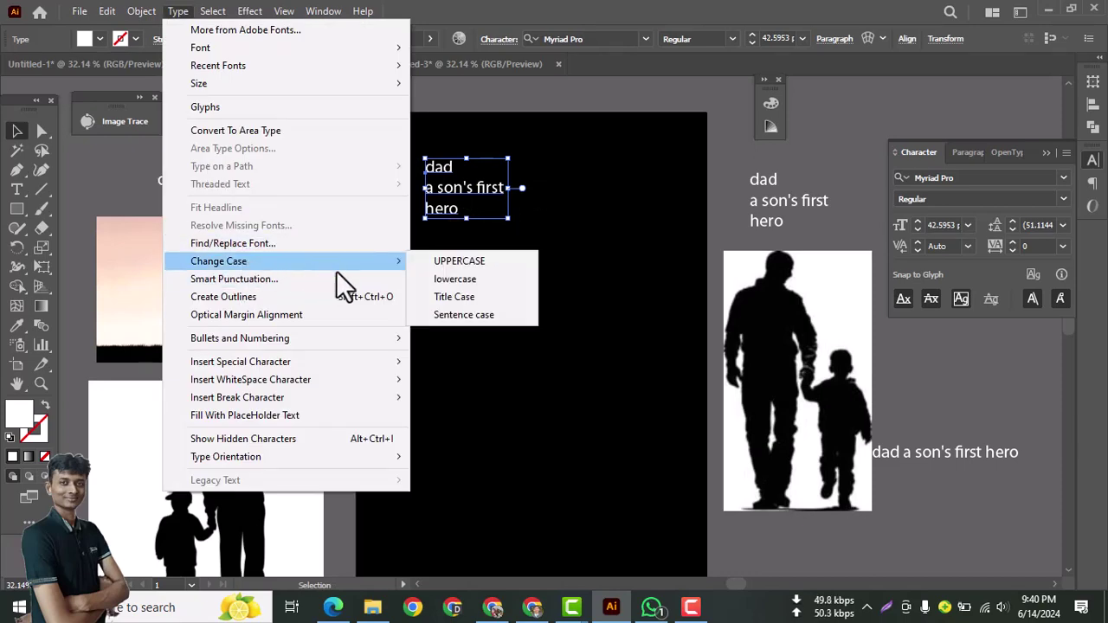
{"action": "left_click", "coordinate": [467, 263]}
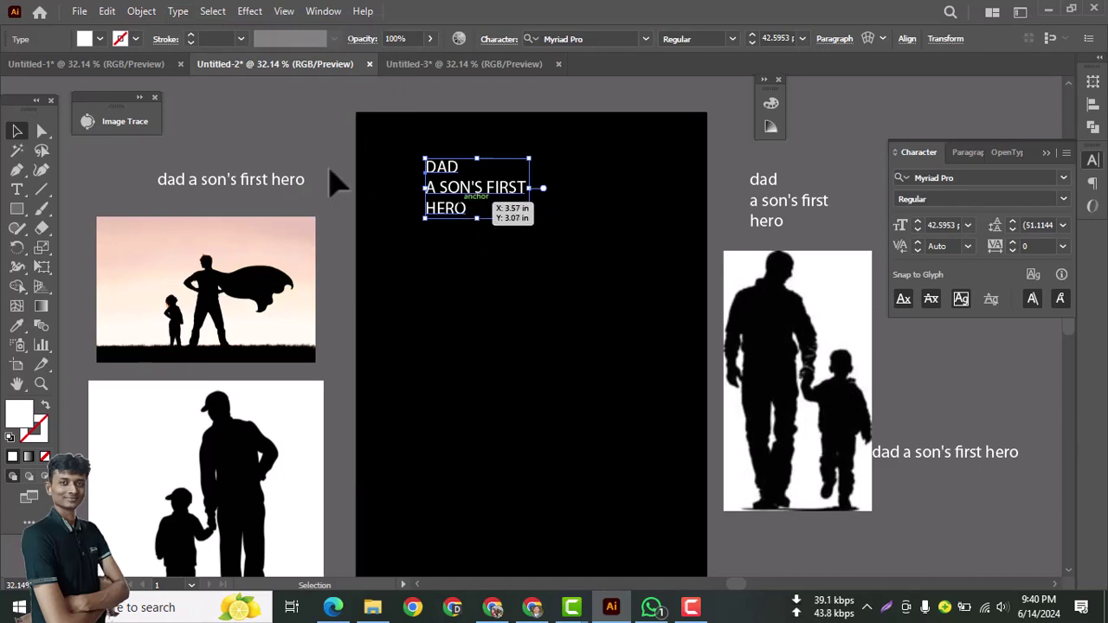
{"action": "left_click", "coordinate": [174, 13]}
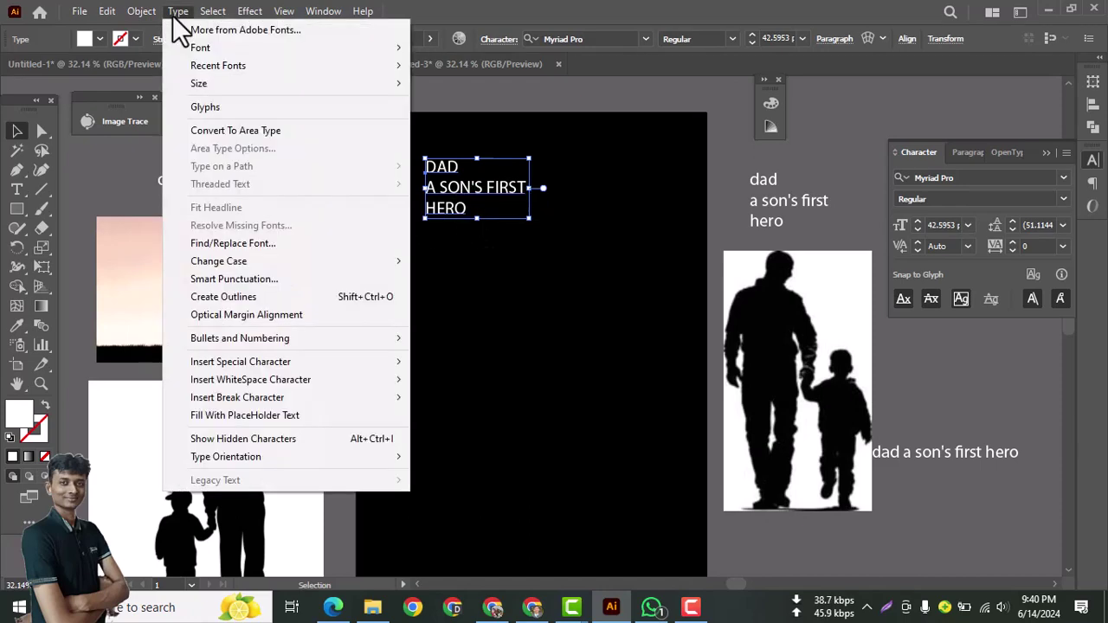
{"action": "mouse_move", "coordinate": [270, 265]}
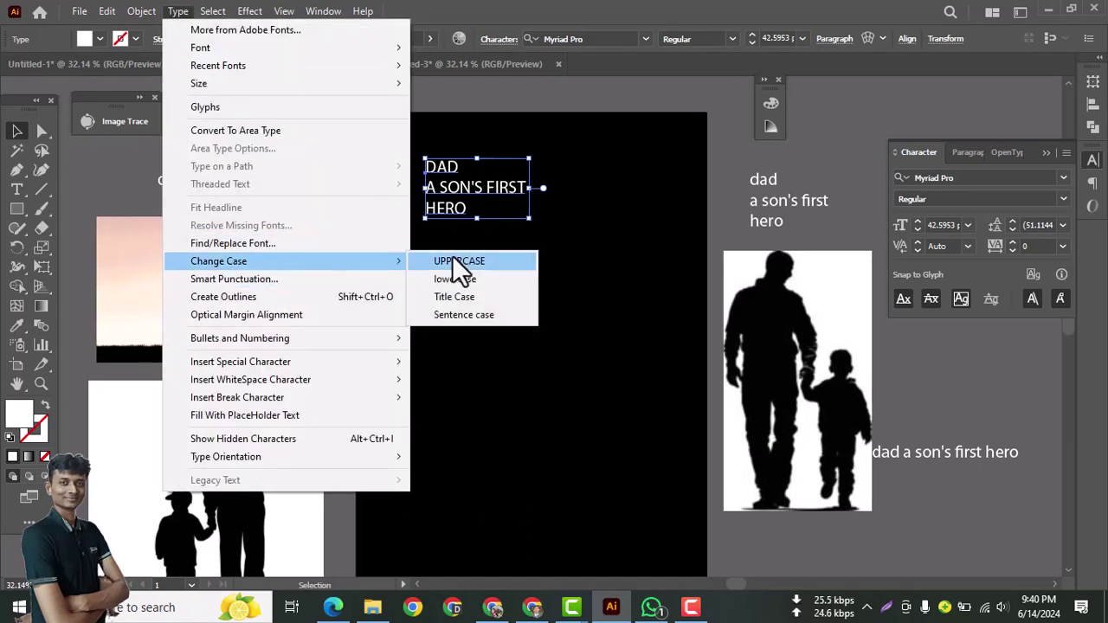
{"action": "left_click", "coordinate": [479, 263]}
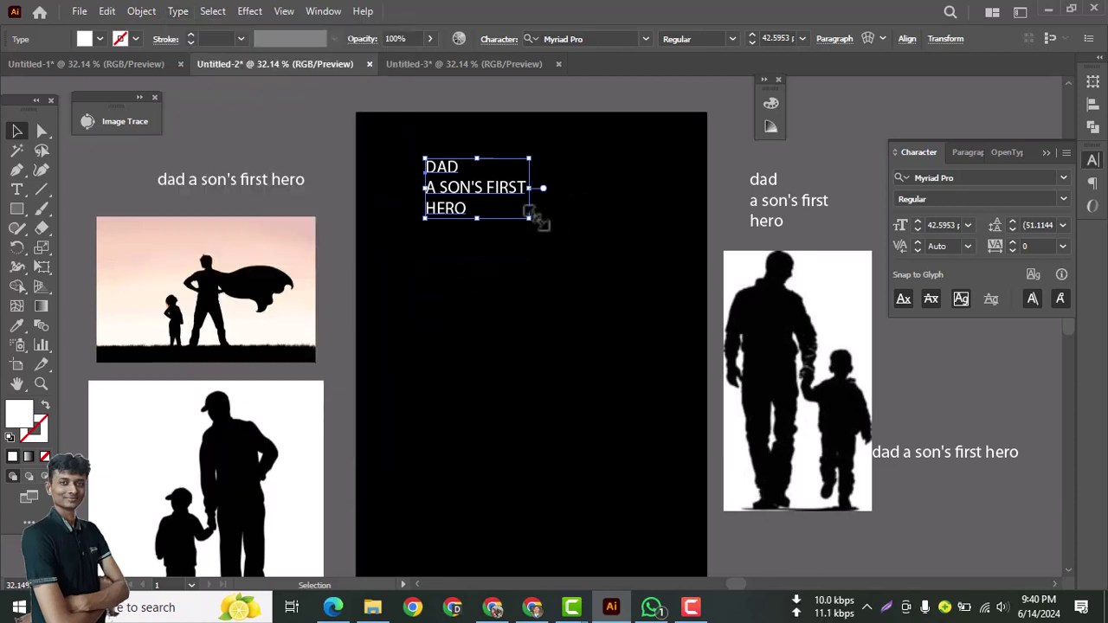
{"action": "left_click_drag", "start_coordinate": [531, 220], "coordinate": [663, 318]}
{"action": "left_click_drag", "start_coordinate": [509, 239], "coordinate": [476, 222]}
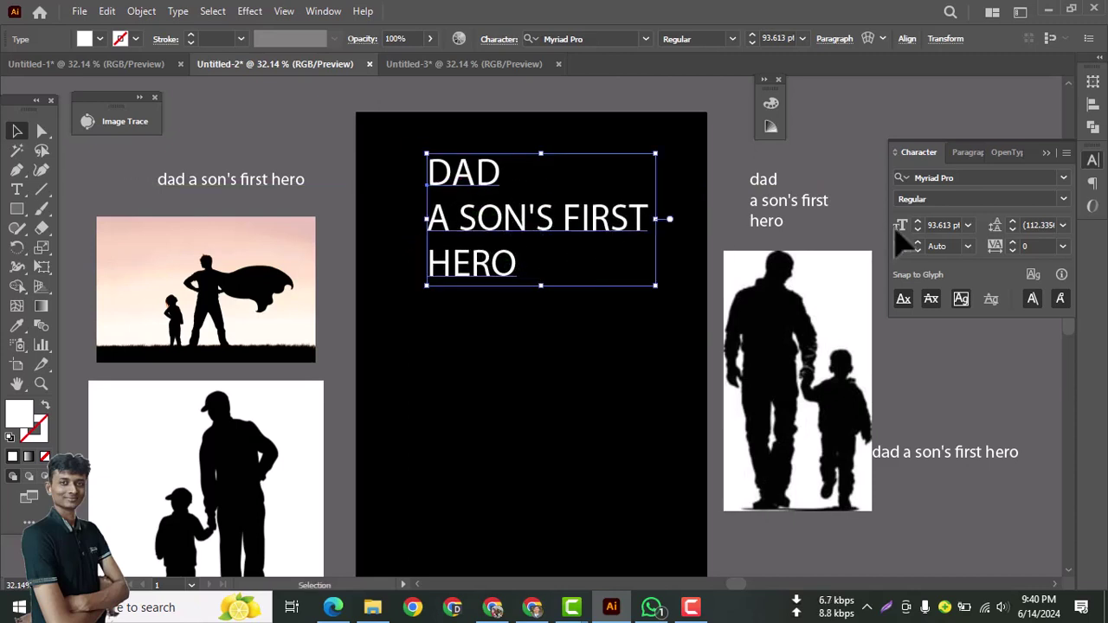
- Search the fonts for "nexa" and apply Nexa Rust Sans Black to the uppercase quote
{"action": "left_click", "coordinate": [988, 176]}
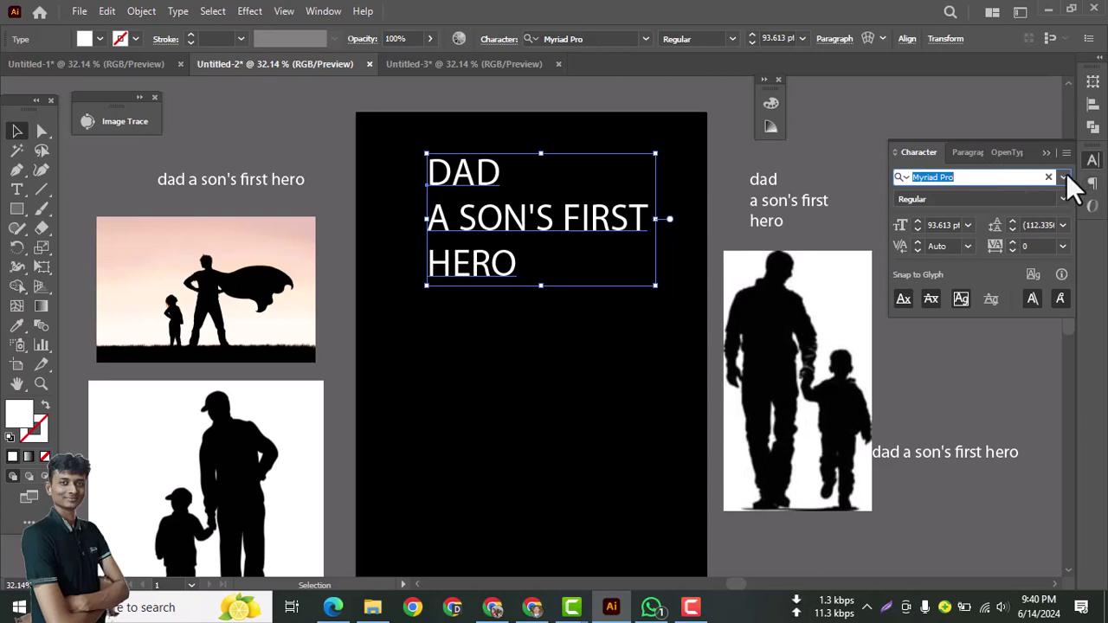
{"action": "left_click", "coordinate": [1064, 176]}
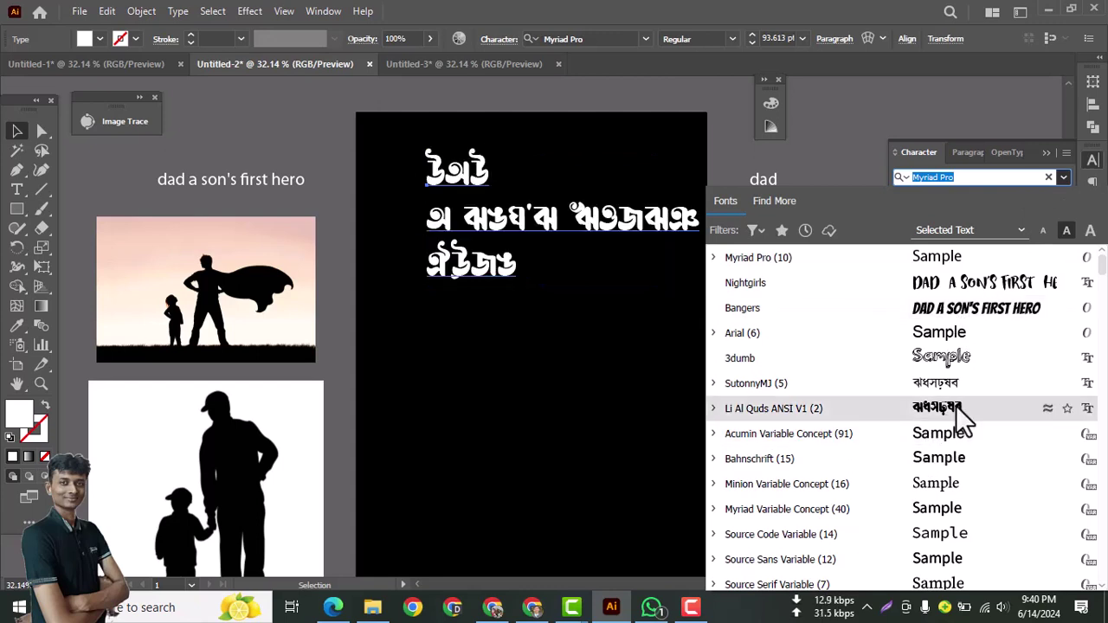
{"action": "scroll", "coordinate": [969, 450], "scroll_direction": "down", "scroll_amount": 3}
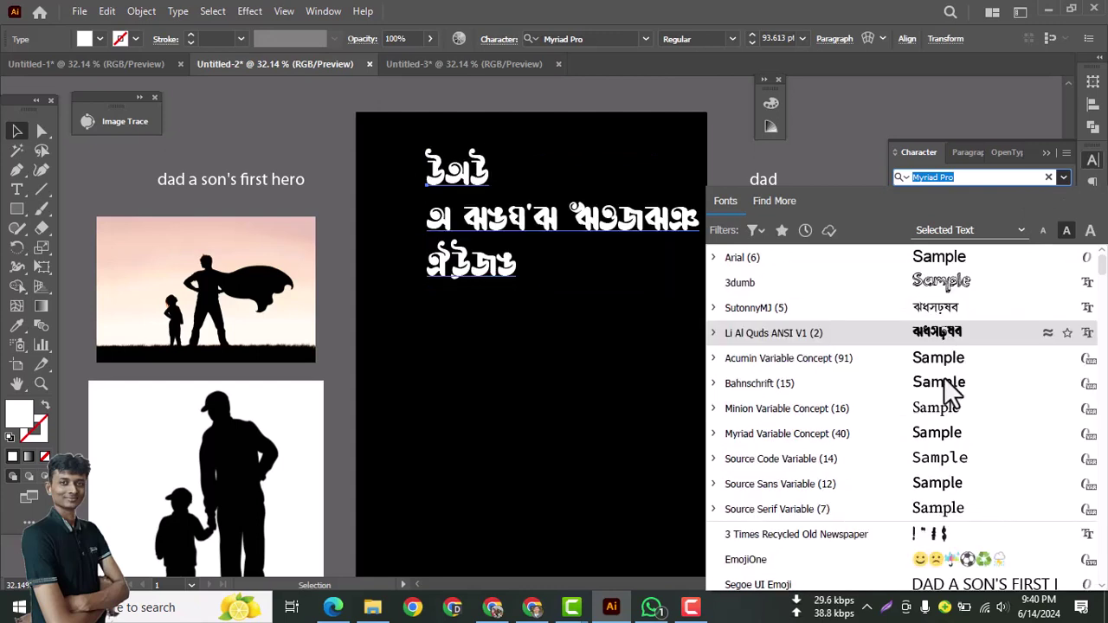
{"action": "scroll", "coordinate": [1010, 267], "scroll_direction": "up", "scroll_amount": 3}
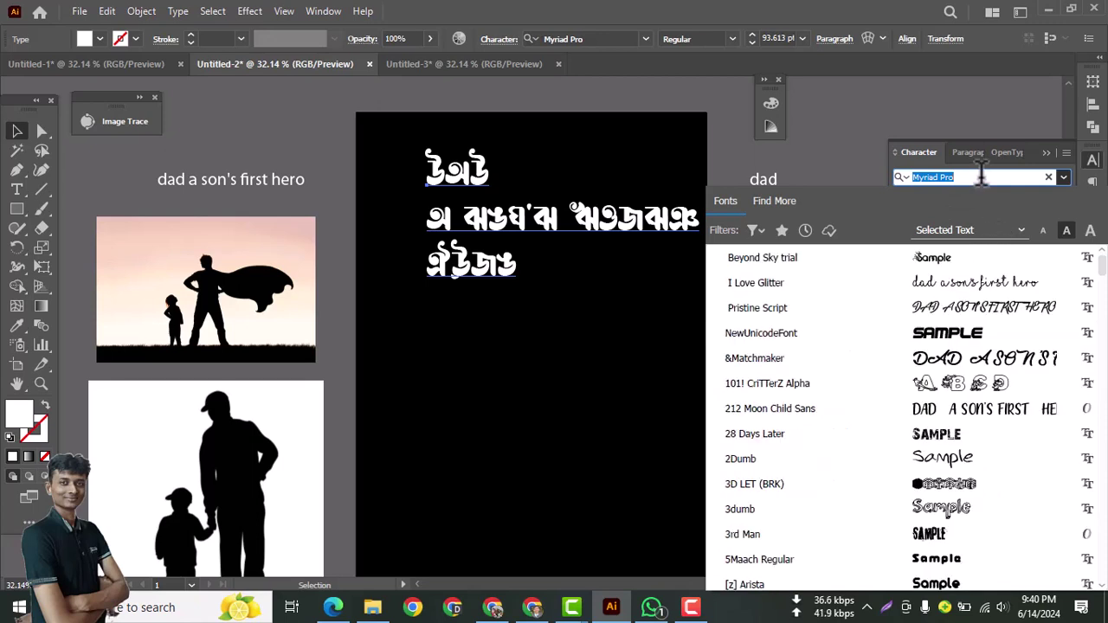
{"action": "left_click", "coordinate": [976, 176]}
{"action": "type", "text": "nexa"}
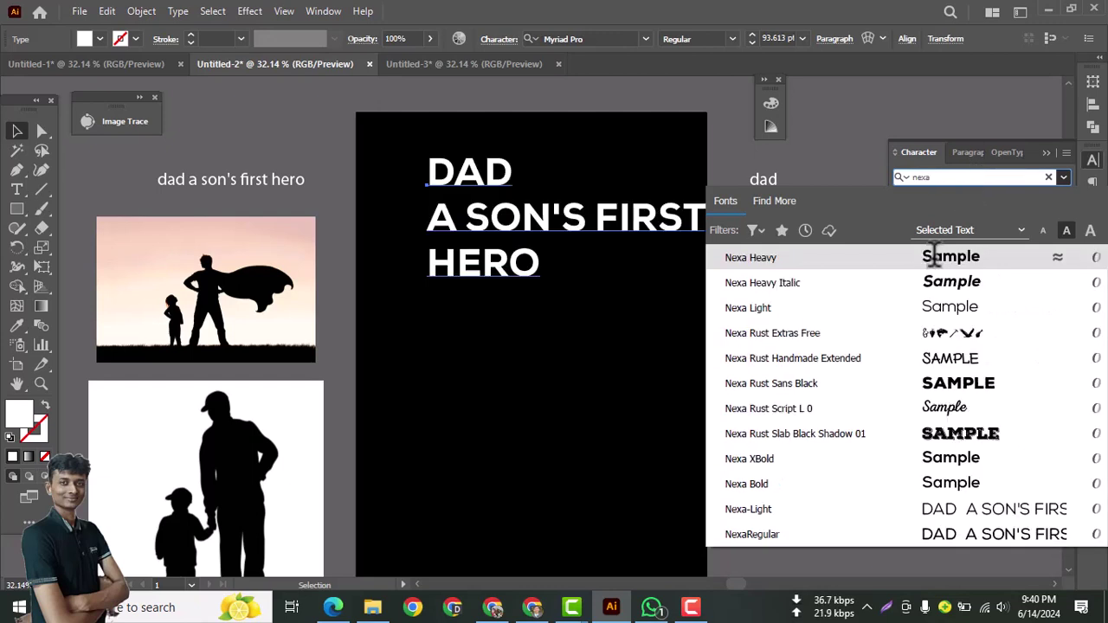
{"action": "left_click", "coordinate": [945, 385]}
{"action": "left_click", "coordinate": [489, 224]}
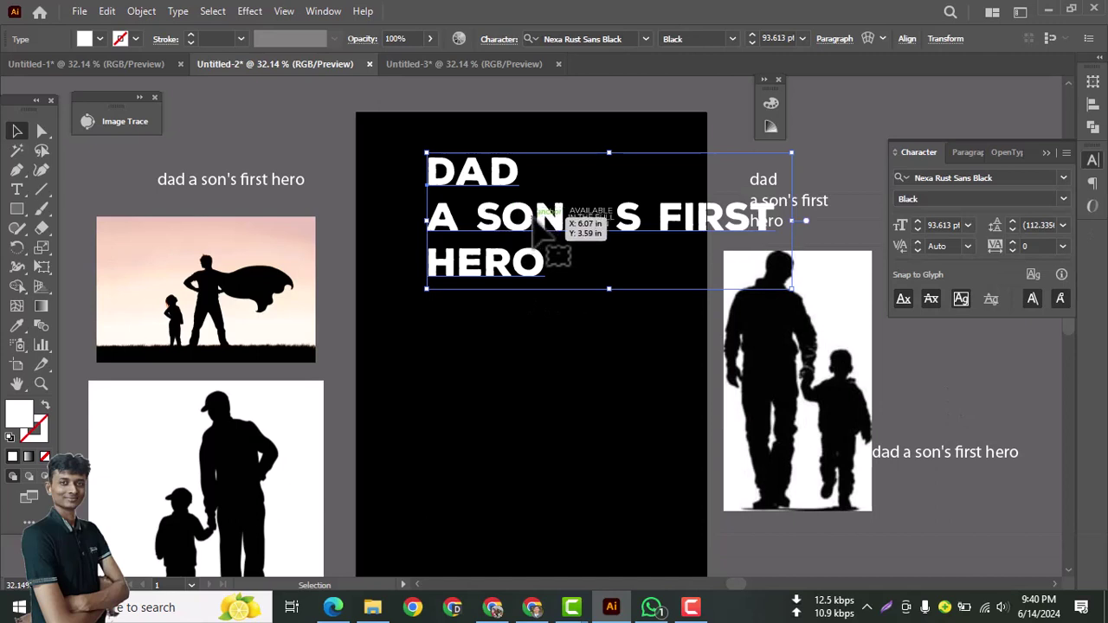
- Keep a duplicate of the uppercase quote lower on the rectangle, and scale the upper one to about 78.5 pt so it fits the rectangle's width
{"action": "left_click_drag", "start_coordinate": [517, 221], "coordinate": [481, 180]}
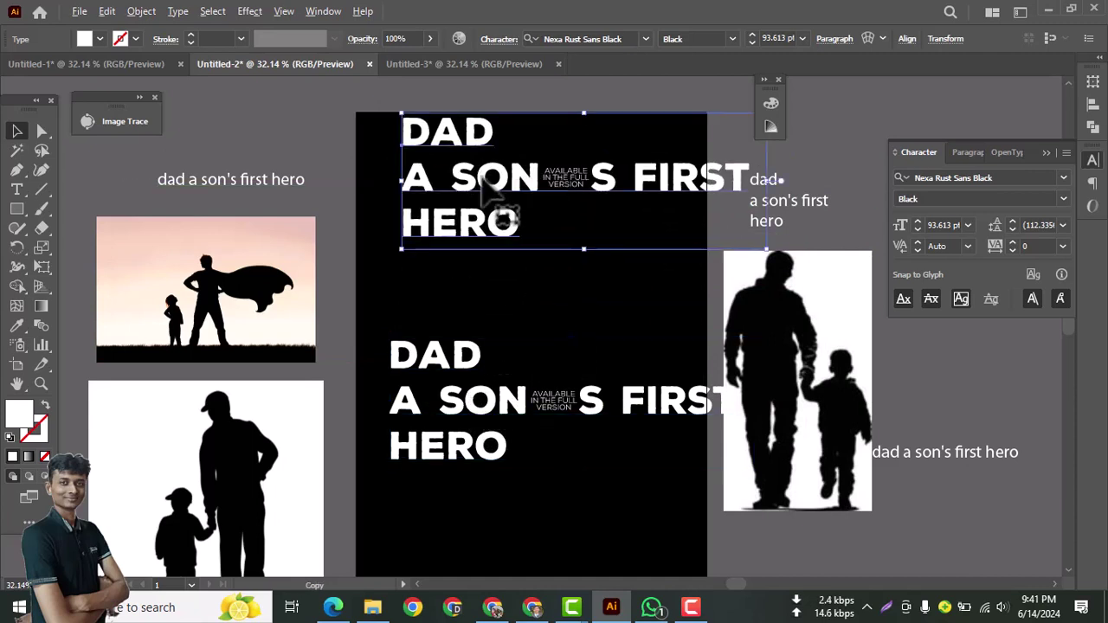
{"action": "double_click", "coordinate": [483, 182]}
{"action": "triple_click", "coordinate": [420, 182]}
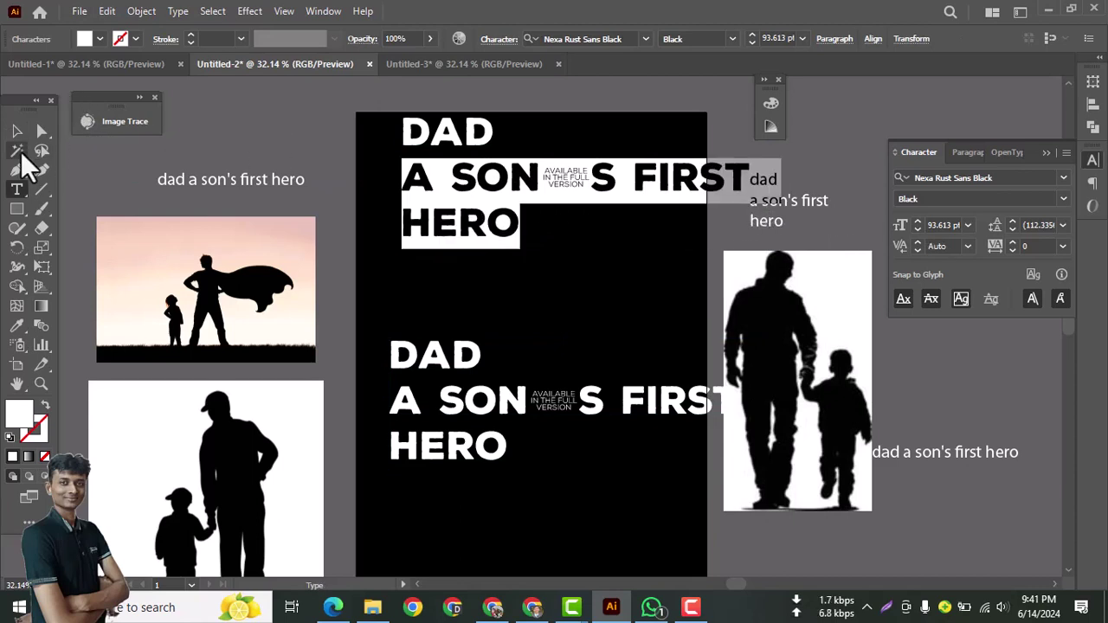
{"action": "left_click", "coordinate": [17, 131]}
{"action": "mouse_move", "coordinate": [442, 195]}
{"action": "left_mouse_down"}
{"action": "mouse_move", "coordinate": [445, 232]}
{"action": "mouse_move", "coordinate": [443, 222]}
{"action": "mouse_move", "coordinate": [469, 218]}
{"action": "mouse_move", "coordinate": [437, 200]}
{"action": "left_mouse_up"}
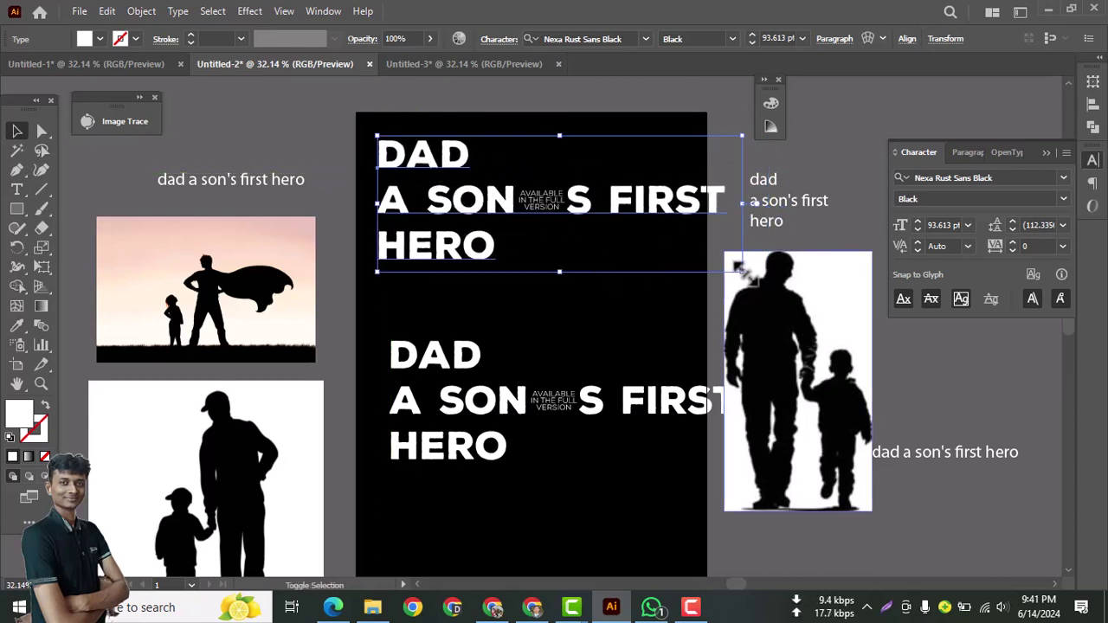
{"action": "left_click_drag", "start_coordinate": [686, 251], "coordinate": [694, 254]}
{"action": "left_click_drag", "start_coordinate": [418, 201], "coordinate": [432, 201]}
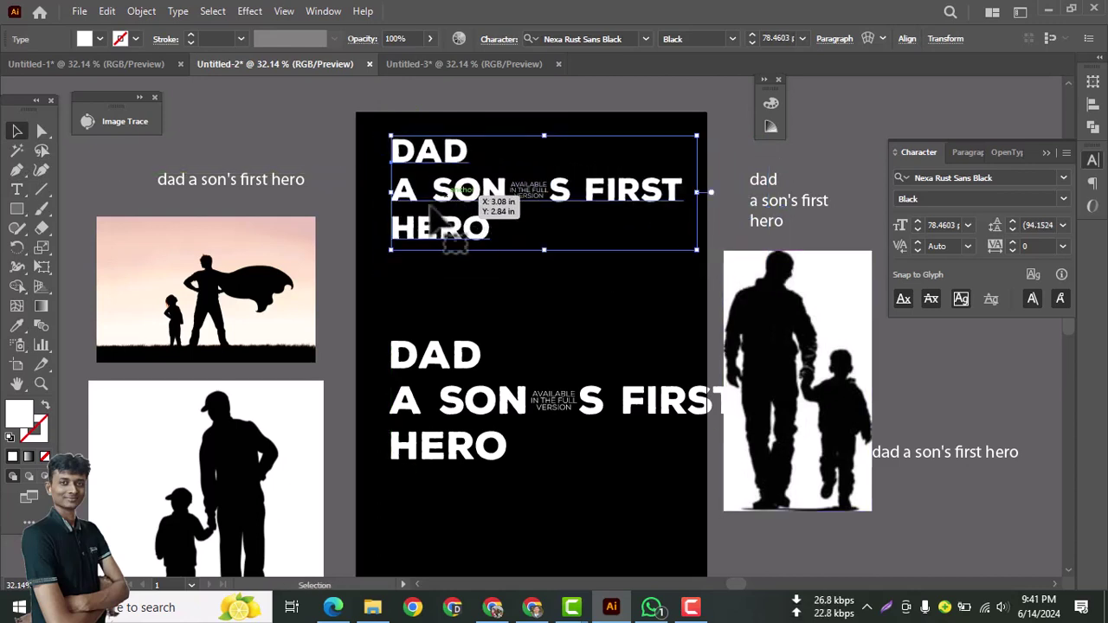
- Flatten the transparency of the upper uppercase quote with the Medium Resolution preset and ungroup it into separate text lines
{"action": "left_click", "coordinate": [141, 12]}
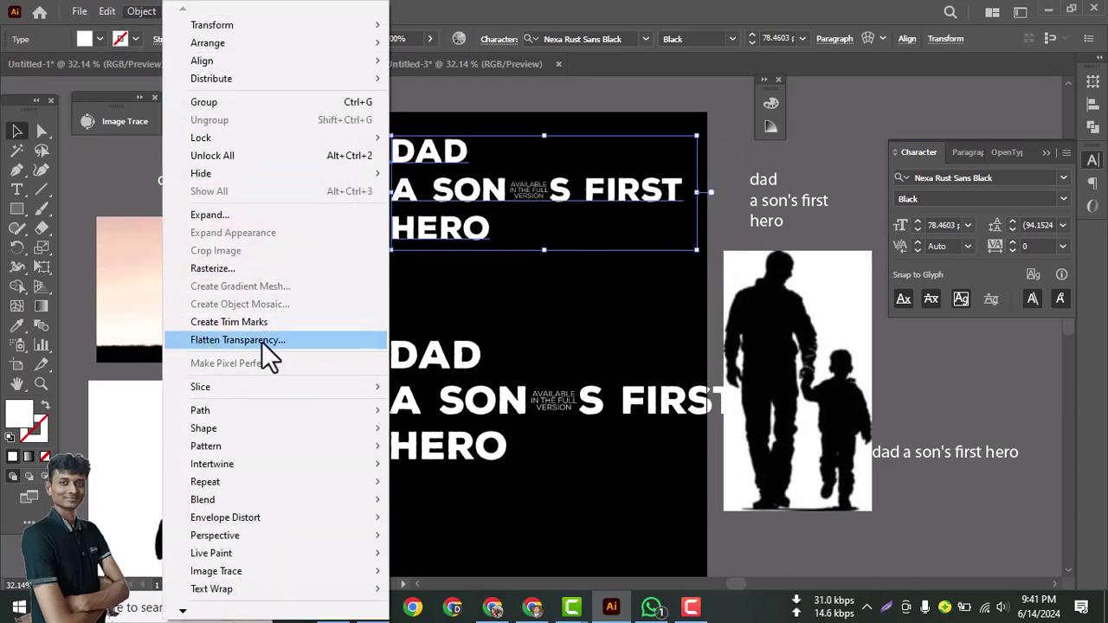
{"action": "left_click", "coordinate": [261, 341]}
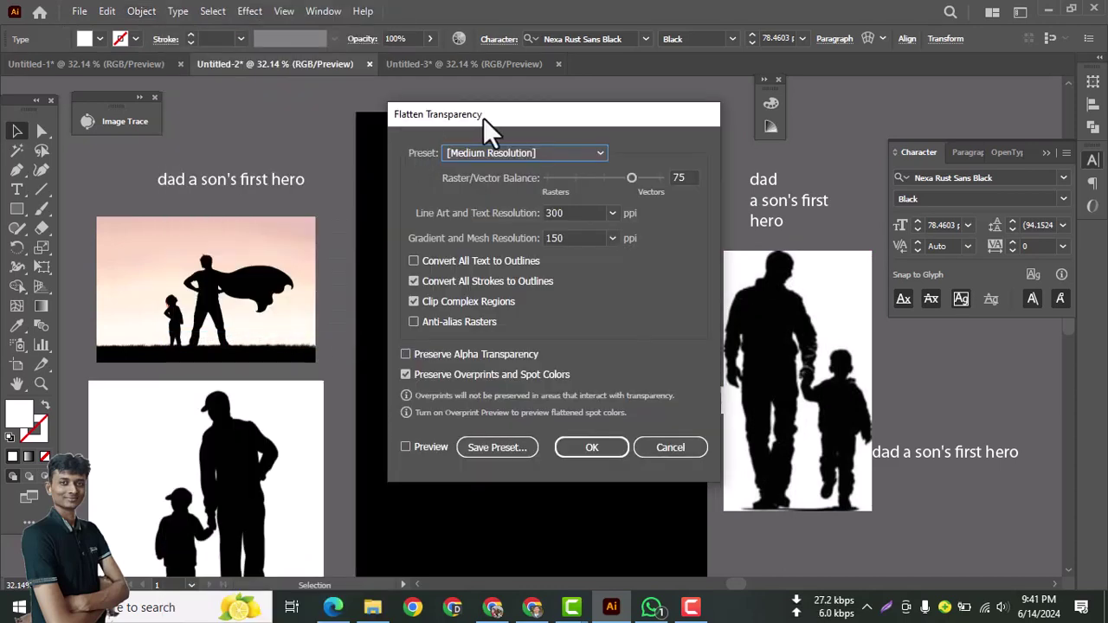
{"action": "left_click_drag", "start_coordinate": [483, 117], "coordinate": [350, 139]}
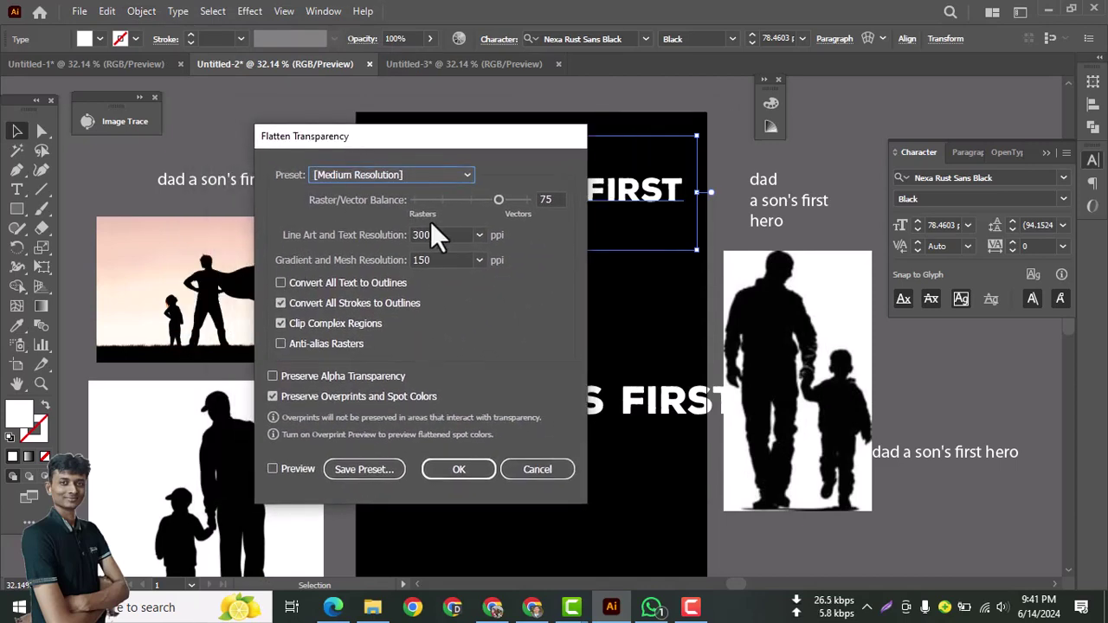
{"action": "left_click", "coordinate": [459, 469]}
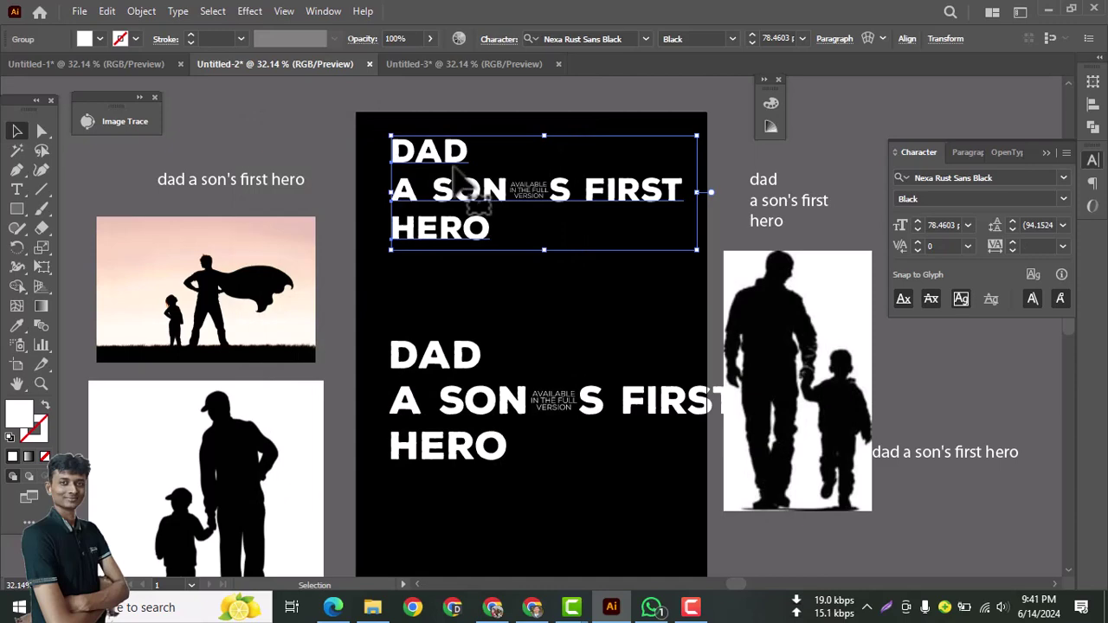
{"action": "right_click", "coordinate": [453, 167]}
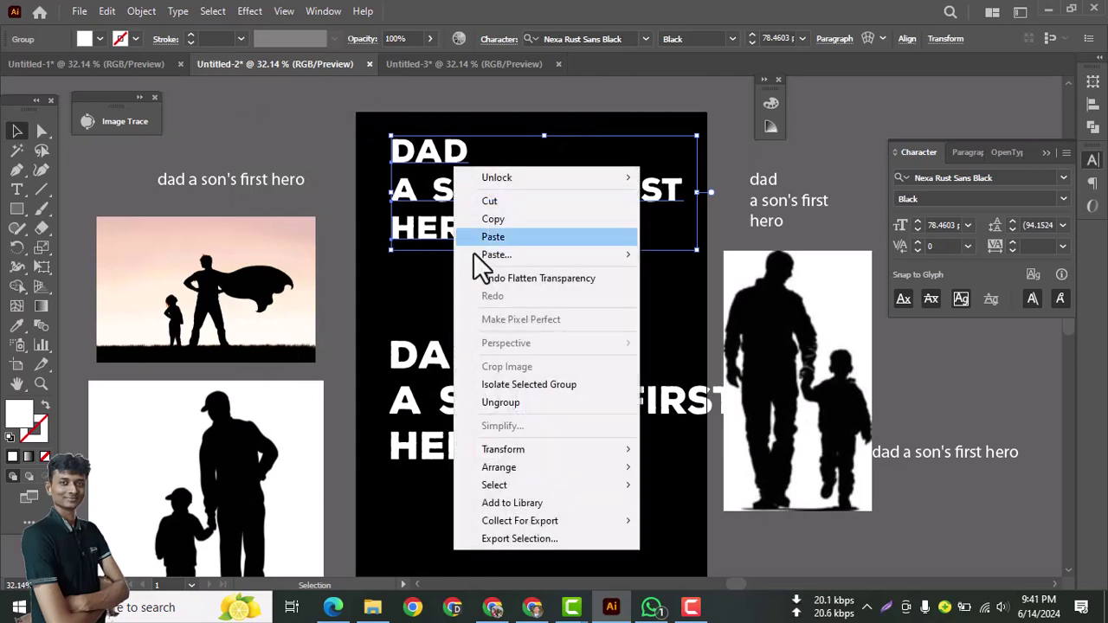
{"action": "left_click", "coordinate": [513, 403]}
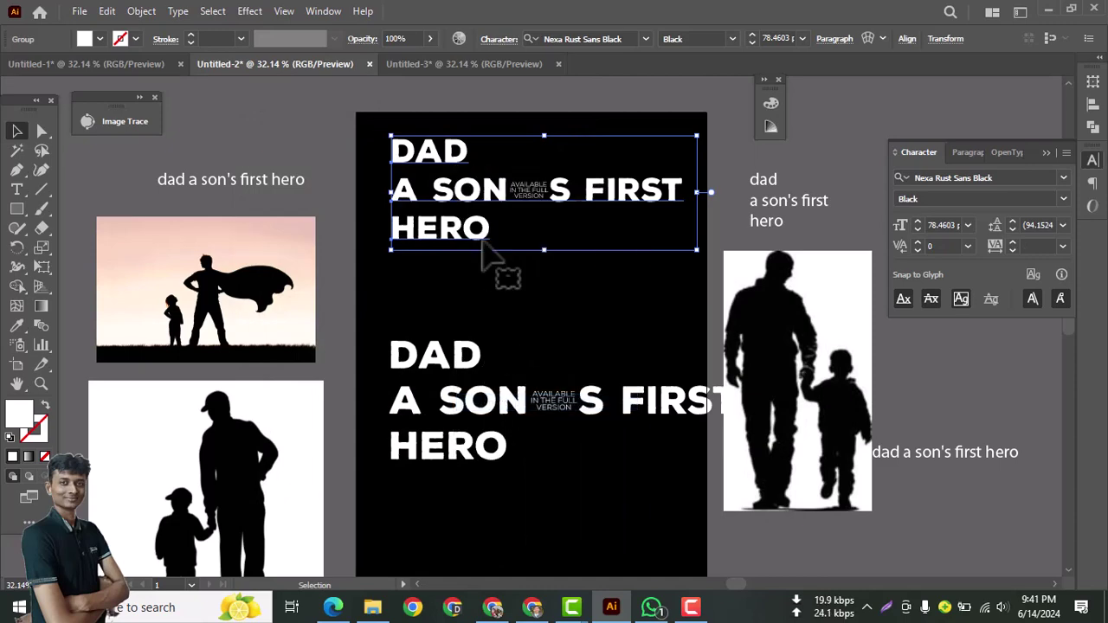
{"action": "left_click", "coordinate": [437, 158]}
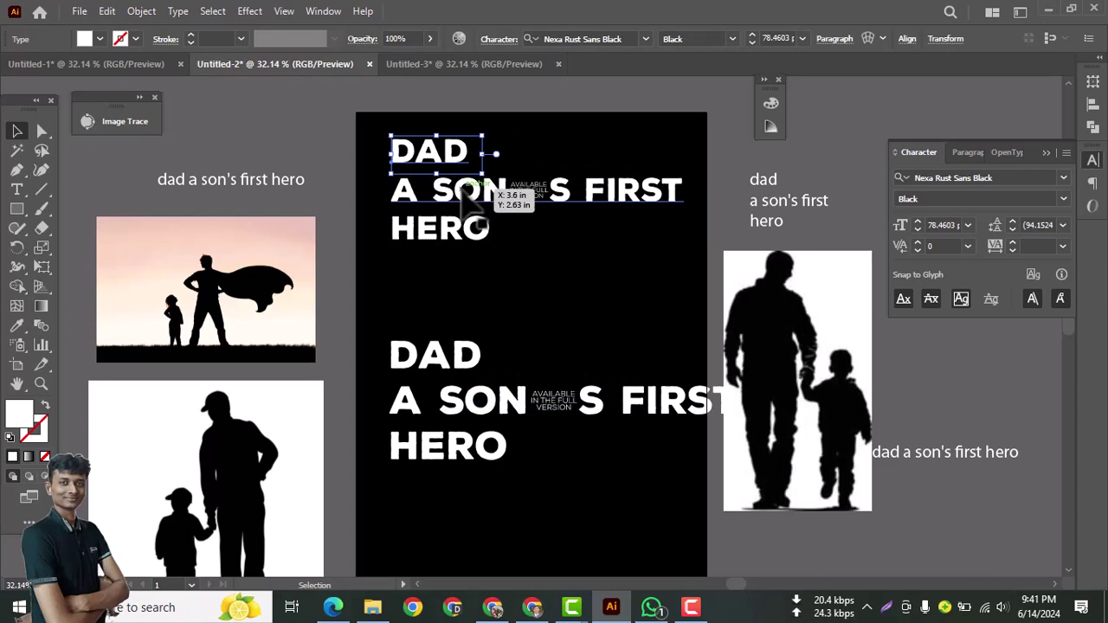
{"action": "left_click", "coordinate": [460, 233]}
{"action": "left_click", "coordinate": [579, 268]}
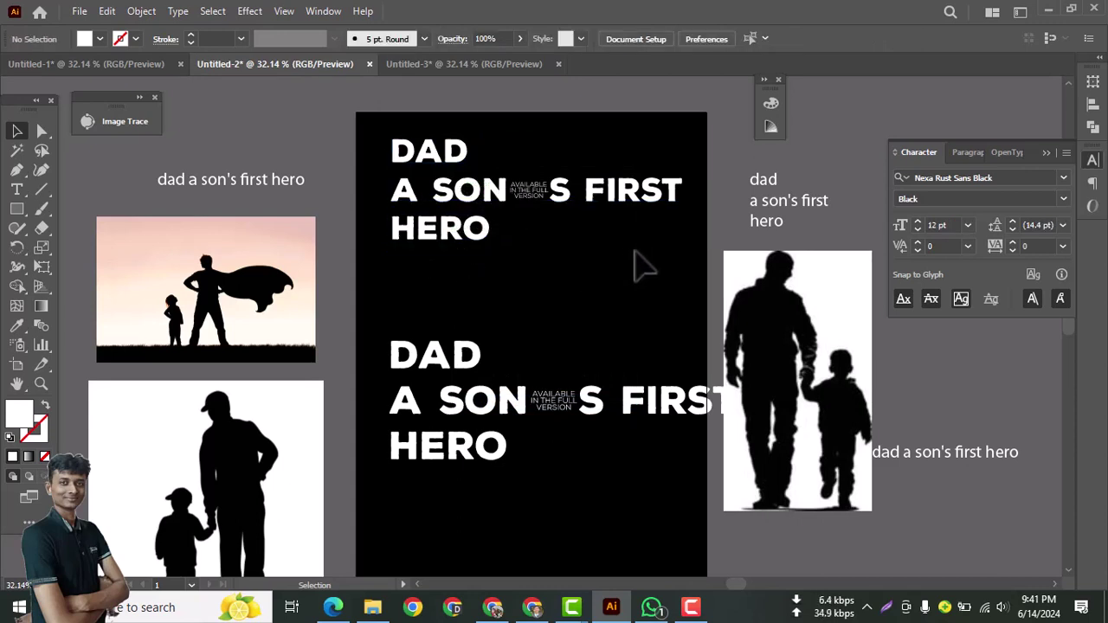
- Move the spare uppercase quote off the artboard, and shift the separate "A SON'S FIRST" and "HERO" lines lower on the black rectangle
{"action": "left_click_drag", "start_coordinate": [462, 351], "coordinate": [870, 474]}
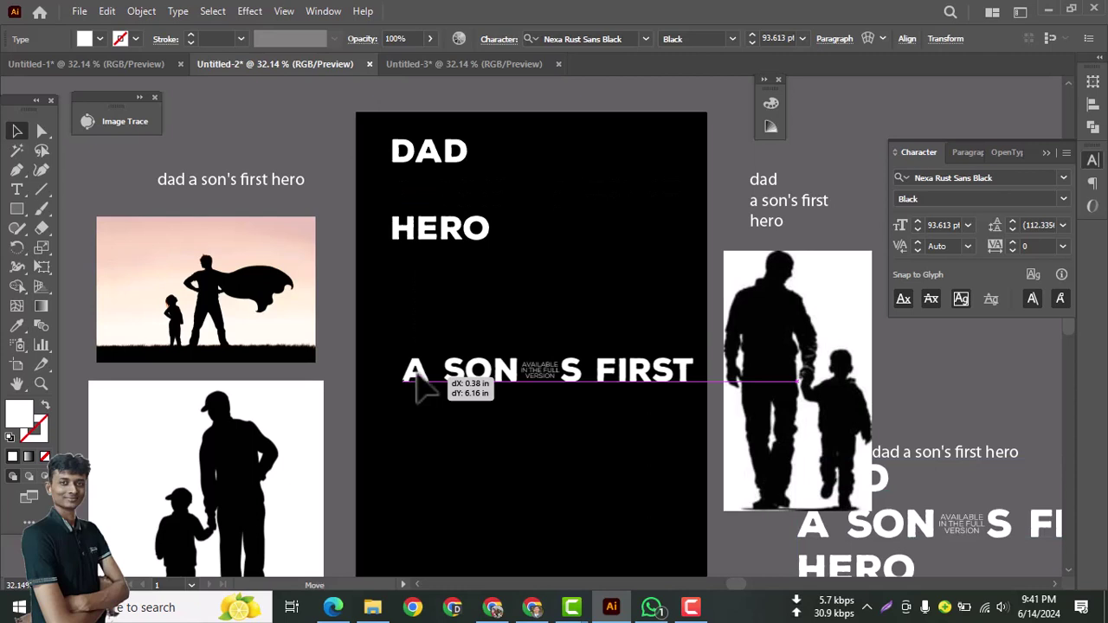
{"action": "left_click_drag", "start_coordinate": [415, 389], "coordinate": [417, 390]}
{"action": "left_click_drag", "start_coordinate": [469, 239], "coordinate": [463, 437]}
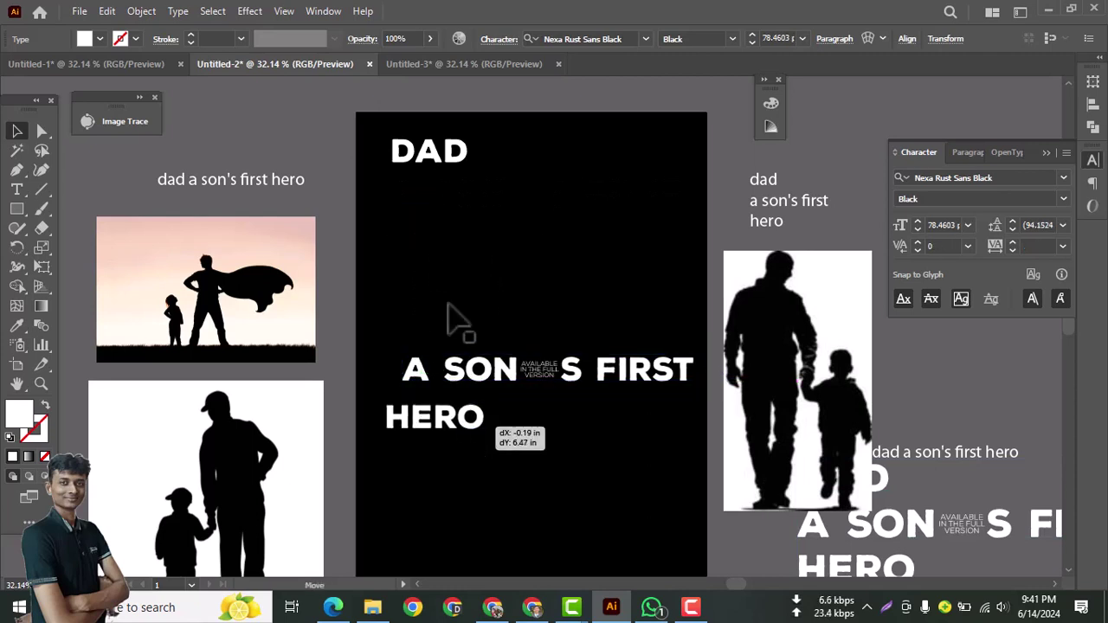
- Enlarge the word "DAD" to about 202 pt near the head of the black rectangle and convert it to outlines
{"action": "left_click_drag", "start_coordinate": [464, 159], "coordinate": [675, 259]}
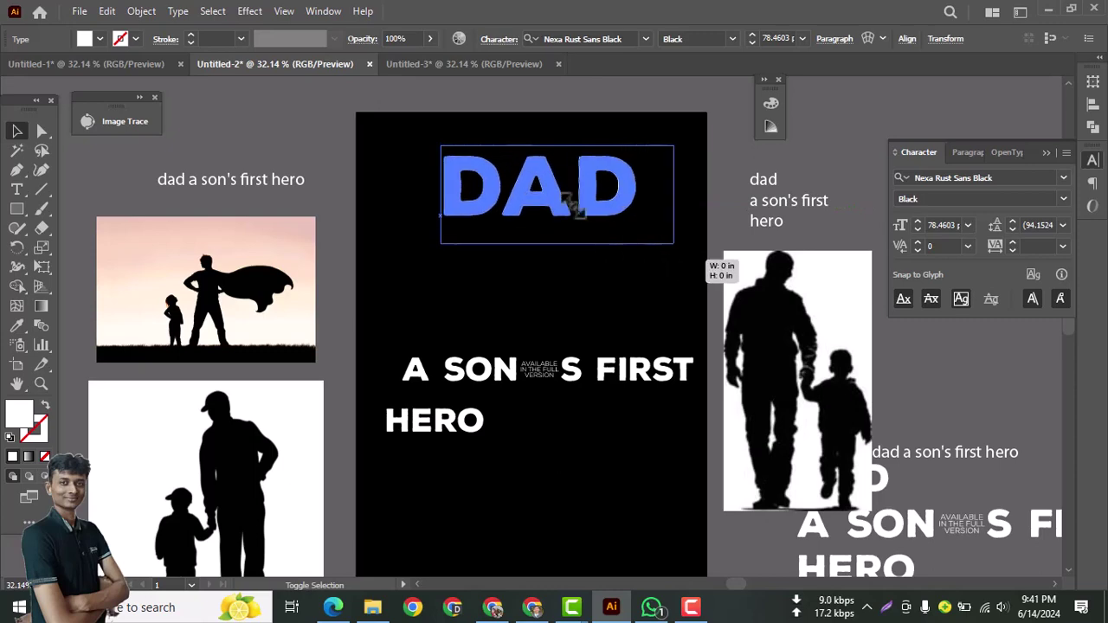
{"action": "left_click_drag", "start_coordinate": [560, 188], "coordinate": [571, 200]}
{"action": "right_click", "coordinate": [557, 200]}
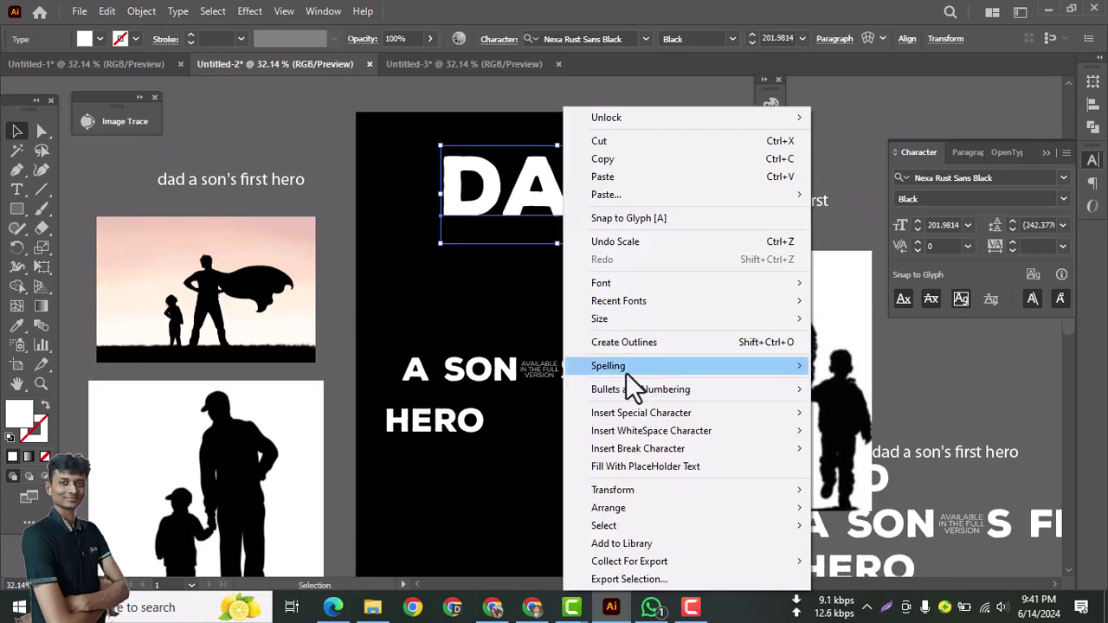
{"action": "left_click", "coordinate": [621, 342]}
- Scale the outlined "DAD" up slightly and center it horizontally on the artboard
{"action": "mouse_move", "coordinate": [524, 199]}
{"action": "left_mouse_down"}
{"action": "mouse_move", "coordinate": [534, 216]}
{"action": "mouse_move", "coordinate": [521, 184]}
{"action": "left_mouse_up"}
{"action": "left_click", "coordinate": [694, 38]}
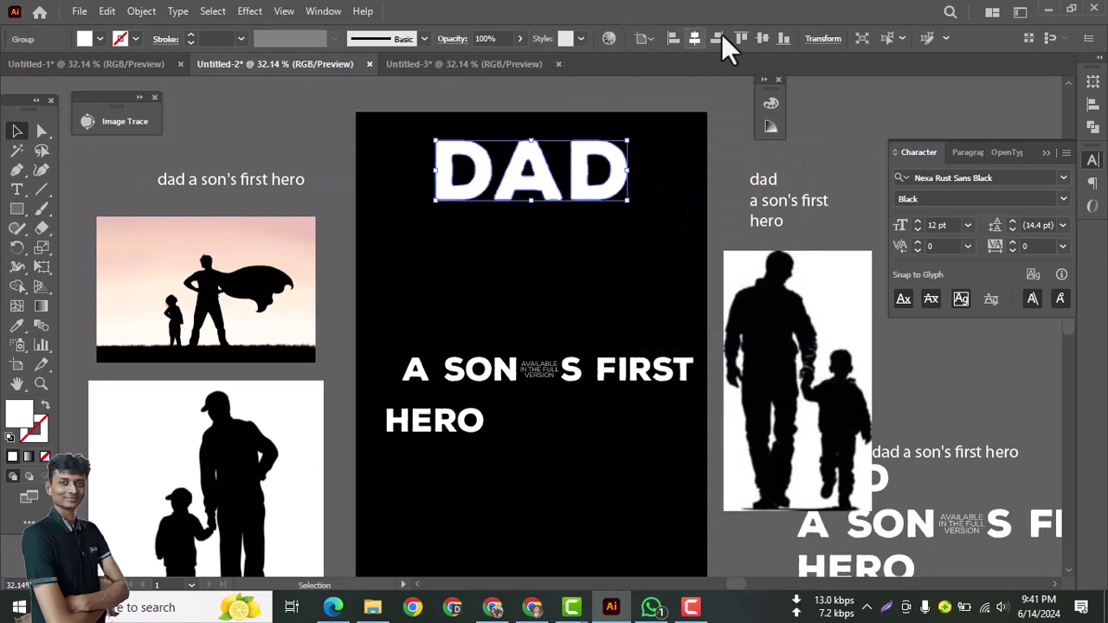
{"action": "left_click", "coordinate": [672, 231]}
{"action": "mouse_move", "coordinate": [608, 192]}
{"action": "left_mouse_down"}
{"action": "mouse_move", "coordinate": [656, 227]}
{"action": "mouse_move", "coordinate": [621, 208]}
{"action": "left_mouse_up"}
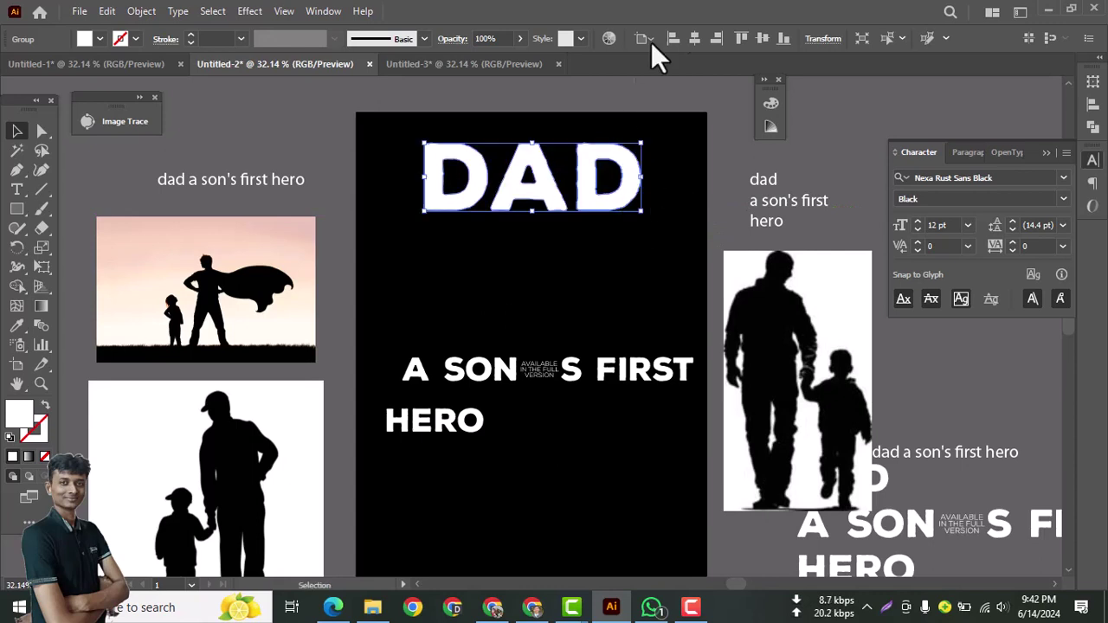
{"action": "left_click", "coordinate": [696, 40]}
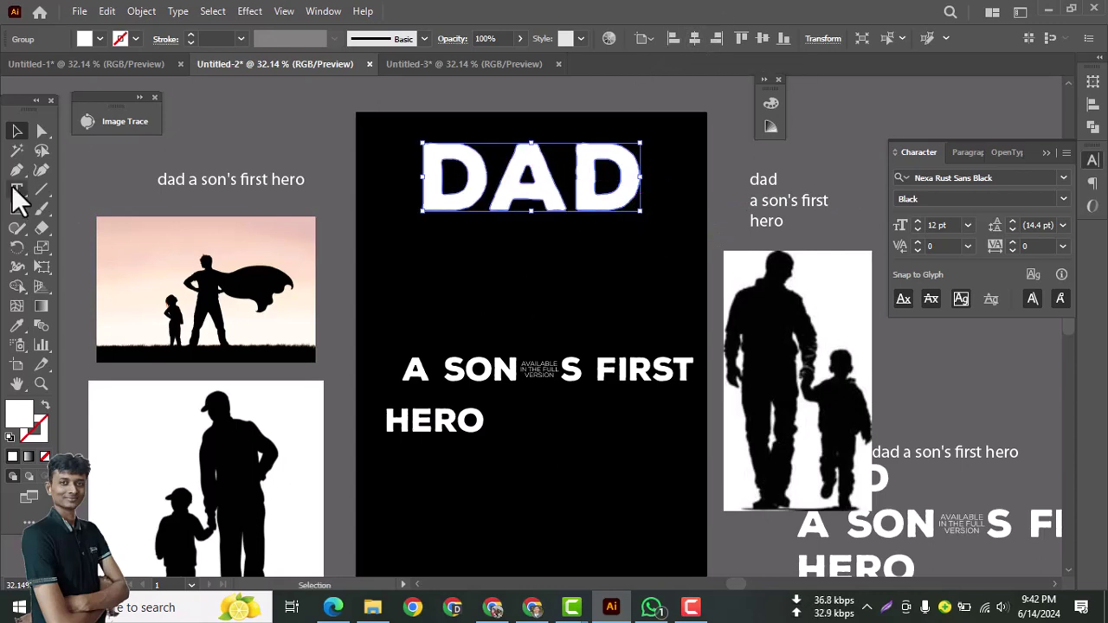
- Show the rulers and place vertical guides at both outer edges of "DAD"
{"action": "key", "text": "a"}
{"action": "key", "text": "v"}
{"action": "key", "text": "ctrl+r"}
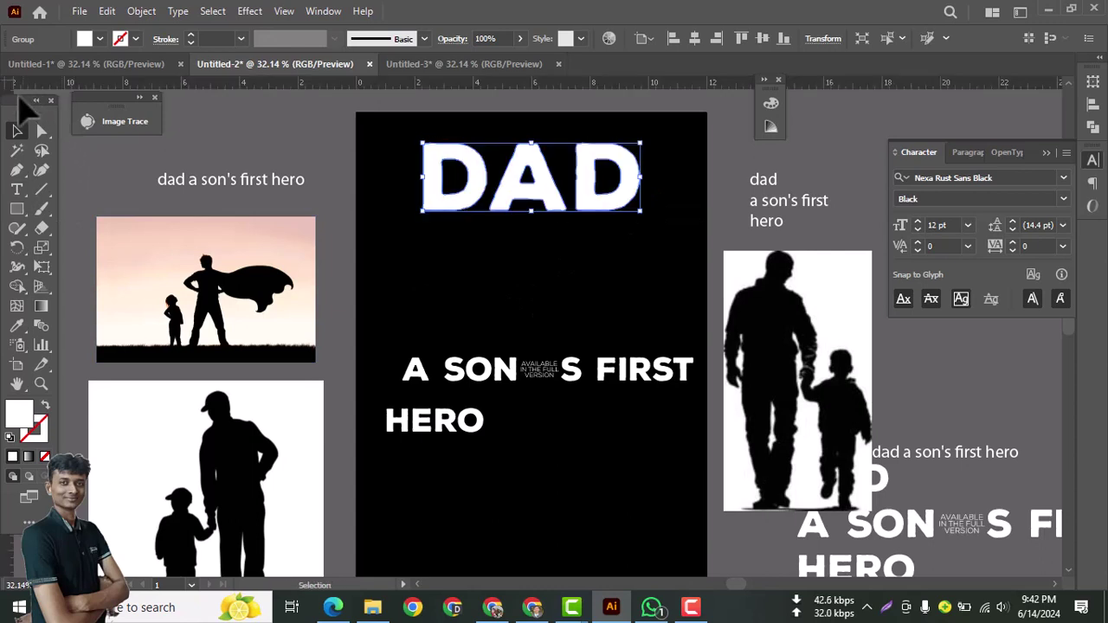
{"action": "left_click_drag", "start_coordinate": [18, 98], "coordinate": [7, 83]}
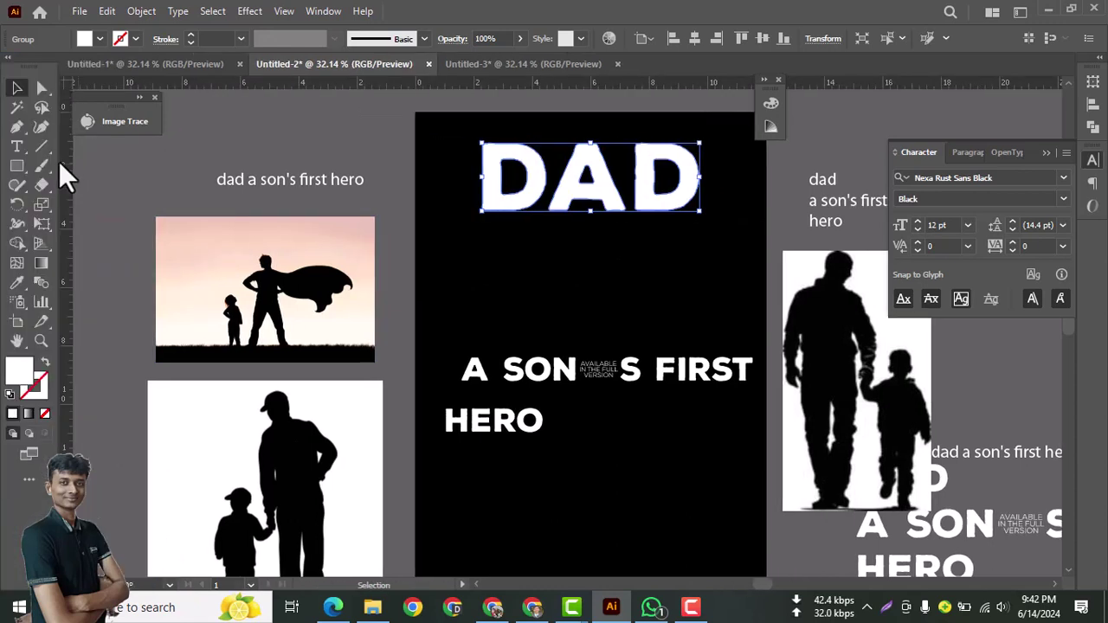
{"action": "left_click_drag", "start_coordinate": [64, 147], "coordinate": [482, 216]}
{"action": "left_click_drag", "start_coordinate": [71, 211], "coordinate": [680, 229]}
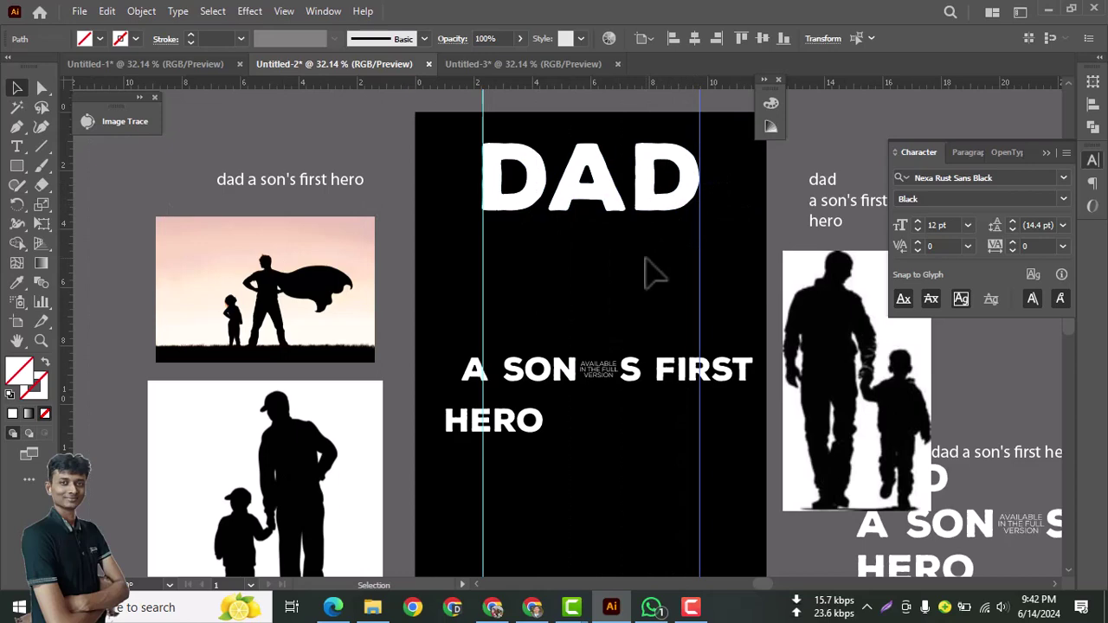
{"action": "left_click", "coordinate": [576, 300]}
- Place "A SON'S FIRST" a little below "DAD" and draw a horizontal line between the two guides directly under "DAD"
{"action": "left_click_drag", "start_coordinate": [574, 376], "coordinate": [563, 256]}
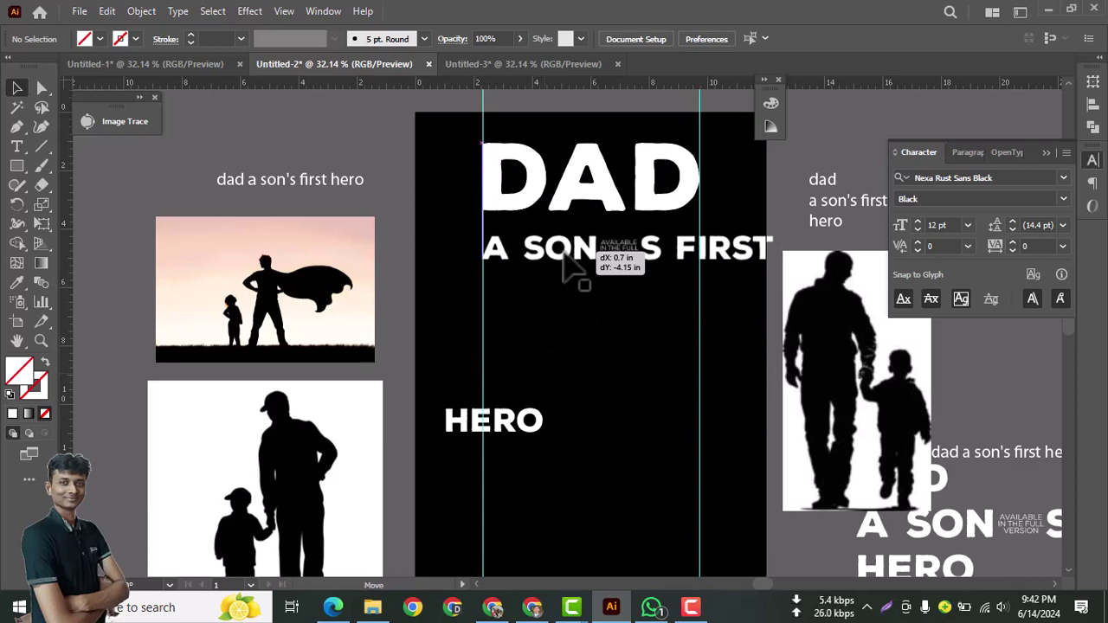
{"action": "left_click_drag", "start_coordinate": [562, 259], "coordinate": [569, 299]}
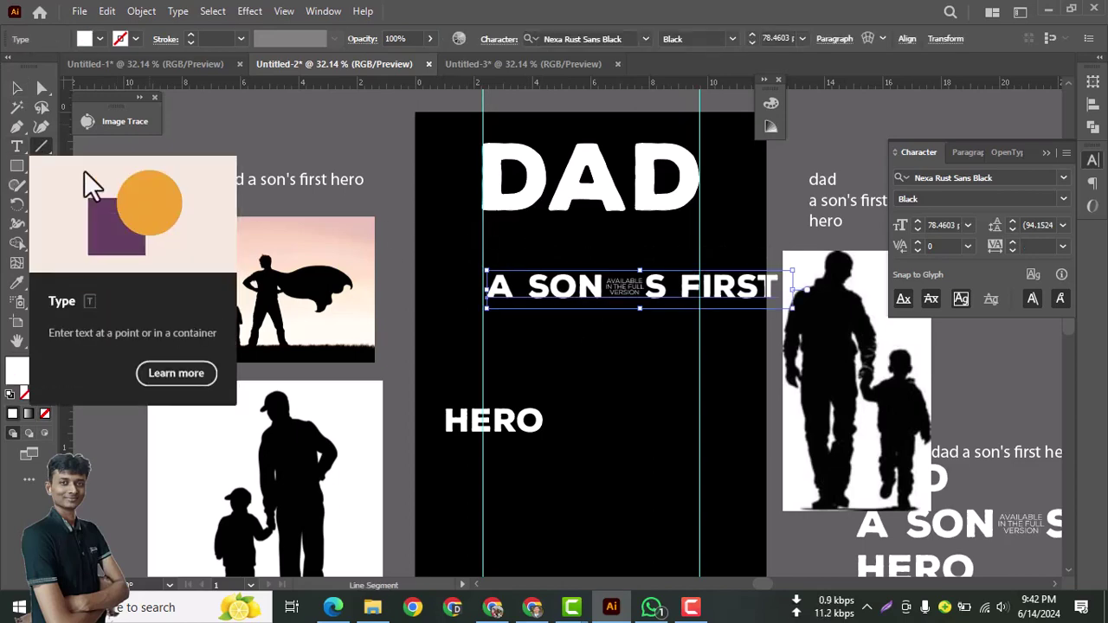
{"action": "left_click", "coordinate": [40, 146]}
{"action": "left_click_drag", "start_coordinate": [484, 221], "coordinate": [699, 222]}
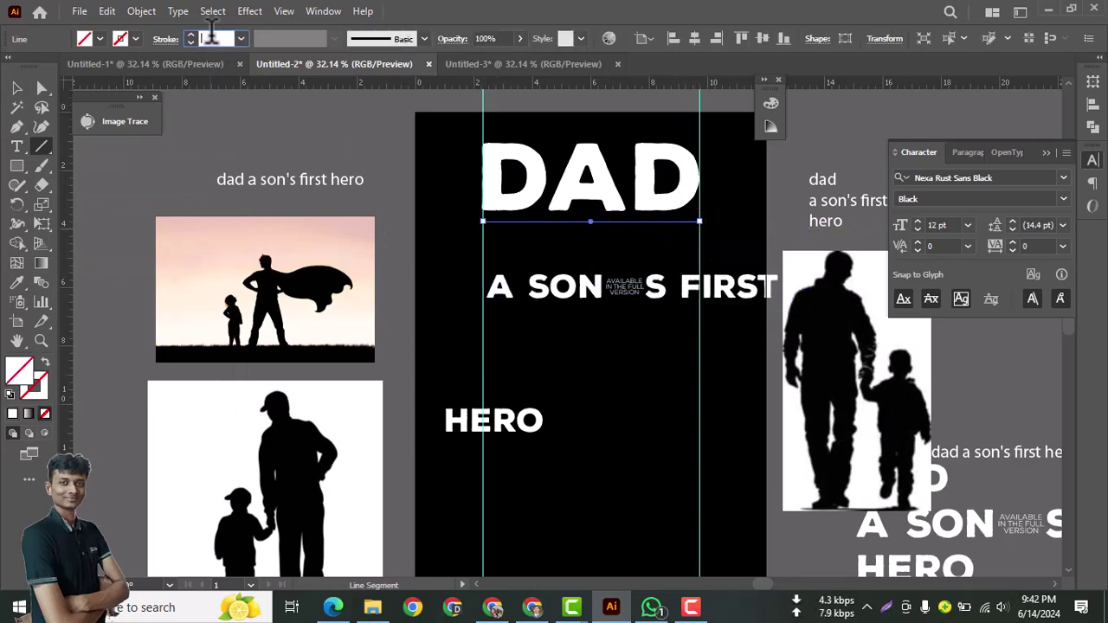
- Give the line under "DAD" a white 10 pt stroke
{"action": "type", "text": "4"}
{"action": "key", "text": "Return"}
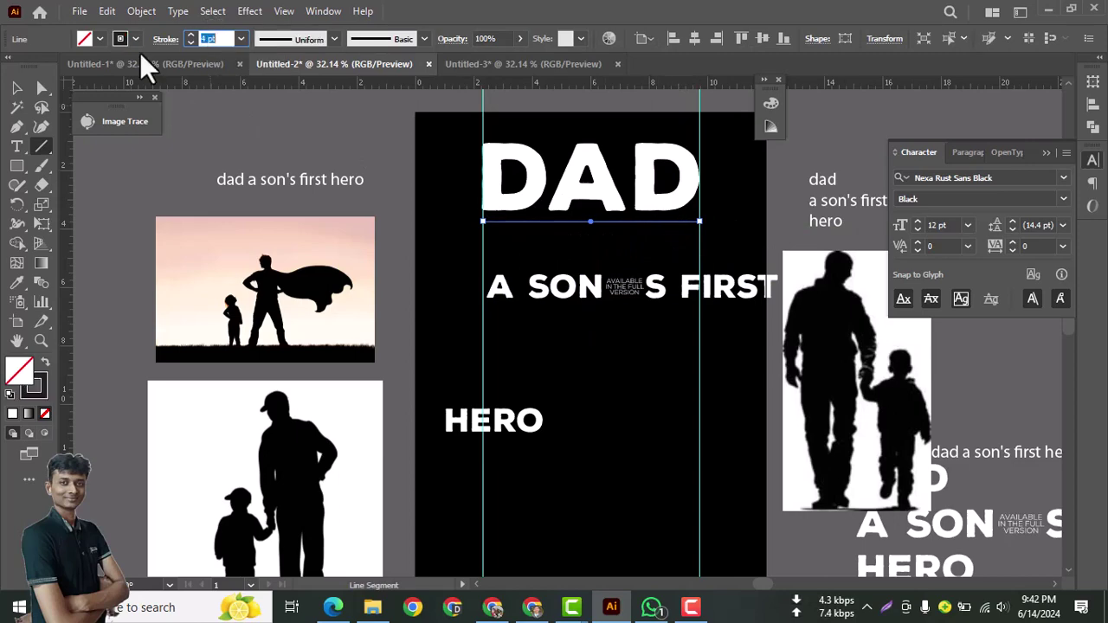
{"action": "left_click", "coordinate": [129, 39]}
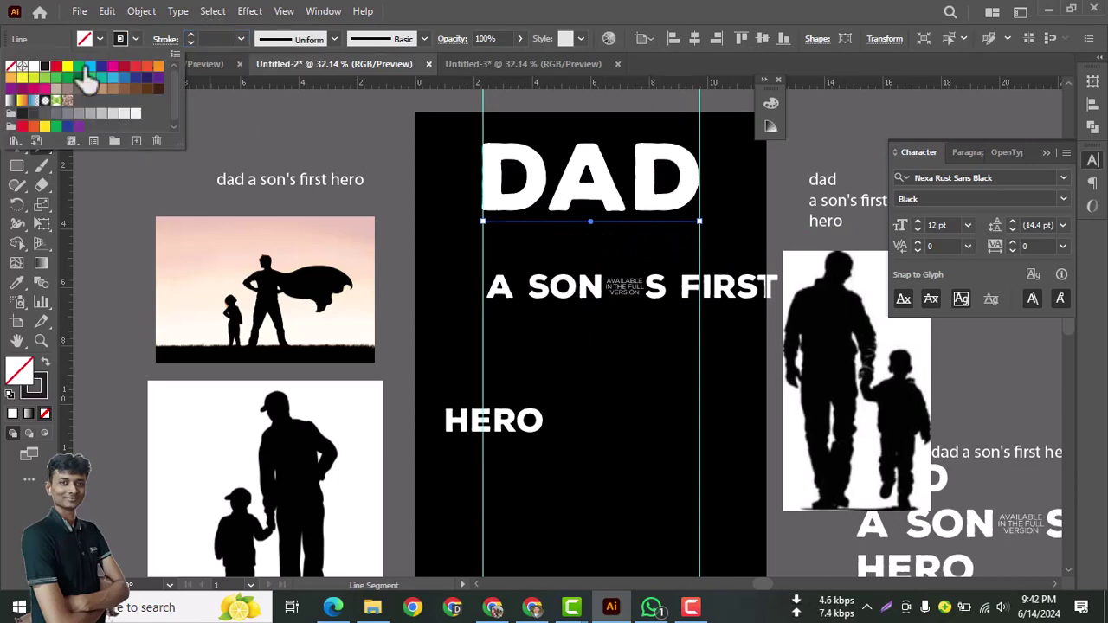
{"action": "left_click", "coordinate": [33, 66]}
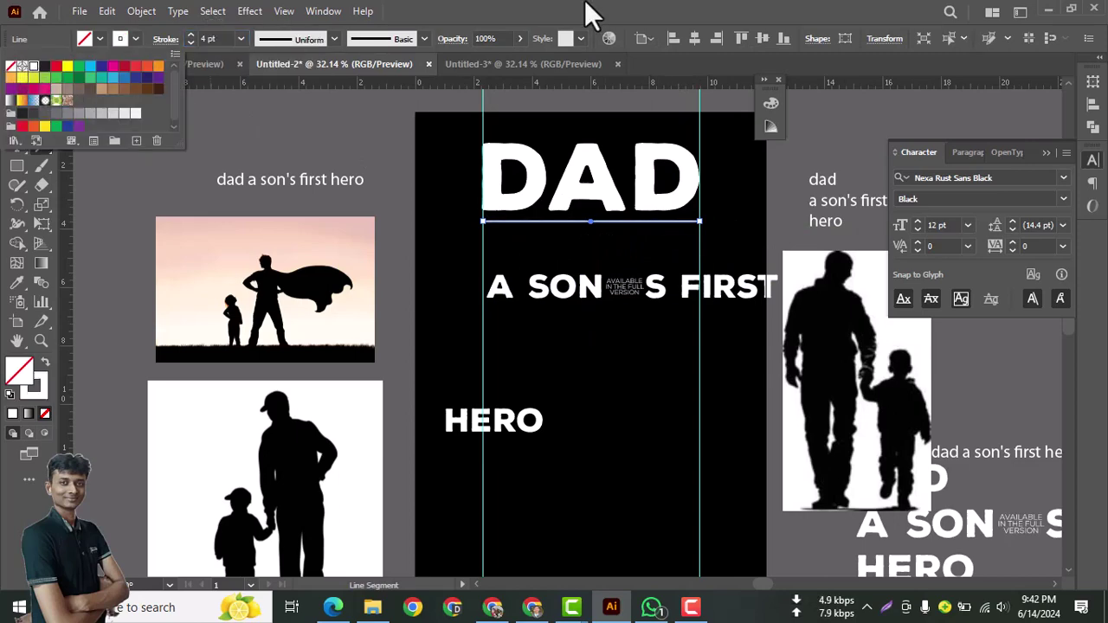
{"action": "left_click", "coordinate": [218, 38]}
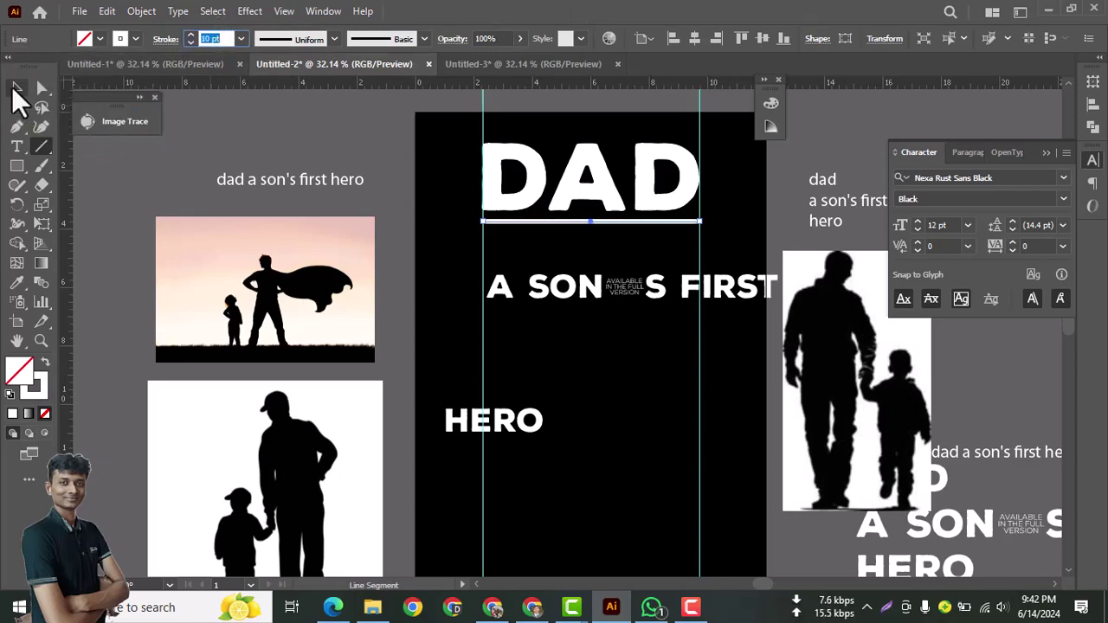
{"action": "left_click", "coordinate": [16, 87]}
{"action": "left_click", "coordinate": [636, 249]}
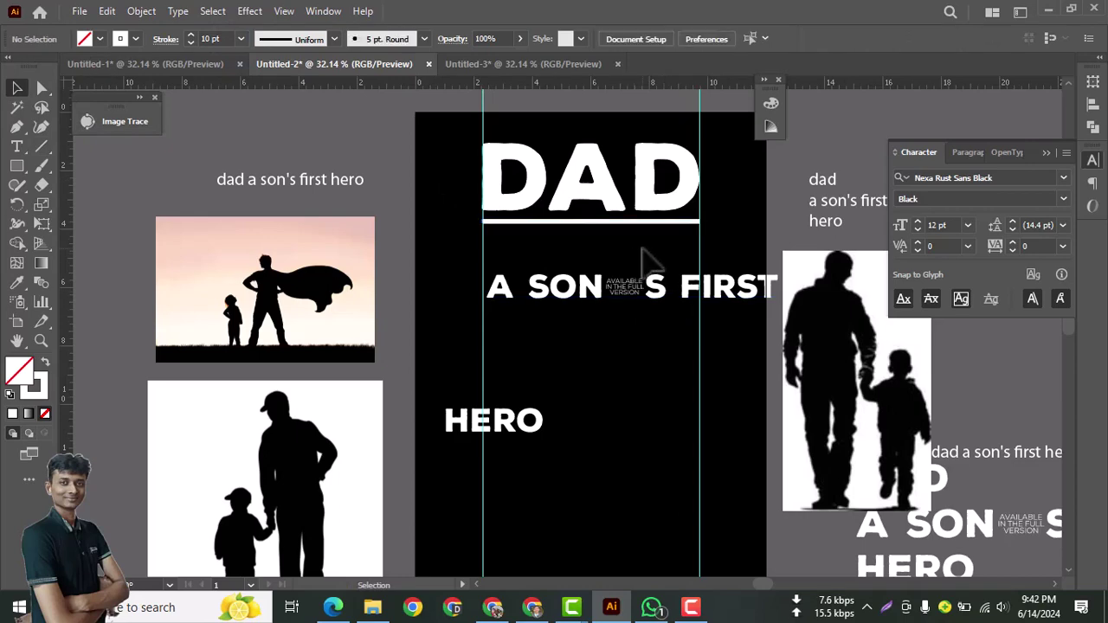
- Move "A SON'S FIRST" up beneath the line, aligned with the first guide, and change its font to Nexa XBold
{"action": "left_click_drag", "start_coordinate": [579, 293], "coordinate": [578, 259]}
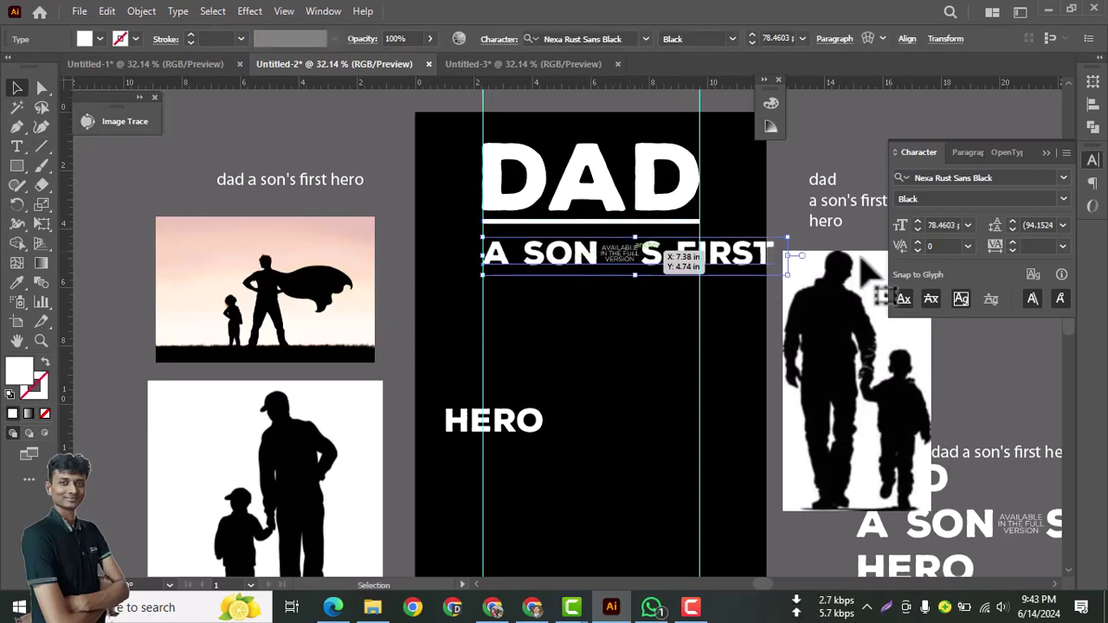
{"action": "left_click", "coordinate": [959, 174]}
{"action": "key", "text": "Down"}
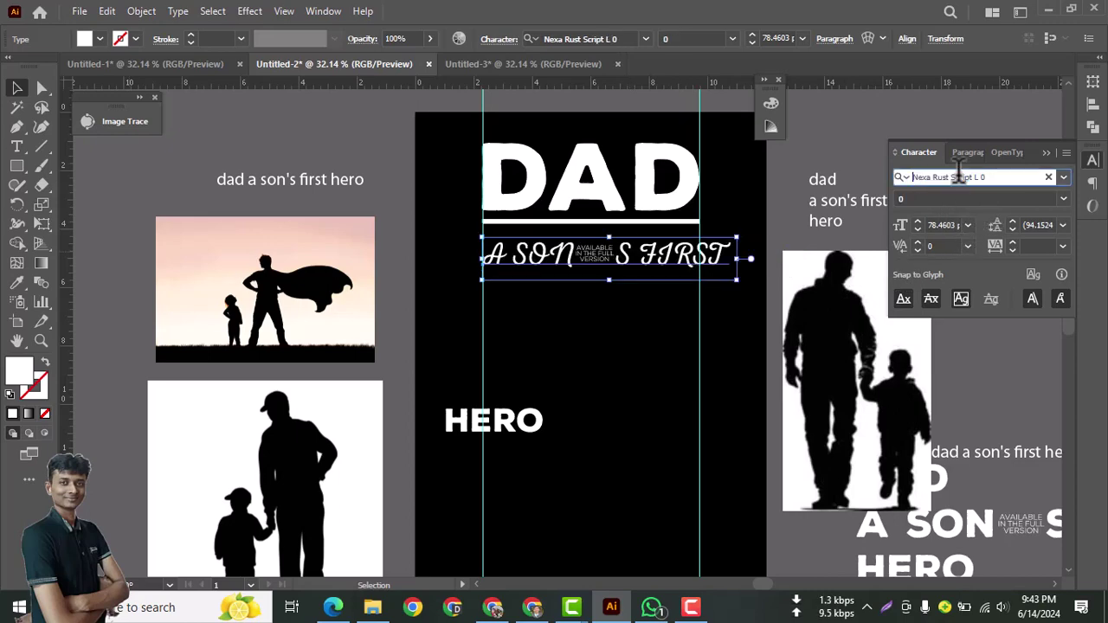
{"action": "key", "text": "Down"}
{"action": "key", "text": "Down"}
{"action": "key", "text": "Up"}
{"action": "key", "text": "Up"}
{"action": "key", "text": "Down"}
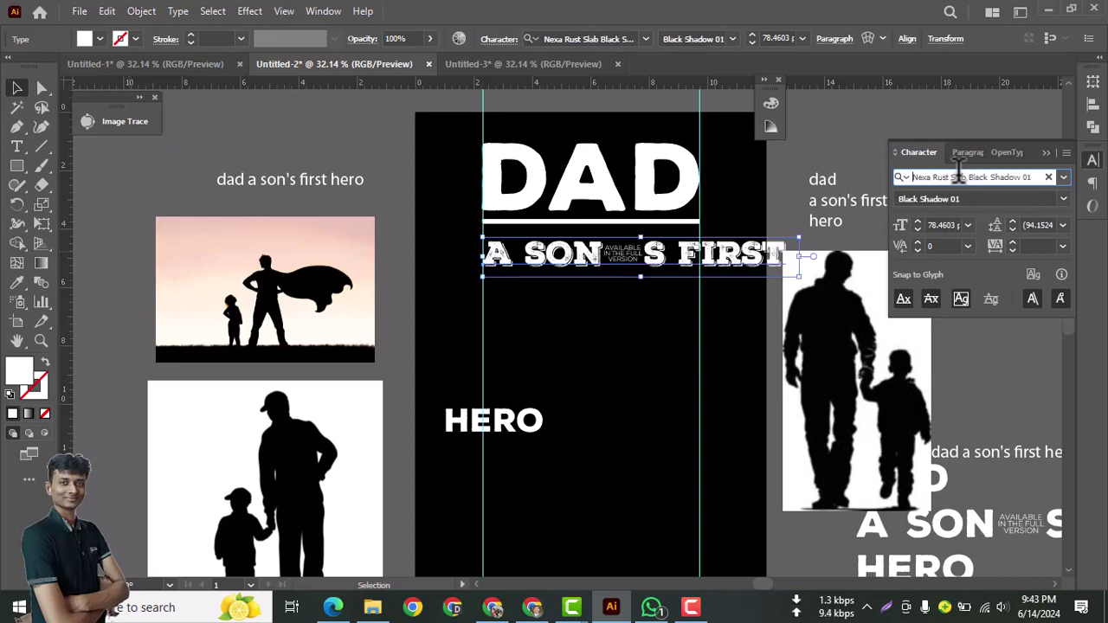
{"action": "key", "text": "Down"}
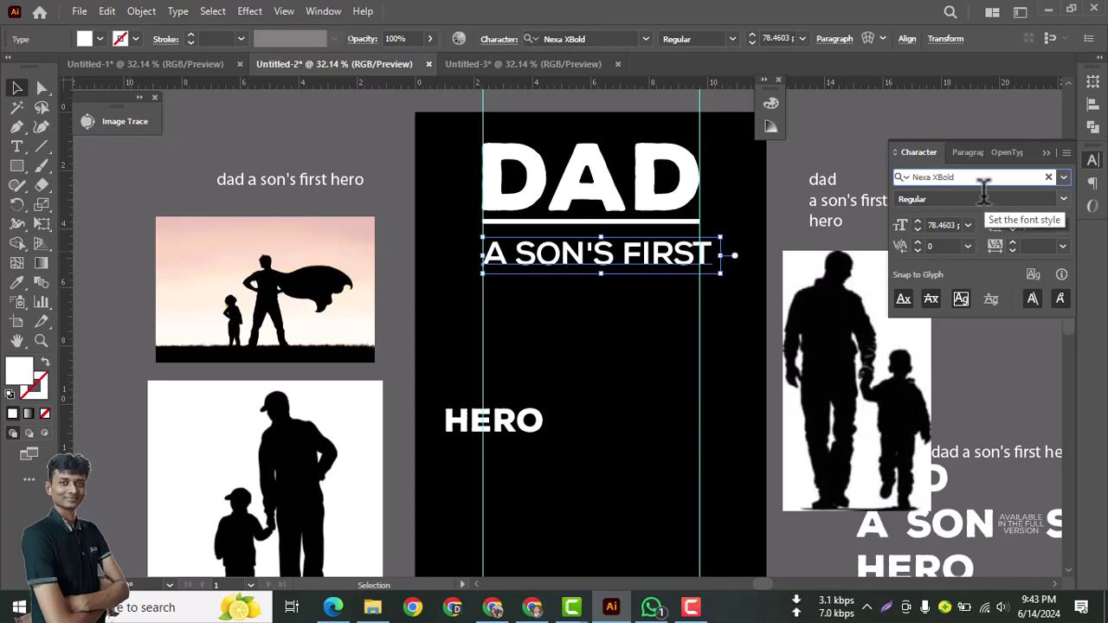
- Break "A SON'S FIRST" into two lines before "FIRST" and nudge the text closer to the line under "DAD"
{"action": "double_click", "coordinate": [621, 261]}
{"action": "key", "text": "Return"}
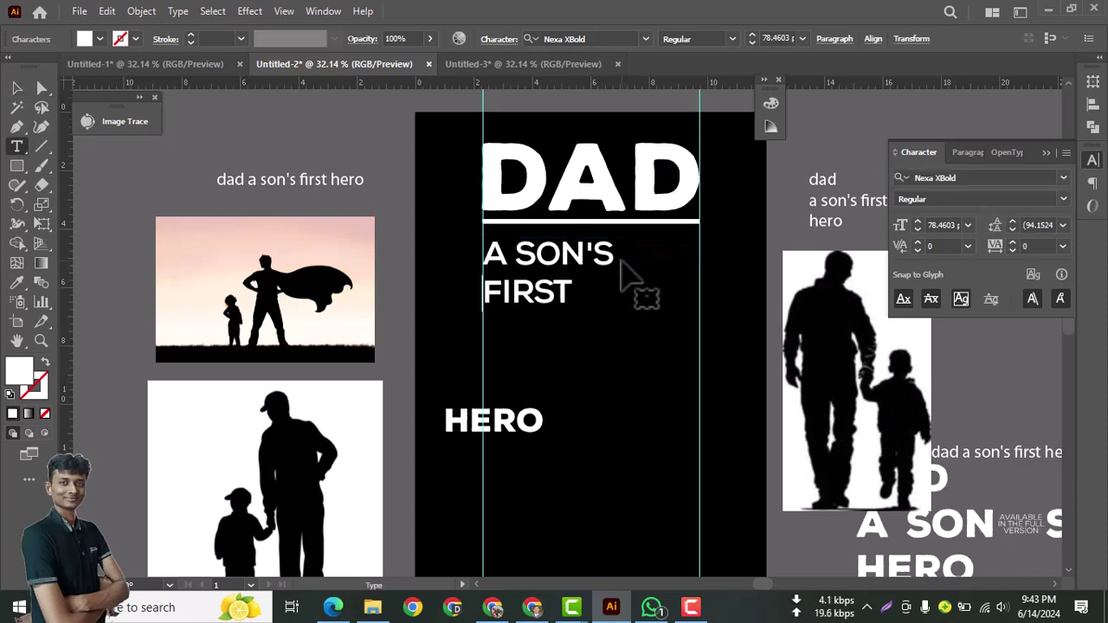
{"action": "left_click", "coordinate": [17, 88]}
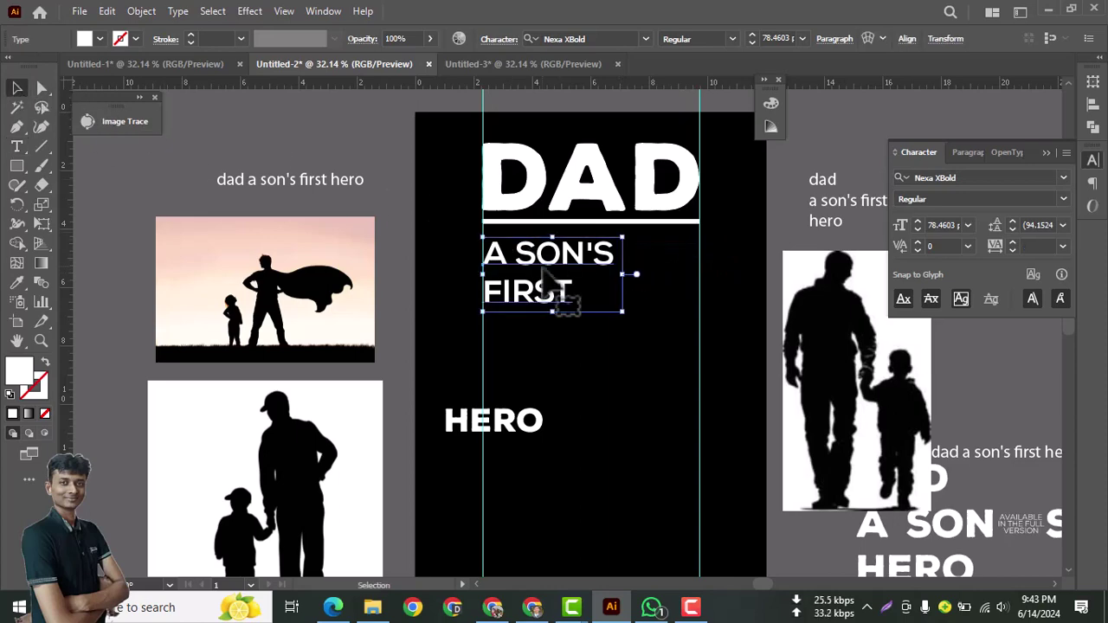
{"action": "mouse_move", "coordinate": [535, 281]}
{"action": "left_mouse_down"}
{"action": "mouse_move", "coordinate": [511, 274]}
{"action": "mouse_move", "coordinate": [563, 267]}
{"action": "mouse_move", "coordinate": [537, 277]}
{"action": "left_mouse_up"}
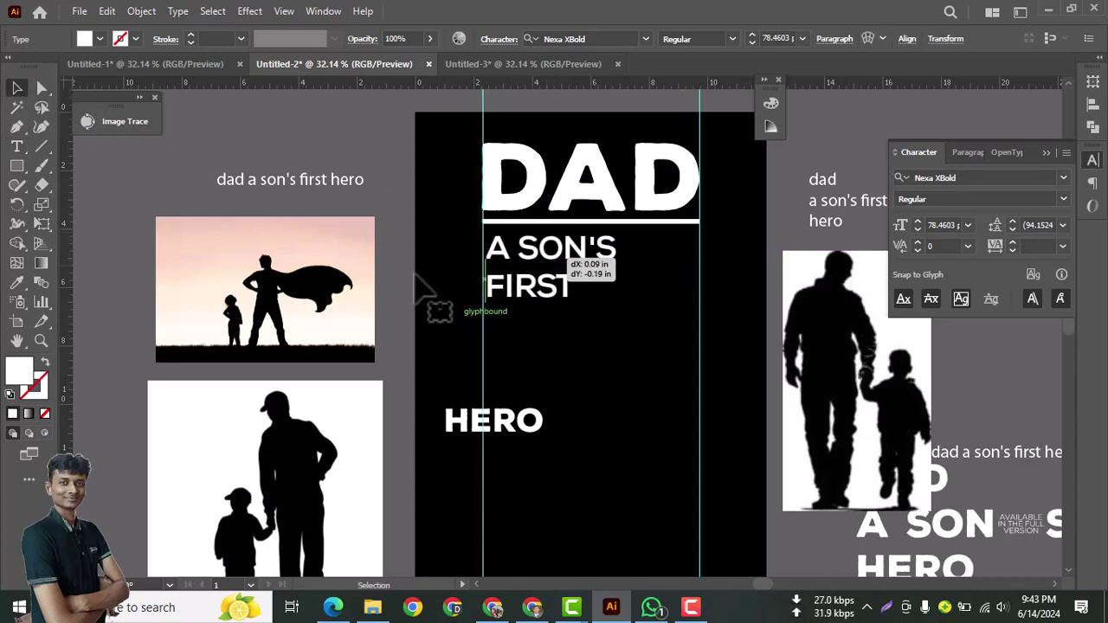
- Select the capped father-and-son image beside the artboard and open its Image Trace settings
{"action": "scroll", "coordinate": [347, 320], "scroll_direction": "down", "scroll_amount": 3}
{"action": "left_click", "coordinate": [303, 322]}
{"action": "mouse_move", "coordinate": [313, 314]}
{"action": "left_mouse_down"}
{"action": "mouse_move", "coordinate": [320, 321]}
{"action": "mouse_move", "coordinate": [309, 326]}
{"action": "mouse_move", "coordinate": [313, 313]}
{"action": "mouse_move", "coordinate": [302, 324]}
{"action": "left_mouse_up"}
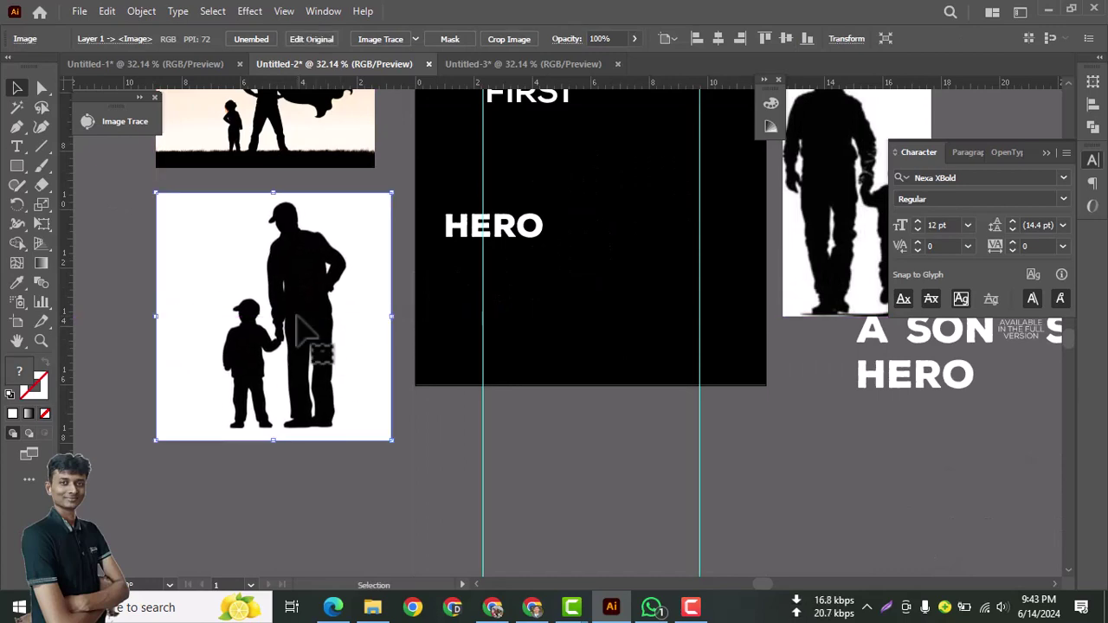
{"action": "left_click", "coordinate": [323, 11]}
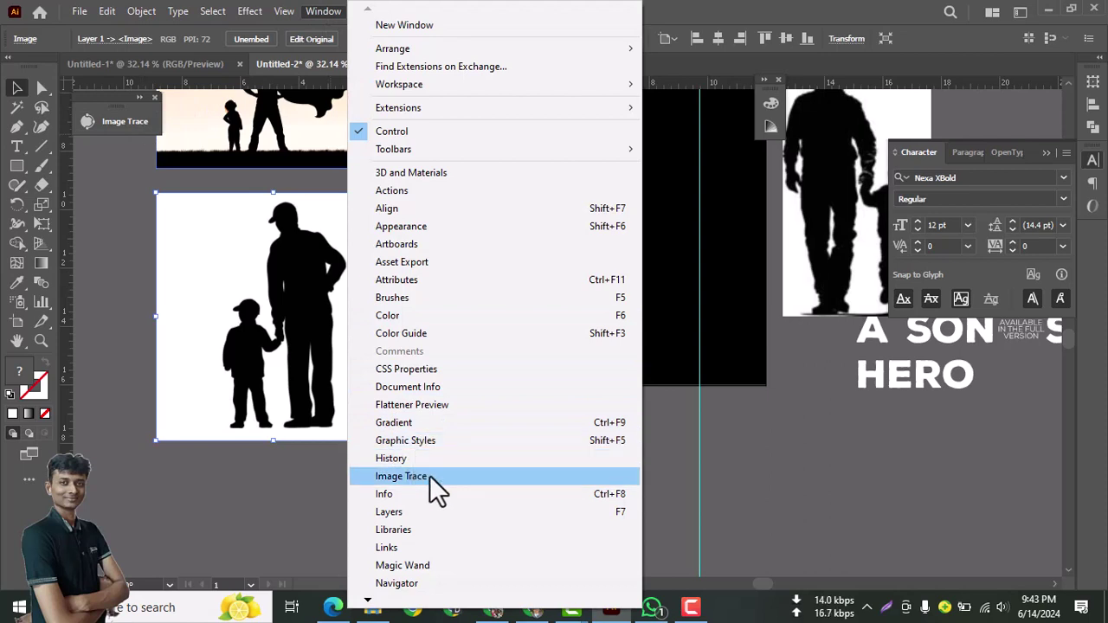
{"action": "left_click", "coordinate": [127, 132]}
{"action": "left_click", "coordinate": [127, 123]}
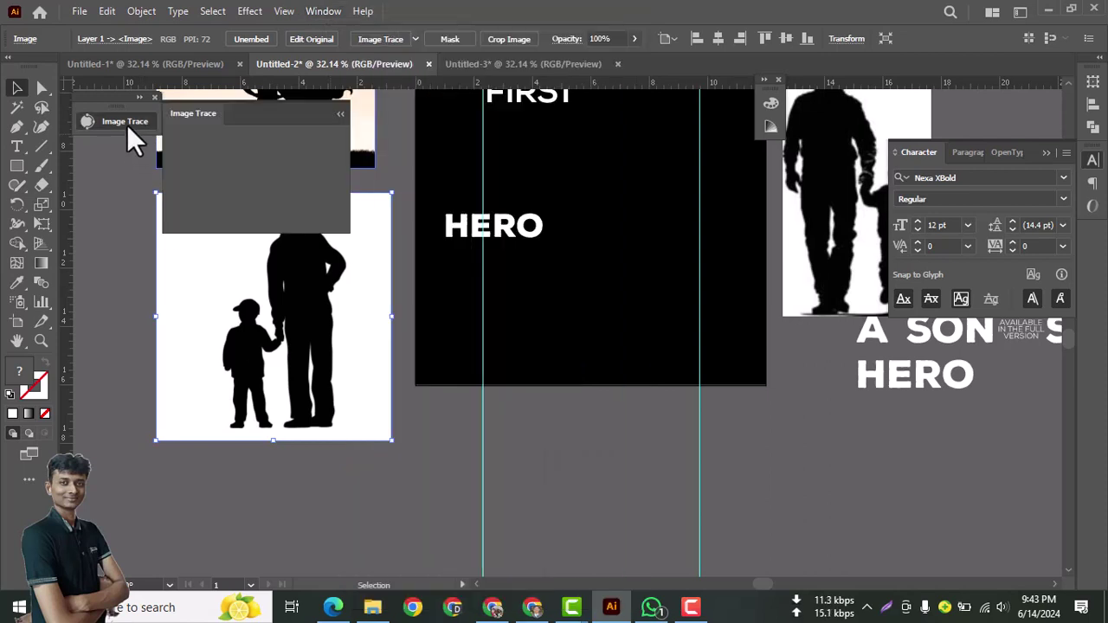
- Move the father-and-son image to the empty area below the artboard, between the guides
{"action": "mouse_move", "coordinate": [383, 287]}
{"action": "left_mouse_down"}
{"action": "mouse_move", "coordinate": [600, 416]}
{"action": "mouse_move", "coordinate": [589, 415]}
{"action": "left_mouse_up"}
{"action": "scroll", "coordinate": [585, 410], "scroll_direction": "down", "scroll_amount": 3}
{"action": "left_click_drag", "start_coordinate": [553, 349], "coordinate": [563, 428]}
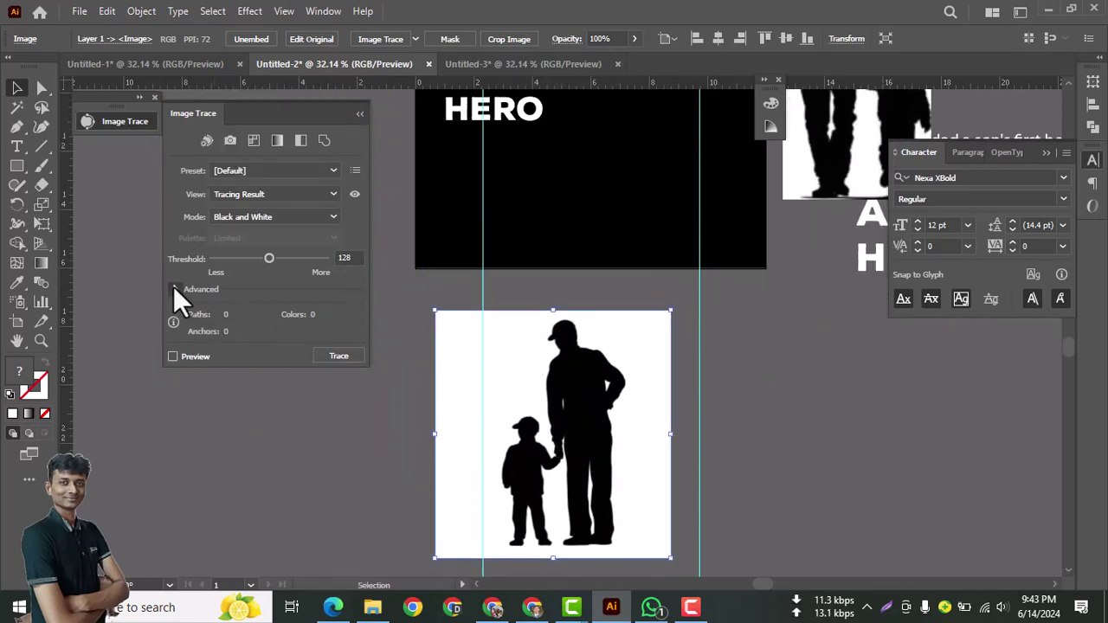
- Copy a screen capture of the Advanced heading in the Image Trace settings and expand that section
{"action": "key", "text": "Print"}
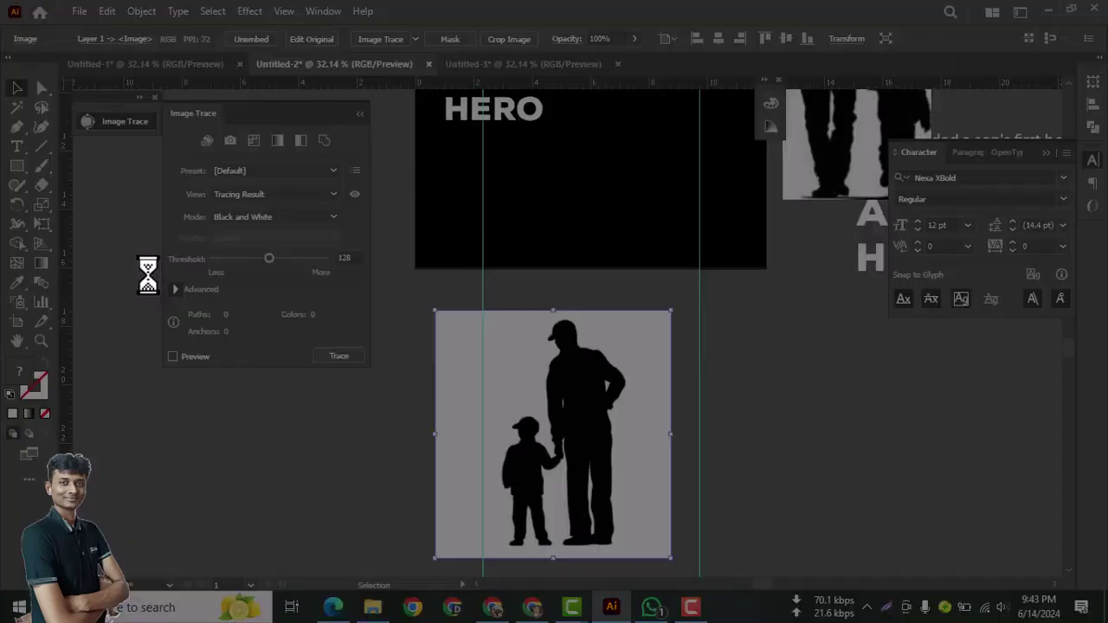
{"action": "left_click_drag", "start_coordinate": [148, 273], "coordinate": [303, 306]}
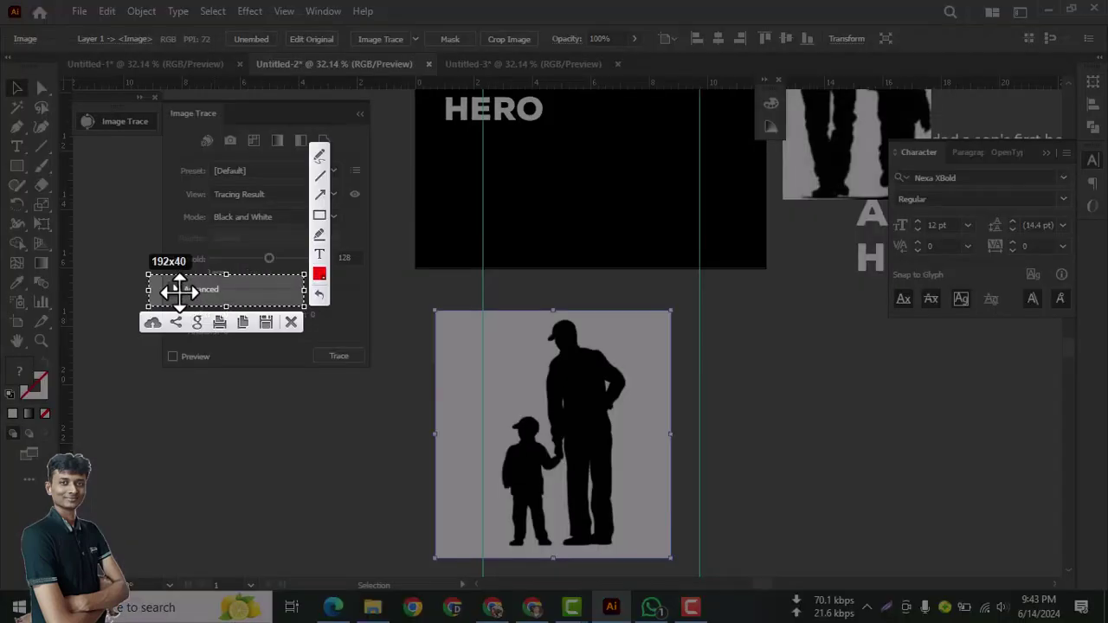
{"action": "key", "text": "ctrl+c"}
{"action": "left_click", "coordinate": [176, 290]}
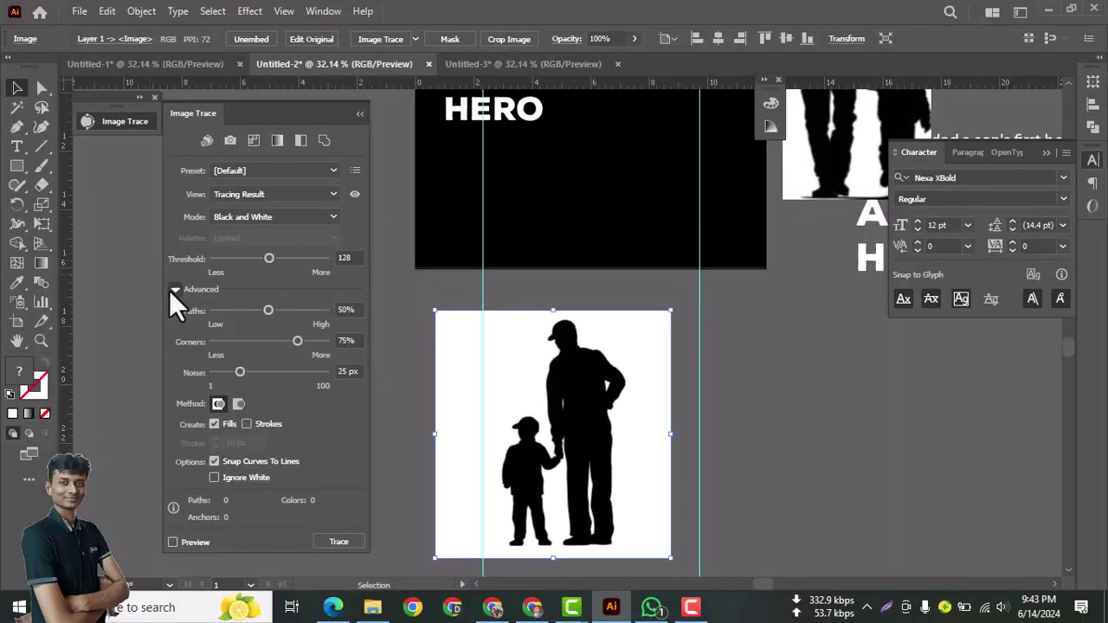
- Capture the Image Trace settings on screen and outline the Ignore White and Preview options in red
{"action": "key", "text": "Print"}
{"action": "mouse_move", "coordinate": [157, 103]}
{"action": "left_mouse_down"}
{"action": "mouse_move", "coordinate": [338, 447]}
{"action": "mouse_move", "coordinate": [389, 588]}
{"action": "mouse_move", "coordinate": [396, 559]}
{"action": "left_mouse_up"}
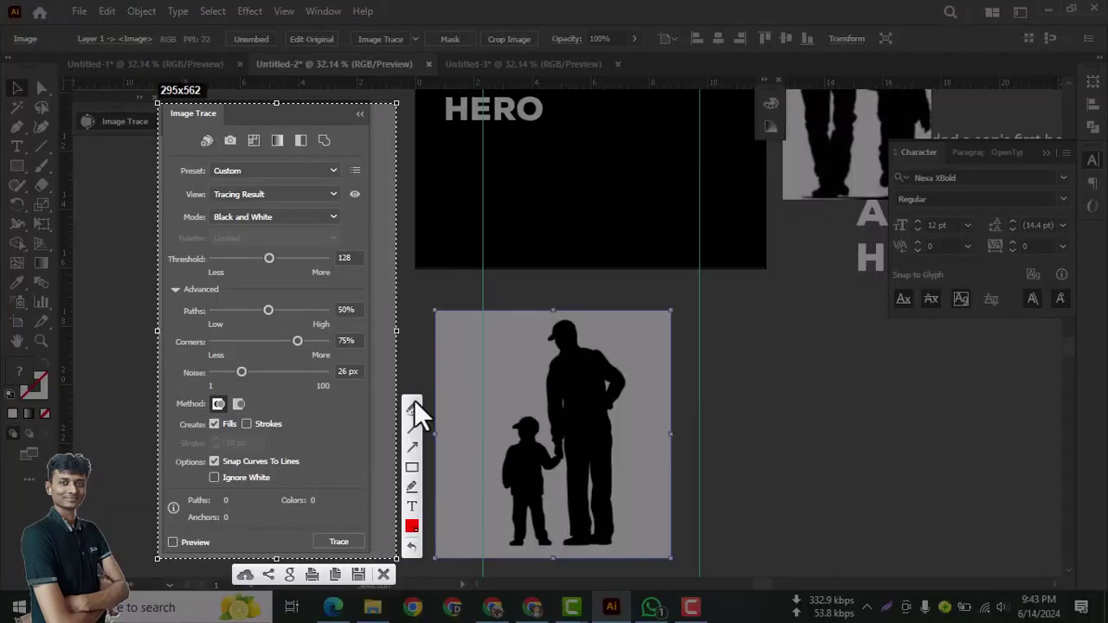
{"action": "left_click", "coordinate": [411, 467]}
{"action": "mouse_move", "coordinate": [206, 470]}
{"action": "left_mouse_down"}
{"action": "mouse_move", "coordinate": [285, 492]}
{"action": "mouse_move", "coordinate": [311, 485]}
{"action": "left_mouse_up"}
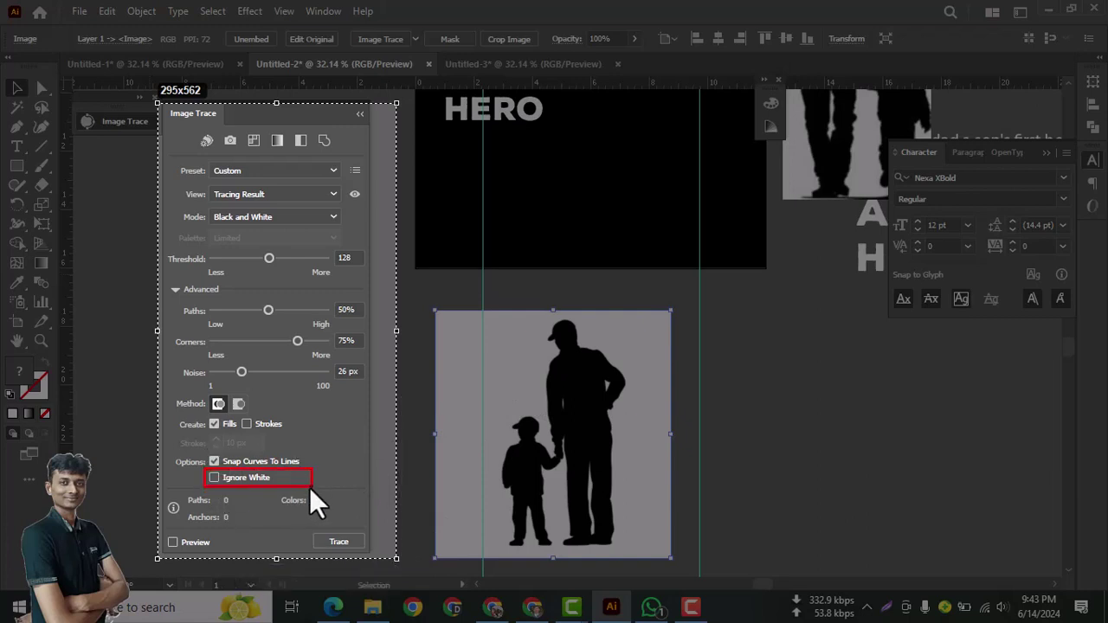
{"action": "mouse_move", "coordinate": [162, 534]}
{"action": "left_mouse_down"}
{"action": "mouse_move", "coordinate": [228, 558]}
{"action": "mouse_move", "coordinate": [218, 553]}
{"action": "left_mouse_up"}
{"action": "key", "text": "Escape"}
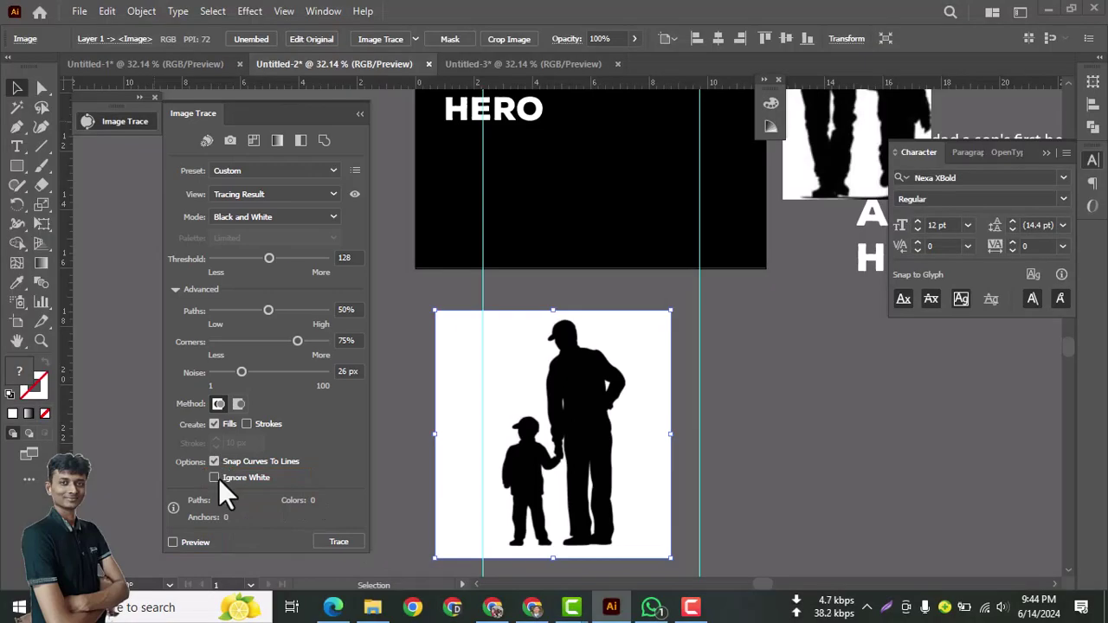
- Trace the father-and-son image in black and white with Ignore White and Preview enabled, and close the Image Trace settings
{"action": "left_click", "coordinate": [177, 540]}
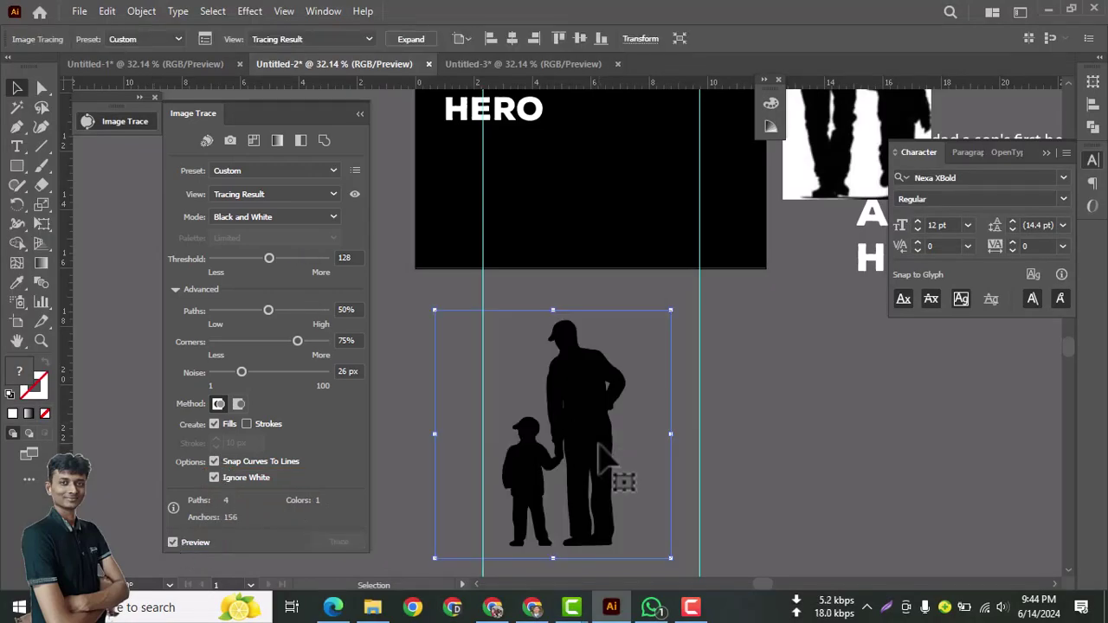
{"action": "key", "text": "Print"}
{"action": "mouse_move", "coordinate": [412, 298]}
{"action": "left_mouse_down"}
{"action": "mouse_move", "coordinate": [646, 465]}
{"action": "mouse_move", "coordinate": [701, 563]}
{"action": "left_mouse_up"}
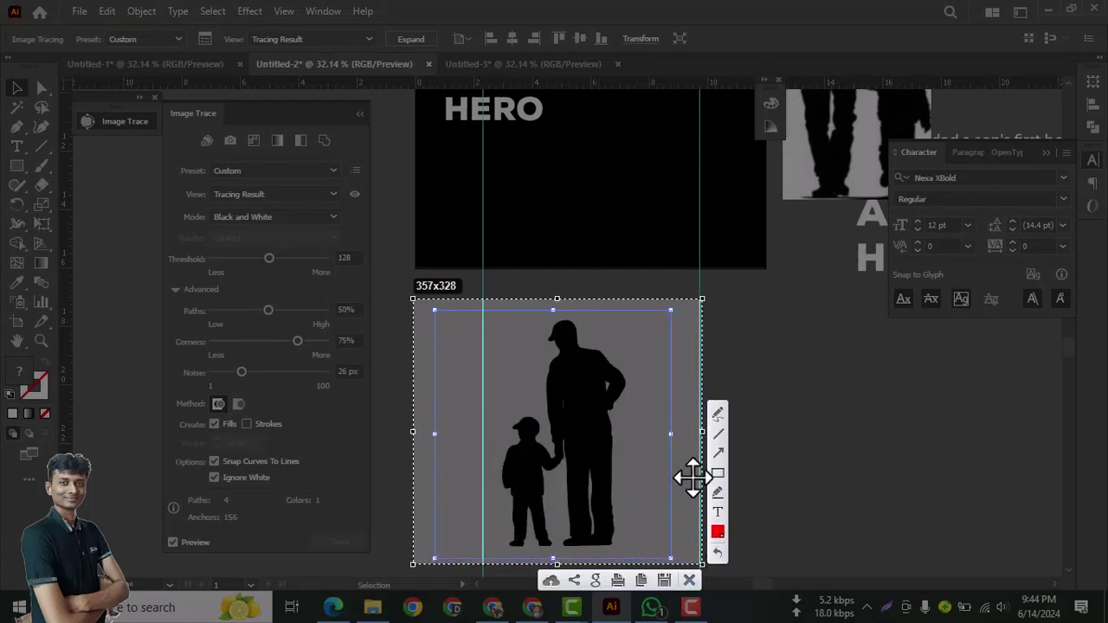
{"action": "left_click", "coordinate": [689, 580]}
{"action": "mouse_move", "coordinate": [573, 417]}
{"action": "left_mouse_down"}
{"action": "mouse_move", "coordinate": [477, 321]}
{"action": "mouse_move", "coordinate": [90, 98]}
{"action": "left_mouse_up"}
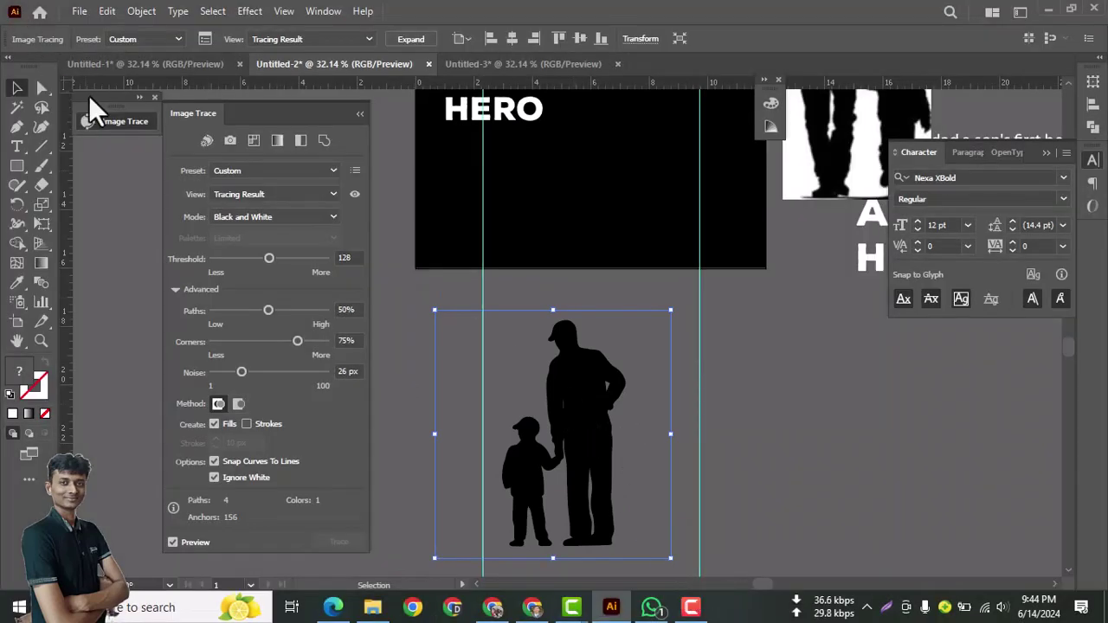
{"action": "left_click", "coordinate": [122, 130]}
- Expand the traced father-and-son silhouette below the artboard and fill it with white
{"action": "mouse_move", "coordinate": [610, 423]}
{"action": "left_mouse_down"}
{"action": "mouse_move", "coordinate": [585, 391]}
{"action": "mouse_move", "coordinate": [592, 367]}
{"action": "left_mouse_up"}
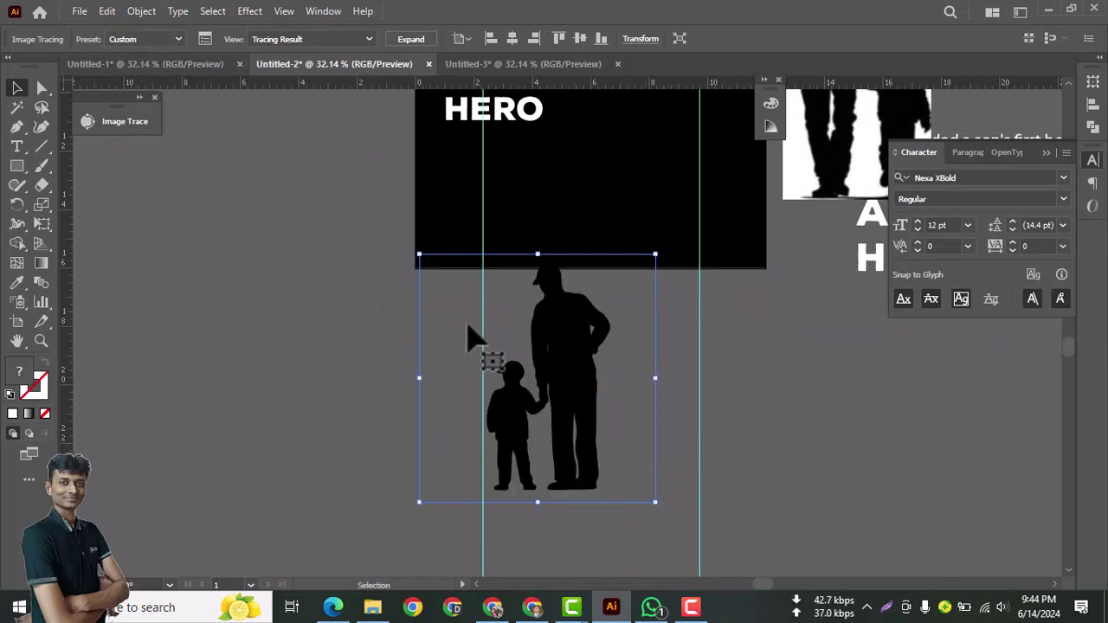
{"action": "left_click_drag", "start_coordinate": [558, 367], "coordinate": [563, 420]}
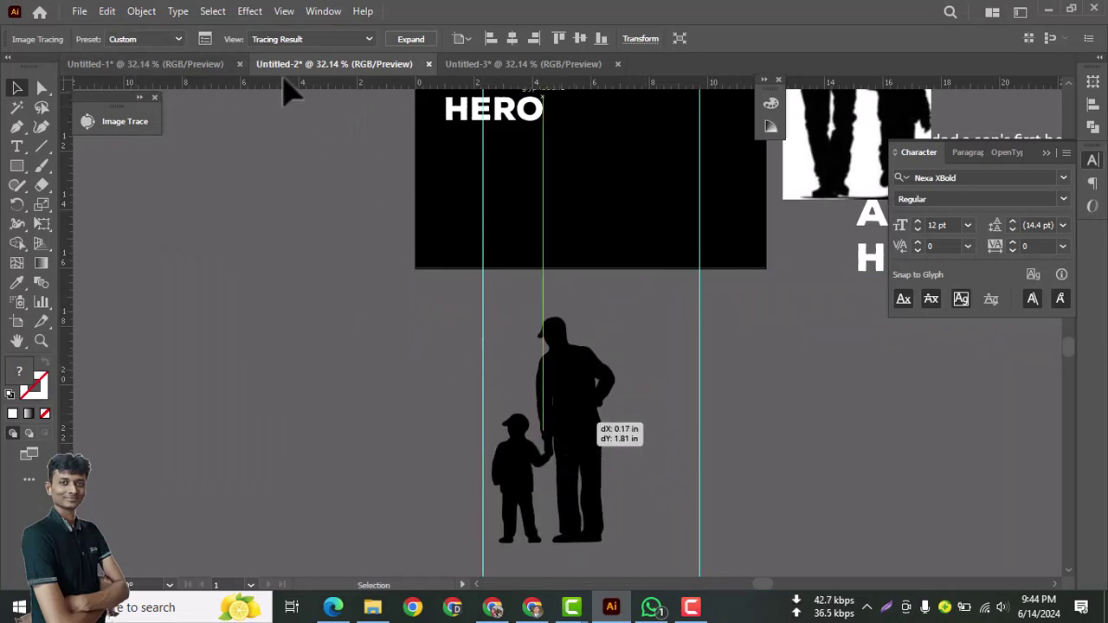
{"action": "left_click", "coordinate": [417, 44]}
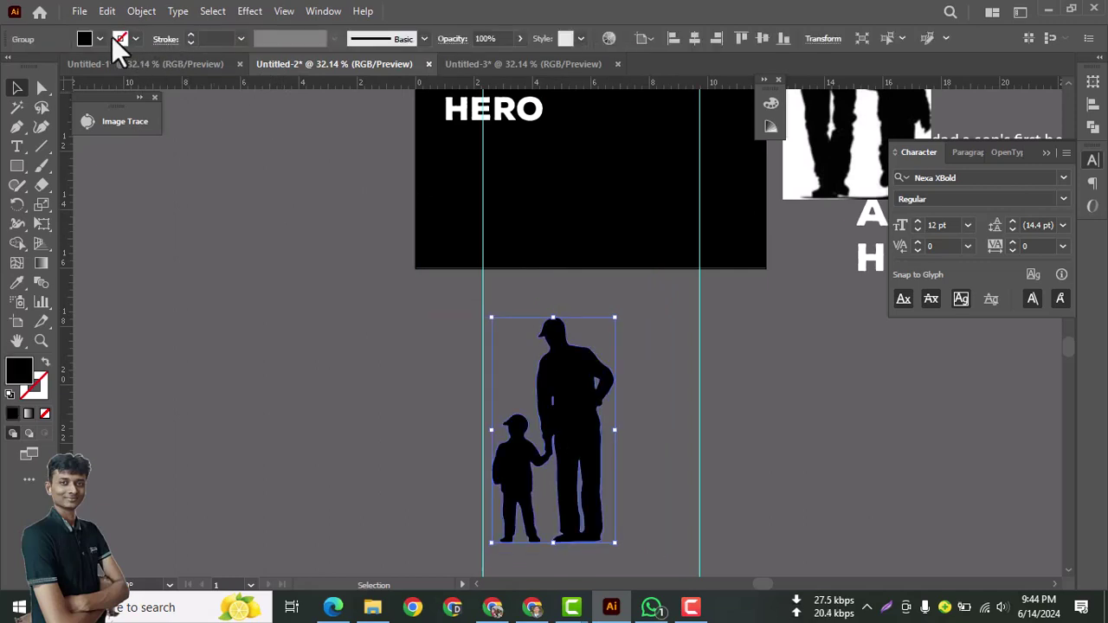
{"action": "left_click", "coordinate": [100, 38]}
{"action": "left_click", "coordinate": [33, 67]}
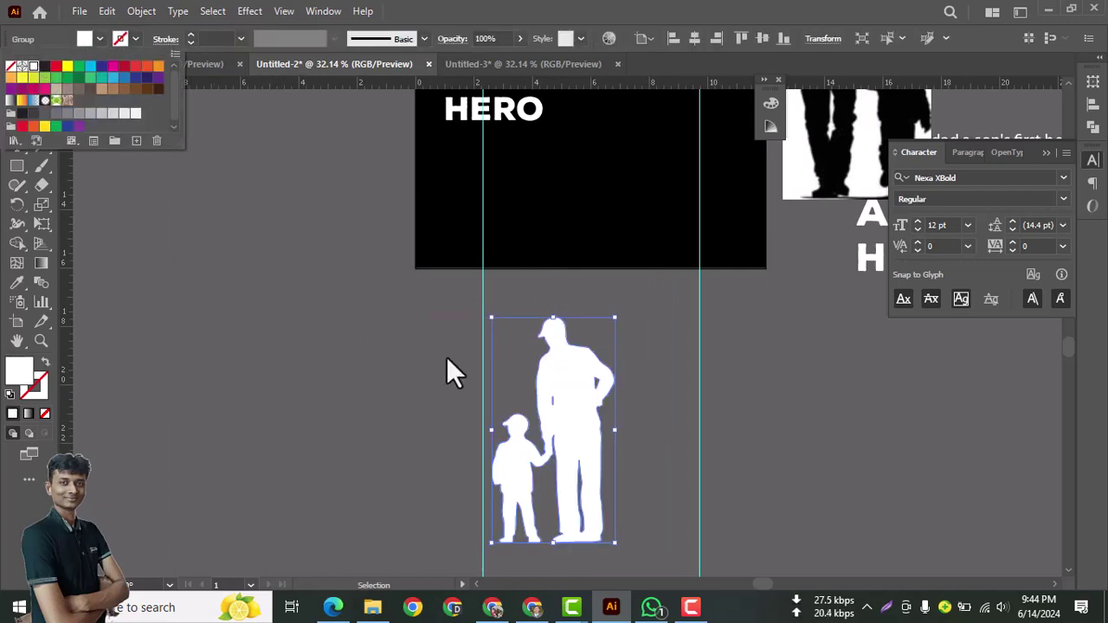
- Move "HERO" up beneath "FIRST" and place the white silhouette at the artboard's right edge beside "DAD"
{"action": "left_click_drag", "start_coordinate": [574, 457], "coordinate": [607, 358]}
{"action": "left_click_drag", "start_coordinate": [663, 470], "coordinate": [610, 425]}
{"action": "left_click_drag", "start_coordinate": [585, 326], "coordinate": [625, 318]}
{"action": "left_click_drag", "start_coordinate": [482, 428], "coordinate": [534, 363]}
{"action": "left_click_drag", "start_coordinate": [617, 321], "coordinate": [740, 227]}
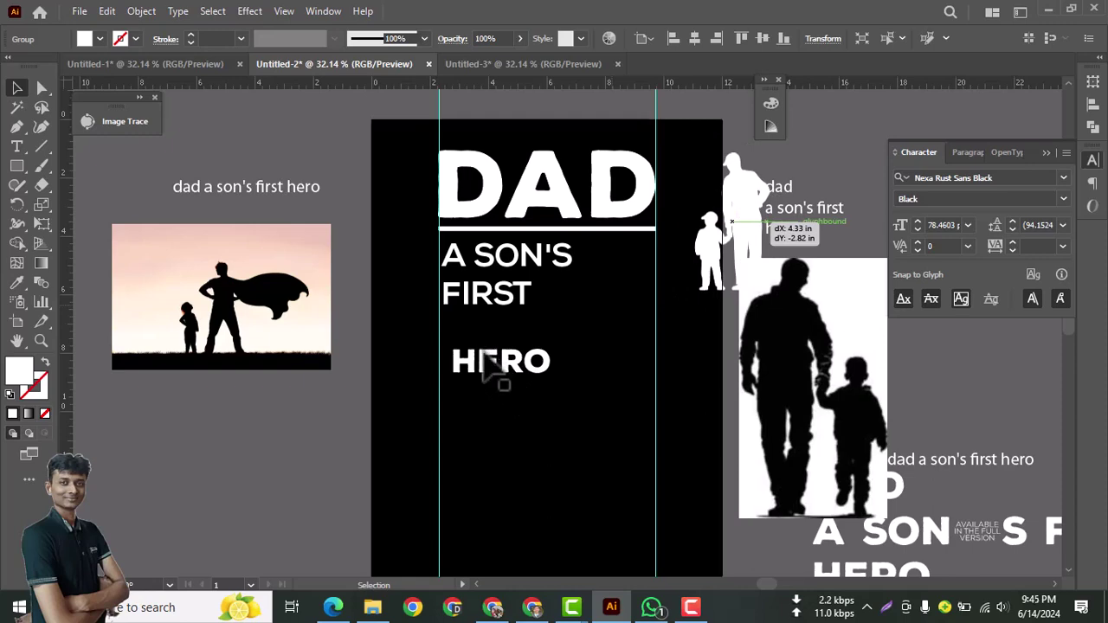
- Enlarge "HERO" proportionally until it fills the width between the two guides
{"action": "left_click_drag", "start_coordinate": [495, 369], "coordinate": [618, 433]}
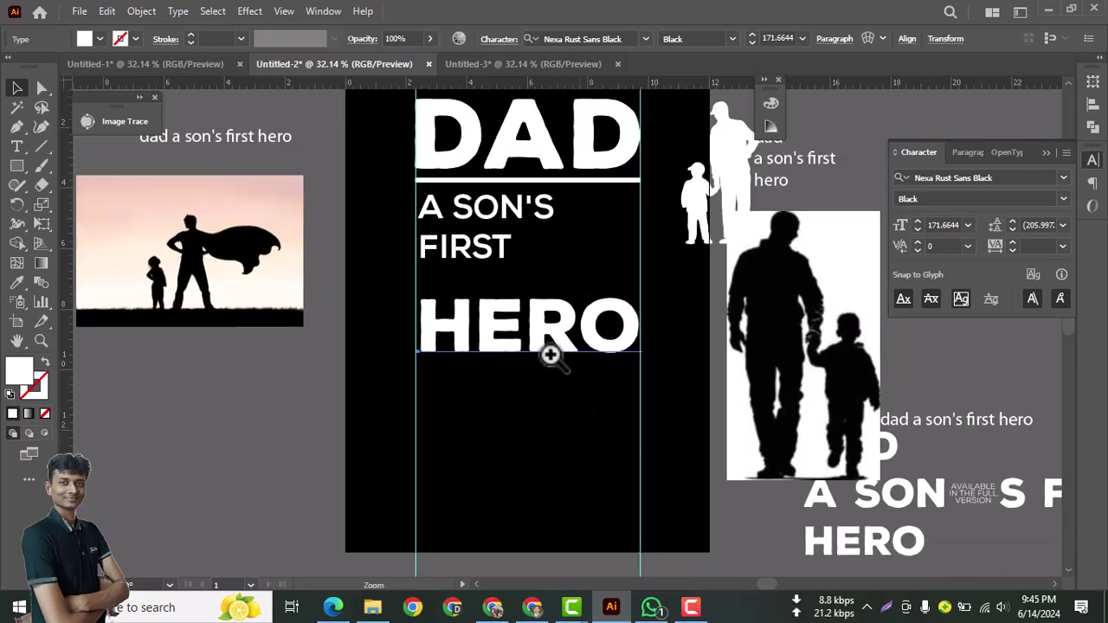
{"action": "left_click", "coordinate": [549, 354]}
{"action": "left_click", "coordinate": [519, 306]}
{"action": "left_click_drag", "start_coordinate": [437, 338], "coordinate": [527, 395]}
{"action": "left_click_drag", "start_coordinate": [436, 378], "coordinate": [407, 363]}
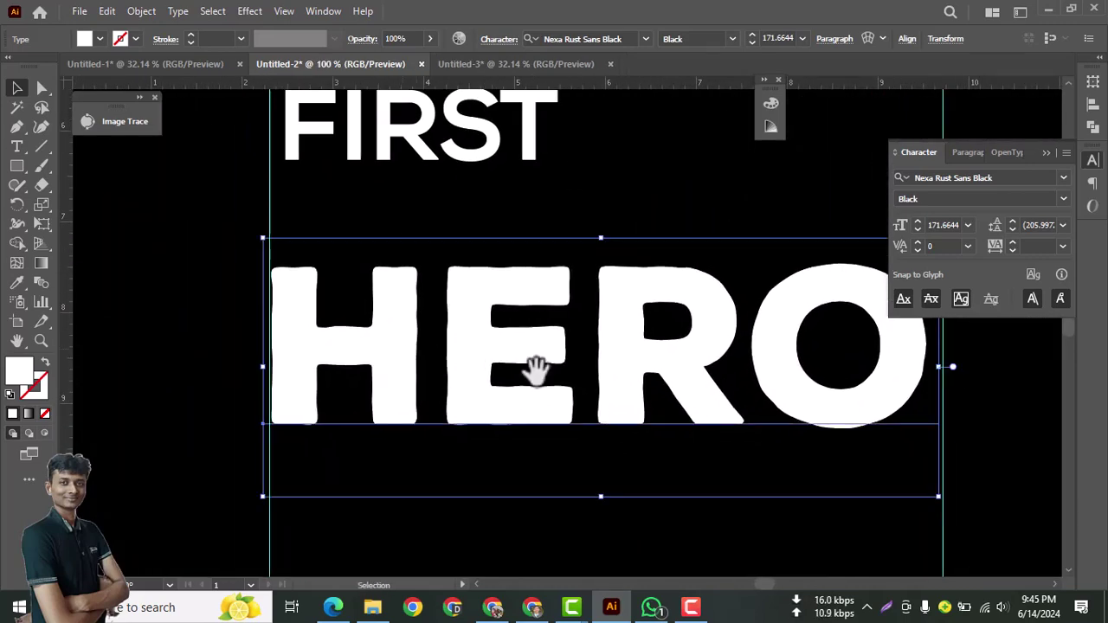
{"action": "left_click_drag", "start_coordinate": [534, 372], "coordinate": [321, 346]}
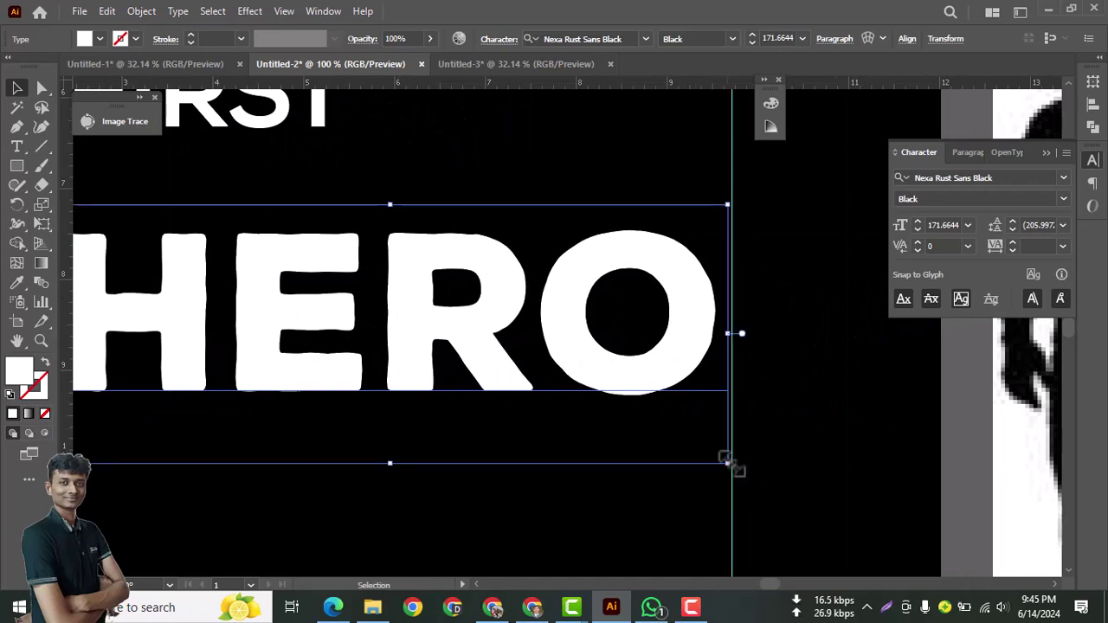
{"action": "left_click_drag", "start_coordinate": [726, 463], "coordinate": [743, 472]}
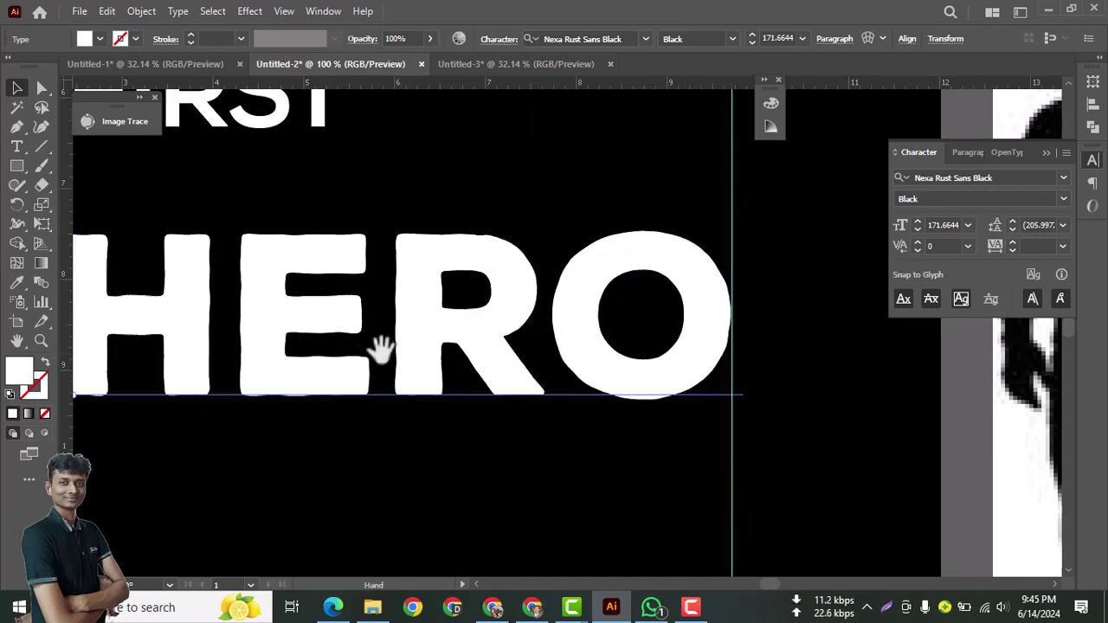
- Align the left edge of "HERO" exactly with the first guide and check its right edge against the second guide
{"action": "left_click_drag", "start_coordinate": [380, 349], "coordinate": [761, 362]}
{"action": "left_click_drag", "start_coordinate": [527, 371], "coordinate": [458, 366]}
{"action": "left_click", "coordinate": [458, 366]}
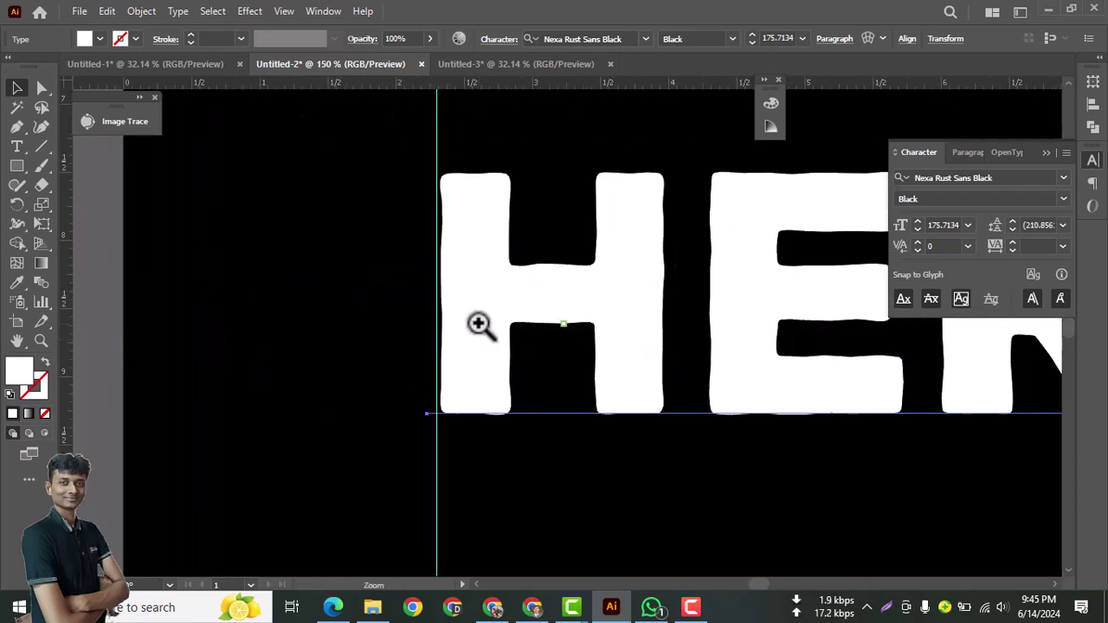
{"action": "left_click", "coordinate": [482, 324]}
{"action": "left_click", "coordinate": [517, 291]}
{"action": "left_click_drag", "start_coordinate": [574, 378], "coordinate": [535, 322]}
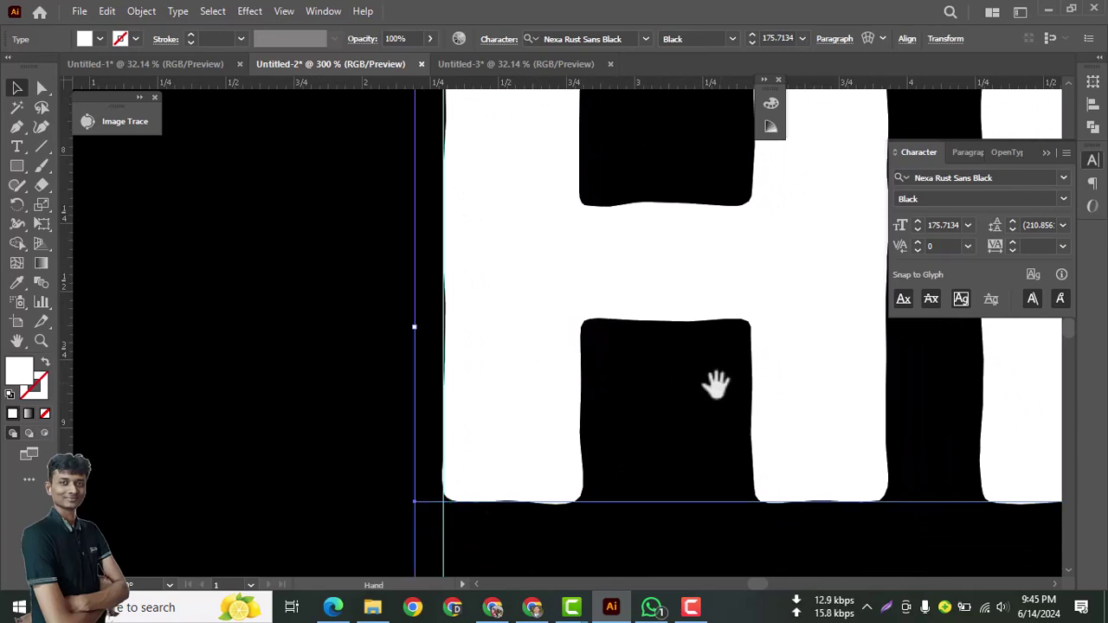
{"action": "left_click_drag", "start_coordinate": [715, 384], "coordinate": [413, 418]}
{"action": "key", "text": "ctrl+minus"}
{"action": "key", "text": "ctrl+minus"}
{"action": "left_click_drag", "start_coordinate": [758, 424], "coordinate": [509, 397]}
- Move "HERO" up so it sits directly beneath "FIRST"
{"action": "key", "text": "ctrl+minus"}
{"action": "key", "text": "ctrl+minus"}
{"action": "key", "text": "ctrl+minus"}
{"action": "left_click_drag", "start_coordinate": [516, 414], "coordinate": [519, 455]}
{"action": "left_click", "coordinate": [500, 381]}
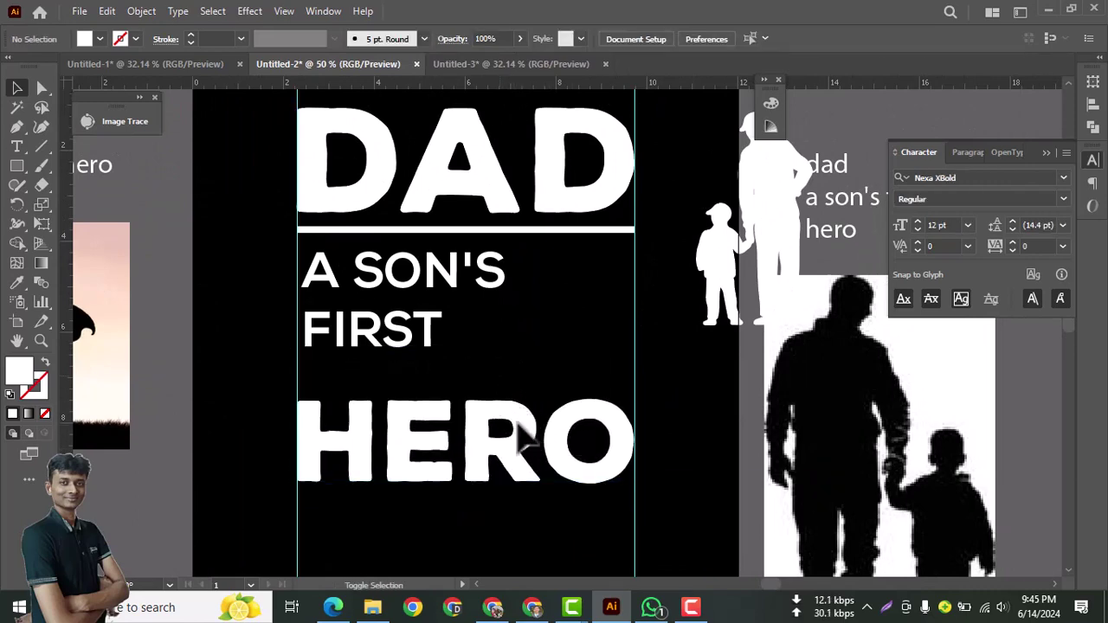
{"action": "left_click", "coordinate": [516, 451]}
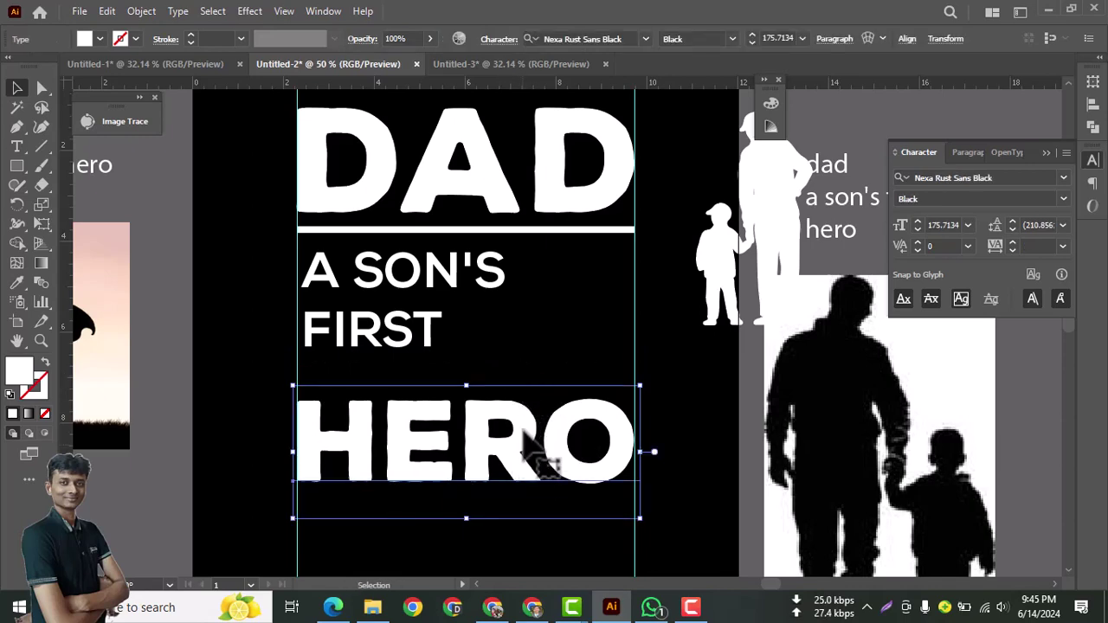
{"action": "left_click_drag", "start_coordinate": [513, 412], "coordinate": [514, 372]}
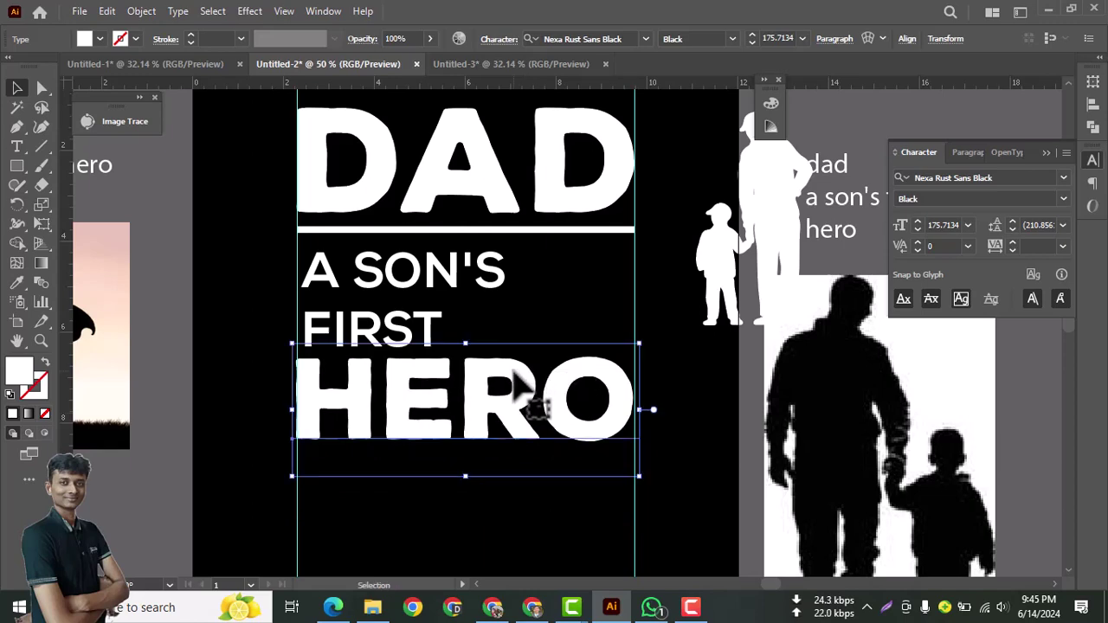
- Draw a spacing rectangle about 0.79 by 0.28 in directly under the line below "DAD"
{"action": "left_click", "coordinate": [468, 374], "text": "ctrl"}
{"action": "left_click_drag", "start_coordinate": [563, 320], "coordinate": [522, 428]}
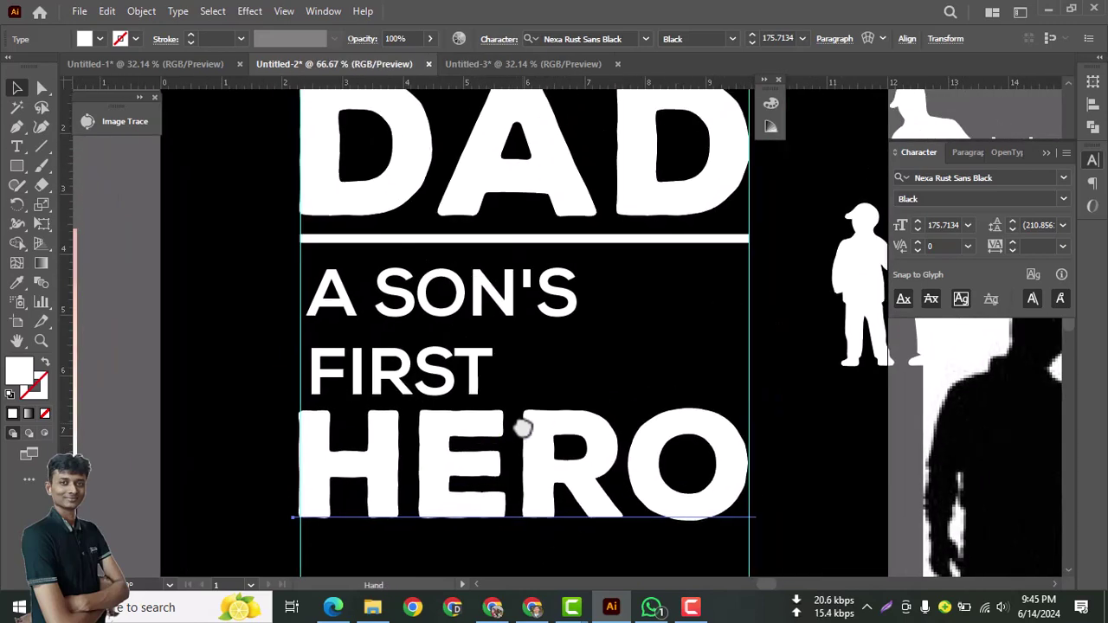
{"action": "left_click", "coordinate": [534, 333], "text": "ctrl"}
{"action": "left_click_drag", "start_coordinate": [527, 334], "coordinate": [502, 396]}
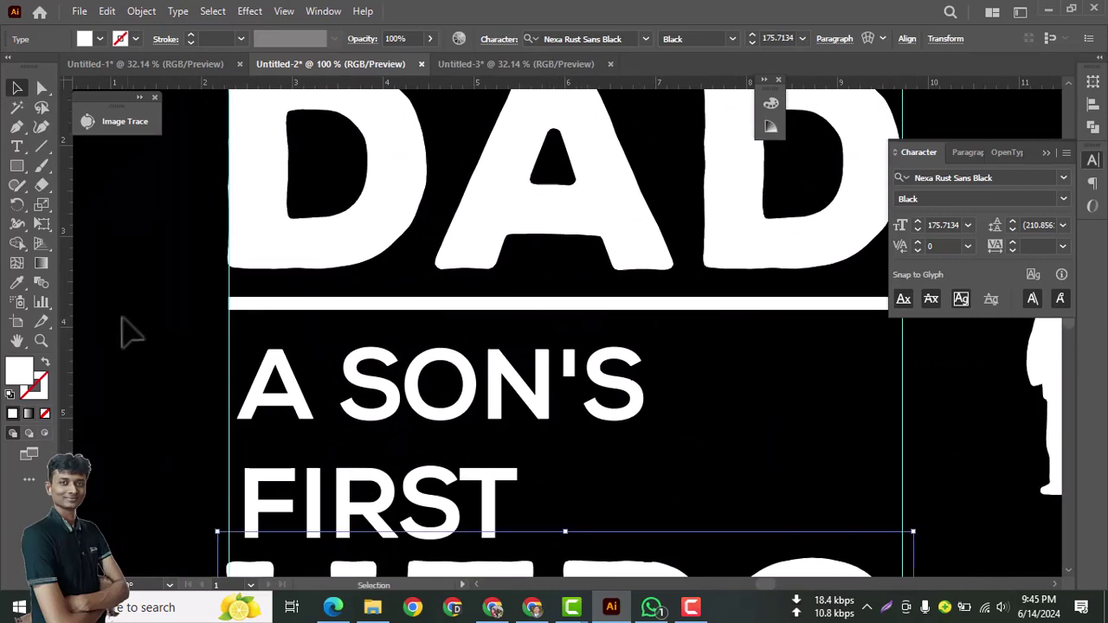
{"action": "left_click", "coordinate": [199, 311]}
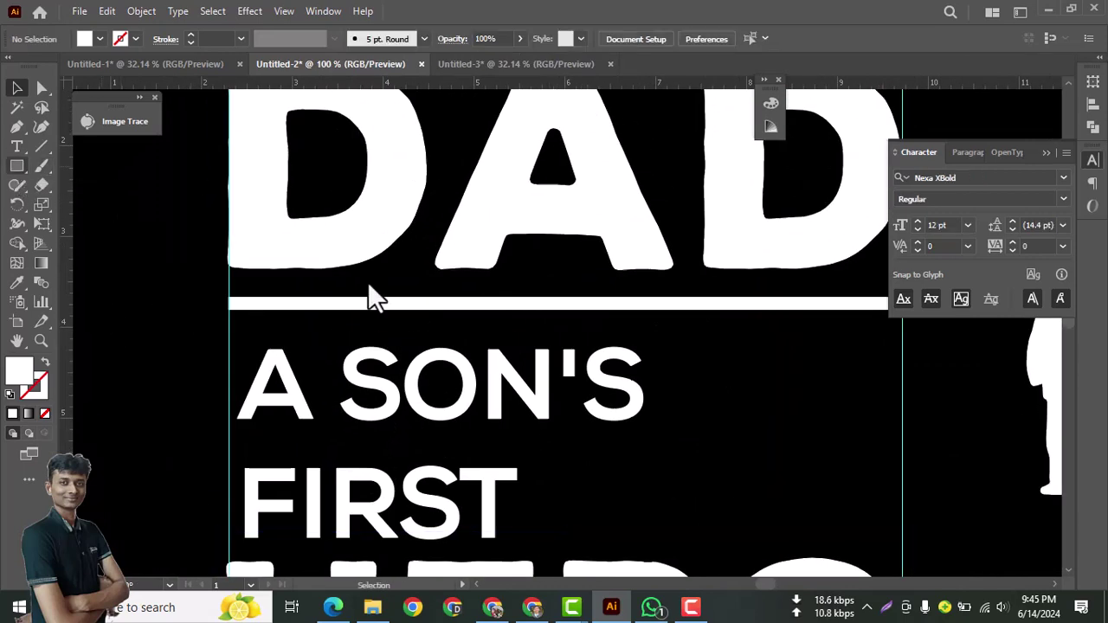
{"action": "left_click_drag", "start_coordinate": [379, 311], "coordinate": [451, 334]}
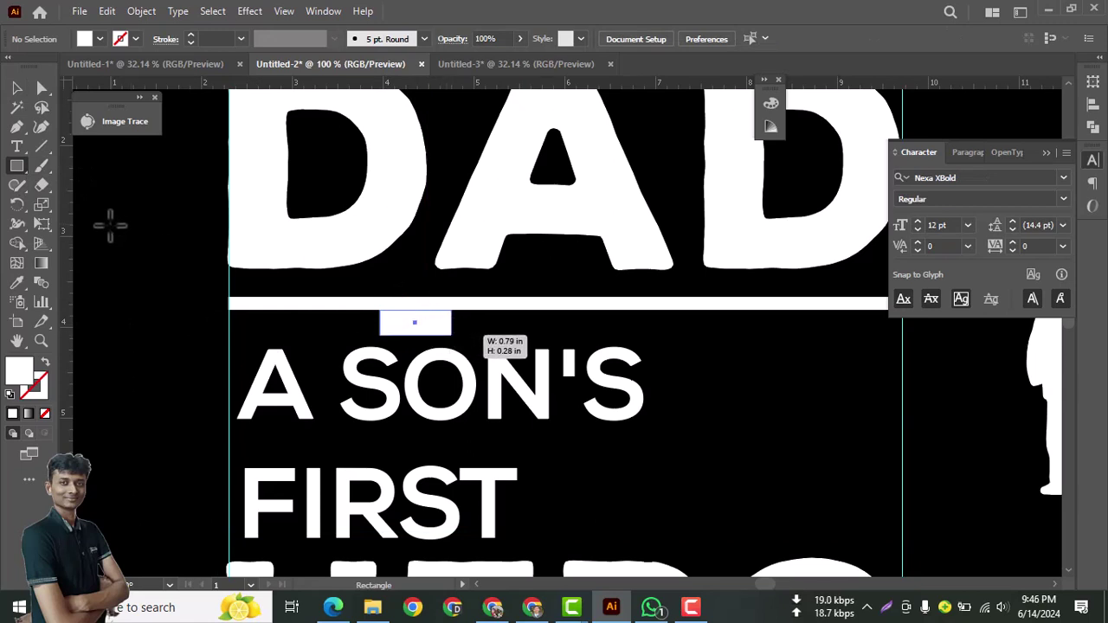
- Fill the small spacing rectangle with red
{"action": "left_click", "coordinate": [99, 39]}
{"action": "left_click", "coordinate": [54, 74]}
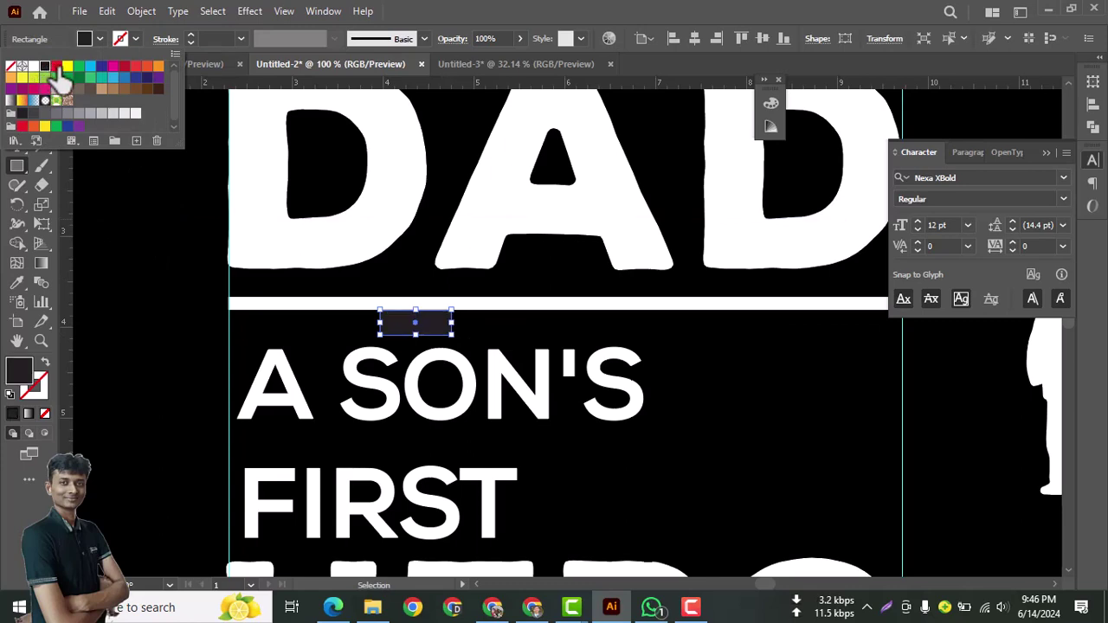
{"action": "left_click", "coordinate": [62, 76]}
{"action": "left_click", "coordinate": [21, 93]}
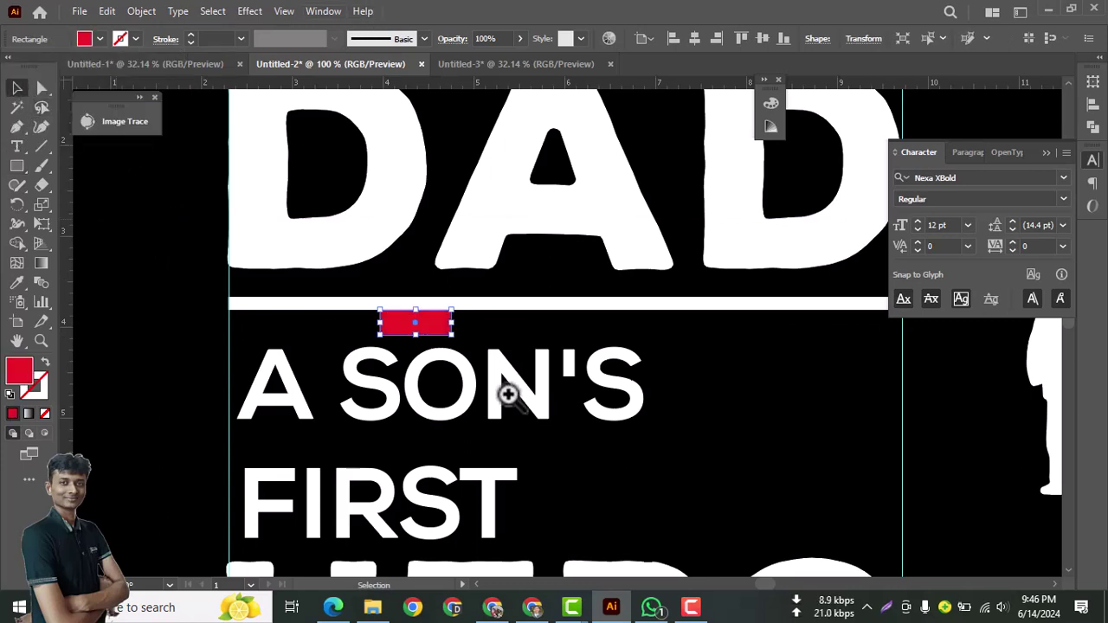
- Move "A SON'S FIRST" up close to the lower edge of the red spacing rectangle
{"action": "left_click", "coordinate": [512, 398], "text": "ctrl"}
{"action": "left_click", "coordinate": [456, 364], "text": "ctrl"}
{"action": "left_click_drag", "start_coordinate": [467, 311], "coordinate": [529, 430]}
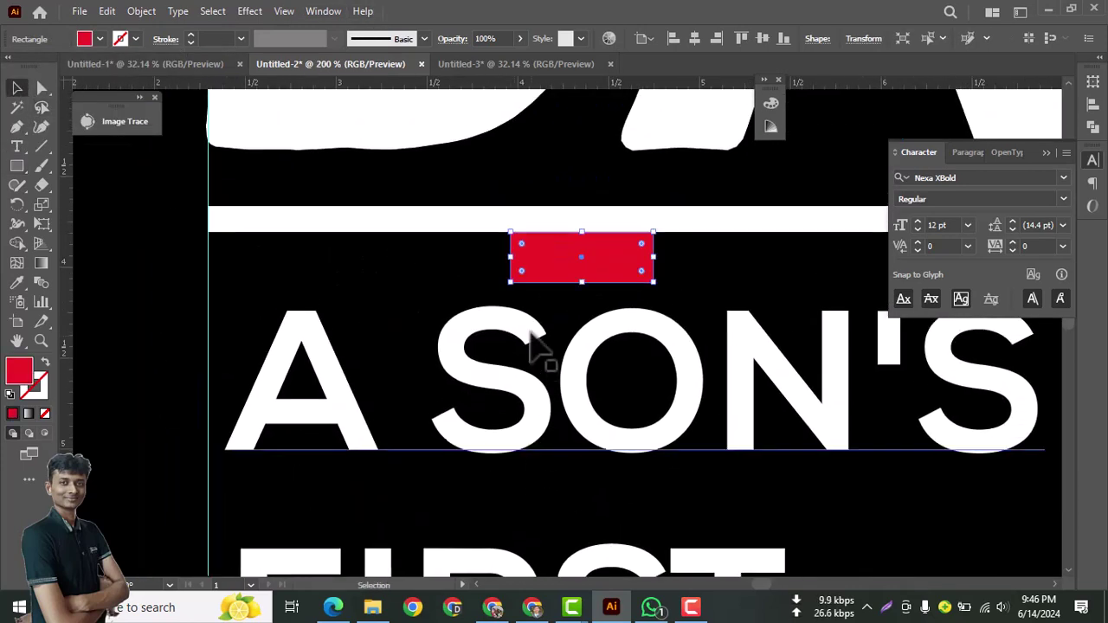
{"action": "left_click_drag", "start_coordinate": [531, 354], "coordinate": [536, 322]}
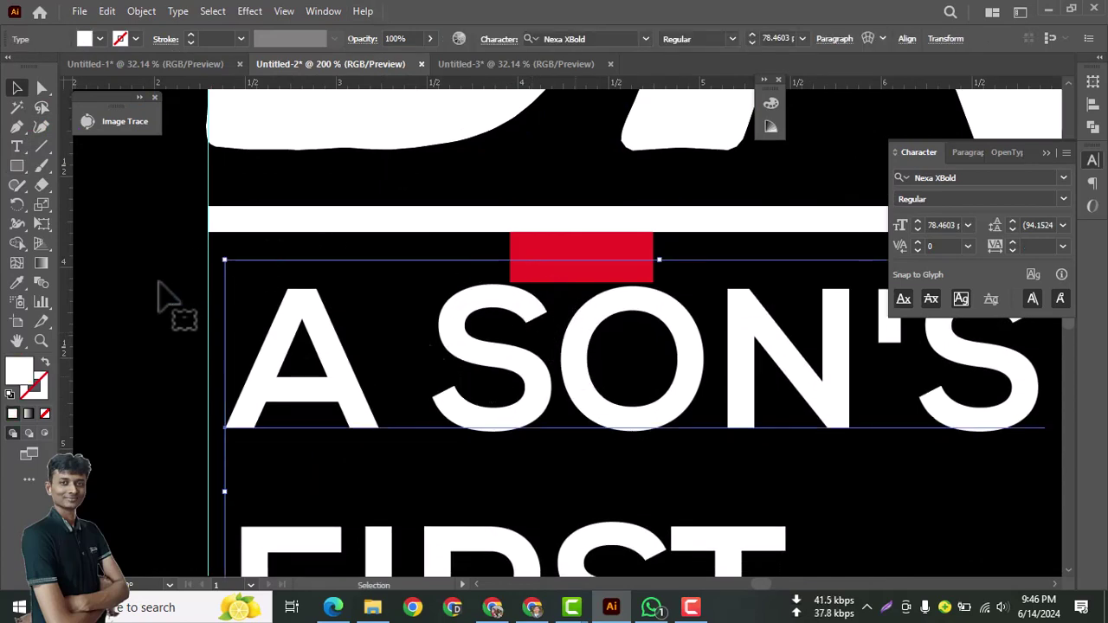
- Copy the red spacing rectangle to directly beneath "A SON'S"
{"action": "left_click", "coordinate": [603, 252]}
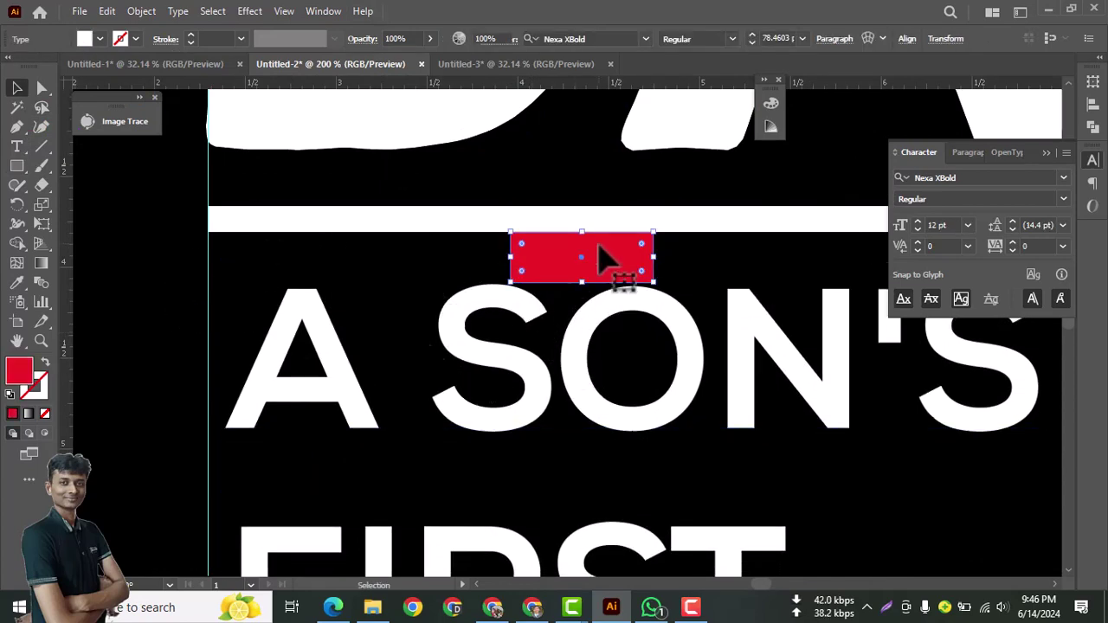
{"action": "left_click_drag", "start_coordinate": [606, 257], "coordinate": [610, 447]}
{"action": "scroll", "coordinate": [607, 460], "scroll_direction": "down", "scroll_amount": 3}
- Move "FIRST" up close to the lower edge of the copied red rectangle, with its left edge on the left guide
{"action": "left_click", "coordinate": [595, 438]}
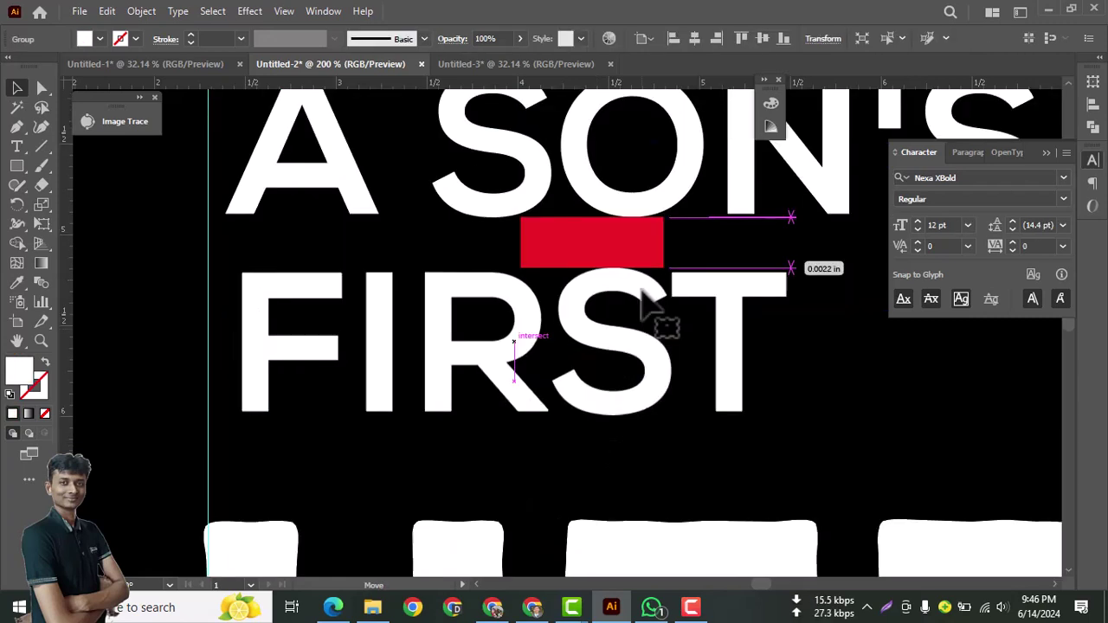
{"action": "left_click_drag", "start_coordinate": [640, 290], "coordinate": [611, 298]}
{"action": "key", "text": "ctrl+minus"}
{"action": "key", "text": "ctrl+minus"}
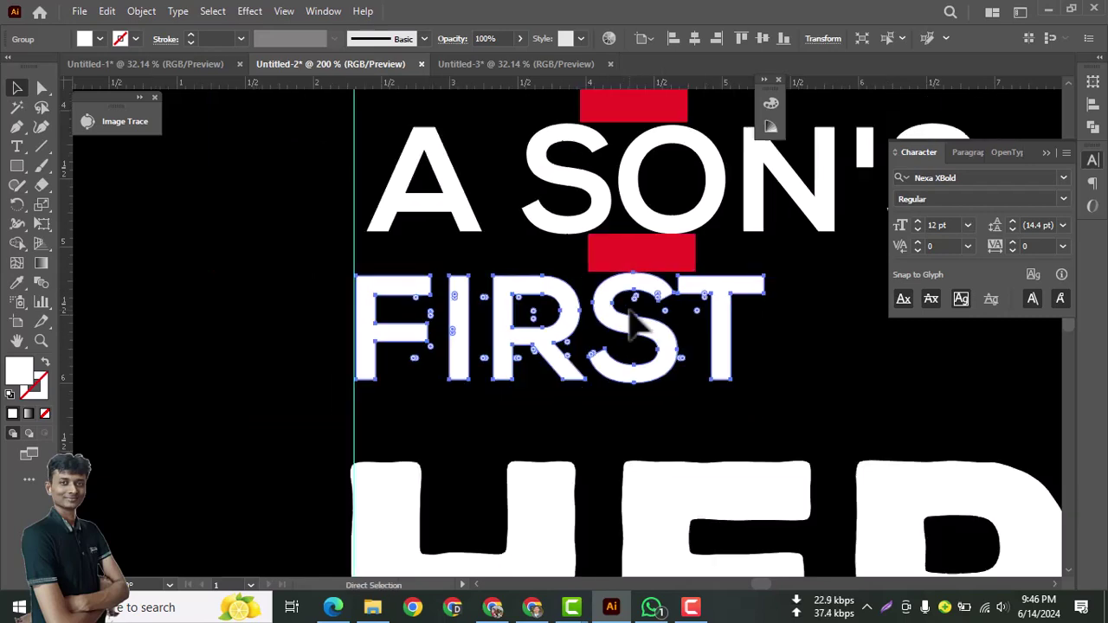
- Move "HERO" up closer to "FIRST" and place another copy of the red spacing rectangle between the two words
{"action": "left_click_drag", "start_coordinate": [694, 372], "coordinate": [614, 372]}
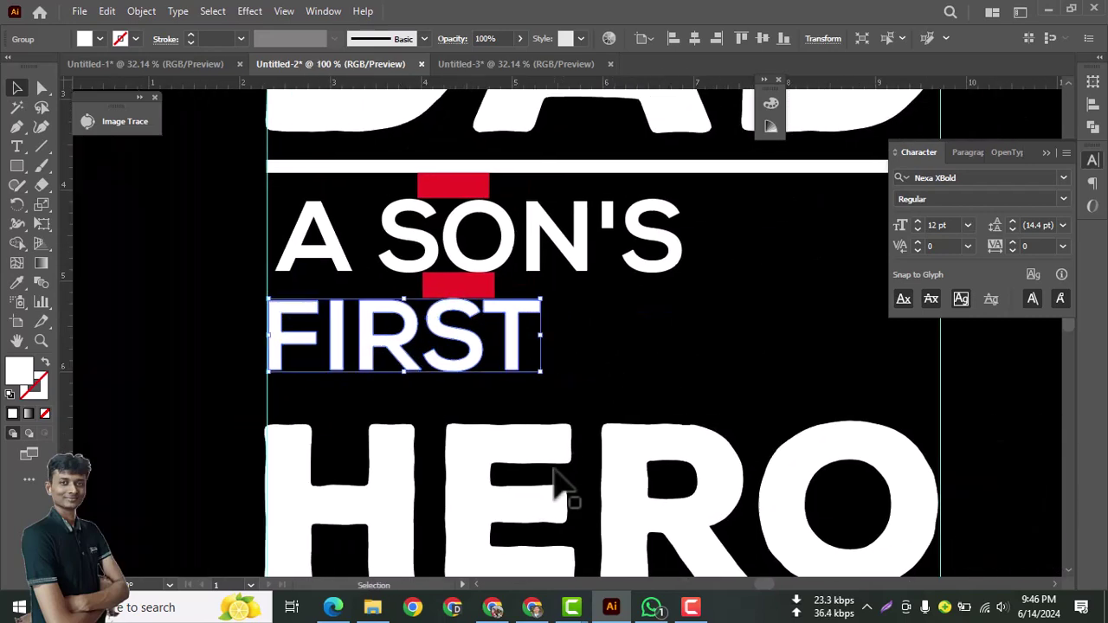
{"action": "left_click_drag", "start_coordinate": [519, 450], "coordinate": [516, 426]}
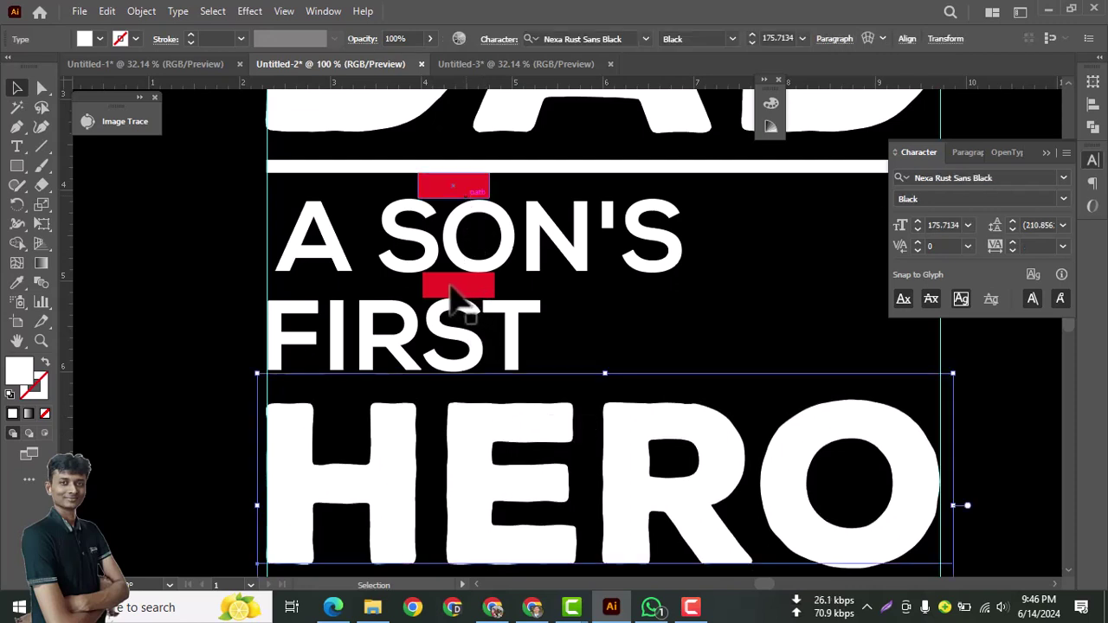
{"action": "left_click_drag", "start_coordinate": [477, 283], "coordinate": [483, 391]}
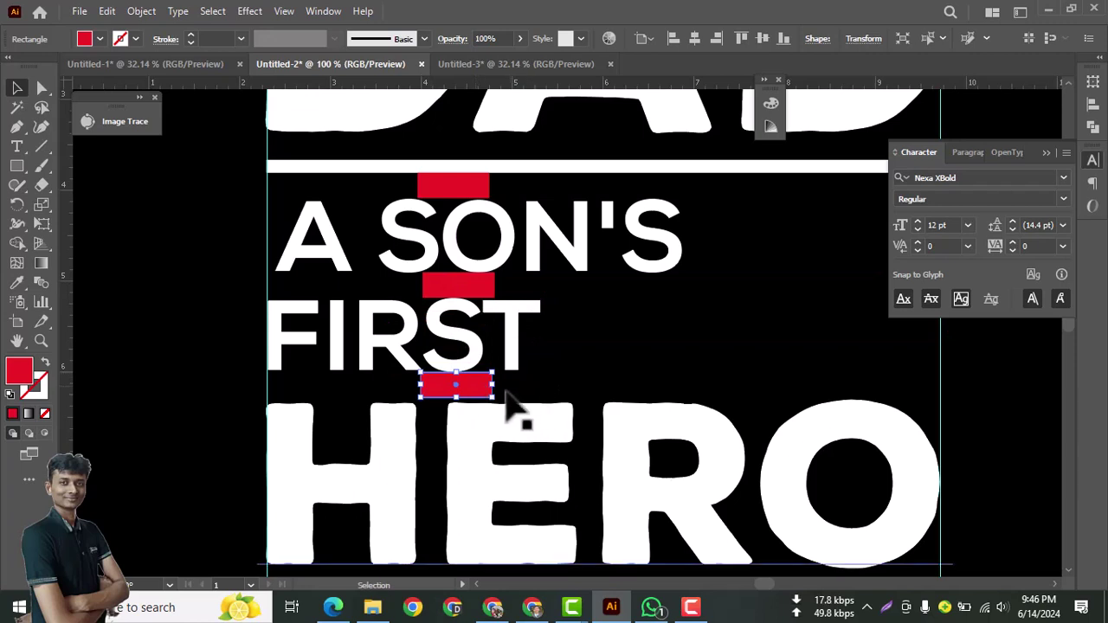
- Nudge "HERO" up until its letters meet the lower edge of the red rectangle beneath "FIRST"
{"action": "left_click", "coordinate": [489, 433]}
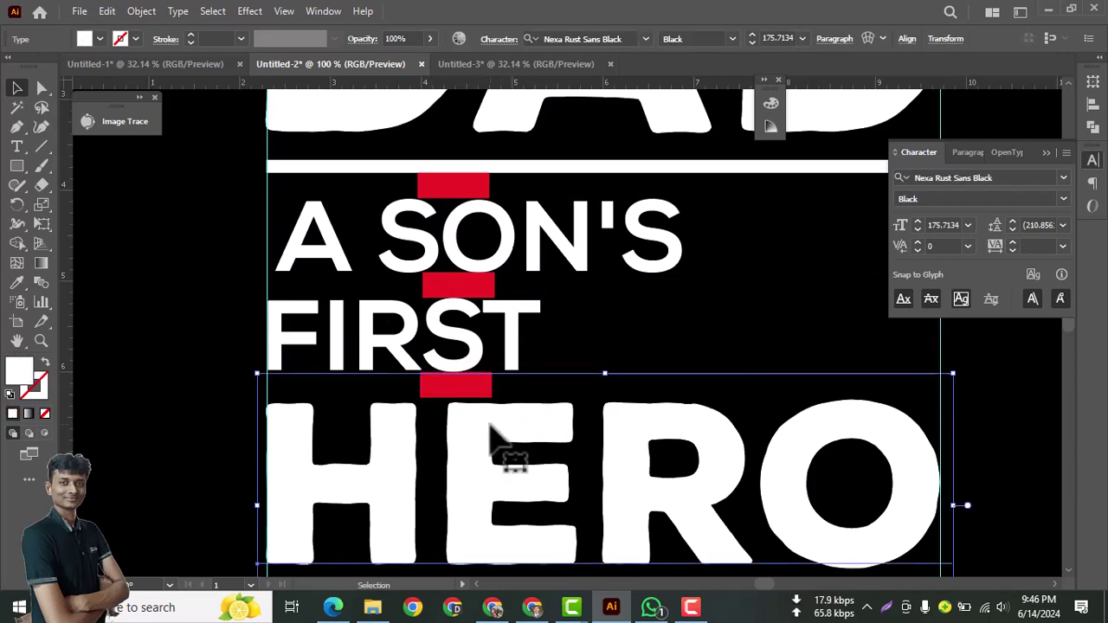
{"action": "key", "text": "Up"}
{"action": "key", "text": "Up"}
{"action": "key", "text": "Up"}
{"action": "key", "text": "Up"}
{"action": "key", "text": "Up"}
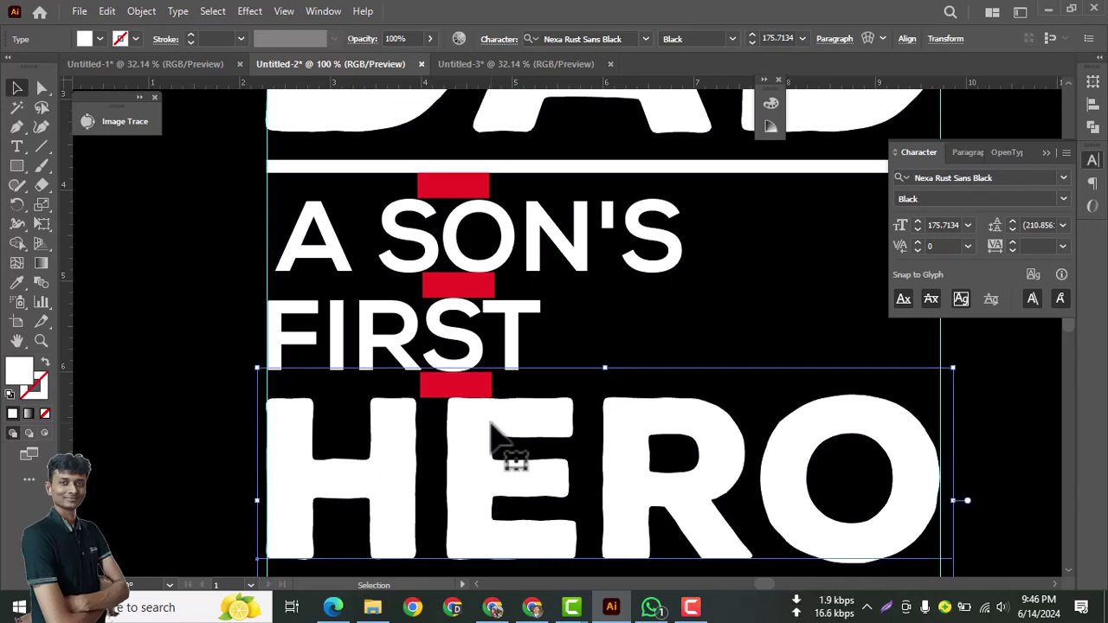
- Delete the three red spacing rectangles between the text lines
{"action": "left_click", "coordinate": [443, 389]}
{"action": "key", "text": "Delete"}
{"action": "left_click", "coordinate": [465, 281]}
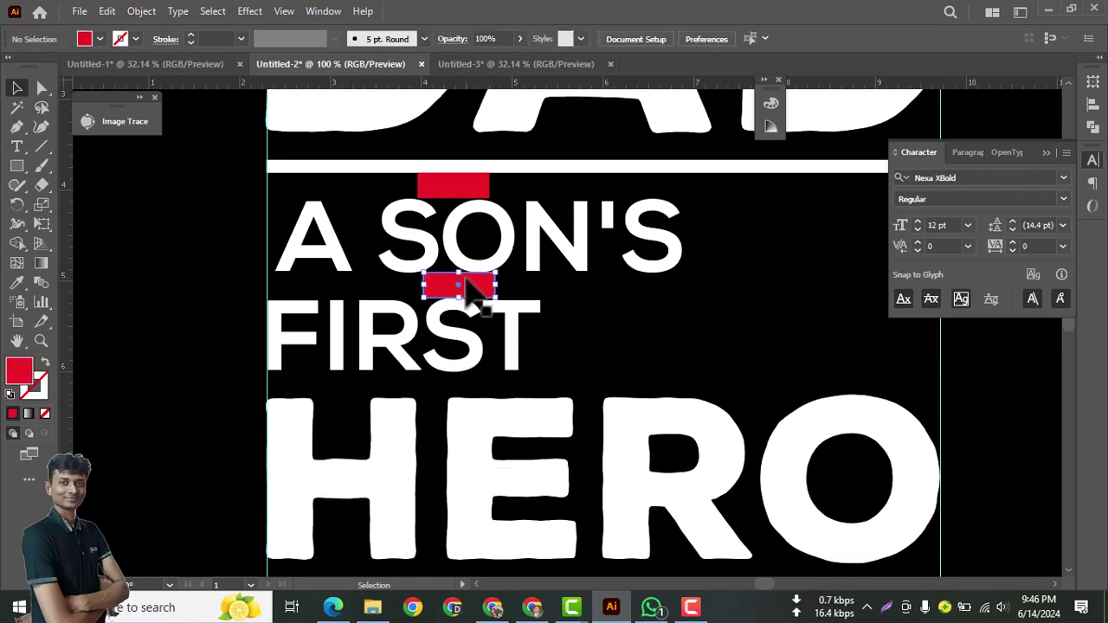
{"action": "key", "text": "Delete"}
{"action": "left_click", "coordinate": [453, 186]}
{"action": "key", "text": "Delete"}
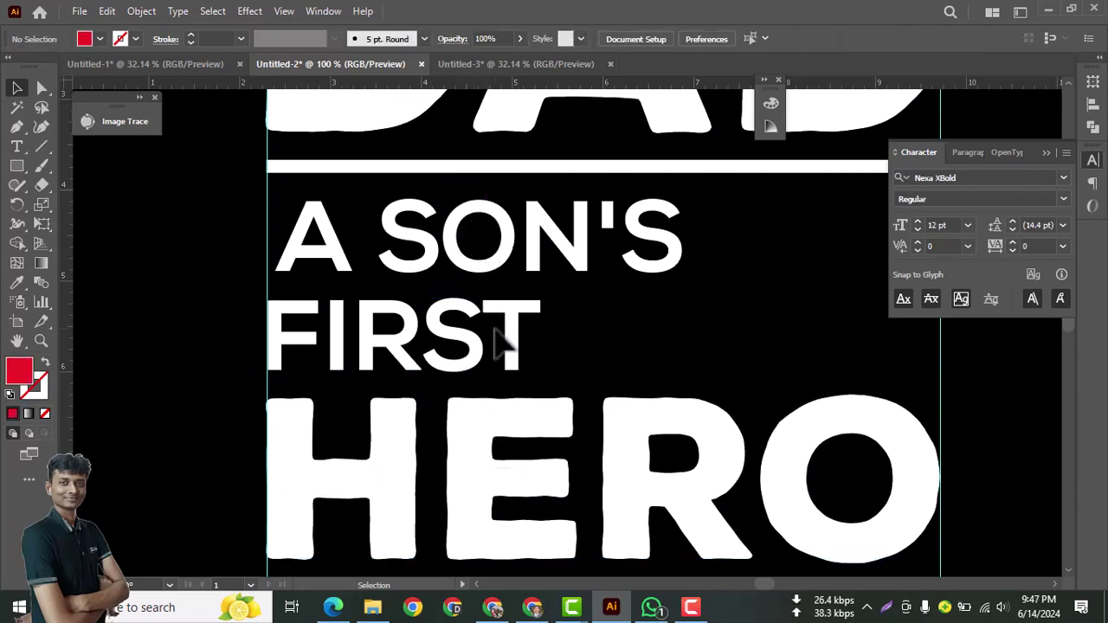
- Move the white father-and-son silhouette onto the artboard over the right end of the text block
{"action": "key", "text": "ctrl+minus"}
{"action": "key", "text": "ctrl+minus"}
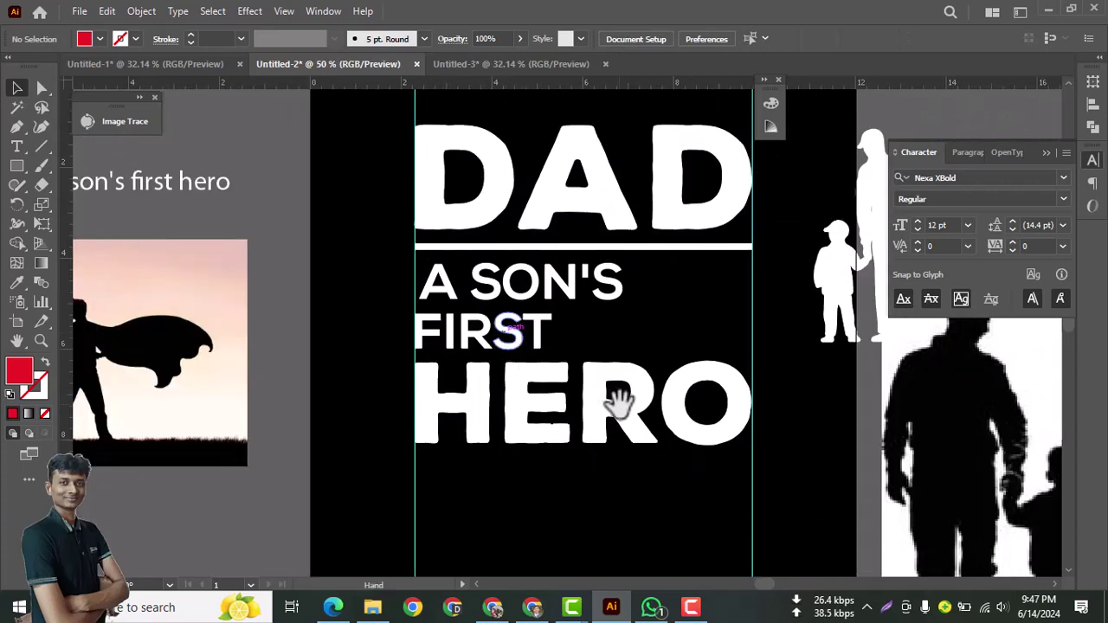
{"action": "left_click_drag", "start_coordinate": [618, 403], "coordinate": [516, 459]}
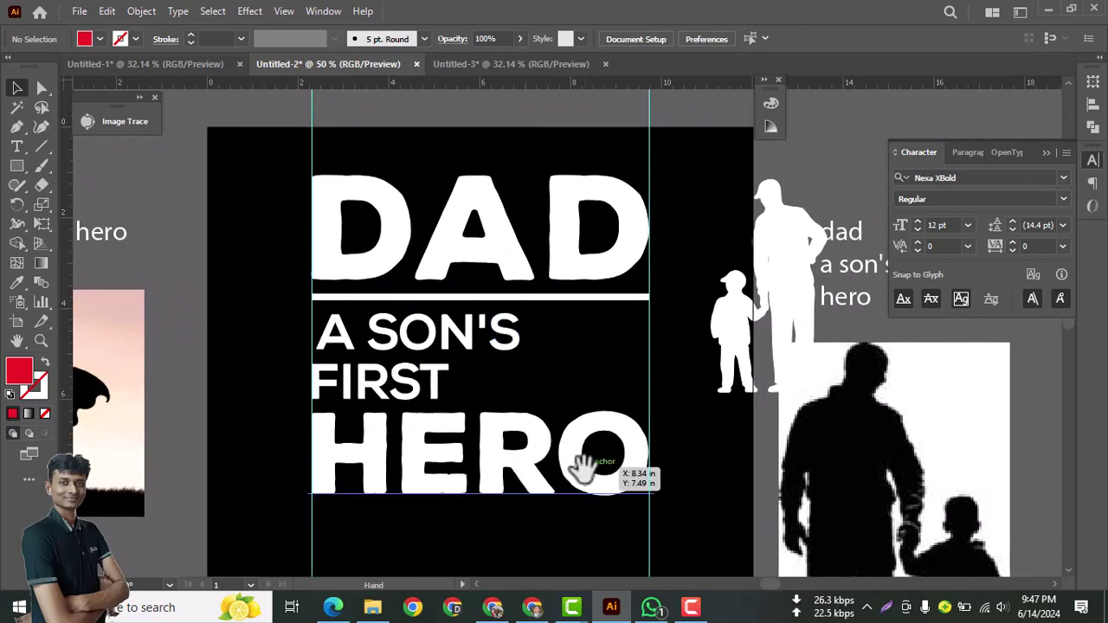
{"action": "left_click_drag", "start_coordinate": [600, 485], "coordinate": [639, 489]}
{"action": "left_click_drag", "start_coordinate": [827, 303], "coordinate": [646, 336]}
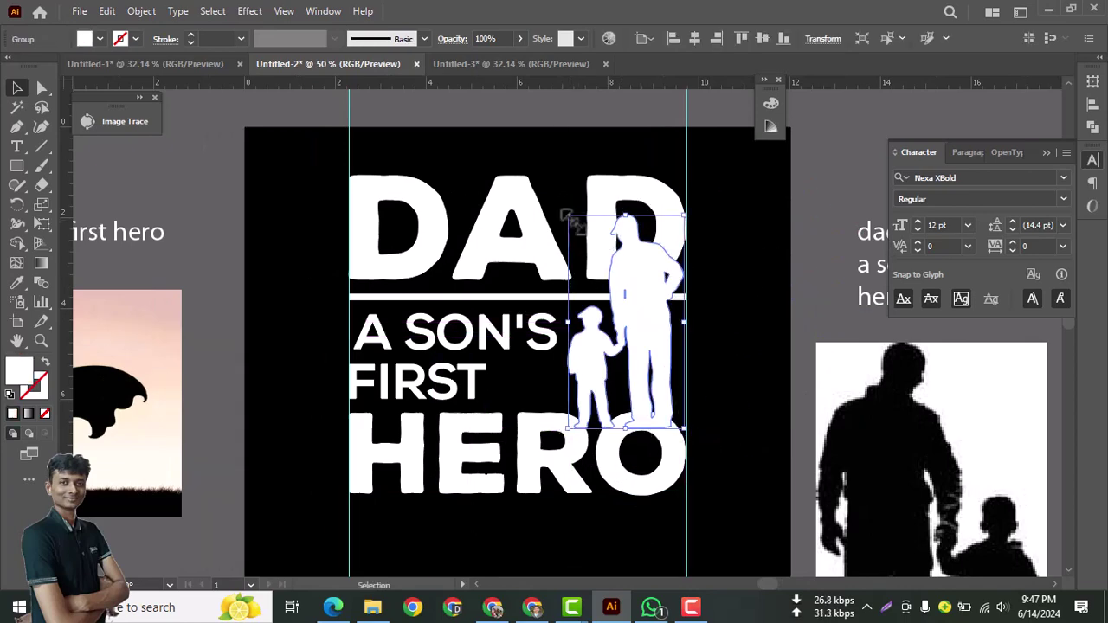
- Try to shrink the silhouette to fit between the horizontal line and the "O" of "HERO"
{"action": "left_click_drag", "start_coordinate": [570, 217], "coordinate": [616, 305]}
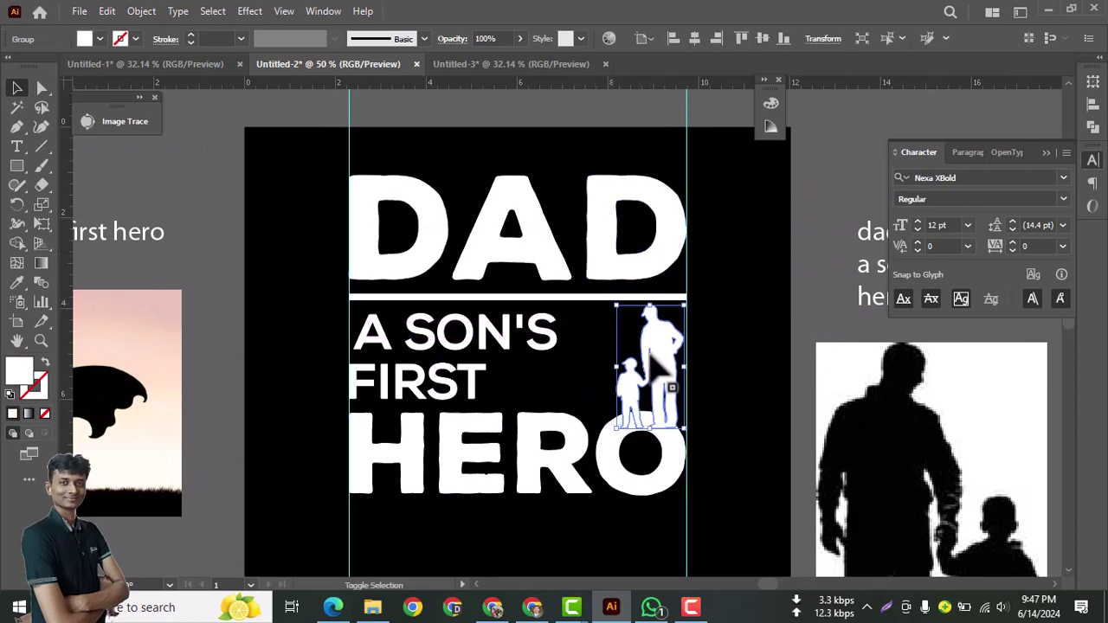
{"action": "mouse_move", "coordinate": [654, 358]}
{"action": "left_mouse_down"}
{"action": "mouse_move", "coordinate": [658, 374]}
{"action": "mouse_move", "coordinate": [619, 363]}
{"action": "mouse_move", "coordinate": [653, 357]}
{"action": "left_mouse_up"}
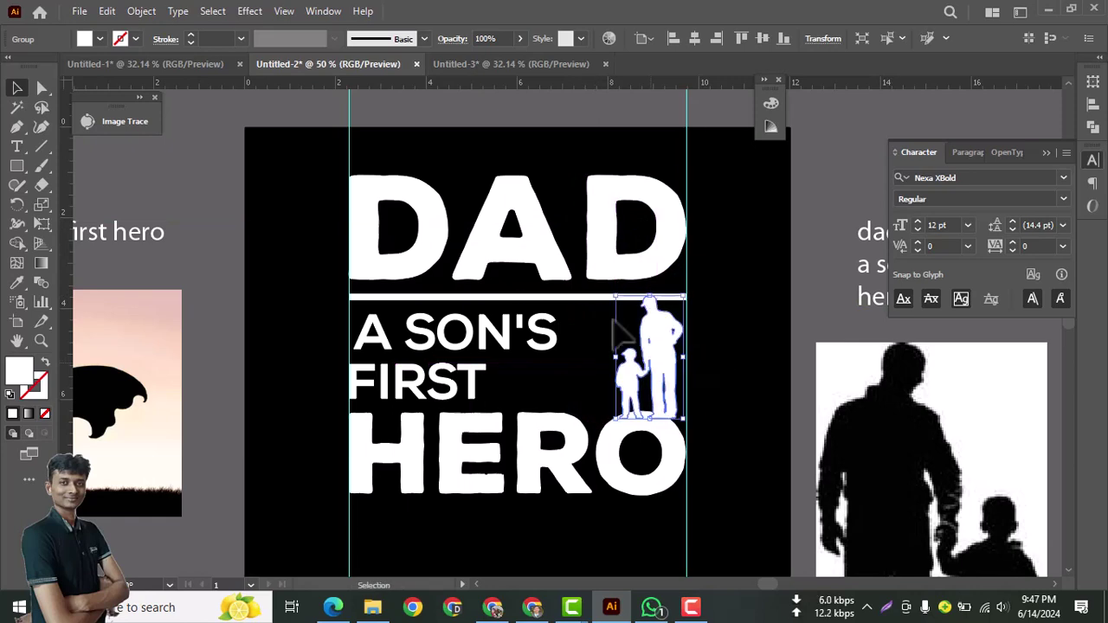
{"action": "left_click_drag", "start_coordinate": [646, 307], "coordinate": [636, 324]}
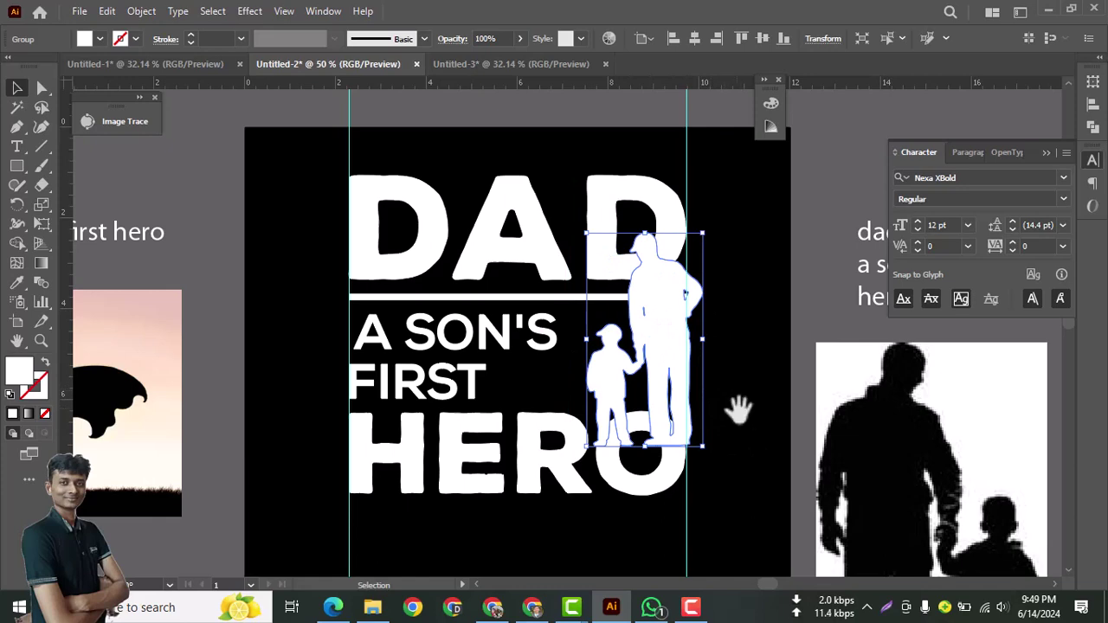
- Place a copy of the silhouette on the pasteboard below the caped-hero picture and select the original on the design
{"action": "left_click_drag", "start_coordinate": [738, 410], "coordinate": [770, 382]}
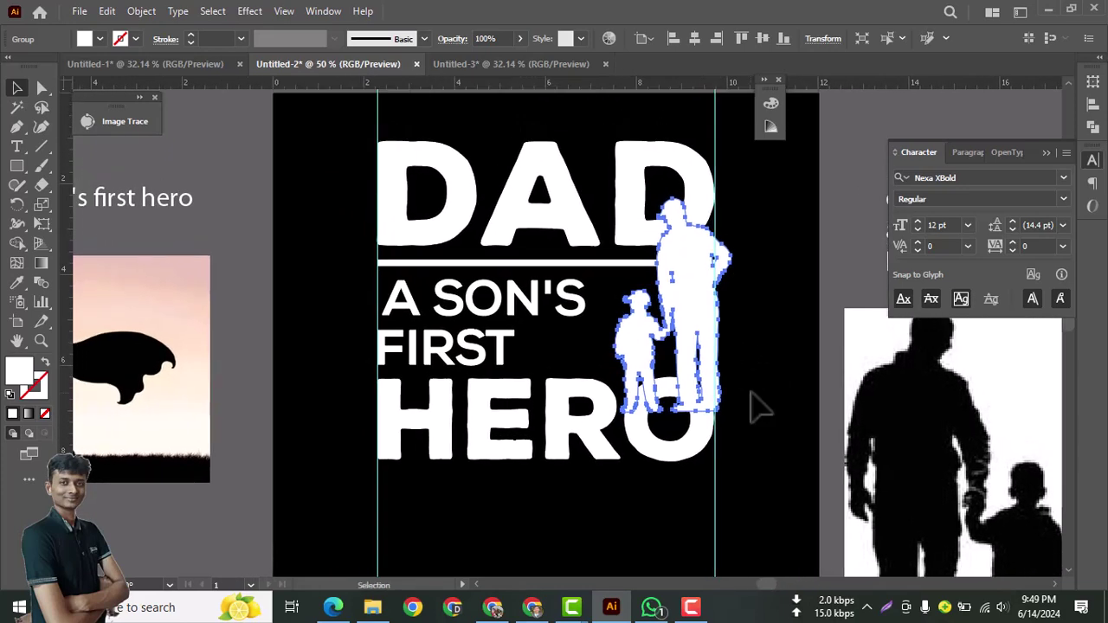
{"action": "key", "text": "ctrl+minus"}
{"action": "left_click_drag", "start_coordinate": [655, 361], "coordinate": [755, 322]}
{"action": "left_click", "coordinate": [736, 333]}
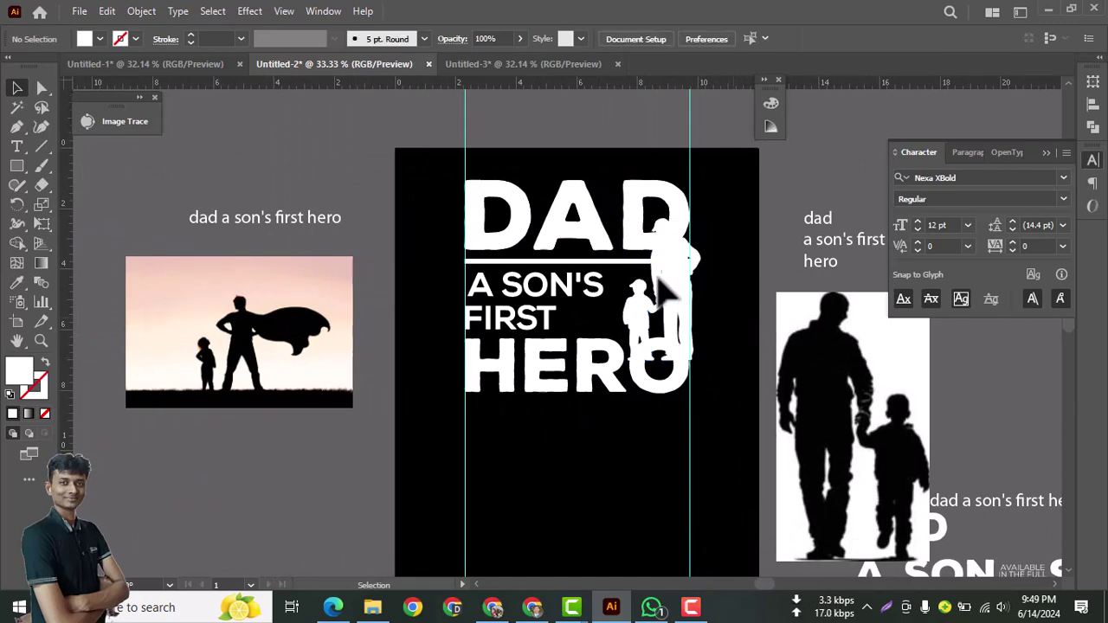
{"action": "left_click_drag", "start_coordinate": [658, 279], "coordinate": [271, 499]}
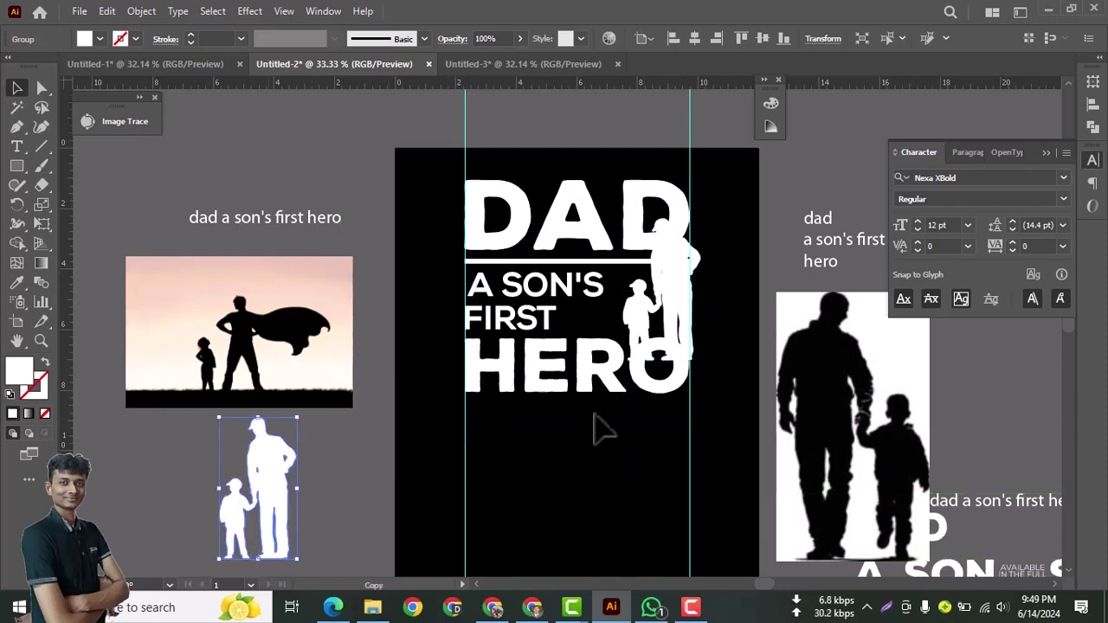
{"action": "left_click", "coordinate": [670, 296]}
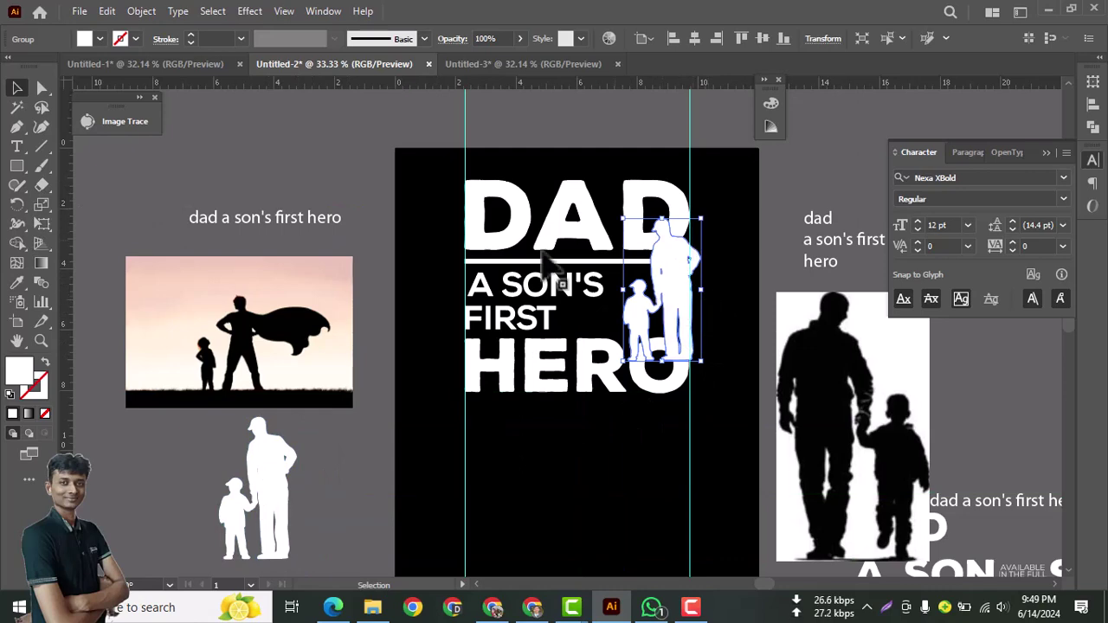
{"action": "left_click", "coordinate": [141, 12]}
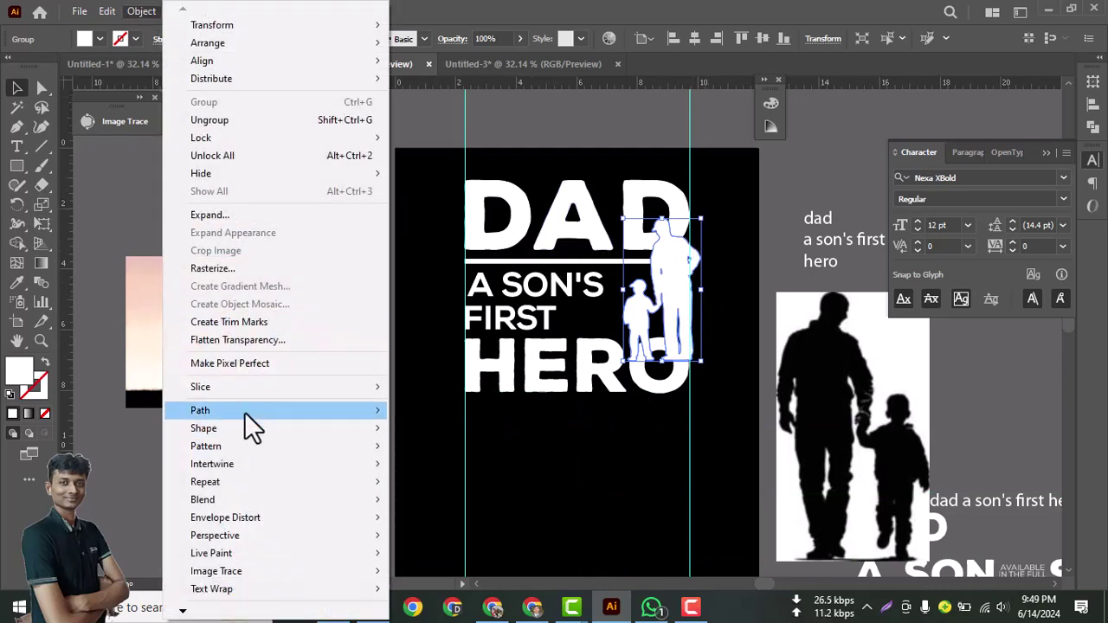
{"action": "mouse_move", "coordinate": [257, 409]}
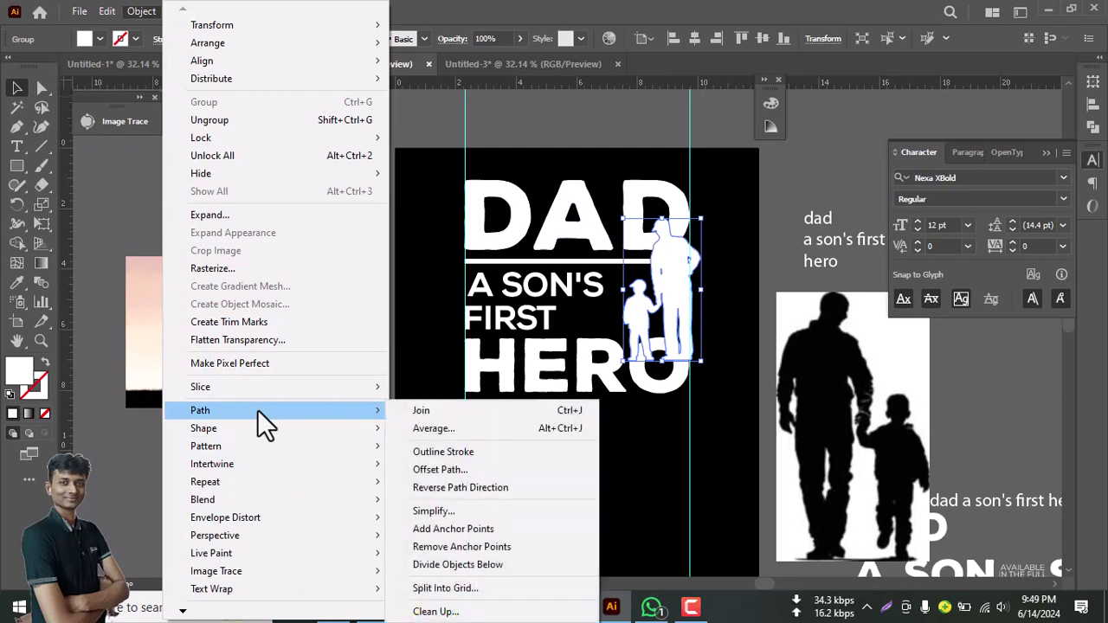
{"action": "left_click", "coordinate": [439, 469]}
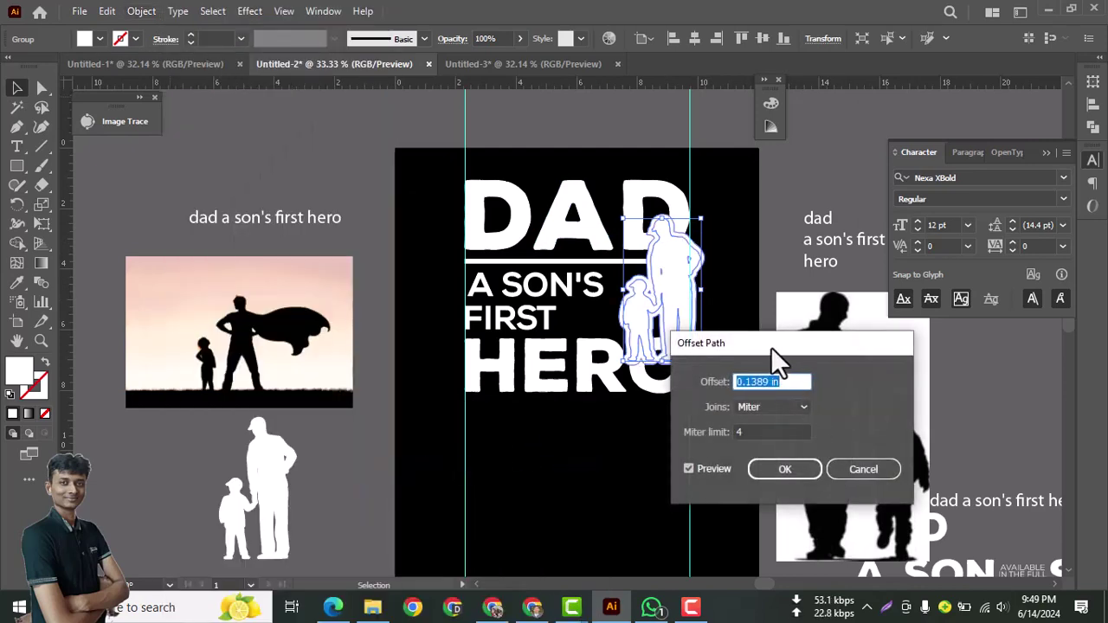
{"action": "left_click_drag", "start_coordinate": [771, 346], "coordinate": [348, 238]}
{"action": "key", "text": "Up"}
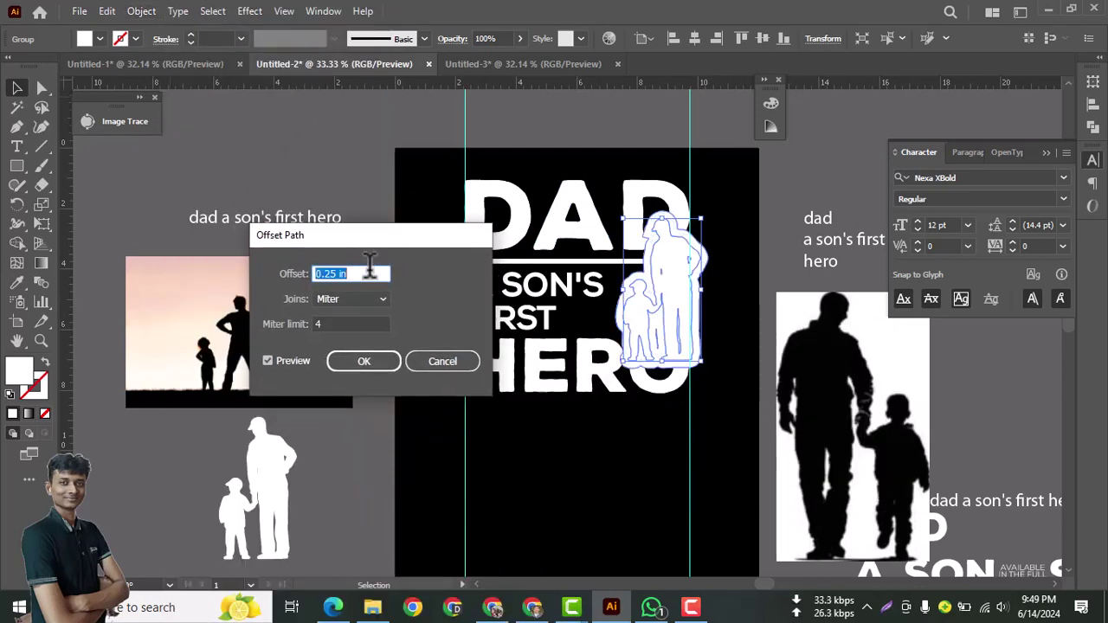
{"action": "key", "text": "Down"}
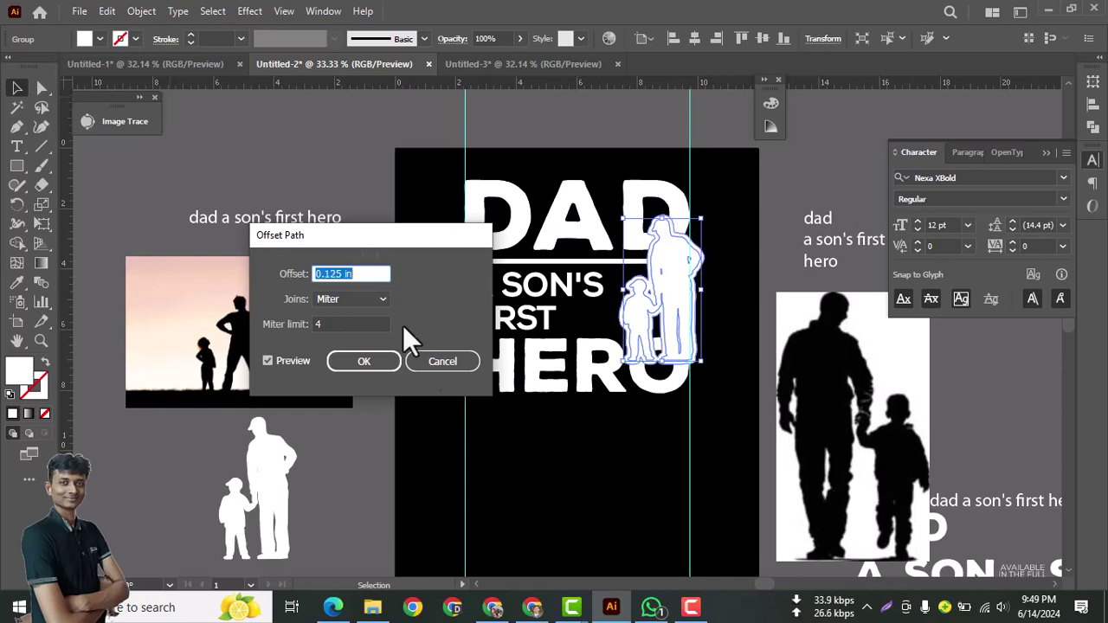
{"action": "left_click", "coordinate": [441, 362]}
- Switch the ruler units to pixels and open Offset Path for the silhouette on the design
{"action": "right_click", "coordinate": [347, 82]}
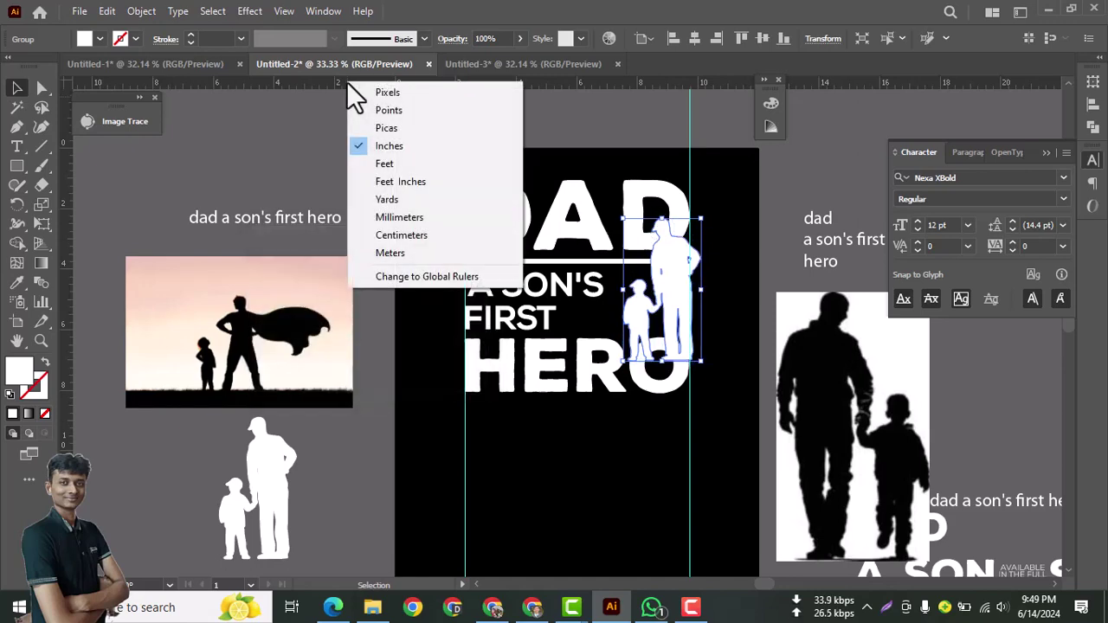
{"action": "left_click", "coordinate": [394, 93]}
{"action": "left_click", "coordinate": [143, 12]}
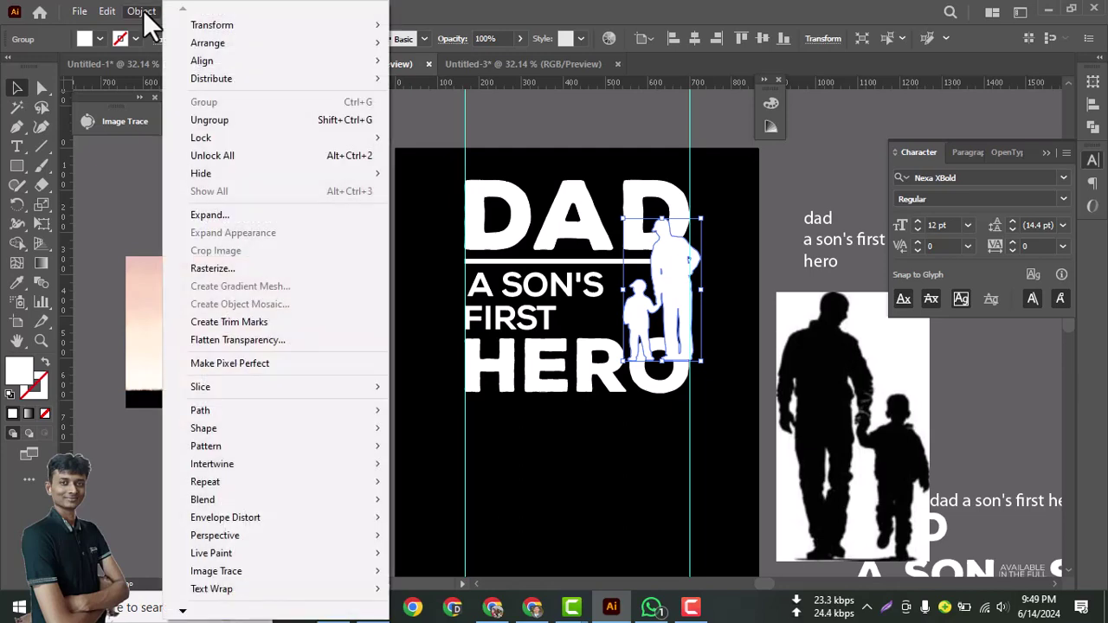
{"action": "mouse_move", "coordinate": [396, 410]}
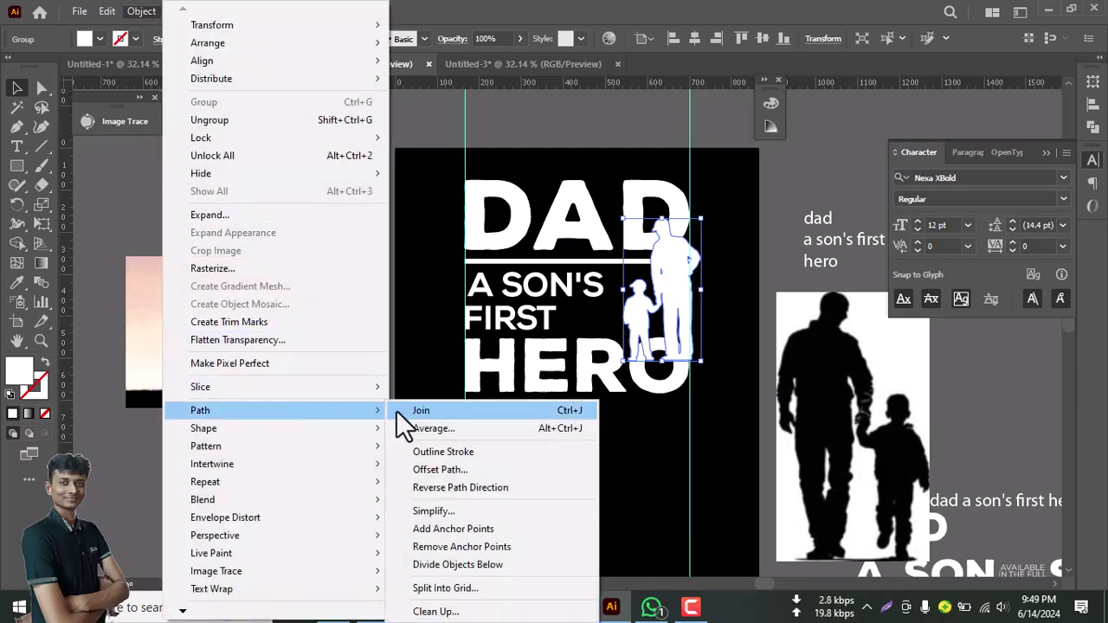
{"action": "left_click", "coordinate": [453, 461]}
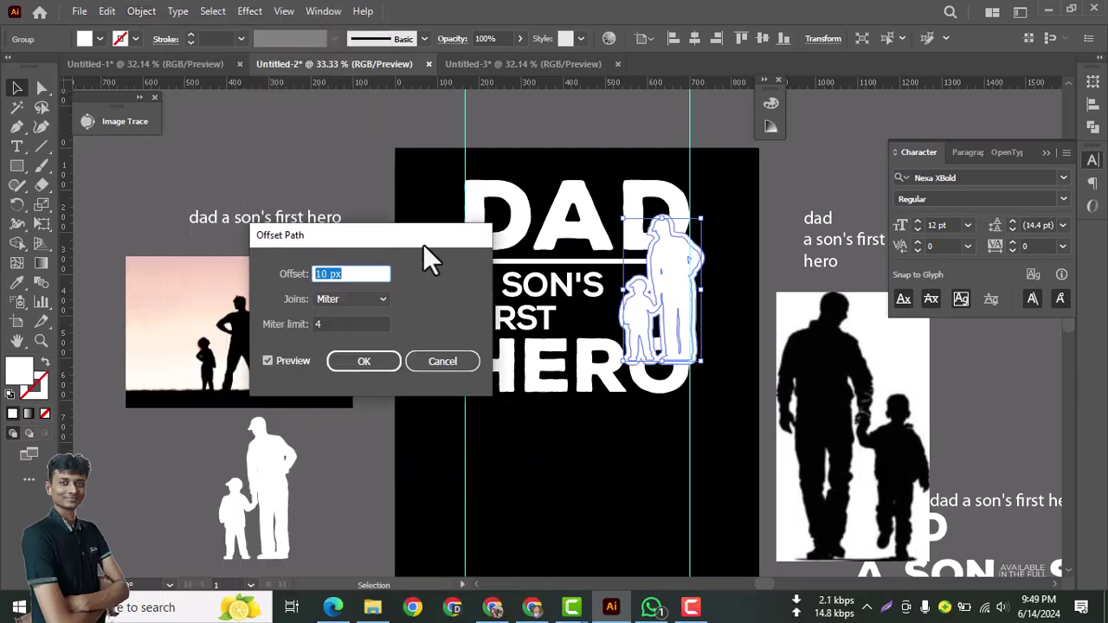
{"action": "left_click_drag", "start_coordinate": [424, 246], "coordinate": [422, 260]}
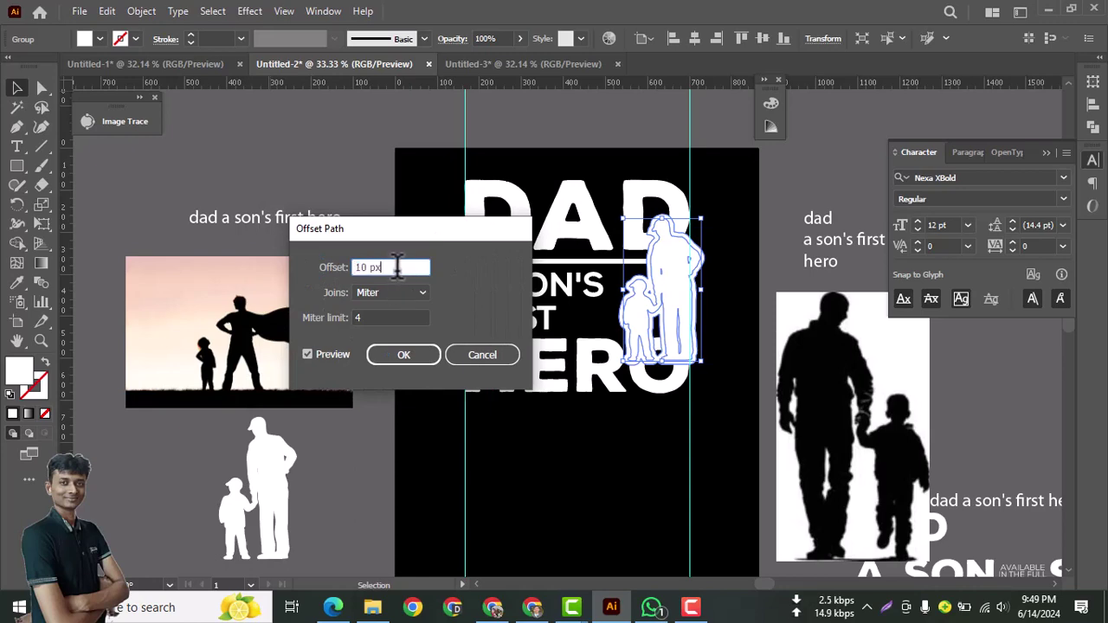
- Offset the silhouette's path outward by about 10 px with Round joins
{"action": "key", "text": "Up"}
{"action": "left_click", "coordinate": [423, 295]}
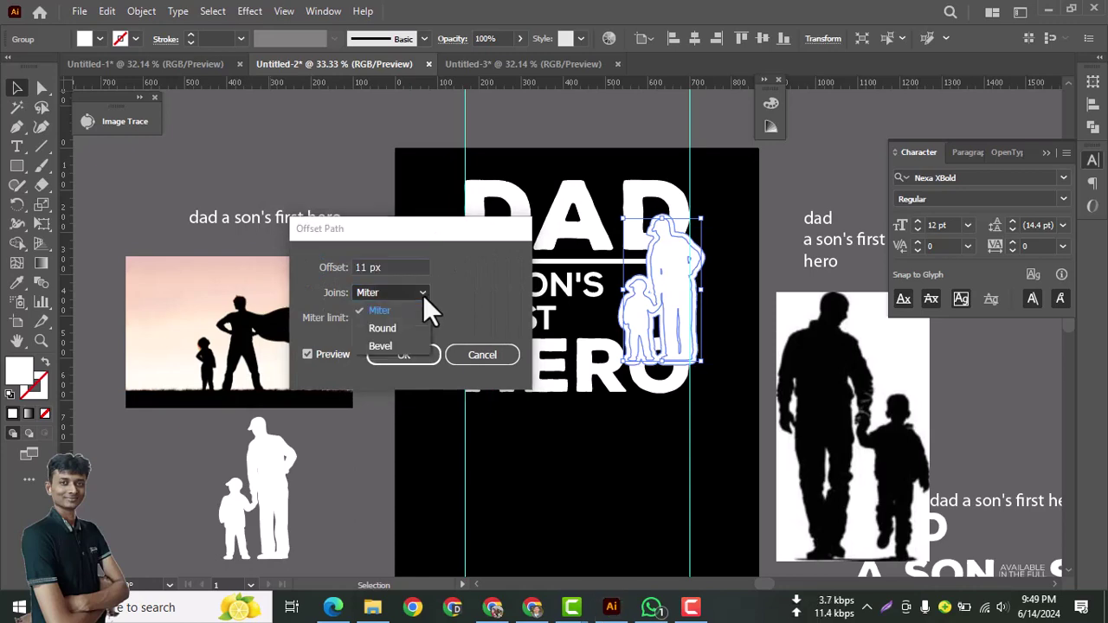
{"action": "left_click", "coordinate": [423, 299]}
{"action": "left_click", "coordinate": [421, 296]}
{"action": "left_click", "coordinate": [432, 309]}
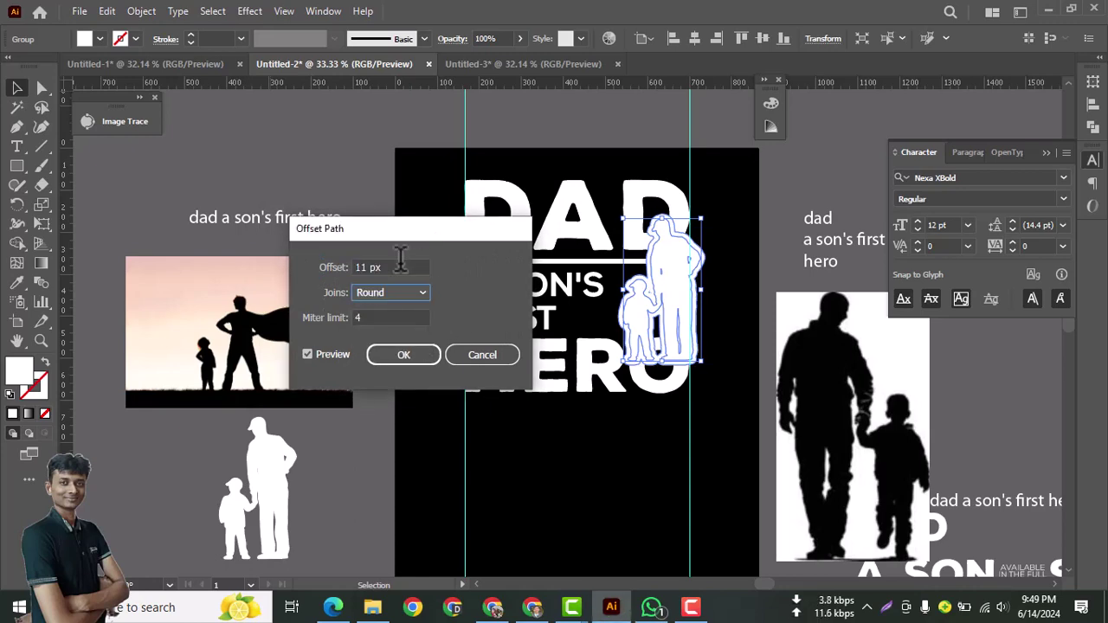
{"action": "left_click", "coordinate": [395, 267]}
{"action": "key", "text": "Up"}
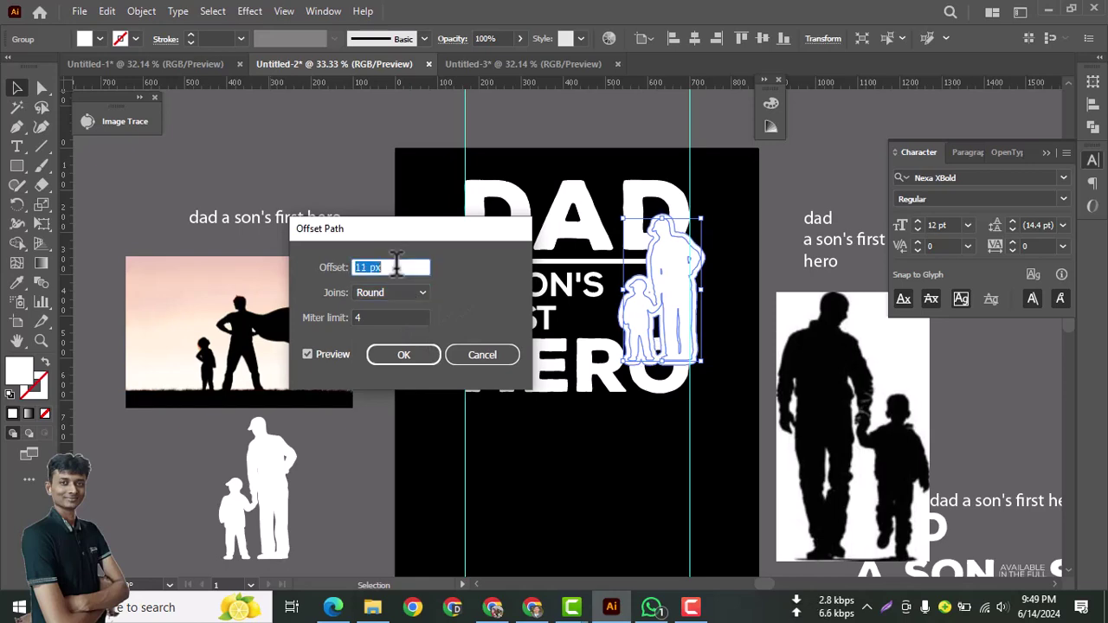
{"action": "key", "text": "Down"}
{"action": "key", "text": "Down"}
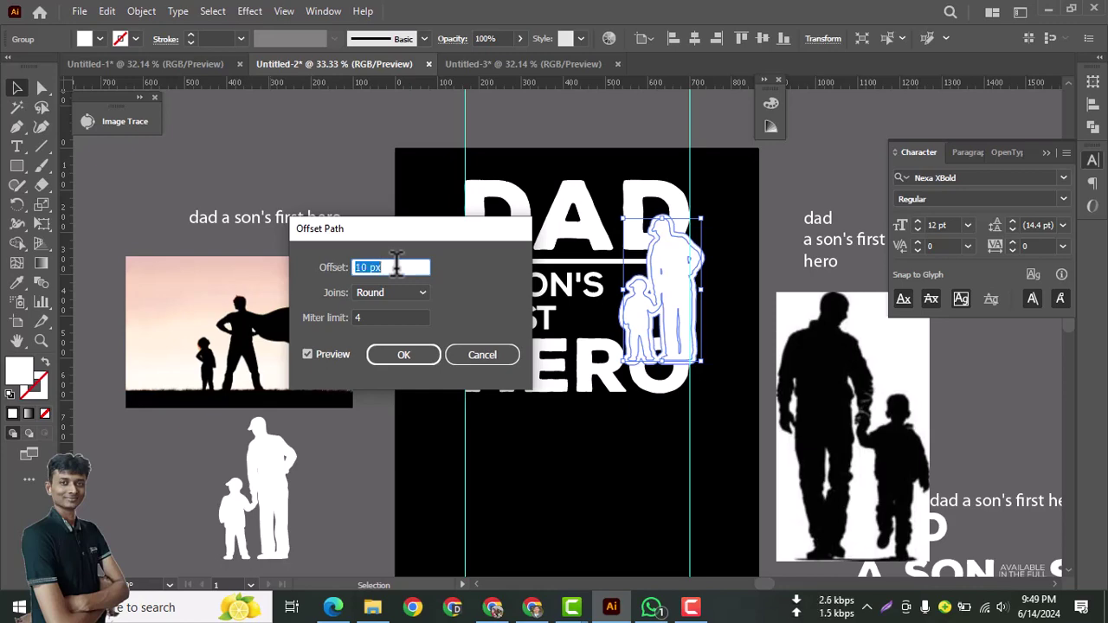
{"action": "key", "text": "Down"}
{"action": "left_click", "coordinate": [398, 356]}
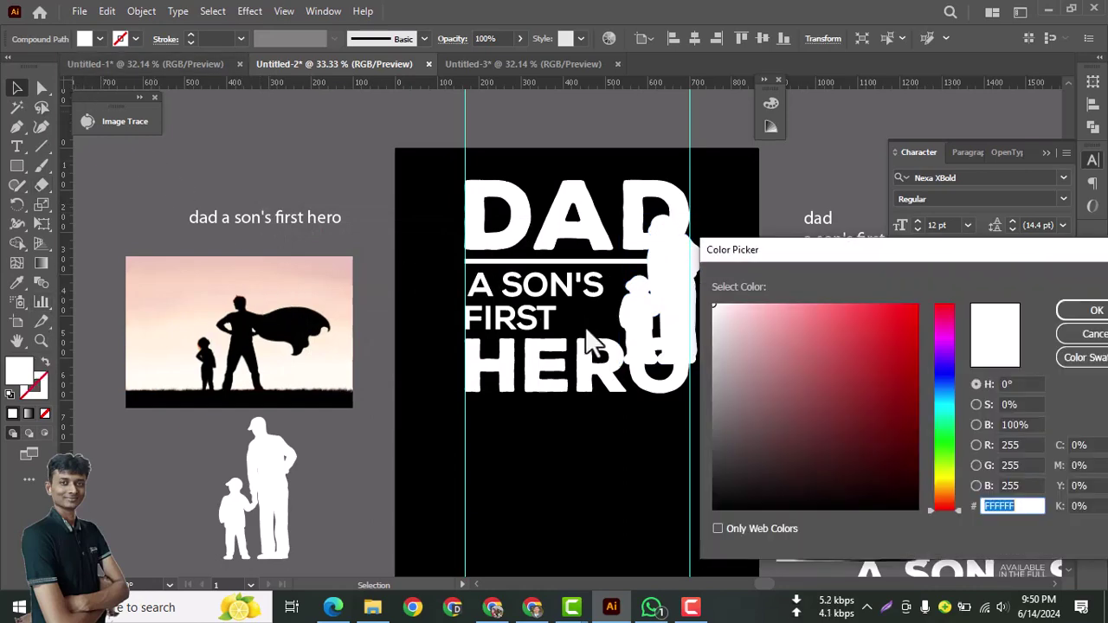
- Fill the offset silhouette shape with black (000000) and cut it out of the design
{"action": "left_click_drag", "start_coordinate": [825, 370], "coordinate": [919, 511]}
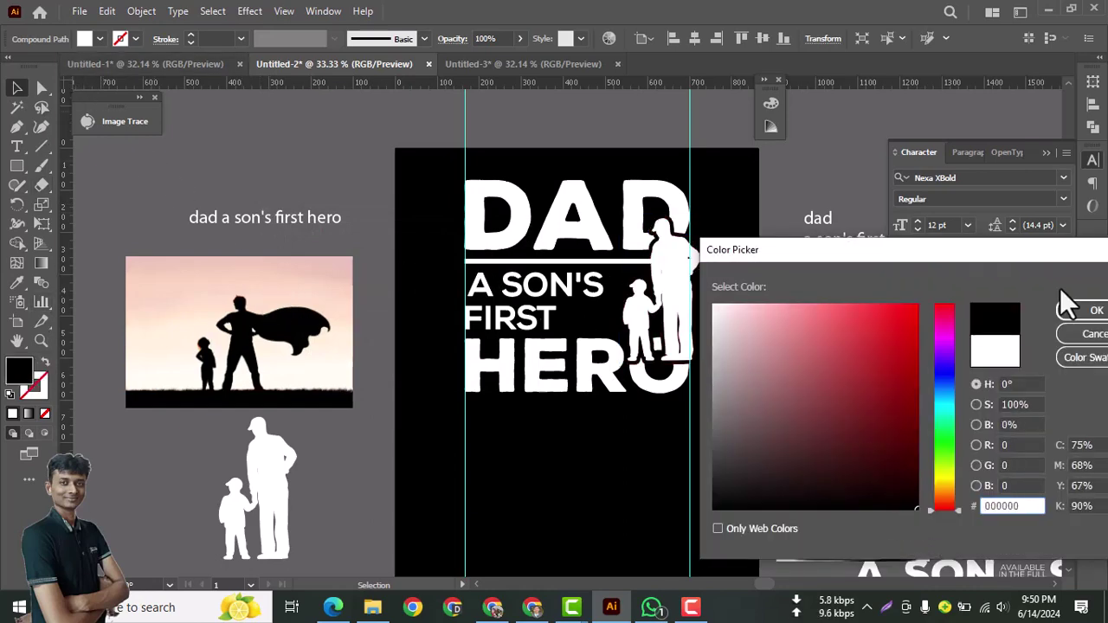
{"action": "left_click", "coordinate": [1088, 310]}
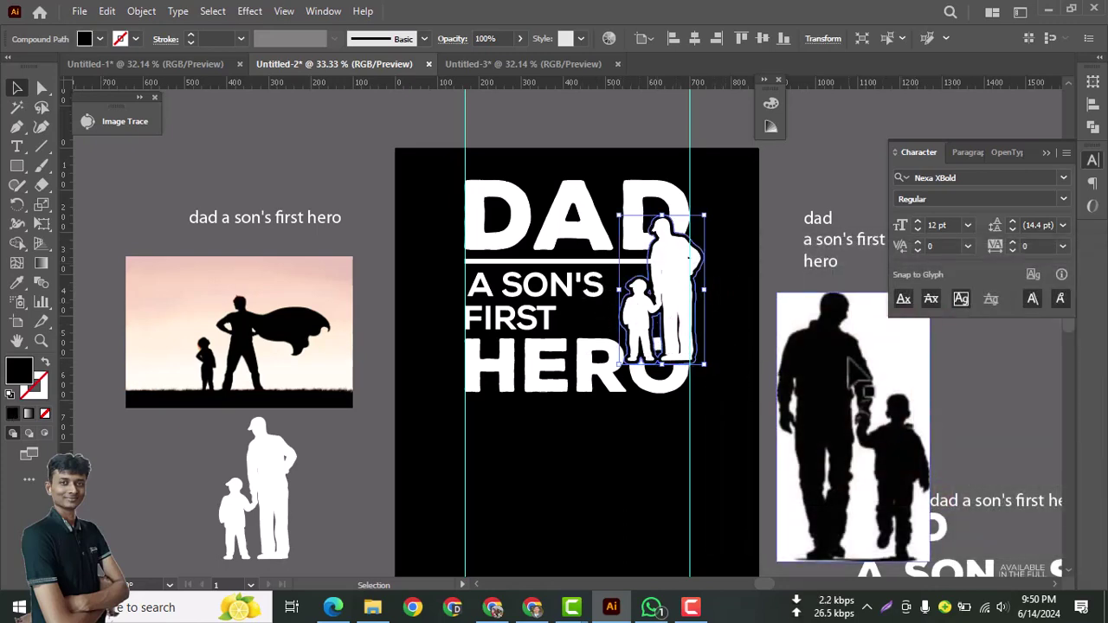
{"action": "key", "text": "a"}
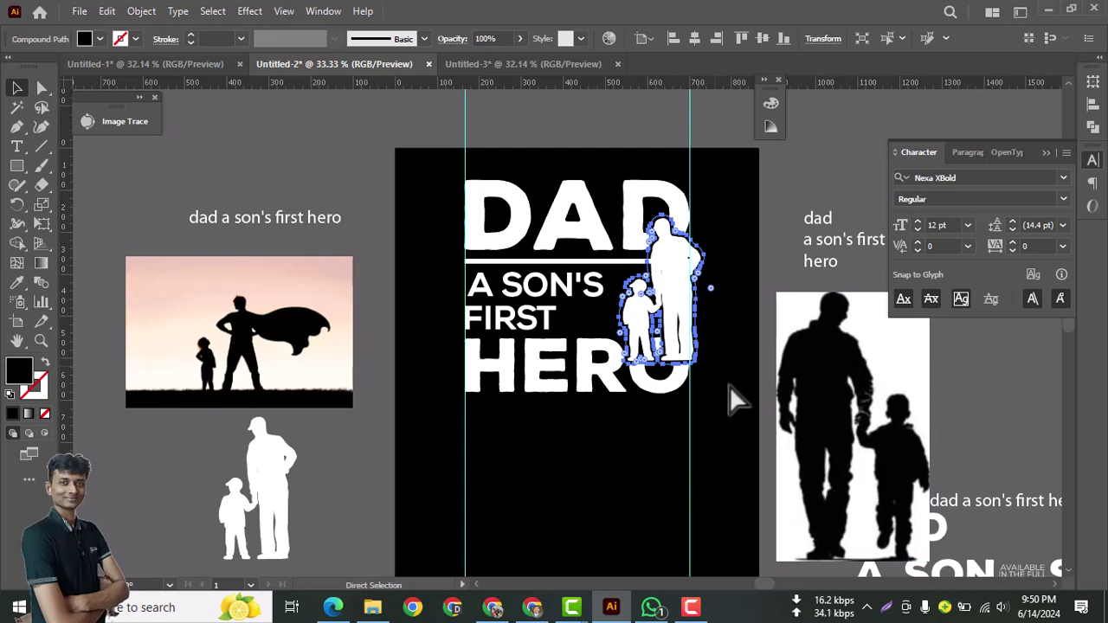
{"action": "key", "text": "v"}
{"action": "left_click", "coordinate": [762, 312]}
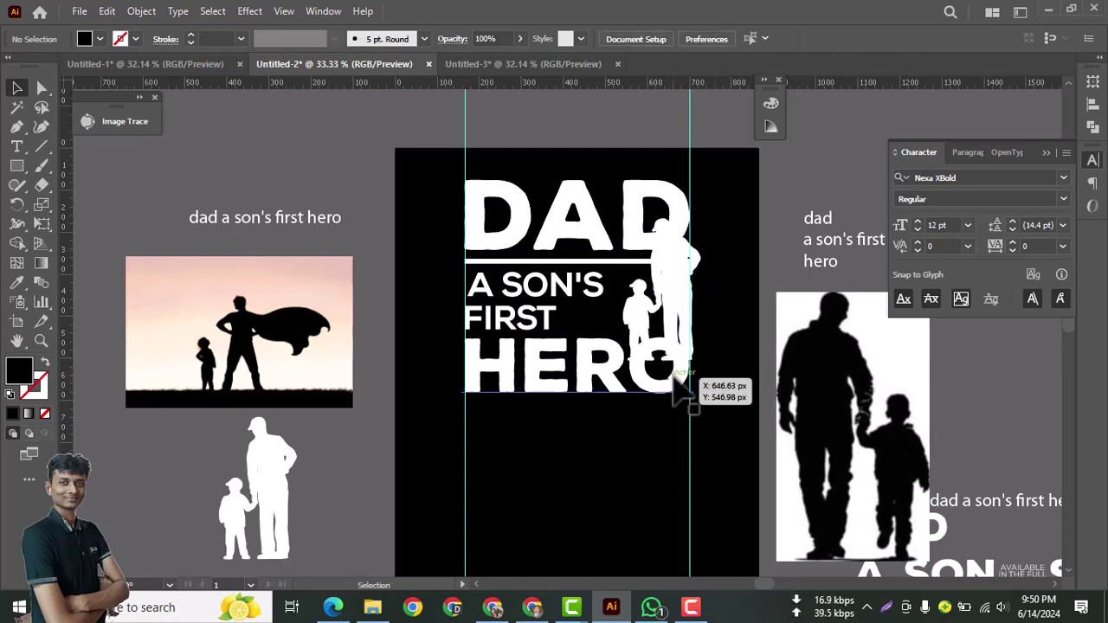
- Expand the fill and stroke of the horizontal line beneath "DAD"
{"action": "left_click", "coordinate": [538, 260]}
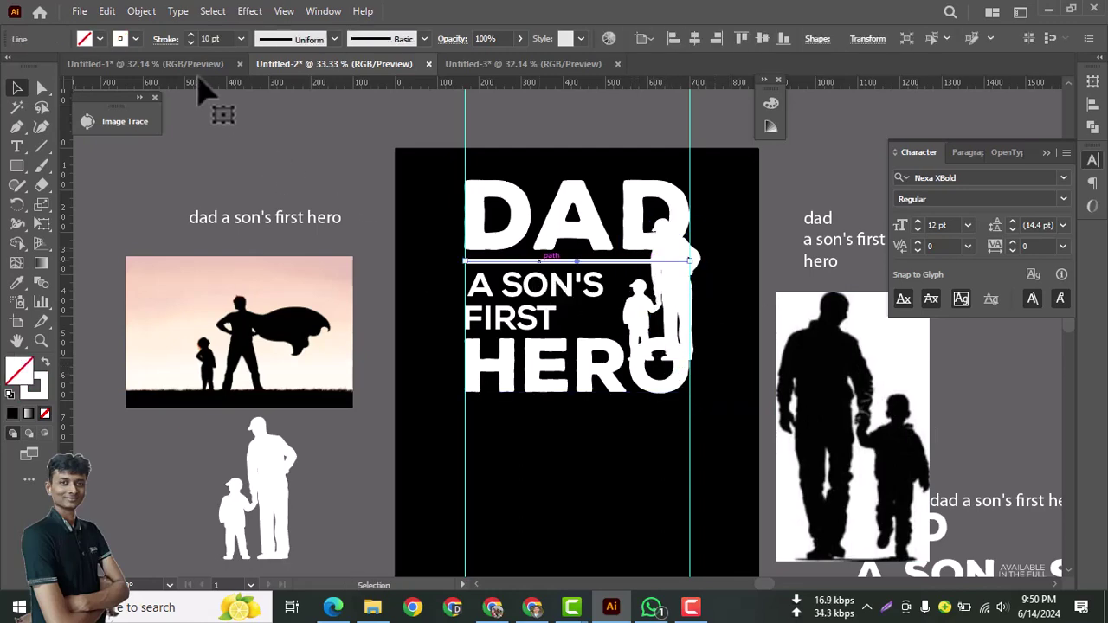
{"action": "left_click", "coordinate": [144, 10]}
{"action": "left_click", "coordinate": [223, 216]}
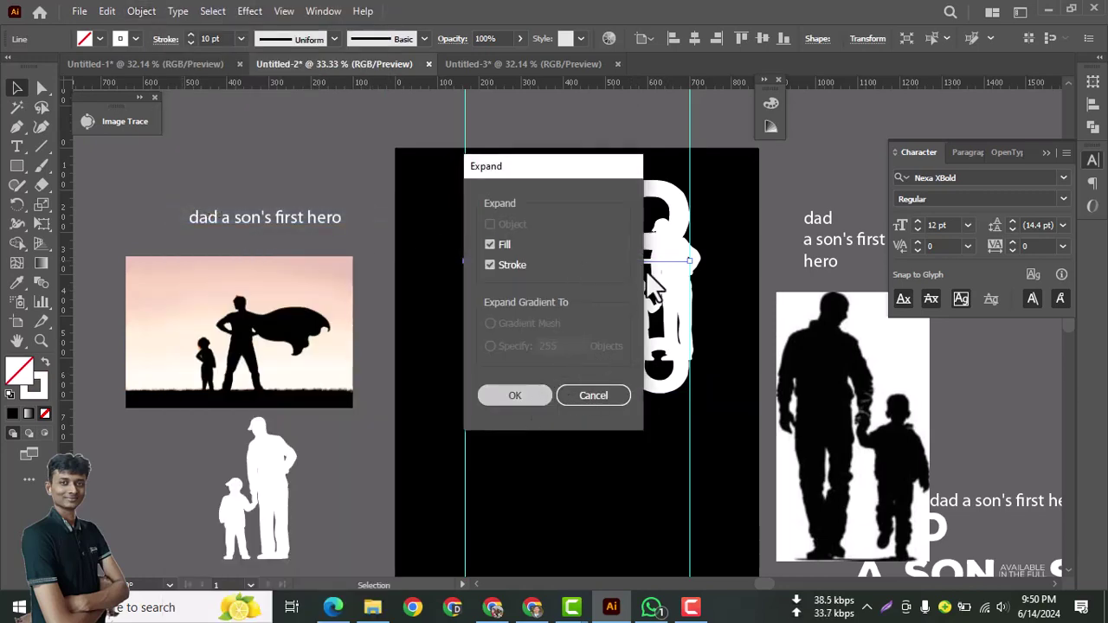
{"action": "key", "text": "Return"}
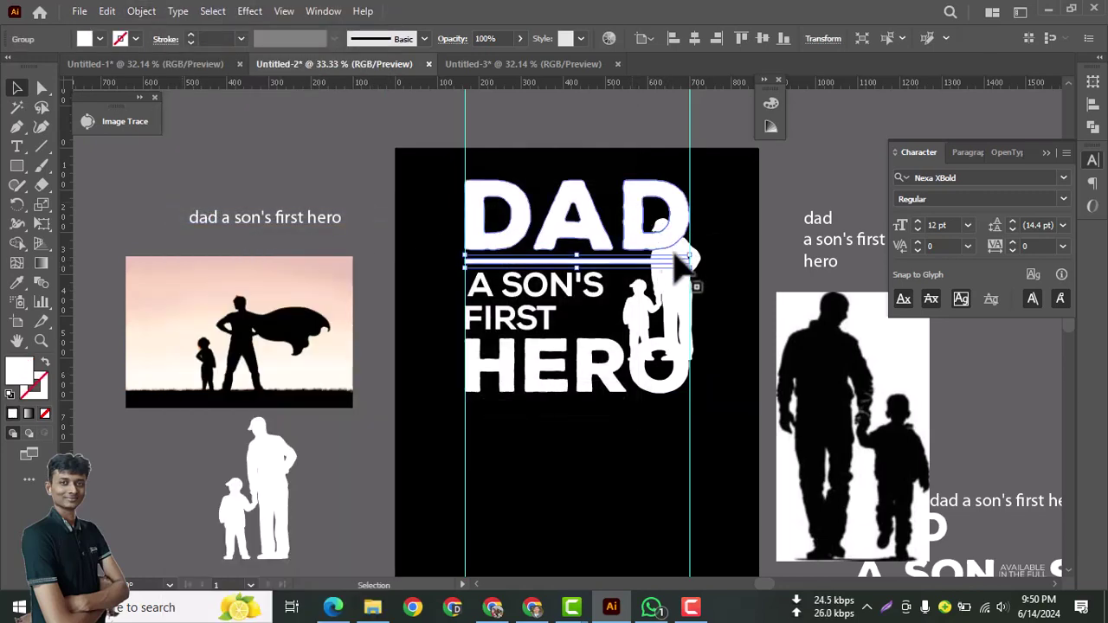
- Convert the "HERO" text to outlines and group it with "DAD" and the horizontal line
{"action": "left_click", "coordinate": [681, 294], "text": "shift"}
{"action": "left_click", "coordinate": [660, 389], "text": "shift"}
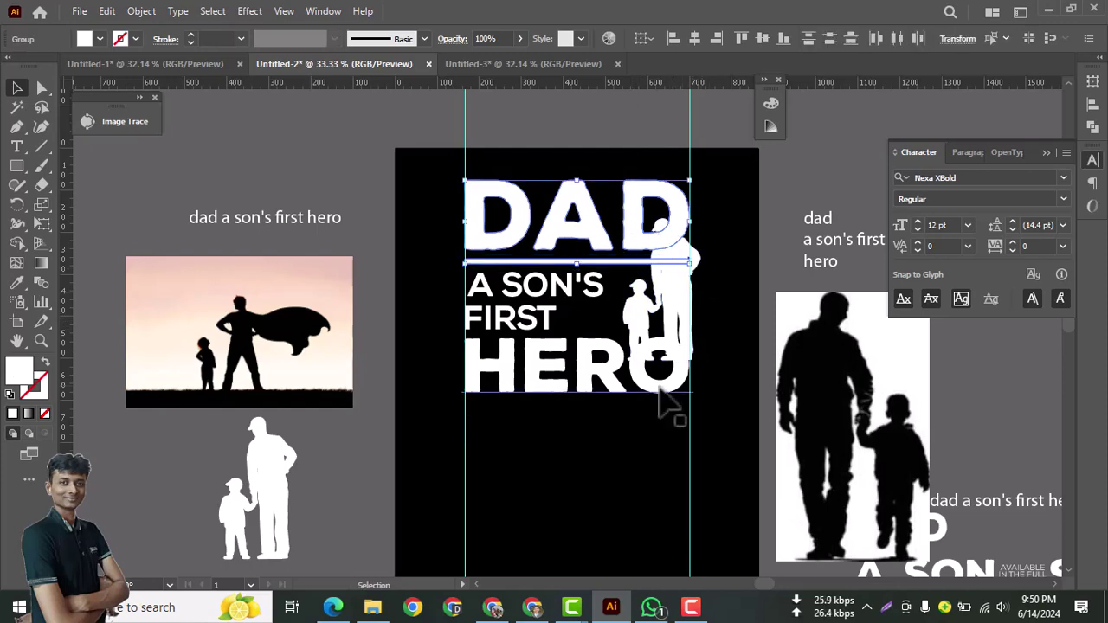
{"action": "left_click", "coordinate": [666, 410]}
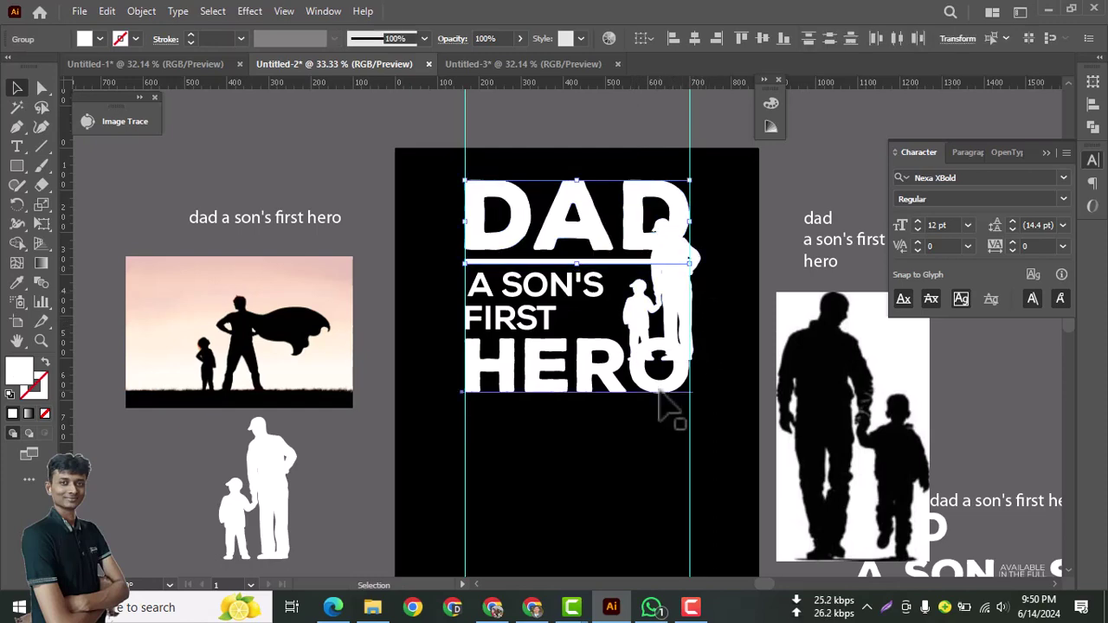
{"action": "right_click", "coordinate": [605, 377]}
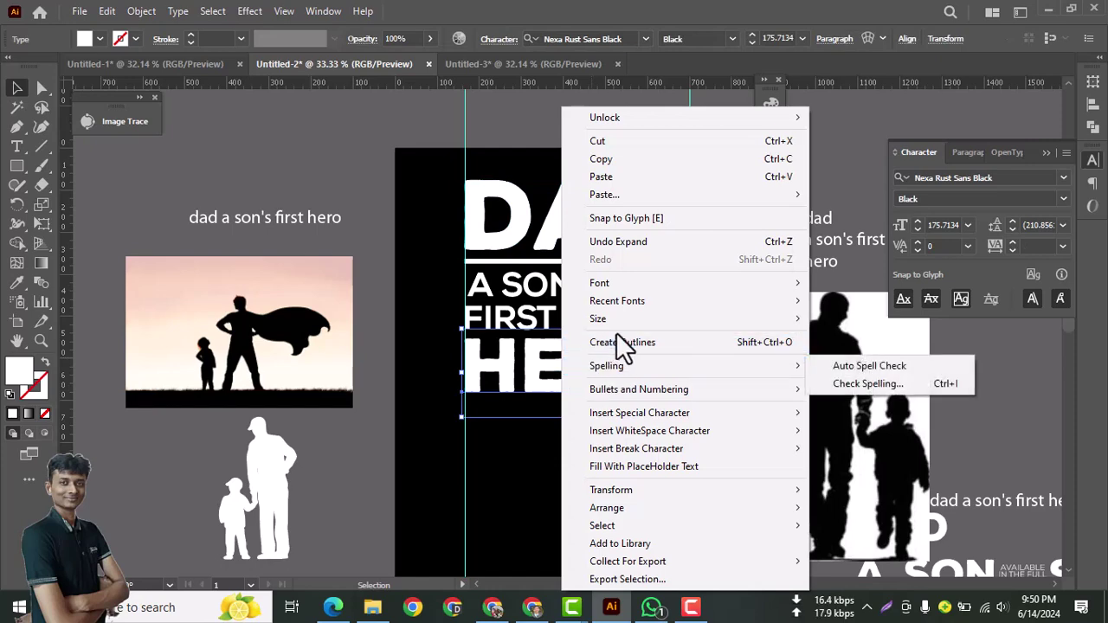
{"action": "left_click", "coordinate": [618, 343]}
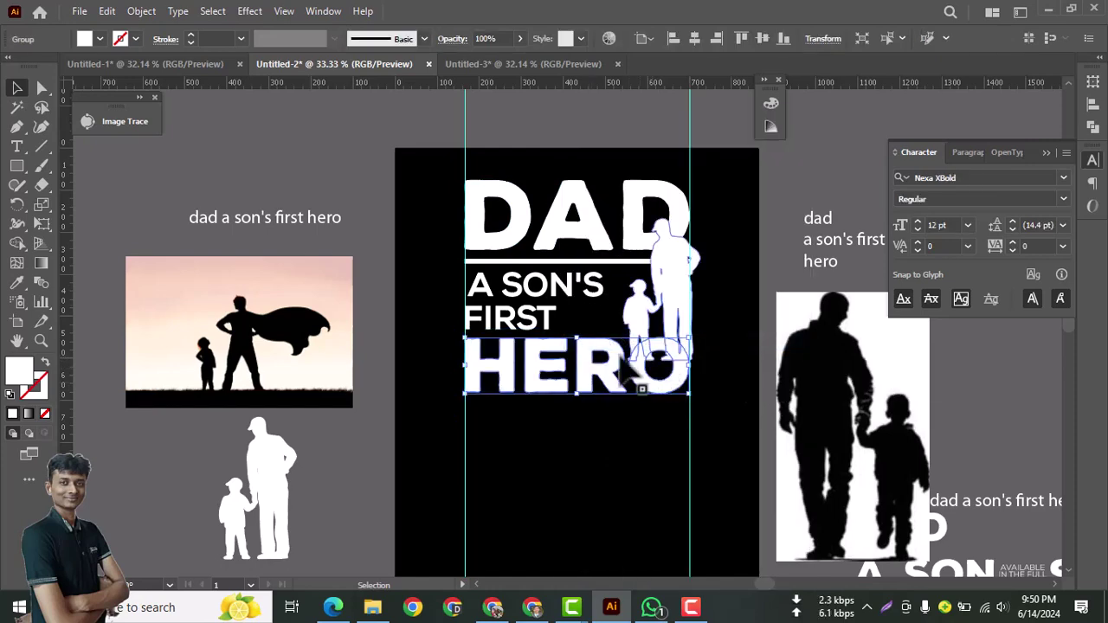
{"action": "left_click", "coordinate": [595, 244], "text": "shift"}
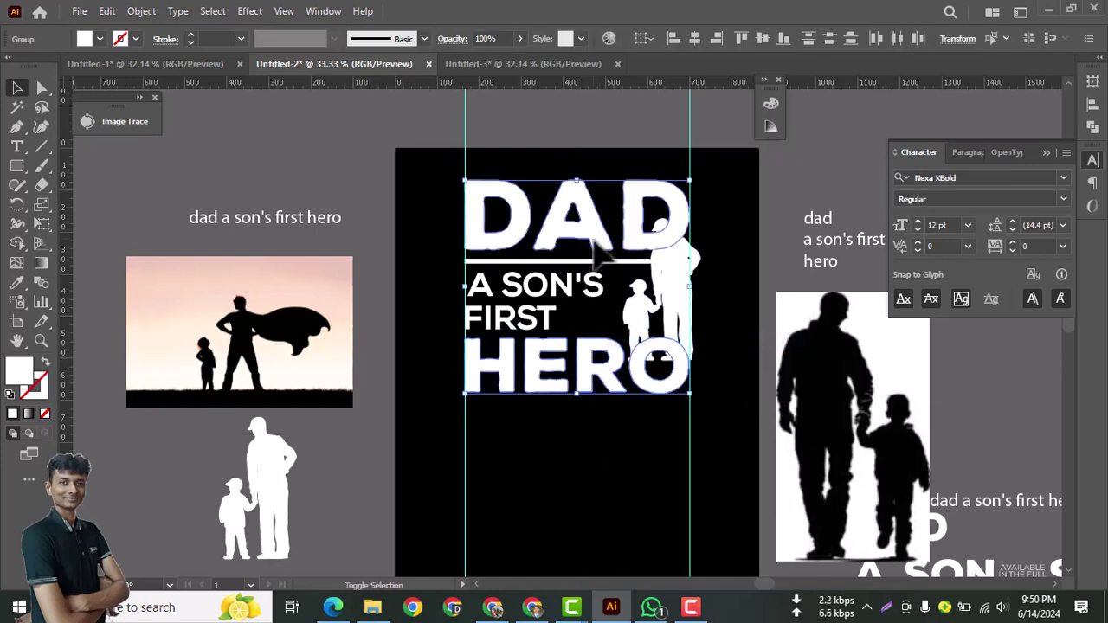
{"action": "left_click", "coordinate": [607, 259], "text": "shift"}
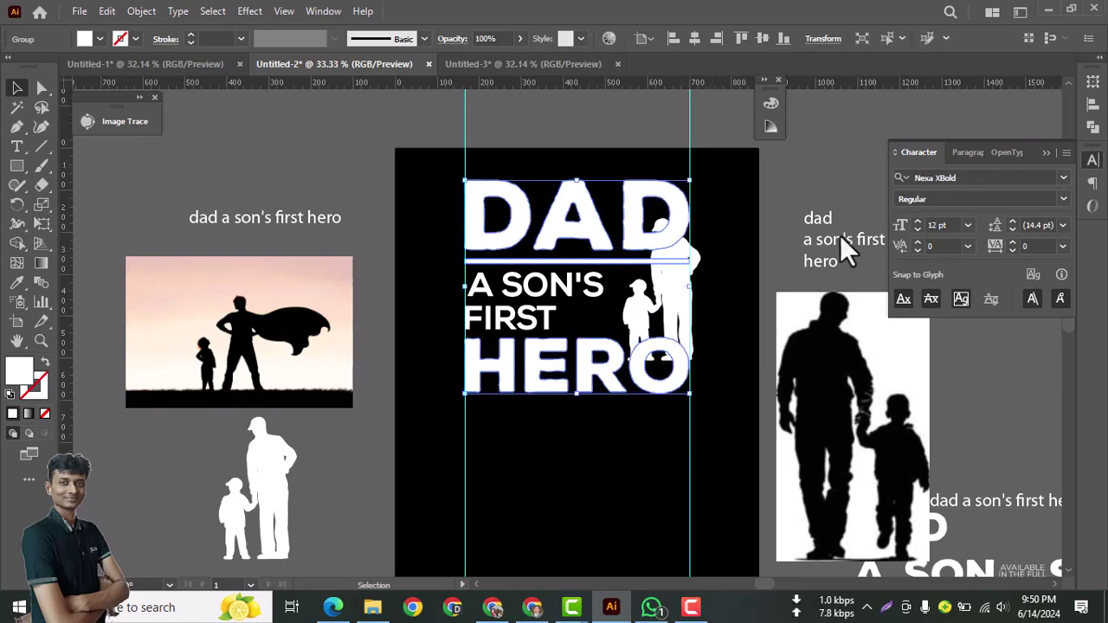
- Show the Transparency settings and place them below the Character settings
{"action": "left_click", "coordinate": [321, 10]}
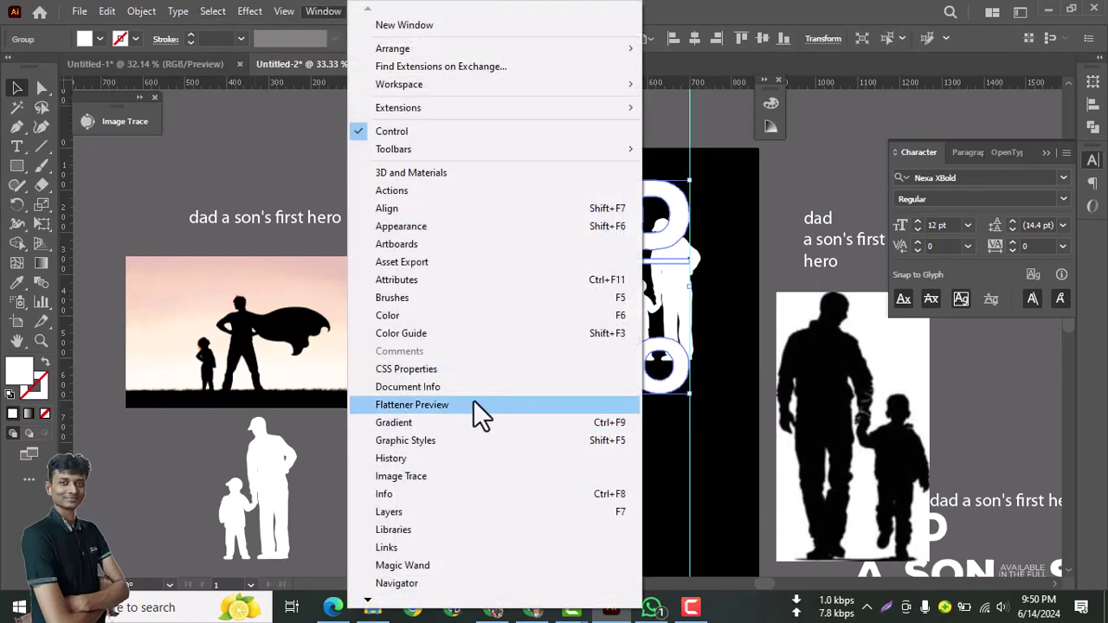
{"action": "scroll", "coordinate": [406, 553], "scroll_direction": "down", "scroll_amount": 4}
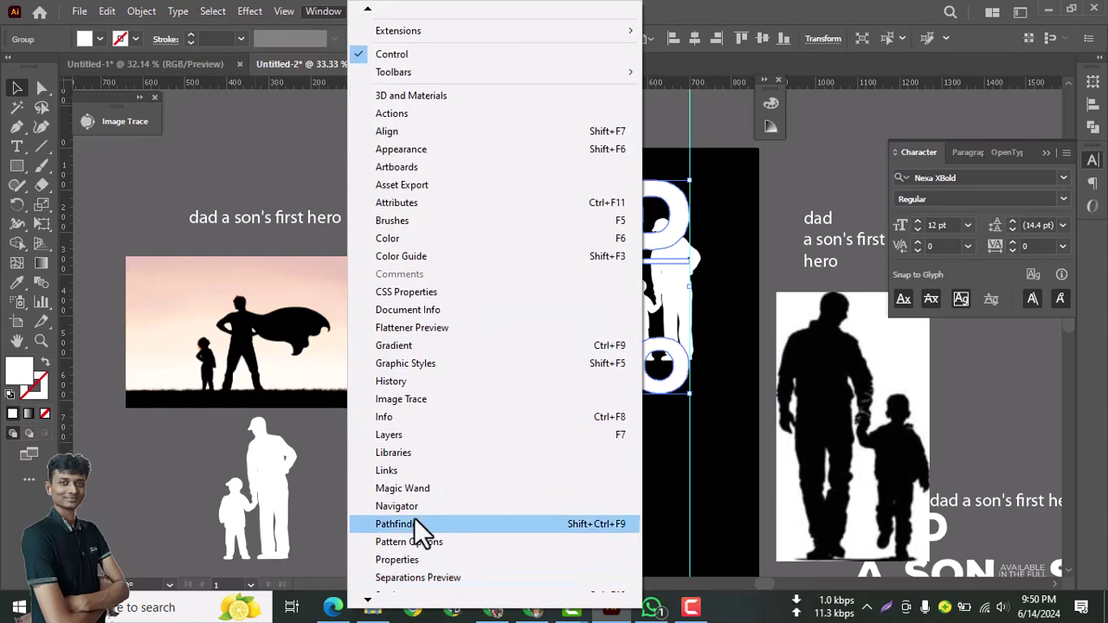
{"action": "scroll", "coordinate": [424, 571], "scroll_direction": "down", "scroll_amount": 5}
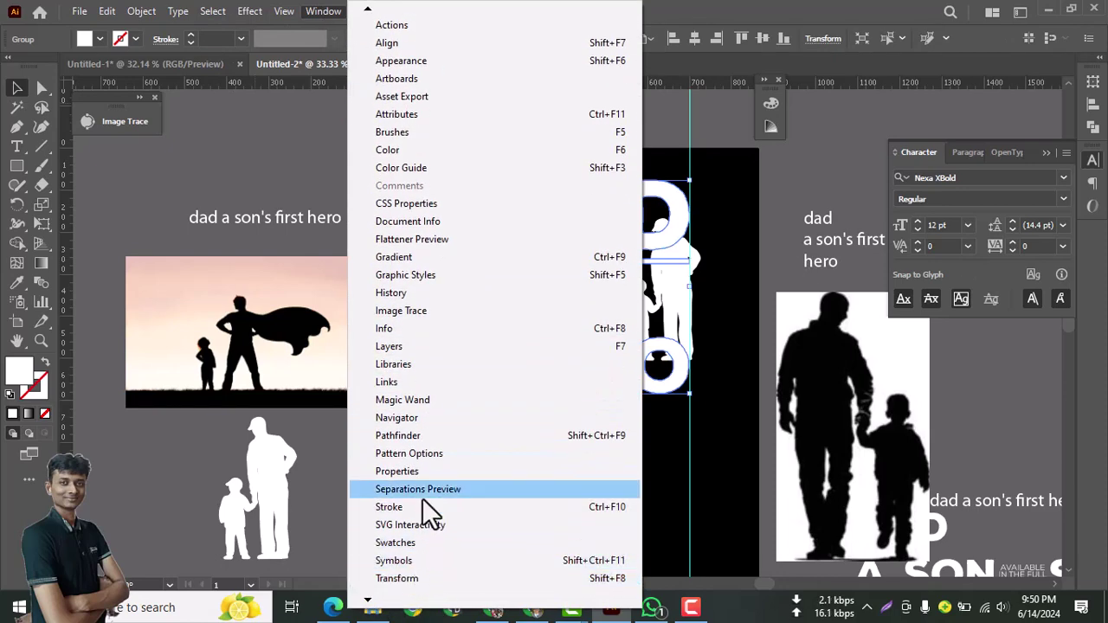
{"action": "scroll", "coordinate": [407, 580], "scroll_direction": "down", "scroll_amount": 2}
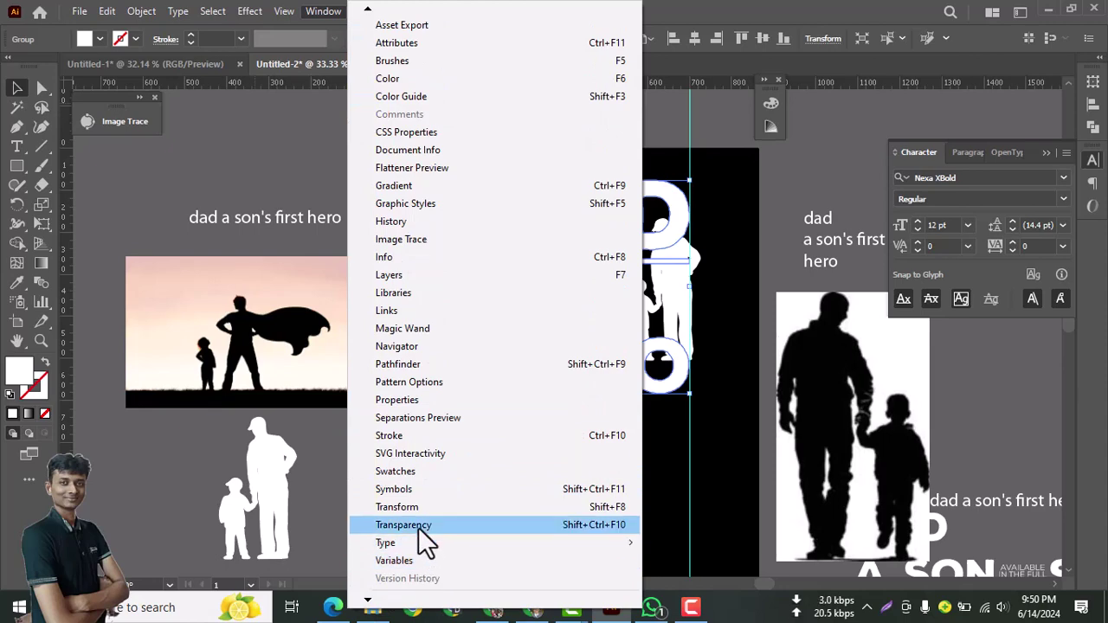
{"action": "left_click", "coordinate": [420, 526]}
{"action": "mouse_move", "coordinate": [882, 383]}
{"action": "left_mouse_down"}
{"action": "mouse_move", "coordinate": [894, 344]}
{"action": "mouse_move", "coordinate": [952, 322]}
{"action": "mouse_move", "coordinate": [979, 343]}
{"action": "left_mouse_up"}
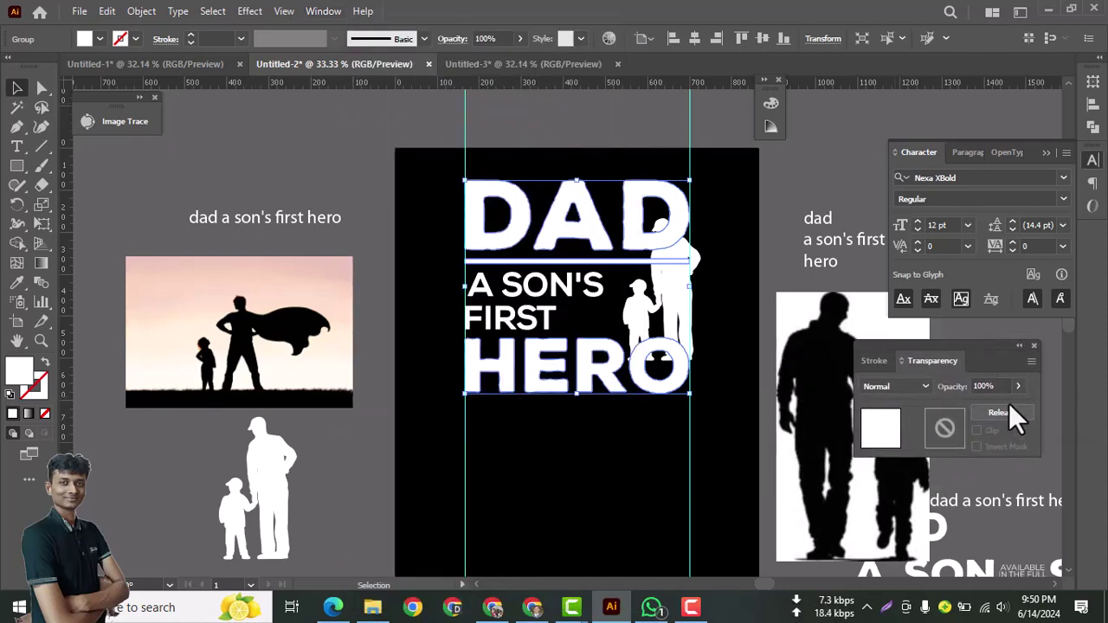
- Make an opacity mask for the group with Clip off and paste the black offset silhouette in place inside the mask
{"action": "left_click", "coordinate": [1004, 412]}
{"action": "left_click", "coordinate": [977, 430]}
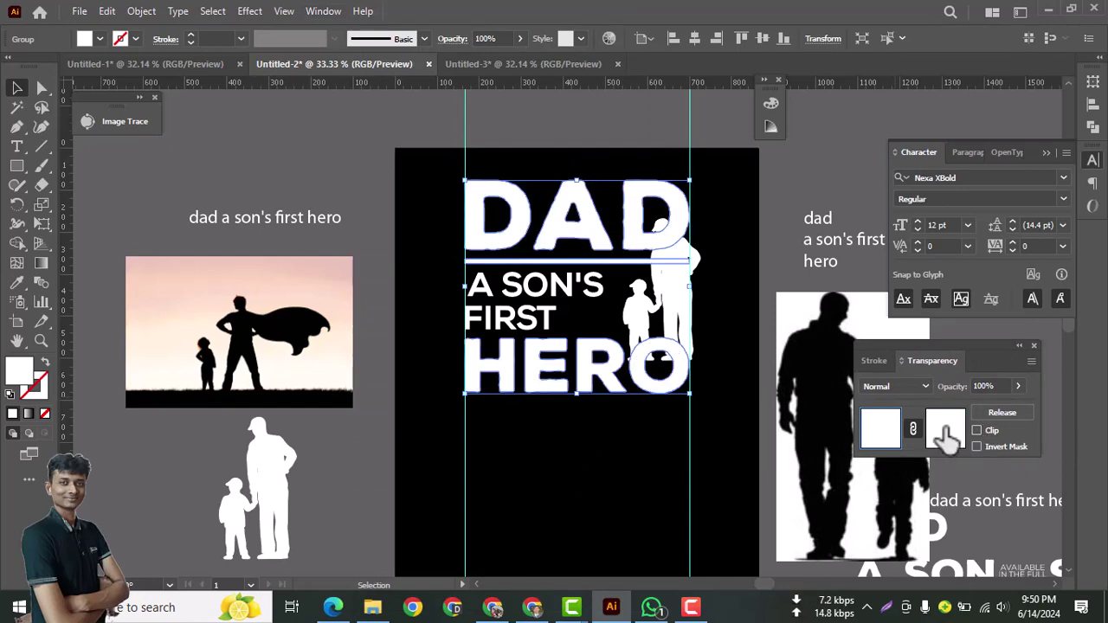
{"action": "left_click", "coordinate": [944, 428]}
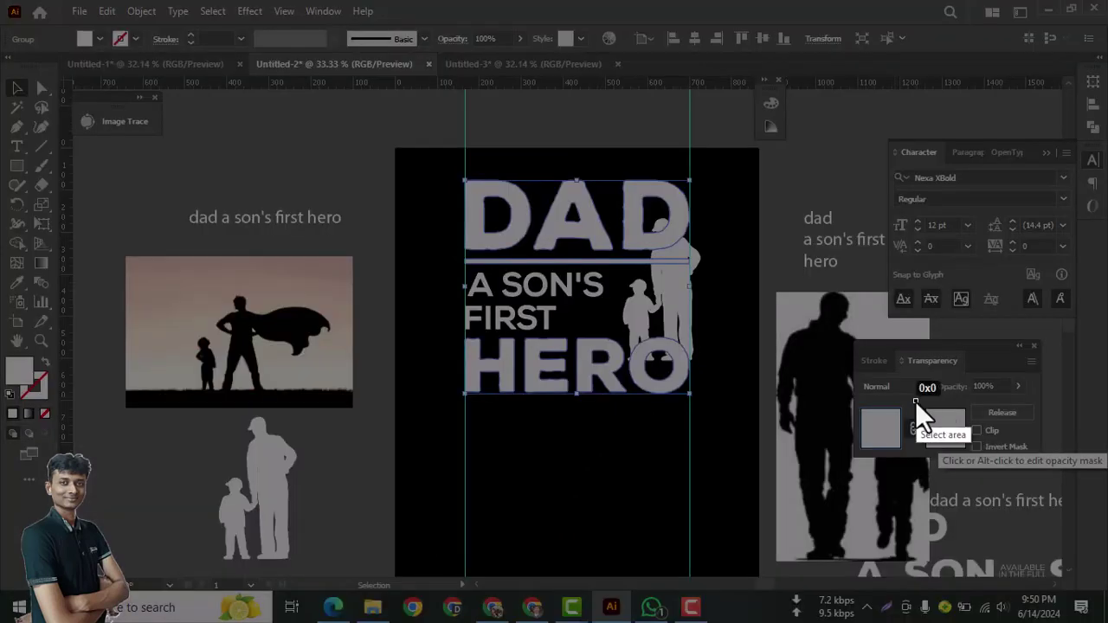
{"action": "left_click_drag", "start_coordinate": [915, 401], "coordinate": [979, 460]}
{"action": "left_click", "coordinate": [951, 437]}
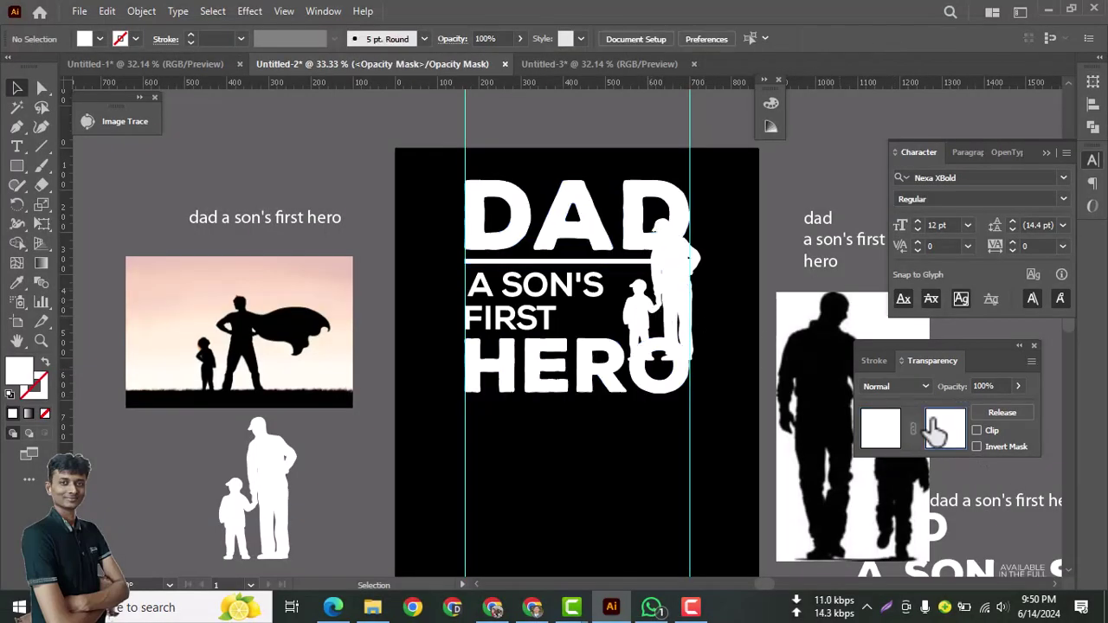
{"action": "left_click", "coordinate": [671, 372]}
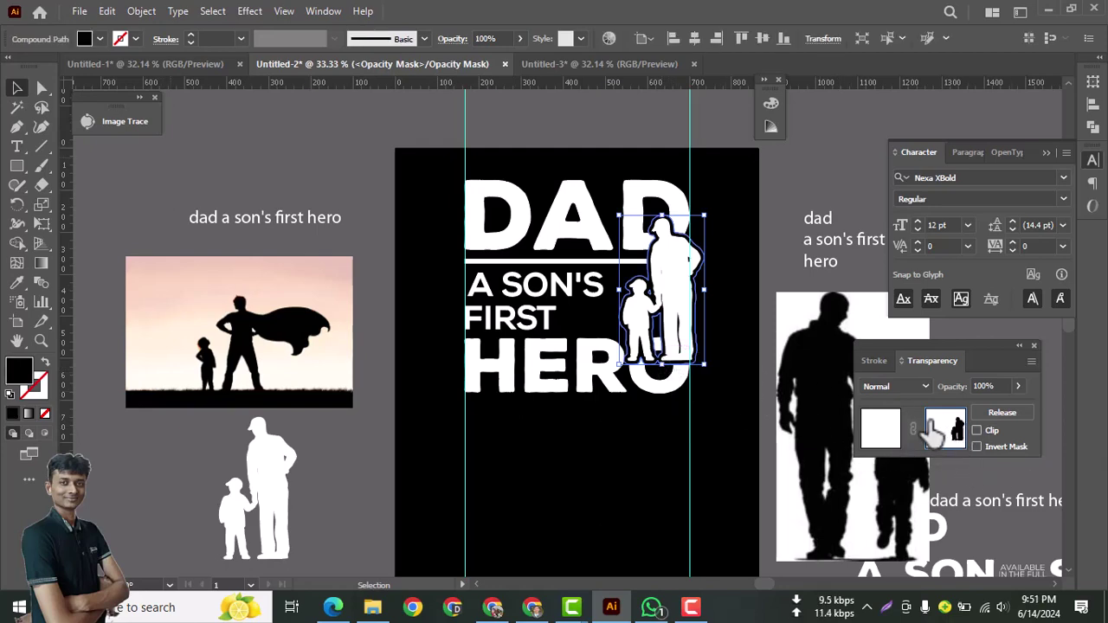
{"action": "key", "text": "Print"}
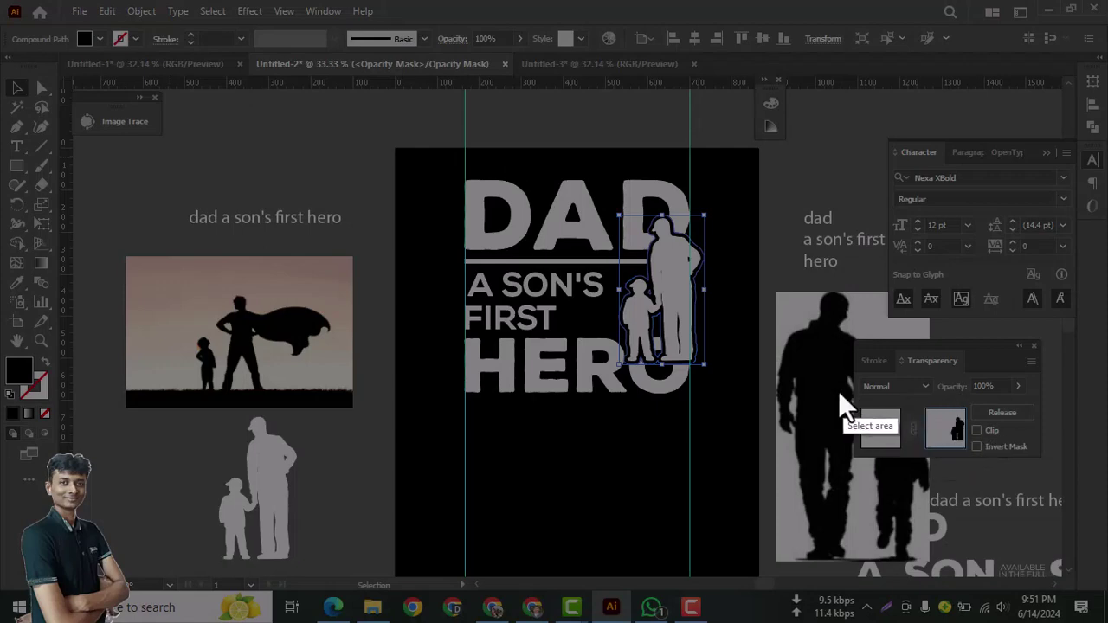
{"action": "left_click_drag", "start_coordinate": [836, 388], "coordinate": [993, 489]}
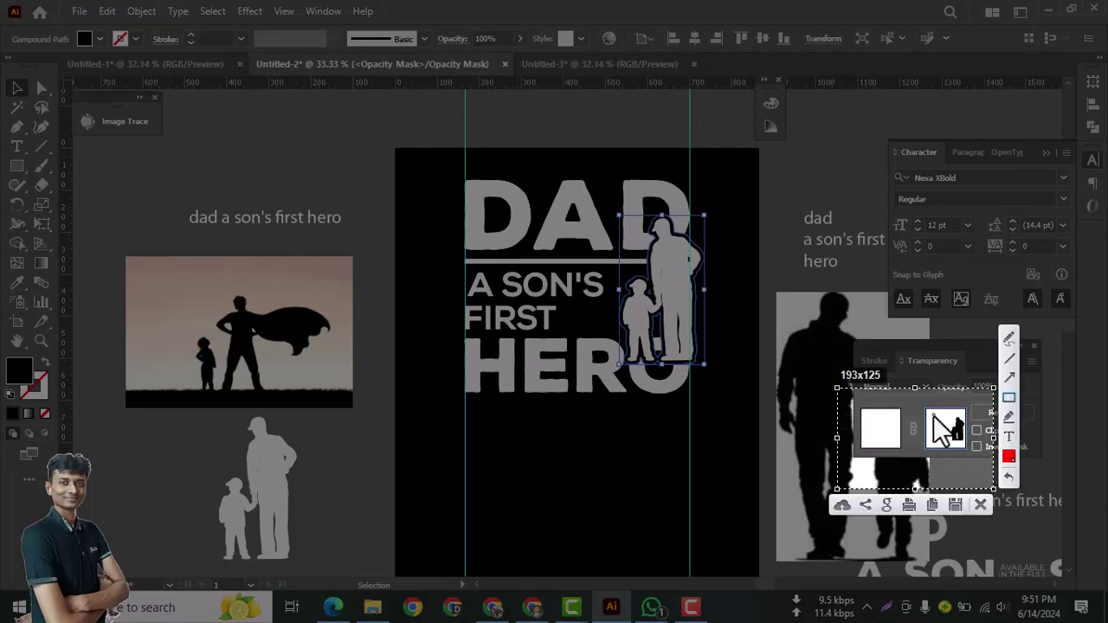
{"action": "left_click_drag", "start_coordinate": [850, 405], "coordinate": [904, 454]}
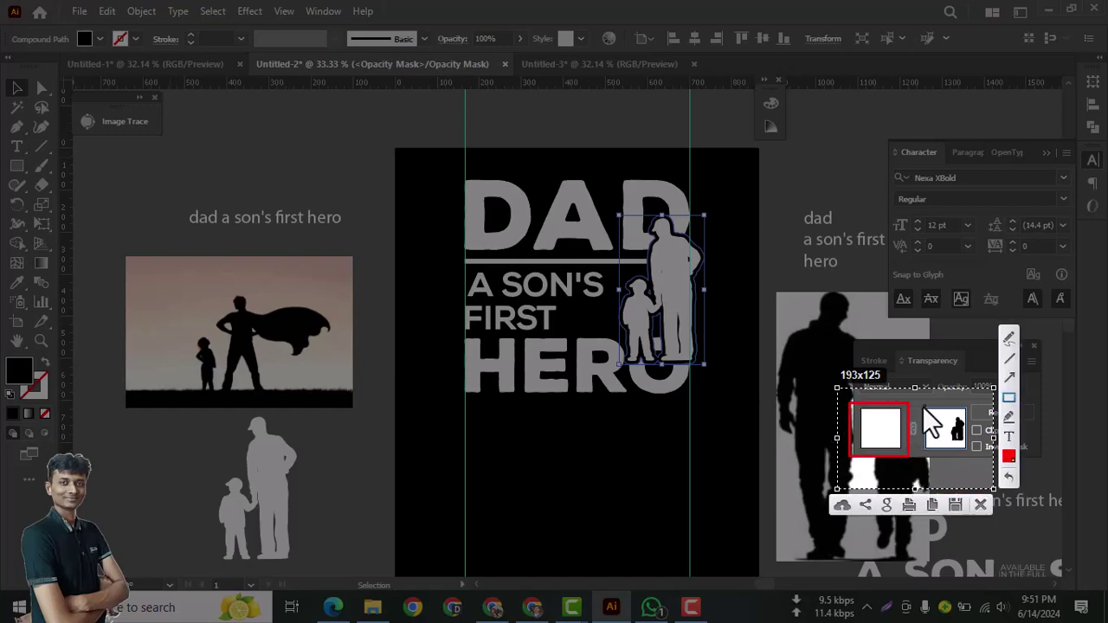
{"action": "left_click_drag", "start_coordinate": [920, 405], "coordinate": [992, 473]}
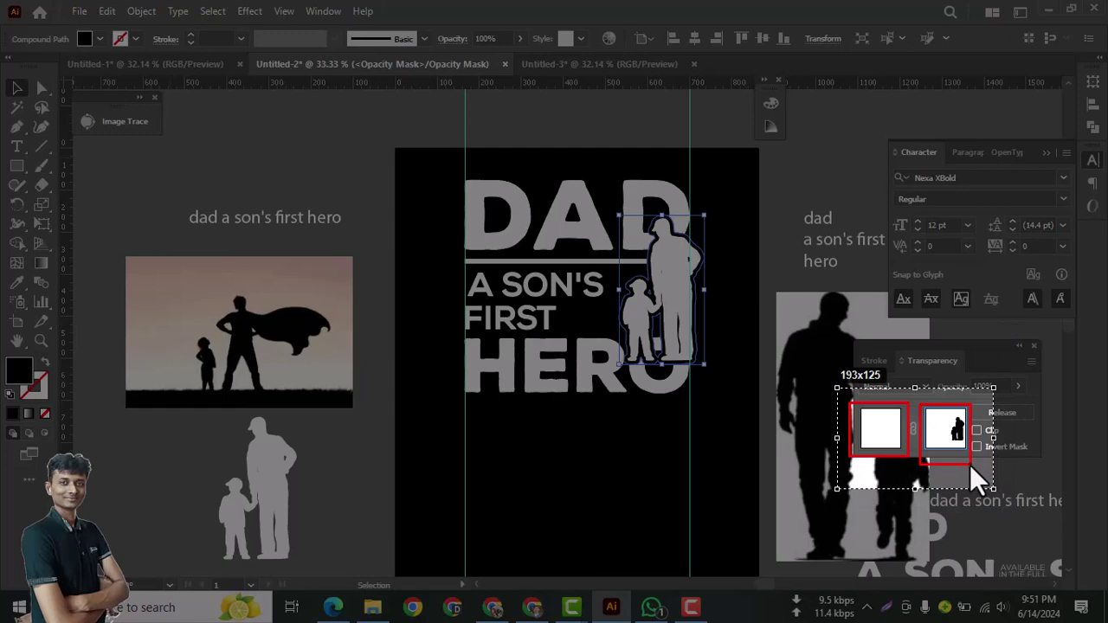
{"action": "key", "text": "Escape"}
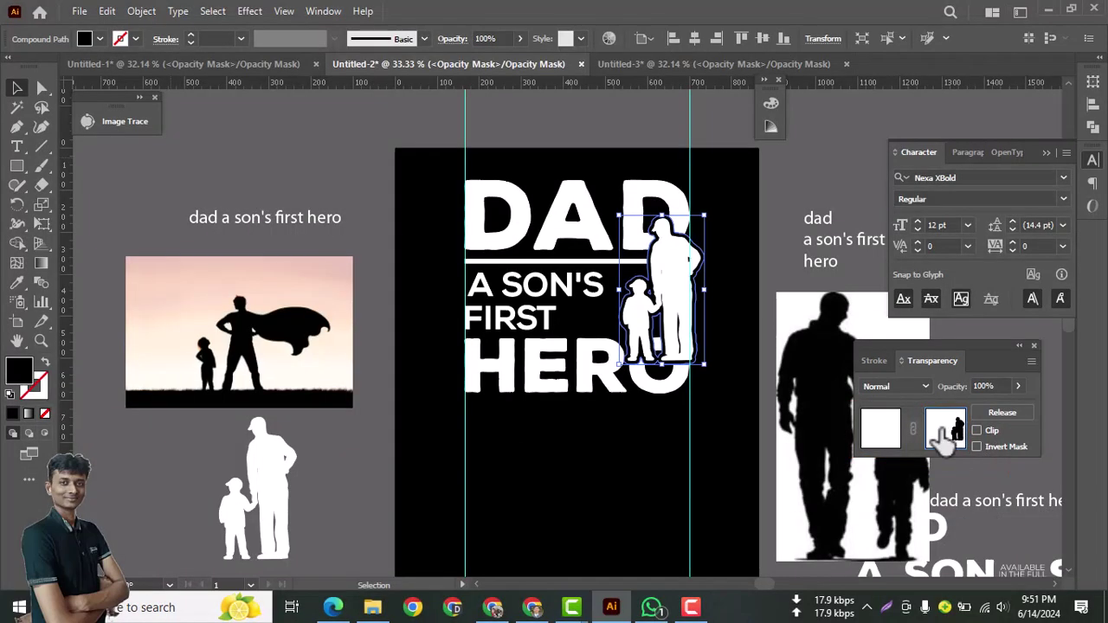
- Exit the opacity mask, return to editing the artwork and clear the selection
{"action": "left_click", "coordinate": [416, 154]}
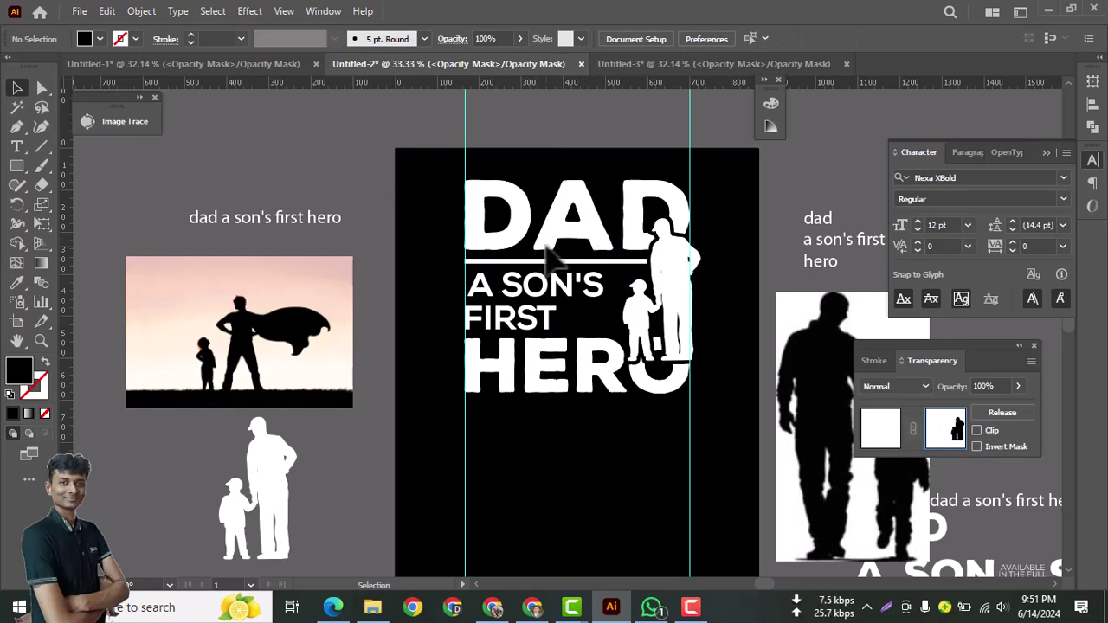
{"action": "left_click", "coordinate": [875, 440]}
{"action": "left_click", "coordinate": [770, 190]}
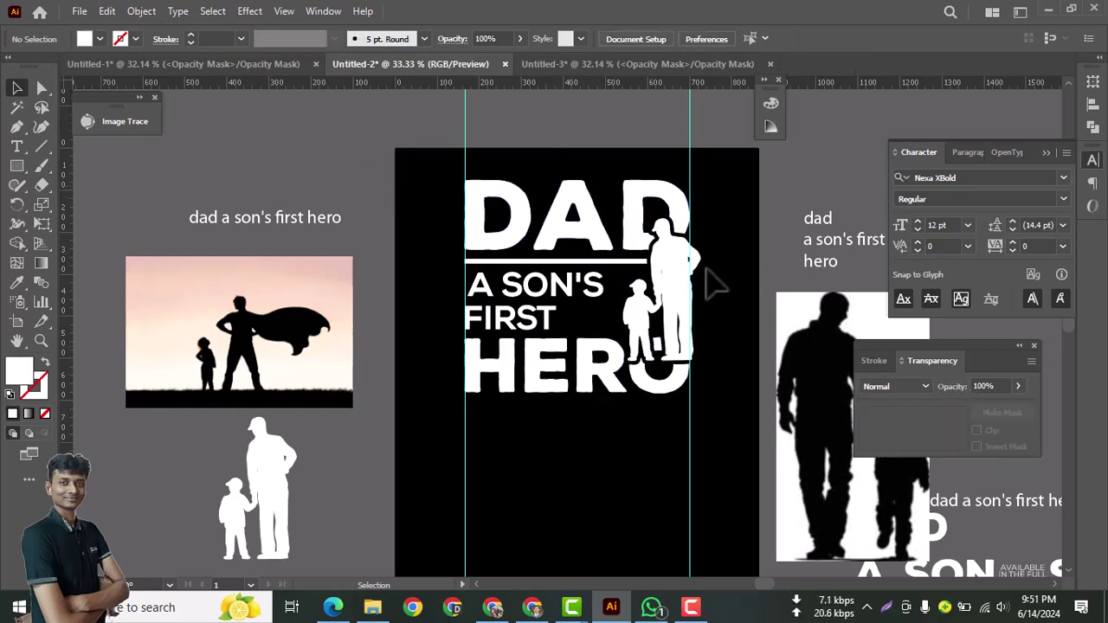
- Examine up close the masked gap around the silhouette where it overlaps "DAD", the line and "HERO"
{"action": "left_click", "coordinate": [638, 309], "text": "ctrl"}
{"action": "left_click_drag", "start_coordinate": [606, 315], "coordinate": [709, 334]}
{"action": "left_click", "coordinate": [635, 327], "text": "ctrl"}
{"action": "left_click_drag", "start_coordinate": [633, 370], "coordinate": [626, 419]}
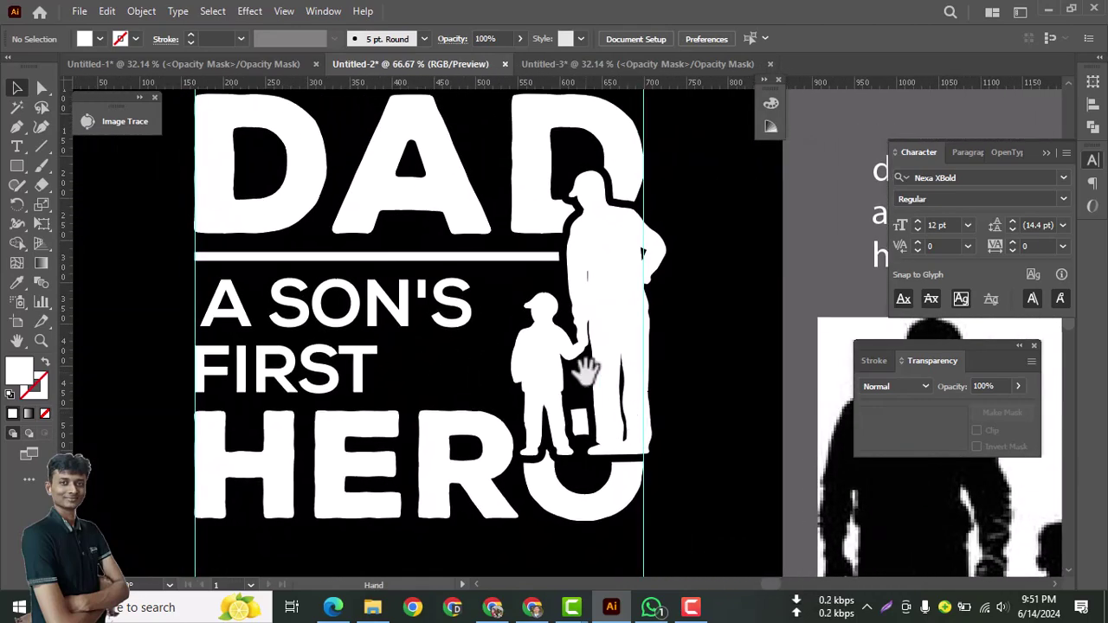
{"action": "left_click_drag", "start_coordinate": [586, 370], "coordinate": [667, 361]}
{"action": "key", "text": "ctrl+minus"}
{"action": "key", "text": "ctrl+minus"}
{"action": "key", "text": "ctrl+minus"}
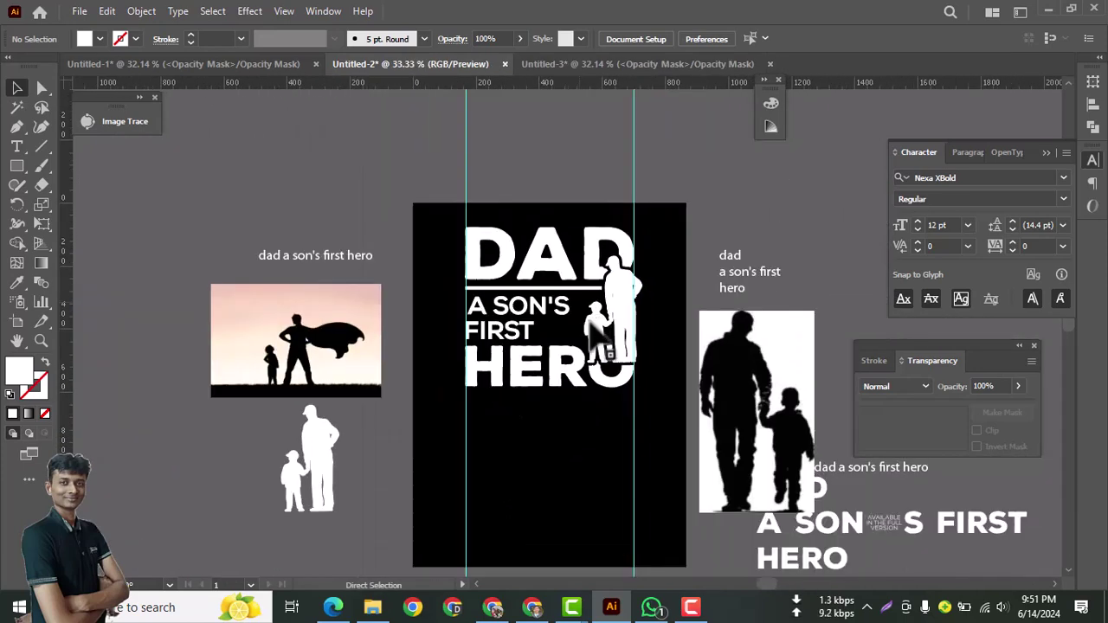
- Move the spare text and the father-and-son reference picture beside the artboard down, away from the design
{"action": "left_click_drag", "start_coordinate": [703, 317], "coordinate": [515, 192]}
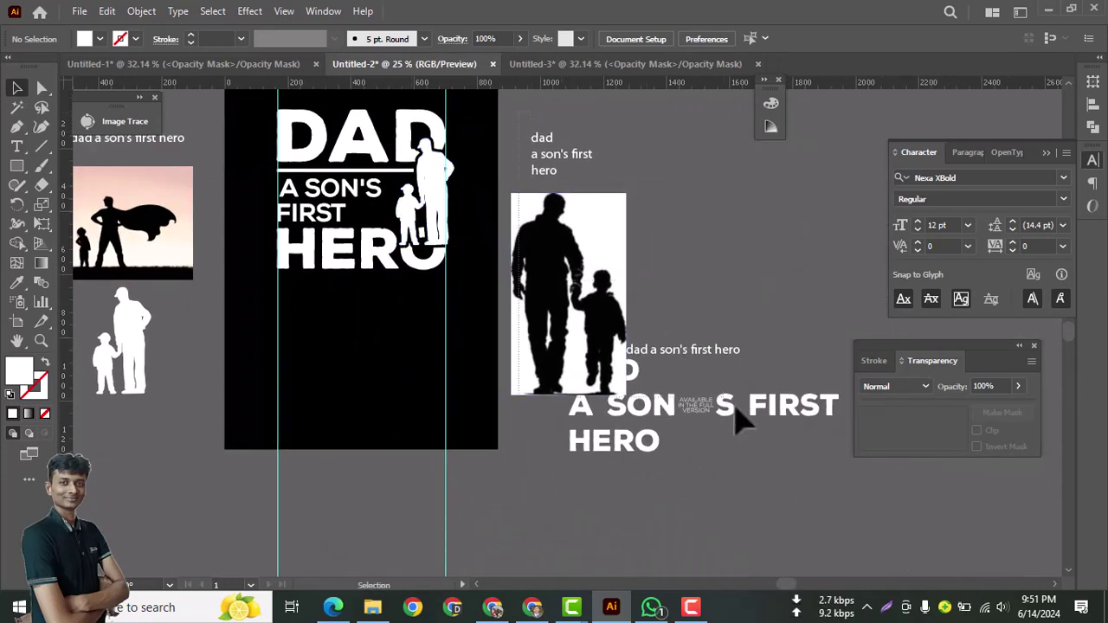
{"action": "left_click", "coordinate": [586, 242]}
{"action": "left_click_drag", "start_coordinate": [549, 148], "coordinate": [545, 484]}
{"action": "left_click", "coordinate": [532, 316]}
- Delete the two vertical guides crossing the artboard
{"action": "left_click_drag", "start_coordinate": [524, 270], "coordinate": [638, 334]}
{"action": "left_click_drag", "start_coordinate": [378, 407], "coordinate": [623, 457]}
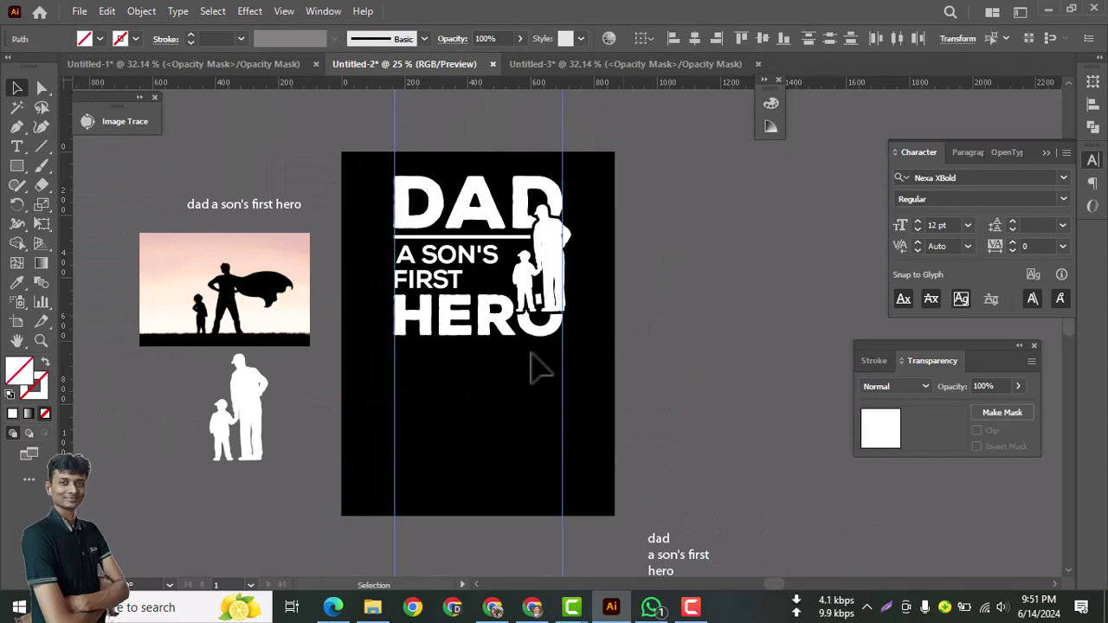
{"action": "key", "text": "Delete"}
- Group the whole text-and-silhouette design and center it horizontally on the artboard
{"action": "left_click_drag", "start_coordinate": [549, 310], "coordinate": [604, 365]}
{"action": "key", "text": "ctrl+g"}
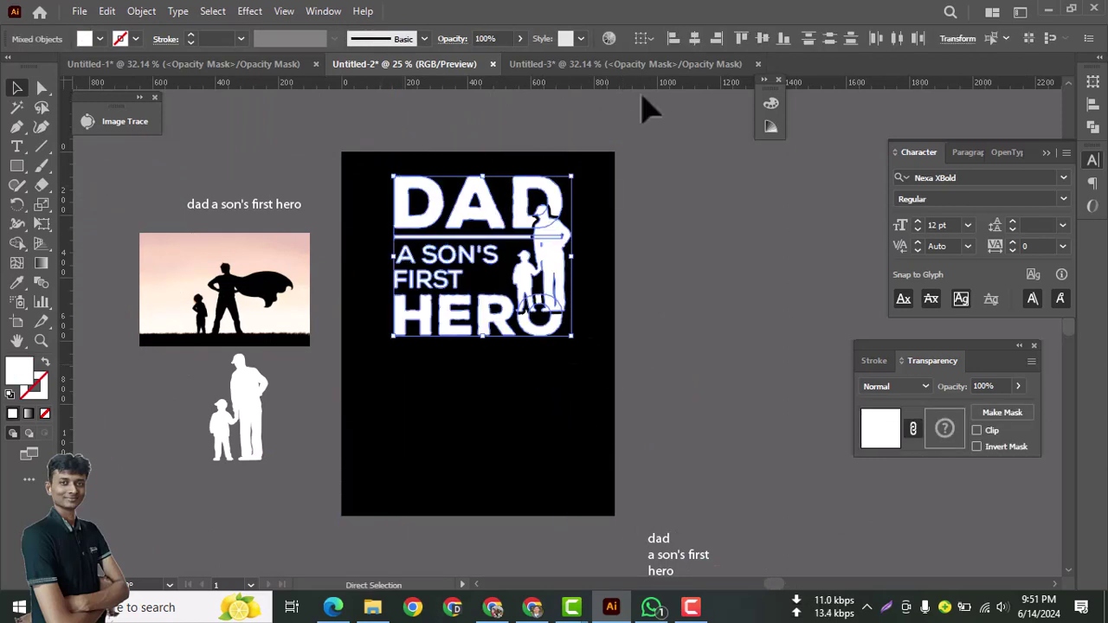
{"action": "left_click", "coordinate": [696, 37]}
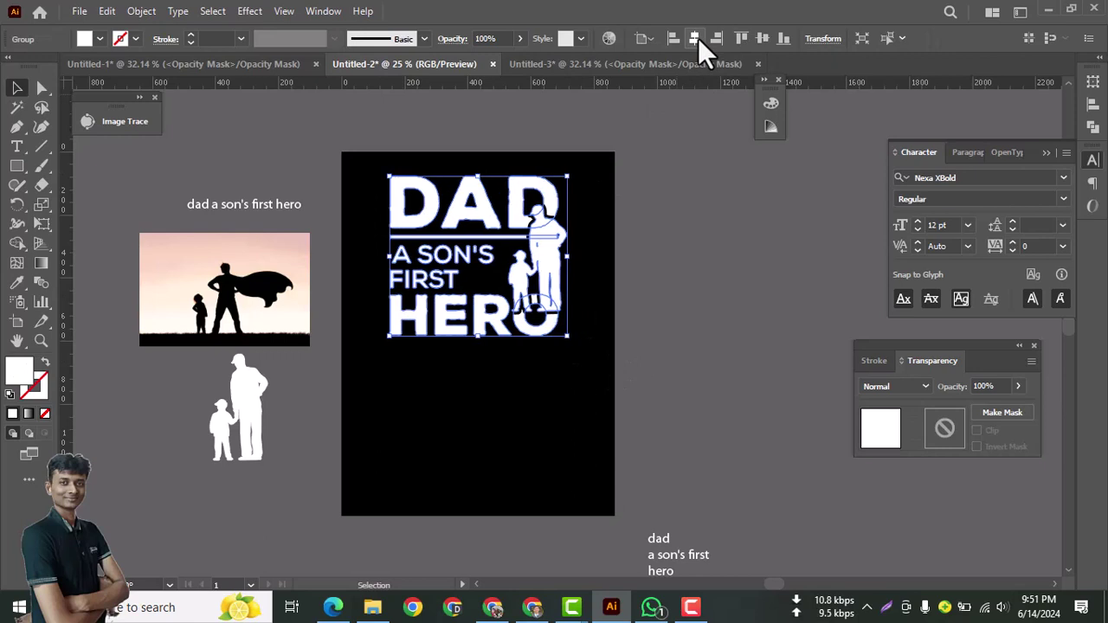
- Center the design group vertically on the artboard and enlarge it from its center to nearly fill the artboard's width
{"action": "left_click", "coordinate": [761, 39]}
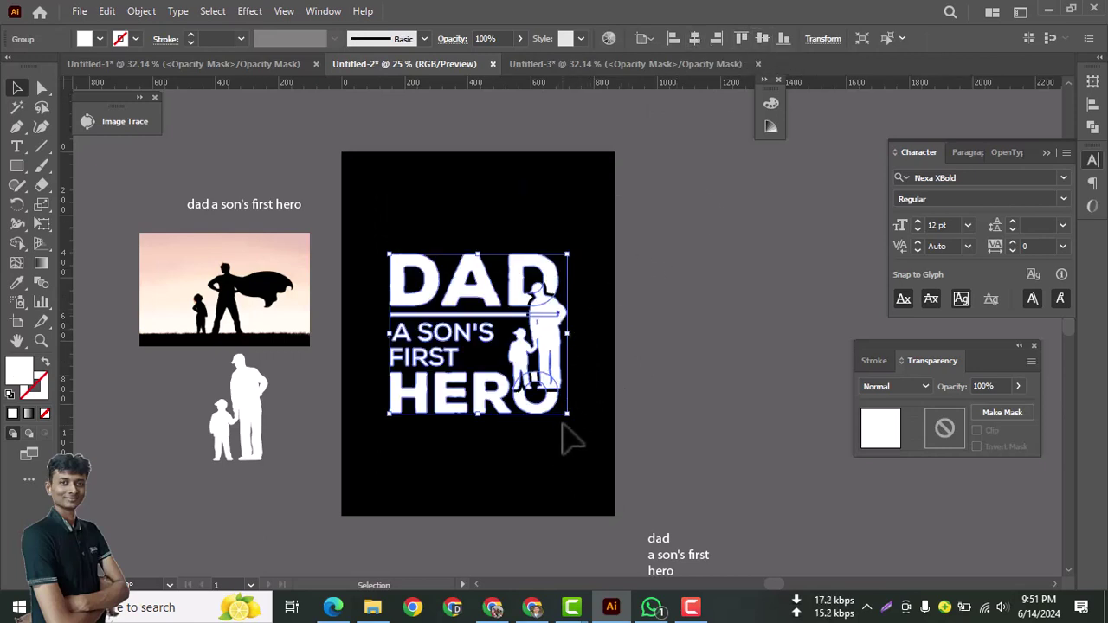
{"action": "left_click_drag", "start_coordinate": [563, 416], "coordinate": [601, 453]}
{"action": "left_click", "coordinate": [709, 376]}
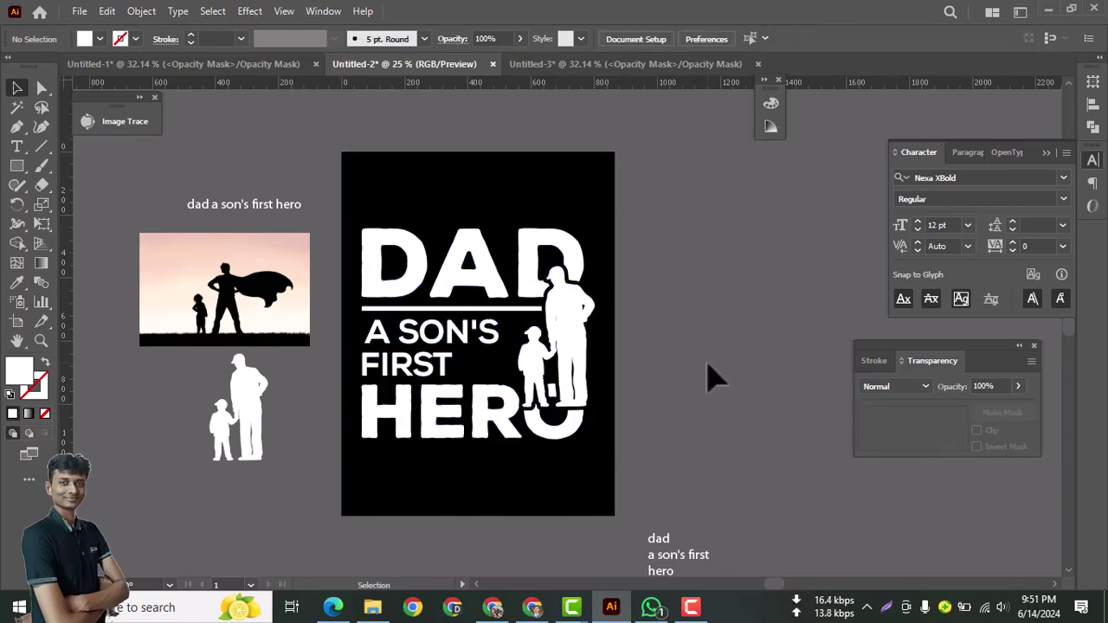
- Draw a small white rectangle as a short dash after "FIRST" and nudge it slightly down
{"action": "left_click_drag", "start_coordinate": [623, 396], "coordinate": [633, 356]}
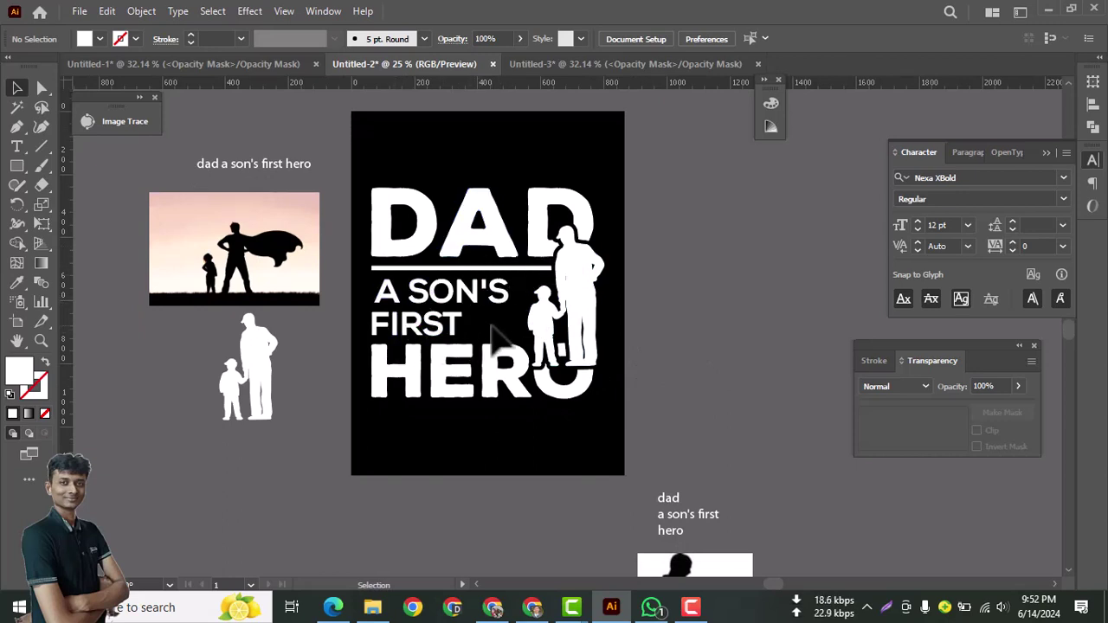
{"action": "left_click", "coordinate": [19, 167]}
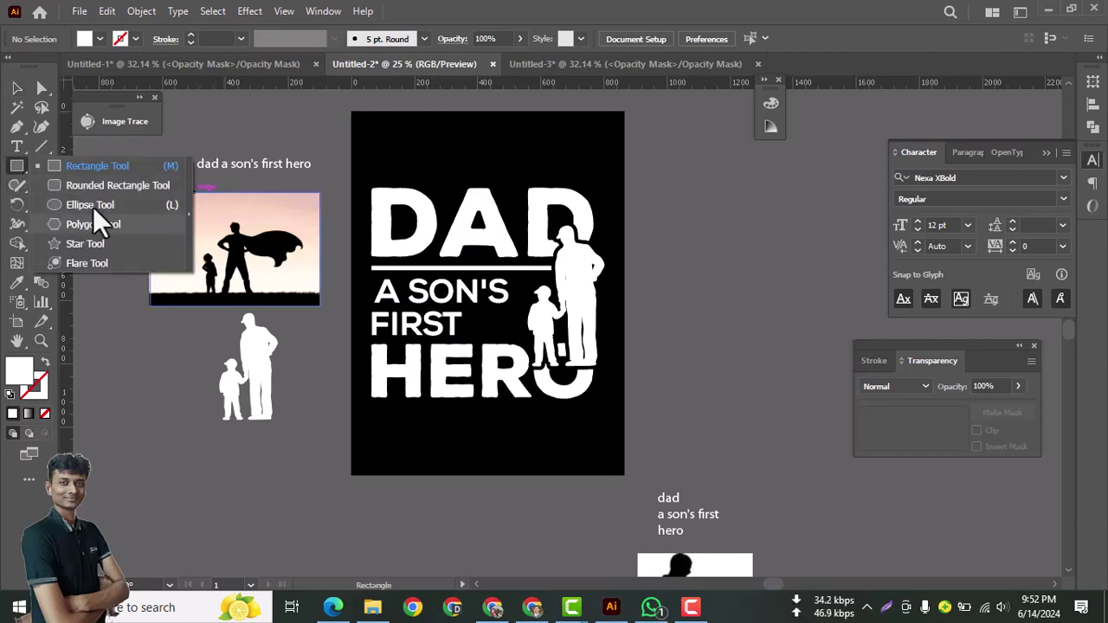
{"action": "left_click", "coordinate": [85, 167]}
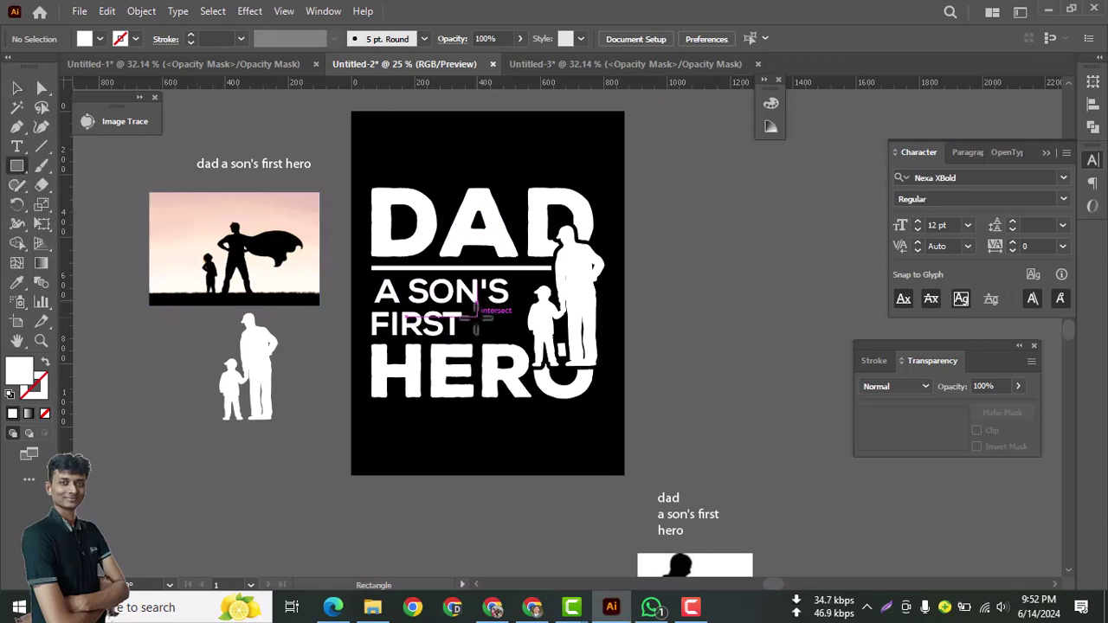
{"action": "left_click_drag", "start_coordinate": [477, 317], "coordinate": [509, 324]}
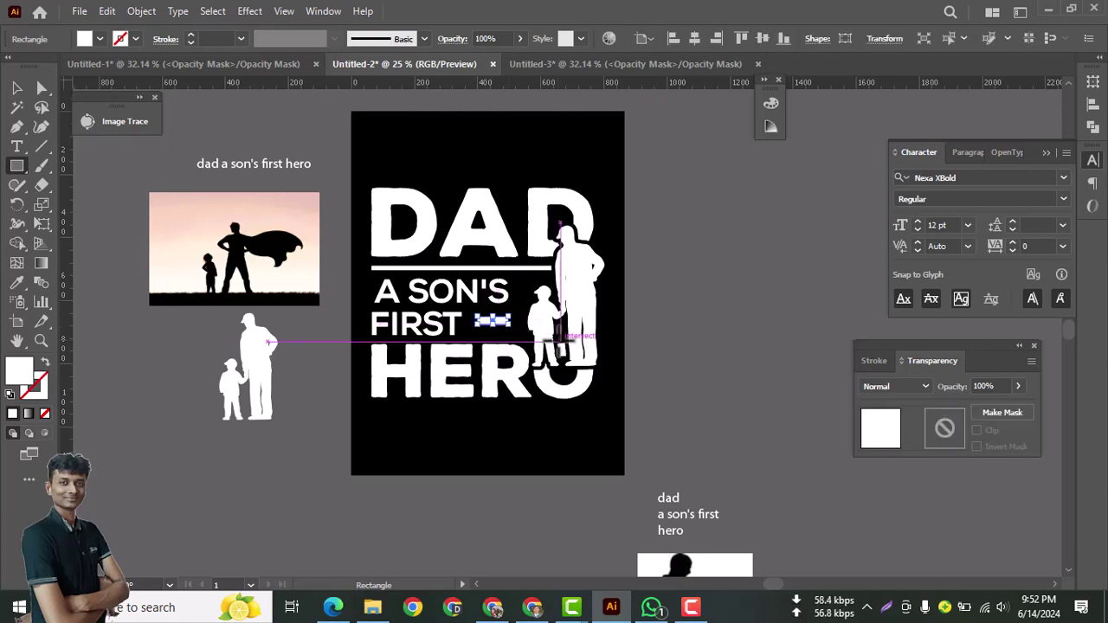
{"action": "left_click", "coordinate": [17, 89]}
{"action": "left_click", "coordinate": [148, 383]}
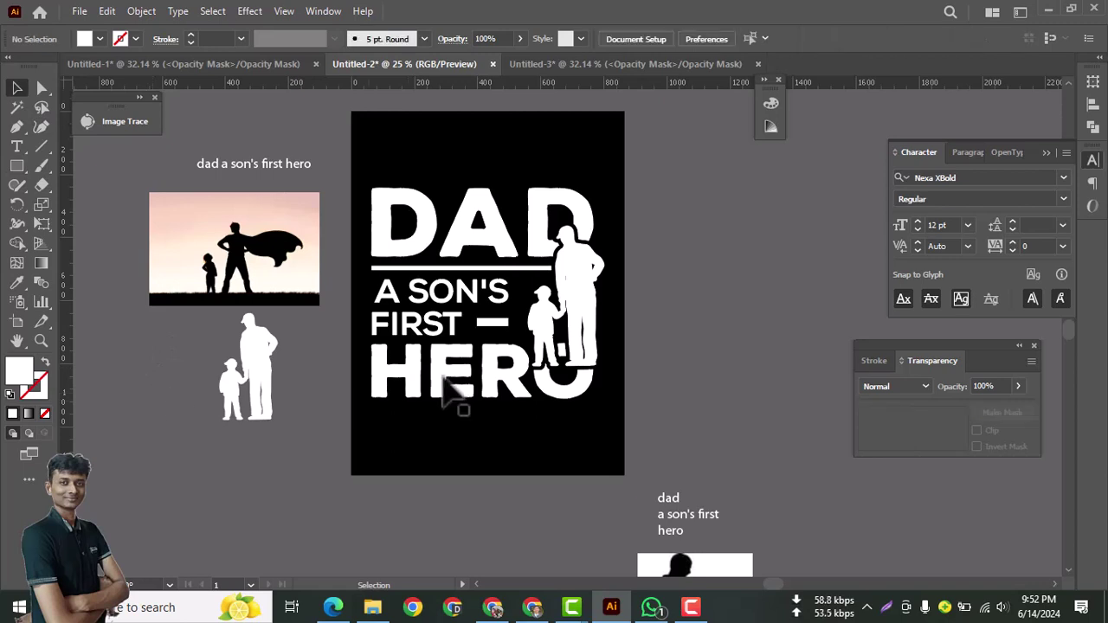
{"action": "left_click", "coordinate": [506, 326]}
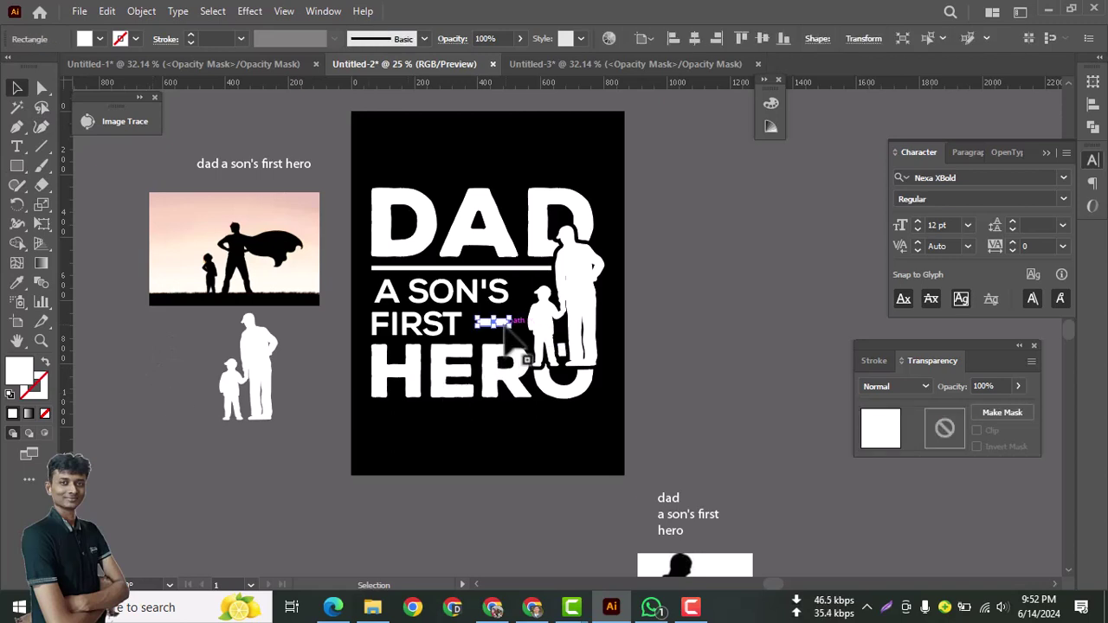
{"action": "key", "text": "Down"}
{"action": "key", "text": "Down"}
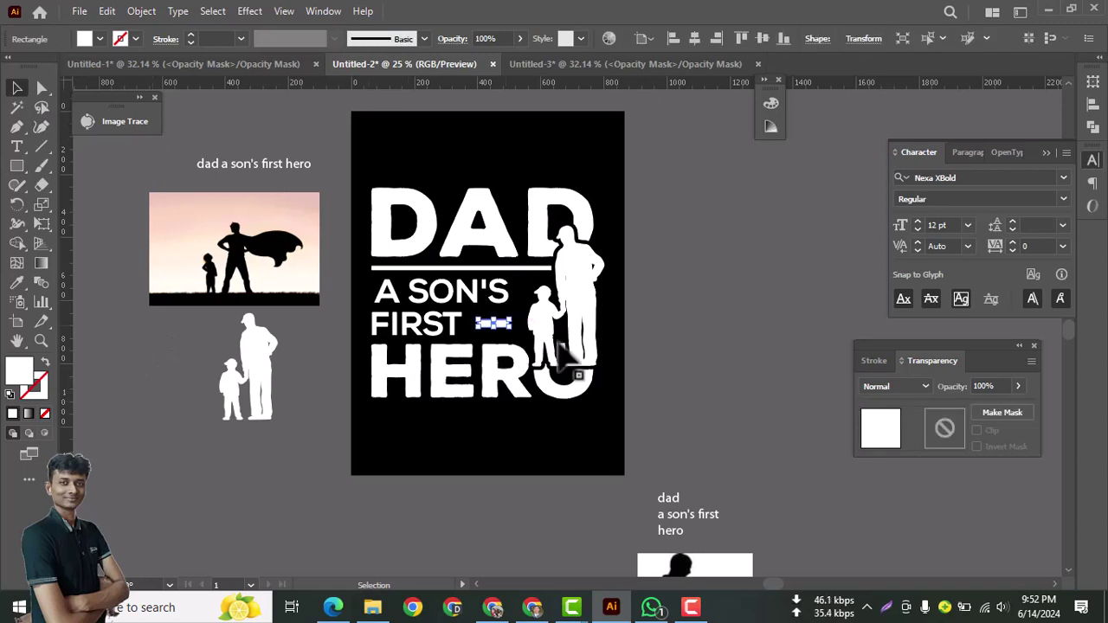
{"action": "left_click", "coordinate": [708, 346]}
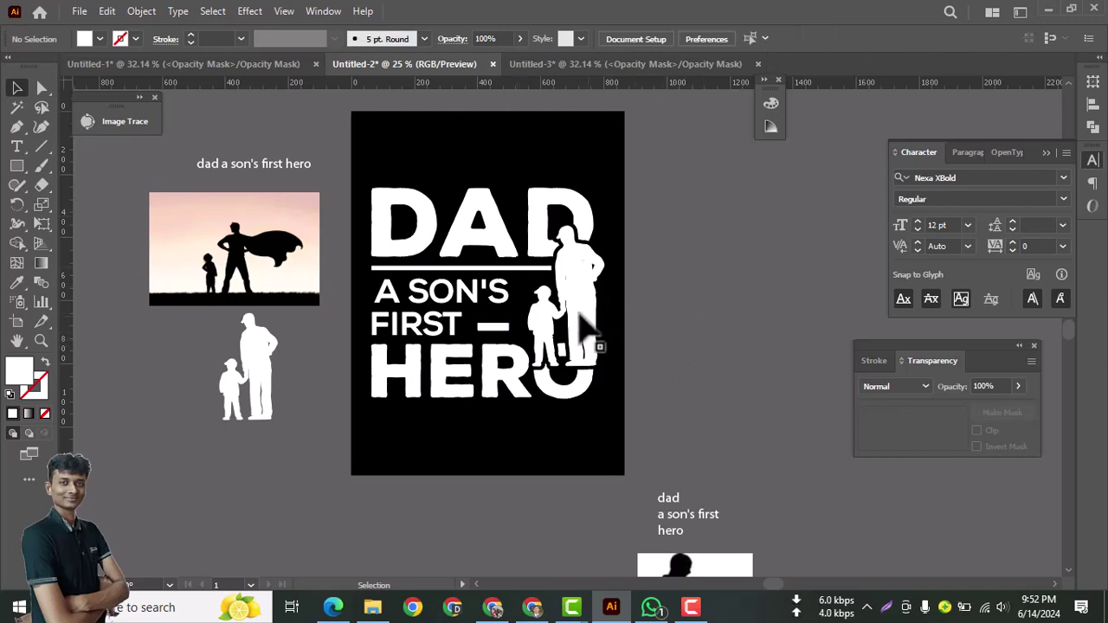
- Duplicate the artboard together with its black background and design, placing the copy directly beside the original
{"action": "left_click_drag", "start_coordinate": [675, 376], "coordinate": [540, 356]}
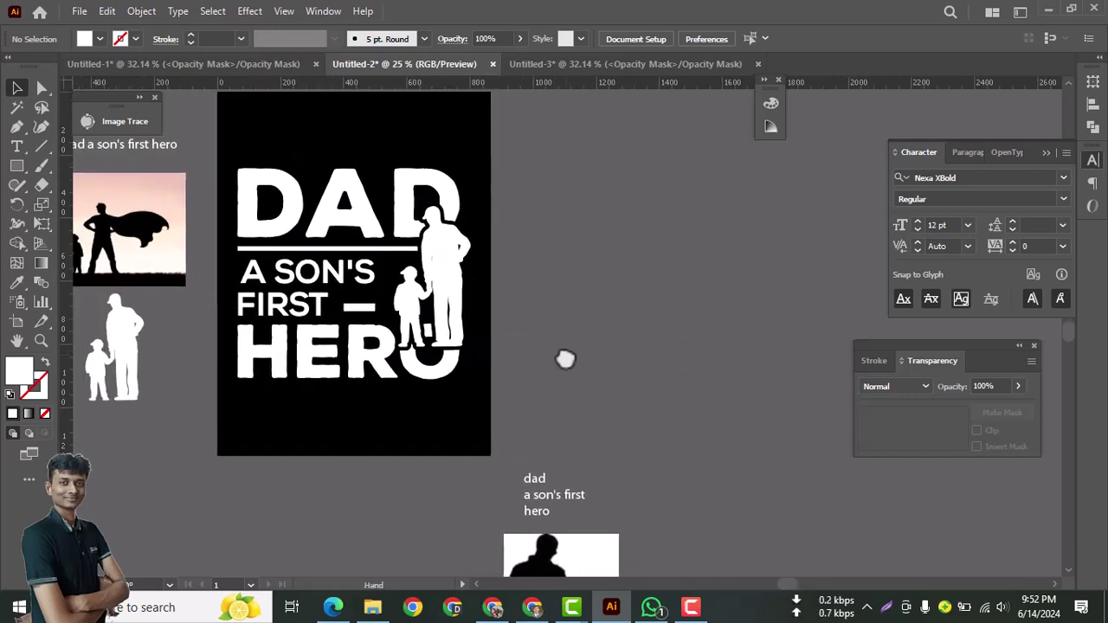
{"action": "left_click", "coordinate": [368, 118]}
{"action": "left_click_drag", "start_coordinate": [618, 303], "coordinate": [538, 344]}
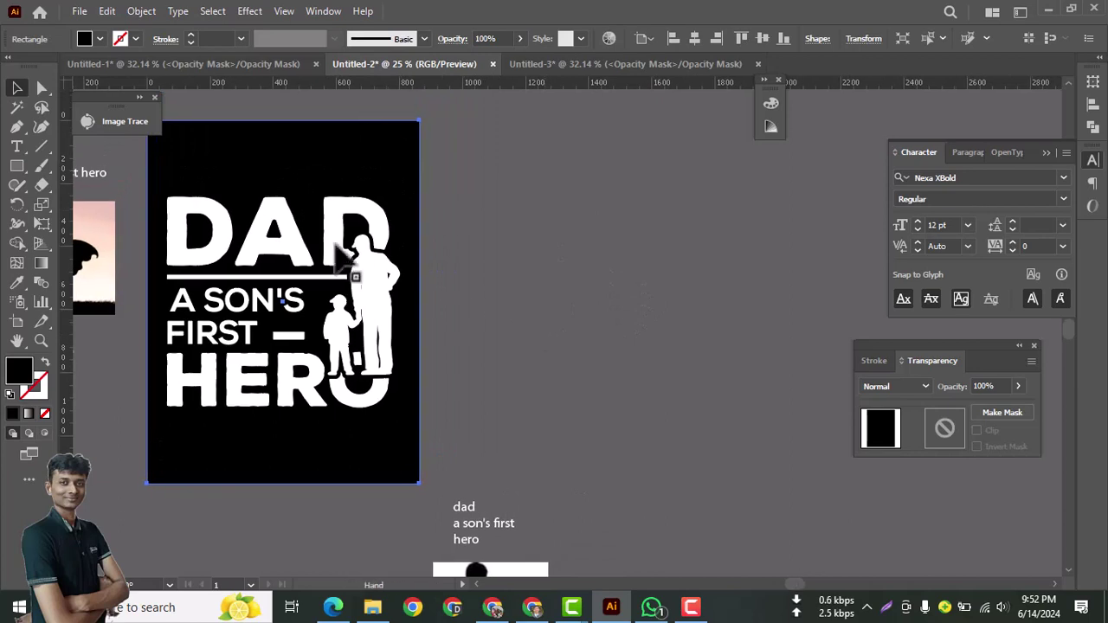
{"action": "left_click", "coordinate": [17, 318]}
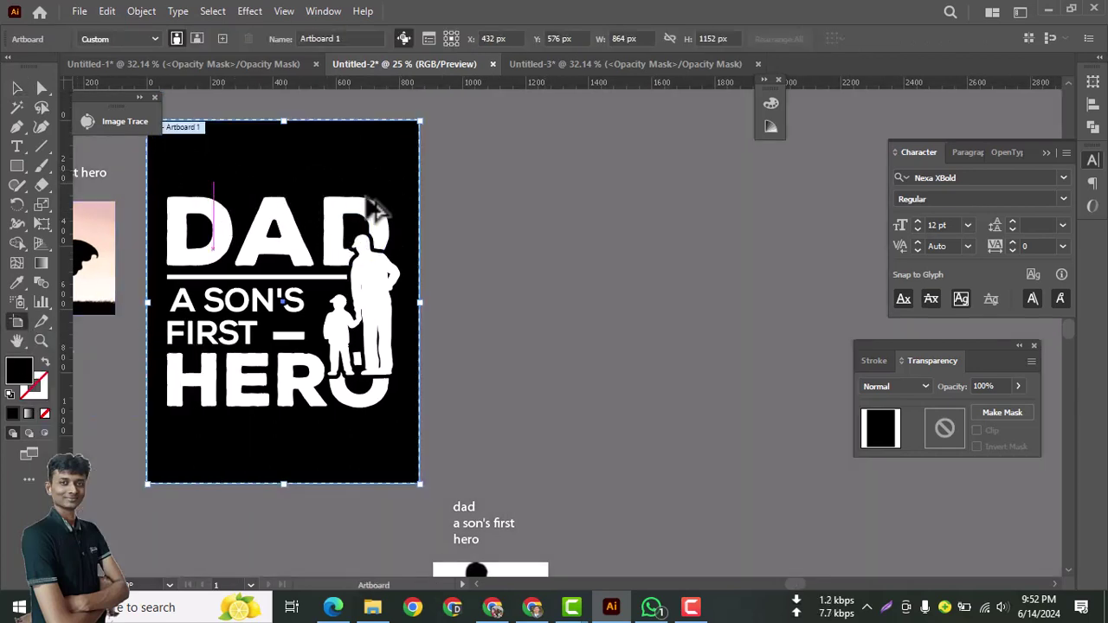
{"action": "left_click_drag", "start_coordinate": [376, 207], "coordinate": [525, 211]}
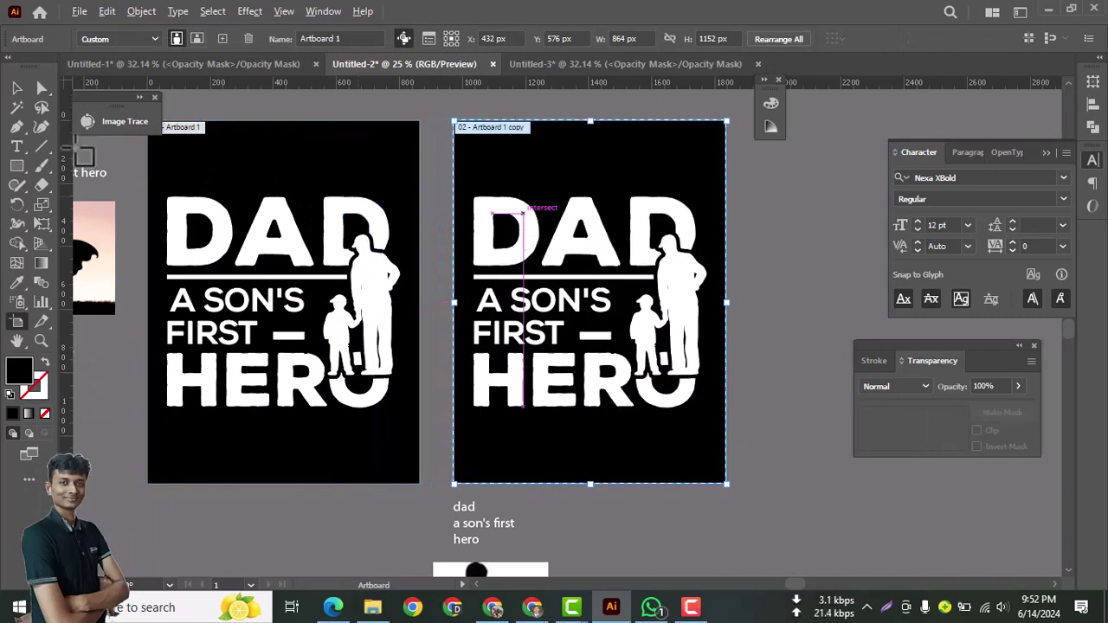
- Lock the black background rectangle on the copied artboard
{"action": "left_click", "coordinate": [16, 88]}
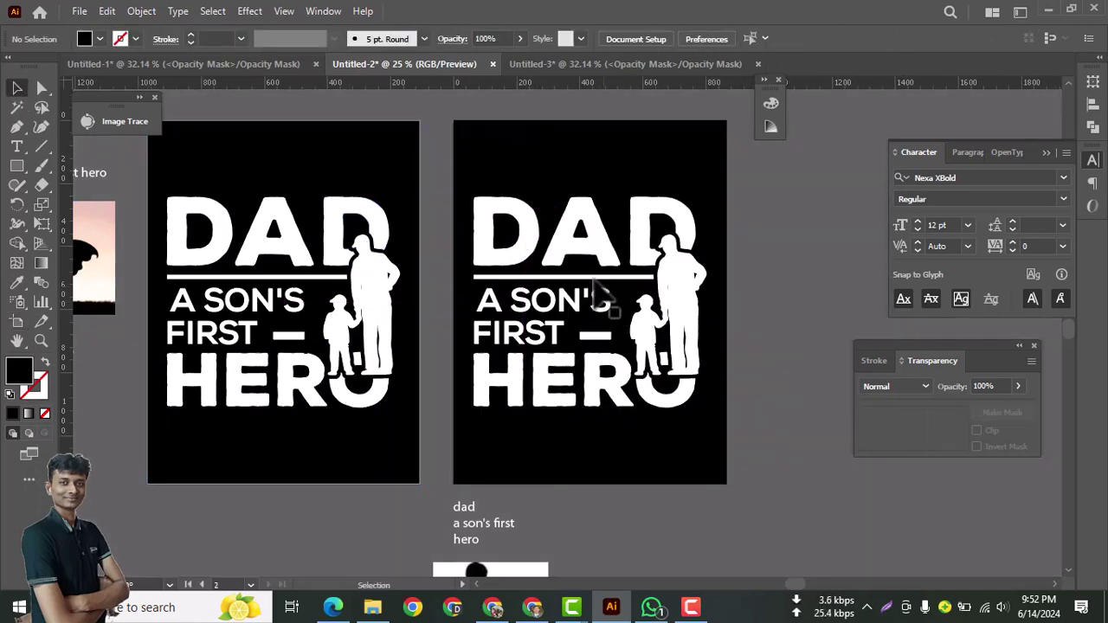
{"action": "left_click", "coordinate": [566, 178]}
{"action": "key", "text": "ctrl+2"}
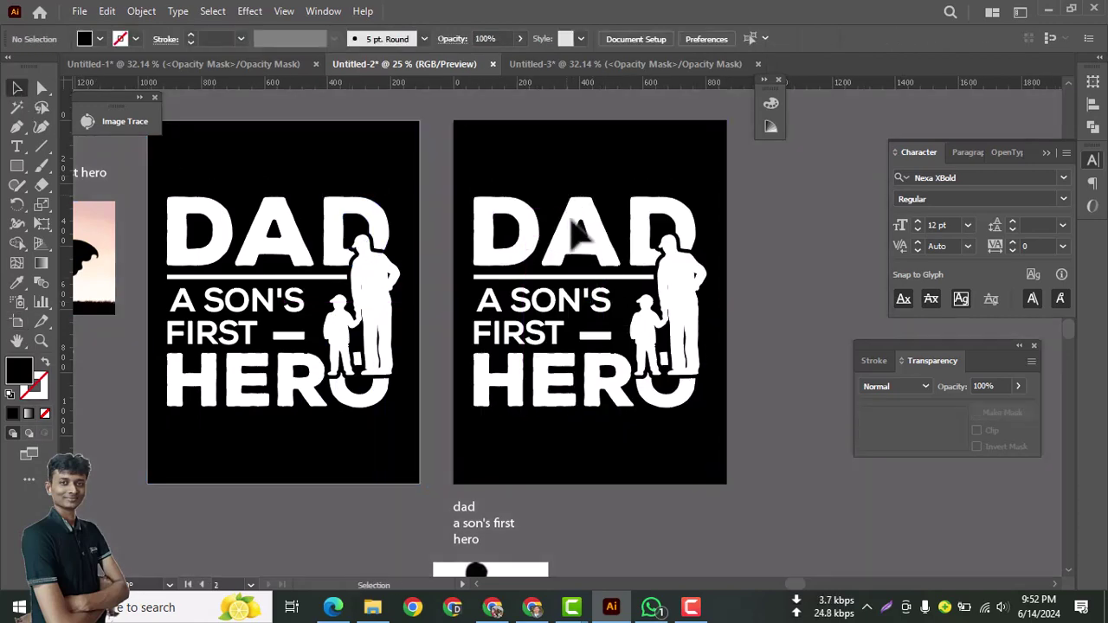
{"action": "left_click", "coordinate": [580, 232]}
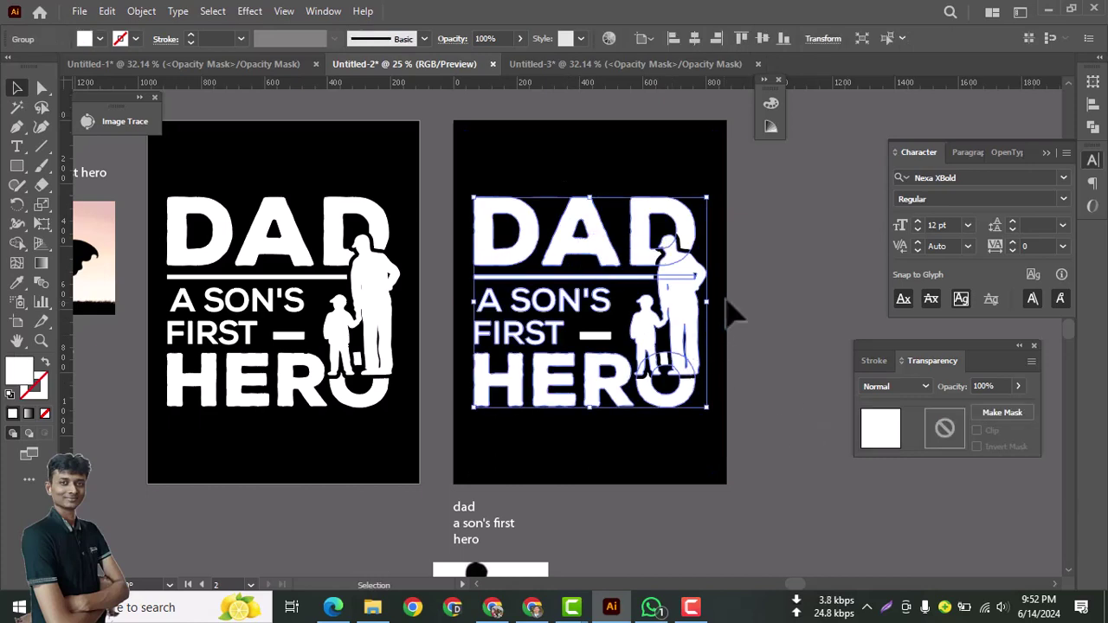
{"action": "left_click", "coordinate": [726, 298]}
{"action": "left_click", "coordinate": [640, 246]}
{"action": "left_click", "coordinate": [717, 302]}
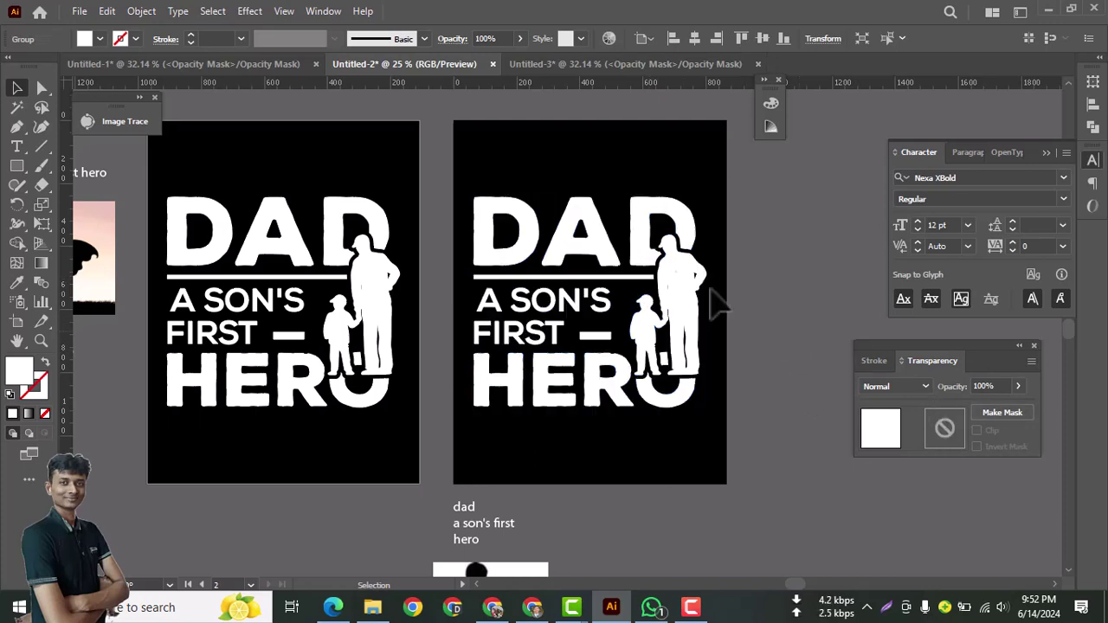
{"action": "left_click", "coordinate": [667, 277]}
{"action": "left_click", "coordinate": [759, 341]}
{"action": "right_click", "coordinate": [684, 291]}
{"action": "left_click", "coordinate": [755, 426]}
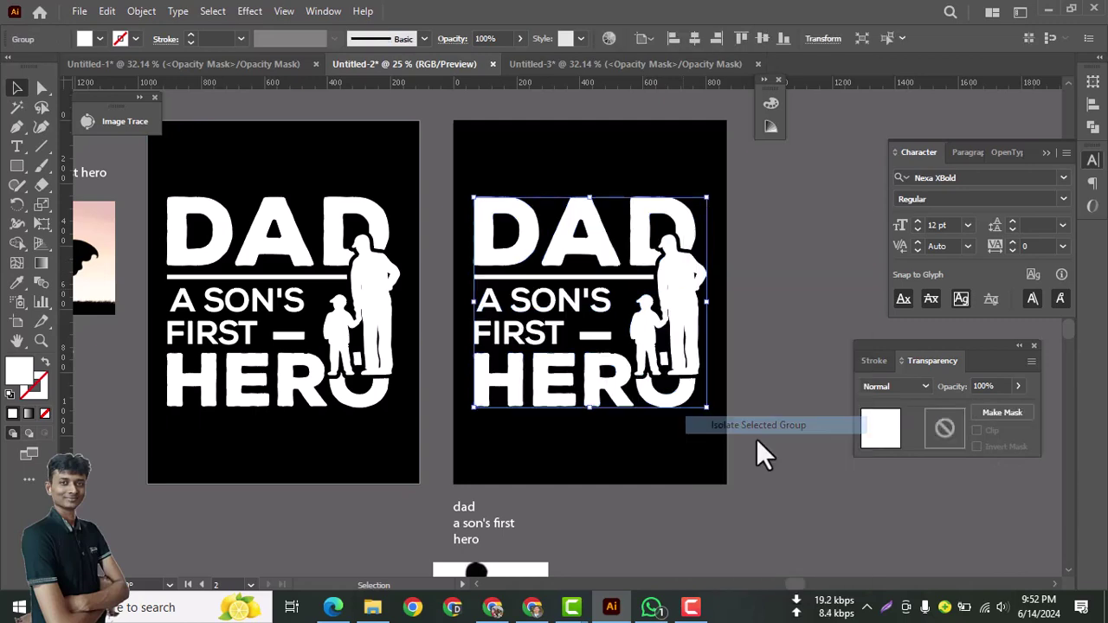
{"action": "double_click", "coordinate": [804, 338]}
- Ungroup the text-and-silhouette design on the copied artboard
{"action": "left_click", "coordinate": [661, 279]}
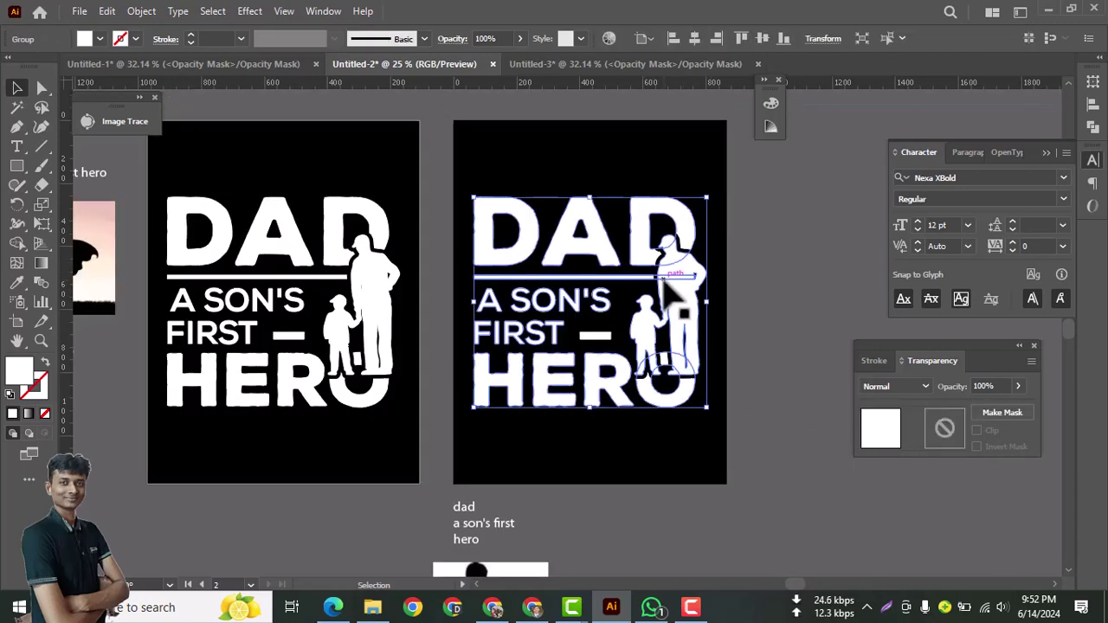
{"action": "right_click", "coordinate": [667, 292]}
{"action": "left_click", "coordinate": [770, 442]}
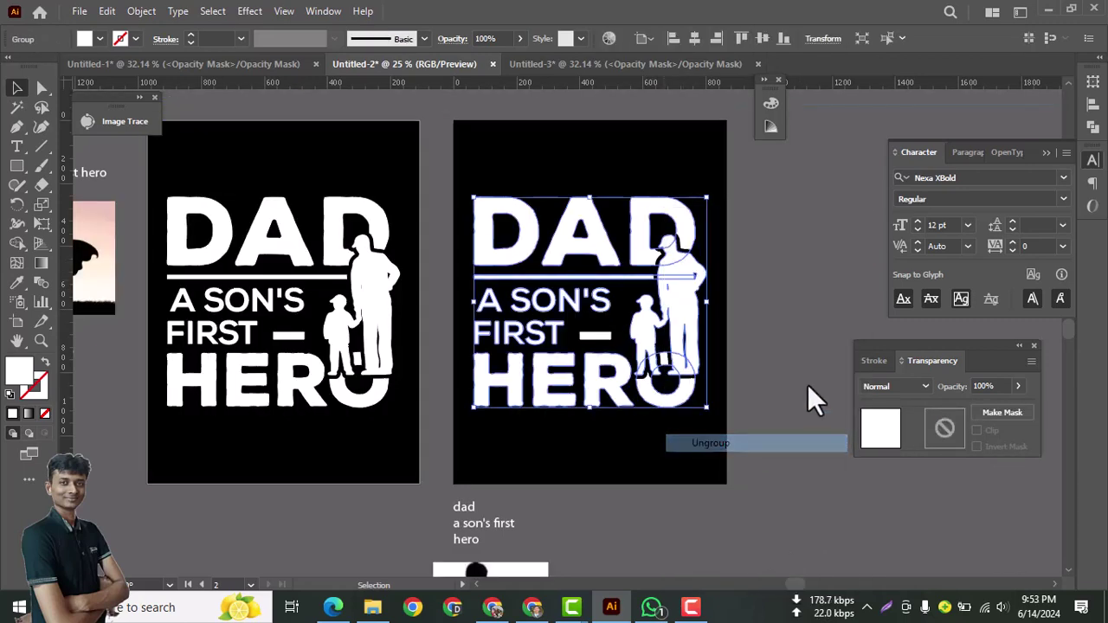
- Release the text group's opacity mask on the copied artboard and cut the black offset silhouette shape
{"action": "left_click", "coordinate": [660, 299]}
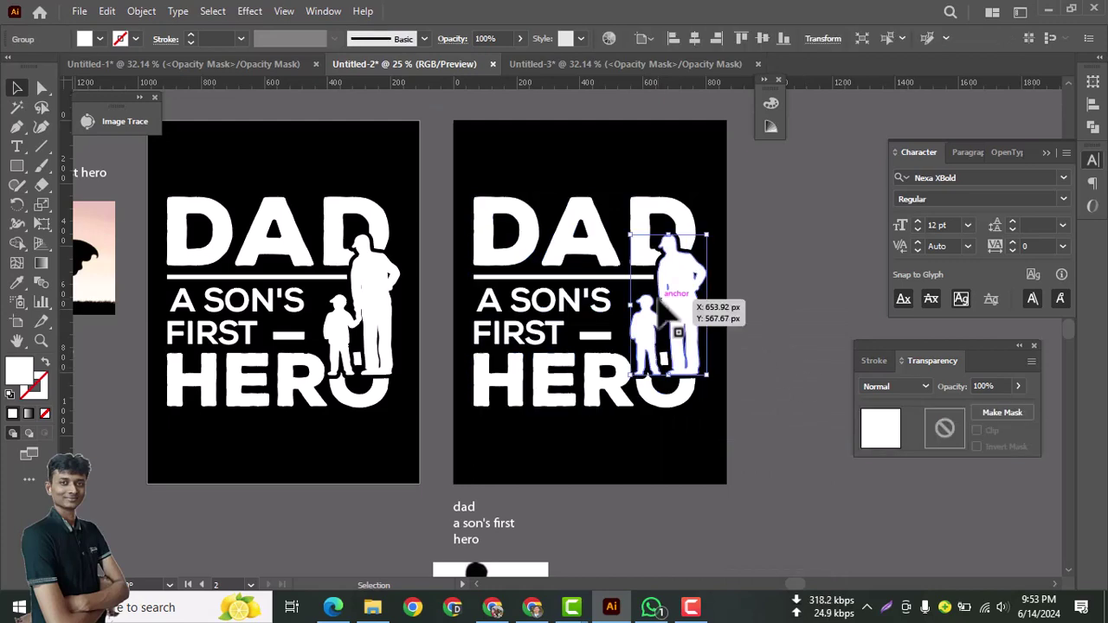
{"action": "left_click", "coordinate": [610, 275], "text": "shift"}
{"action": "left_click", "coordinate": [941, 422]}
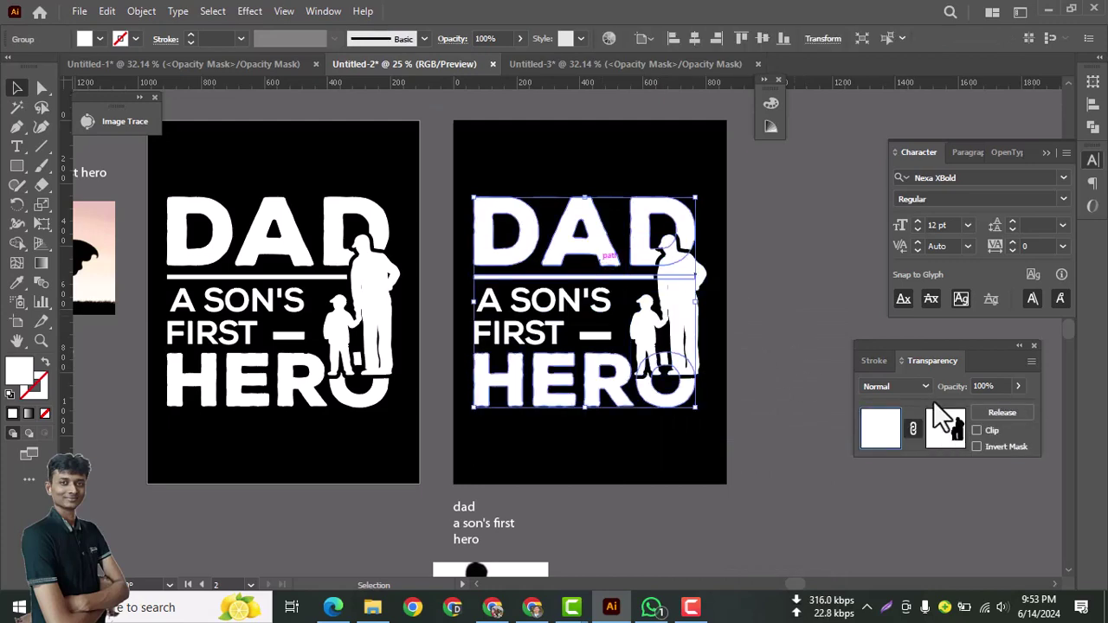
{"action": "left_click", "coordinate": [997, 413]}
{"action": "left_click", "coordinate": [831, 301]}
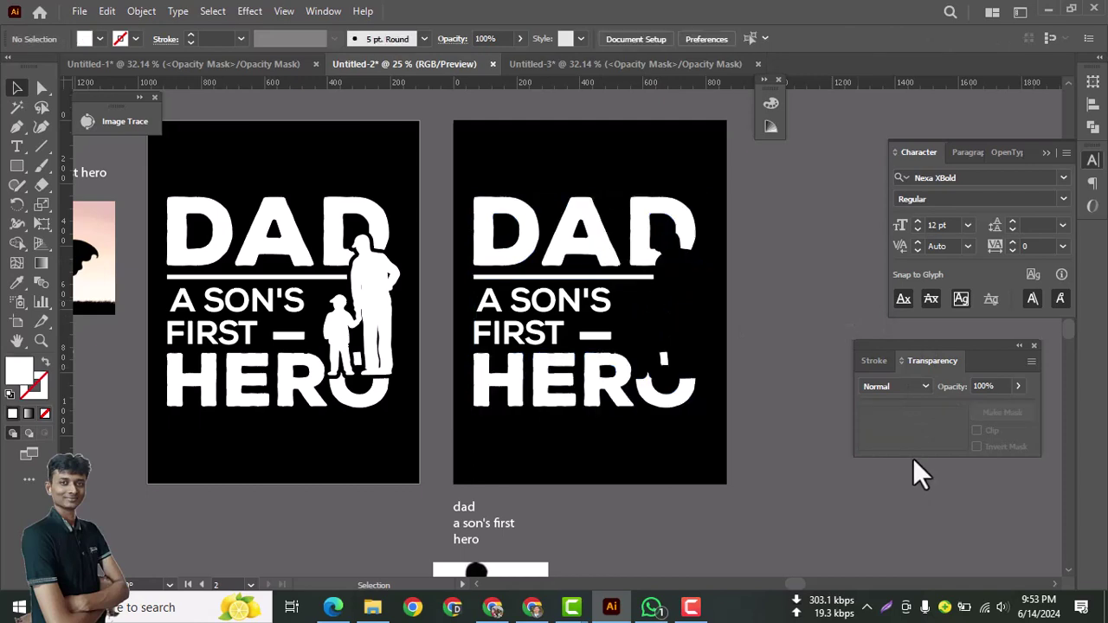
{"action": "left_click", "coordinate": [676, 270]}
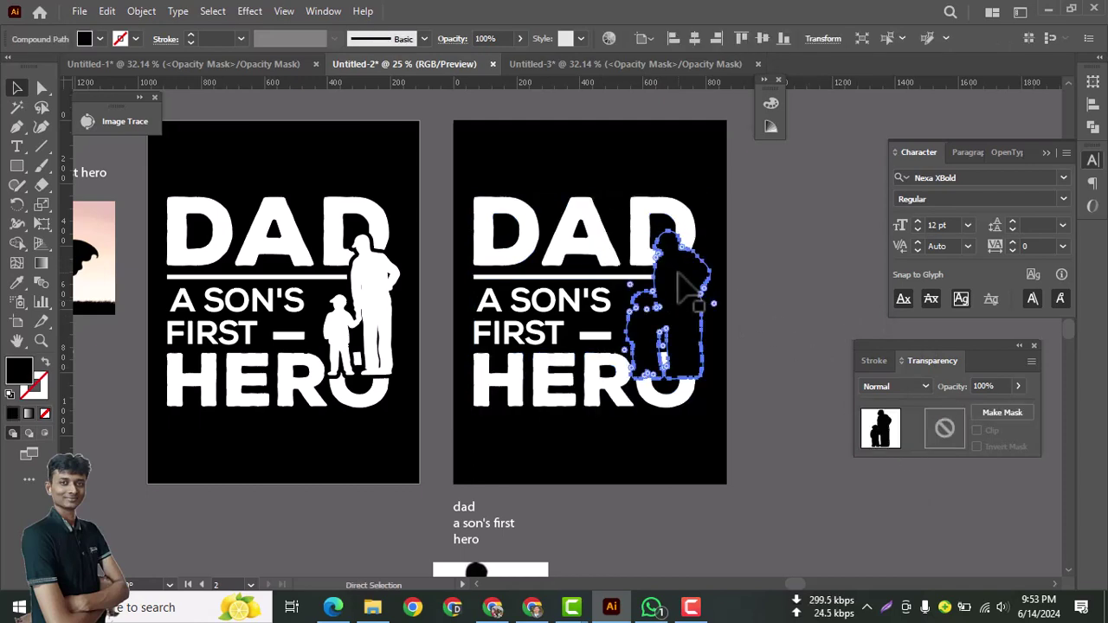
{"action": "key", "text": "ctrl+x"}
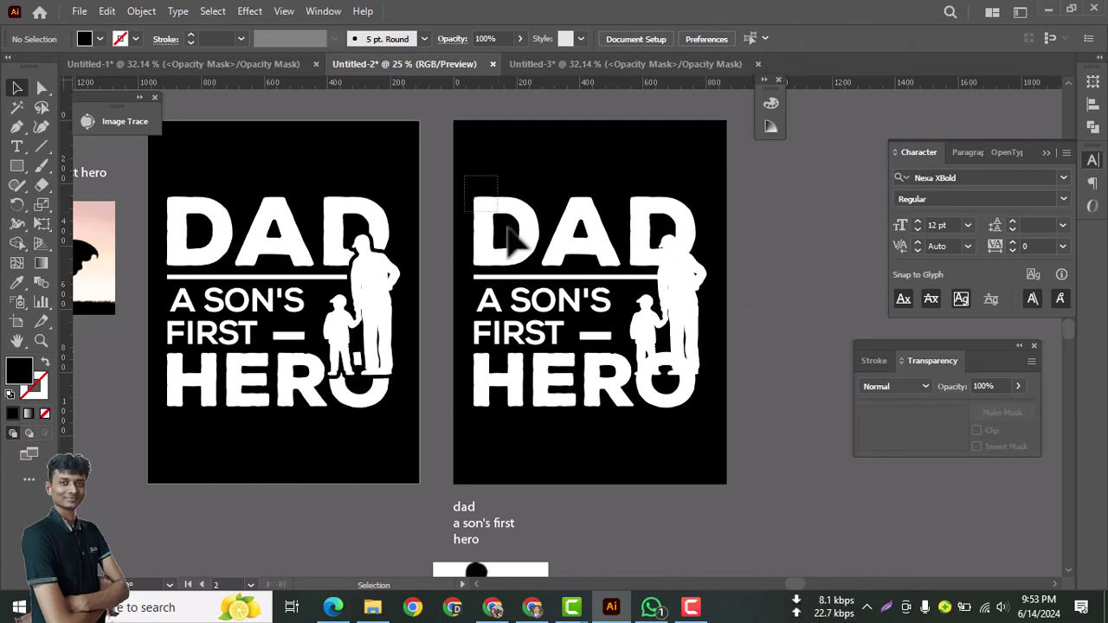
- Select all the text, the line and the dash without the silhouette, rotate them slightly counterclockwise and shift them slightly up and right
{"action": "left_click_drag", "start_coordinate": [602, 360], "coordinate": [675, 416]}
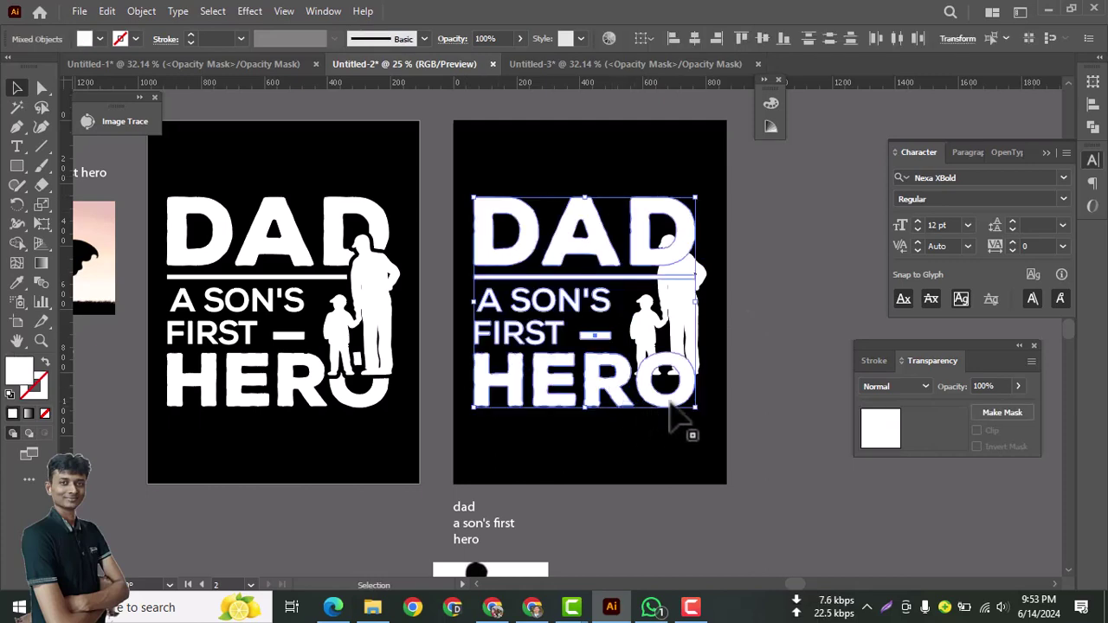
{"action": "left_click", "coordinate": [684, 418]}
{"action": "left_click", "coordinate": [676, 401]}
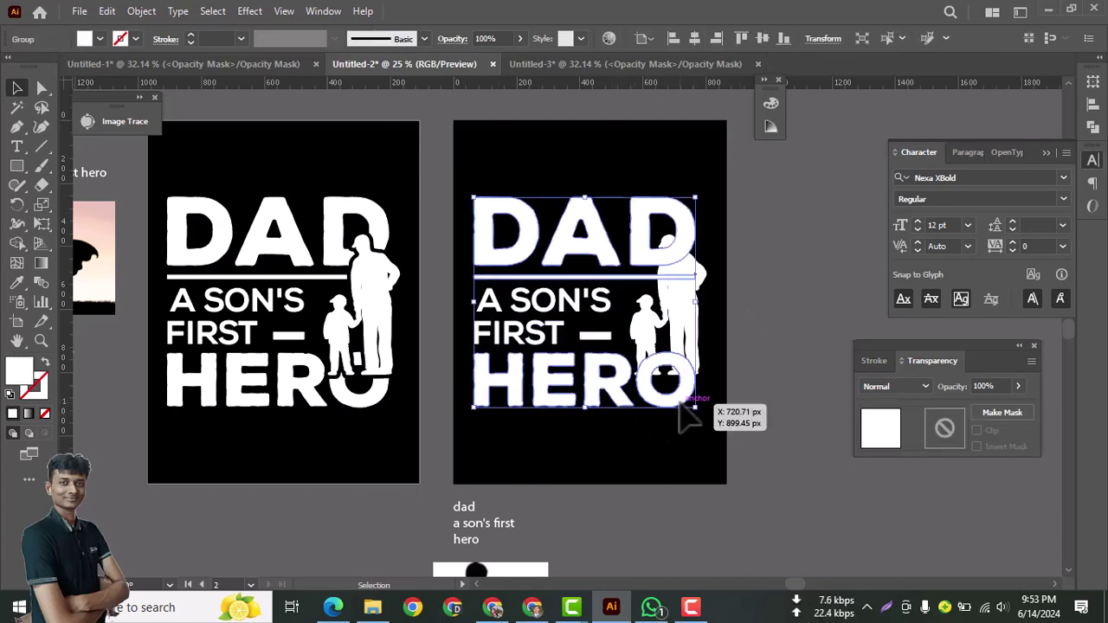
{"action": "left_click", "coordinate": [535, 303], "text": "shift"}
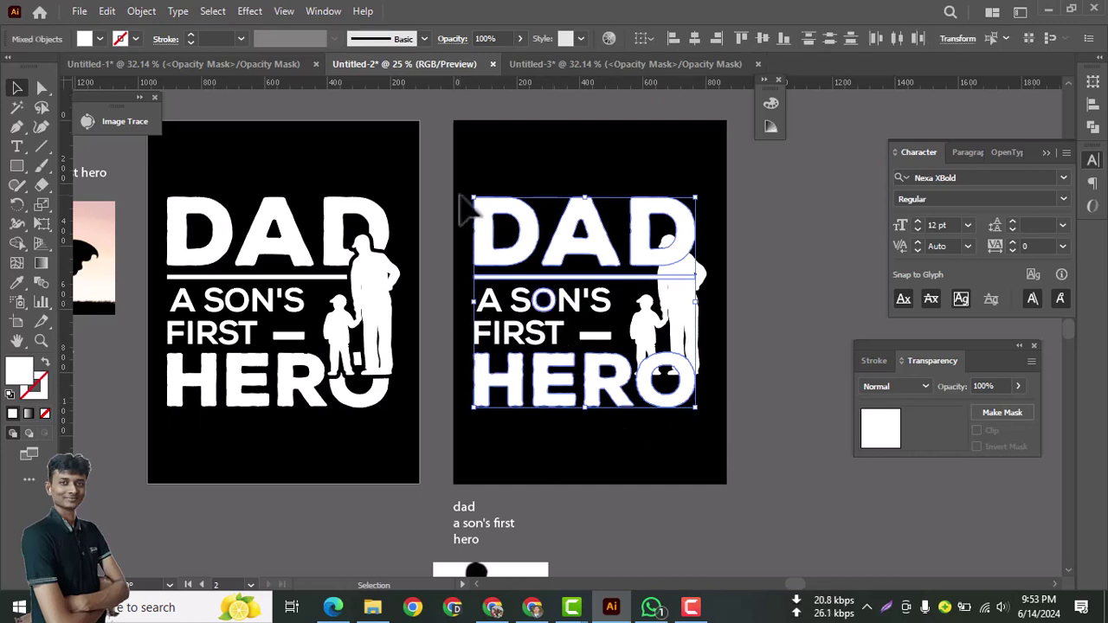
{"action": "left_click_drag", "start_coordinate": [465, 173], "coordinate": [632, 424]}
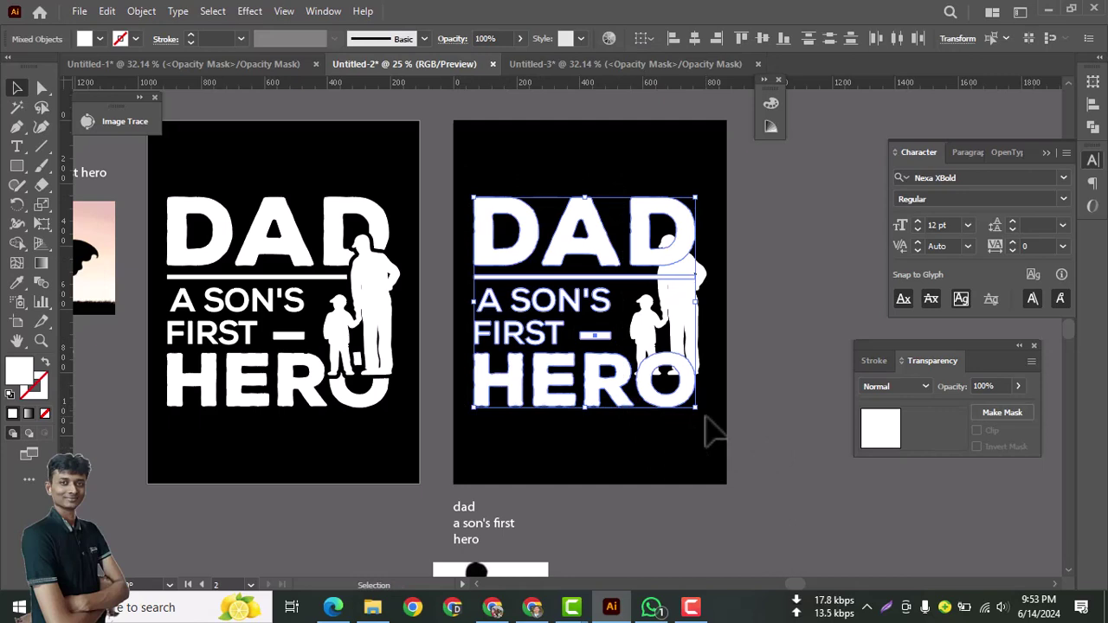
{"action": "left_click_drag", "start_coordinate": [705, 418], "coordinate": [721, 408]}
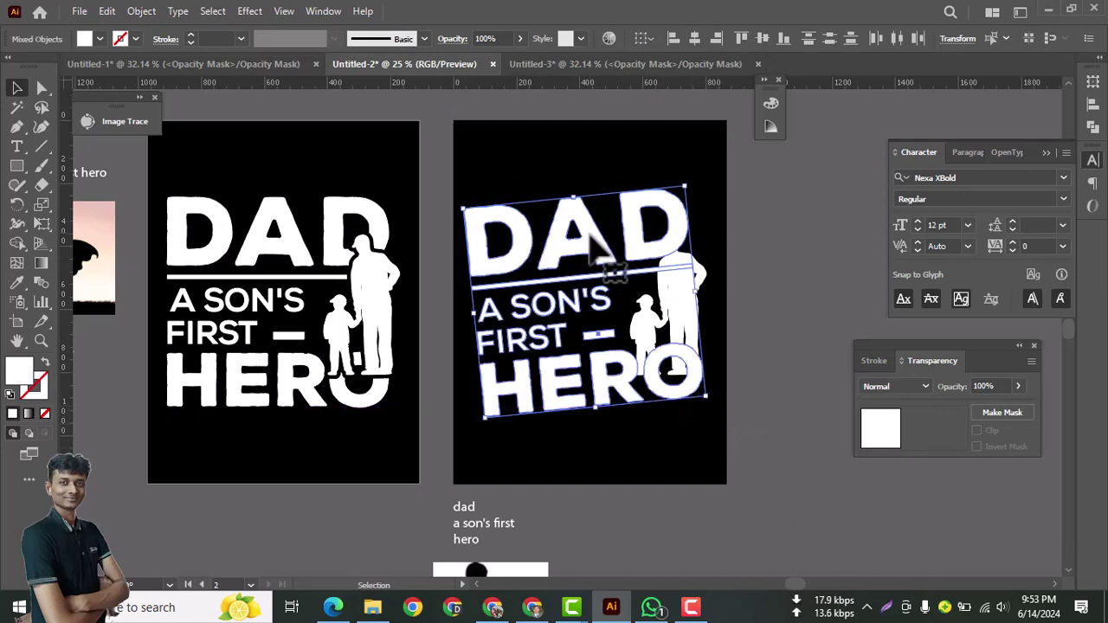
{"action": "left_click_drag", "start_coordinate": [593, 235], "coordinate": [600, 226]}
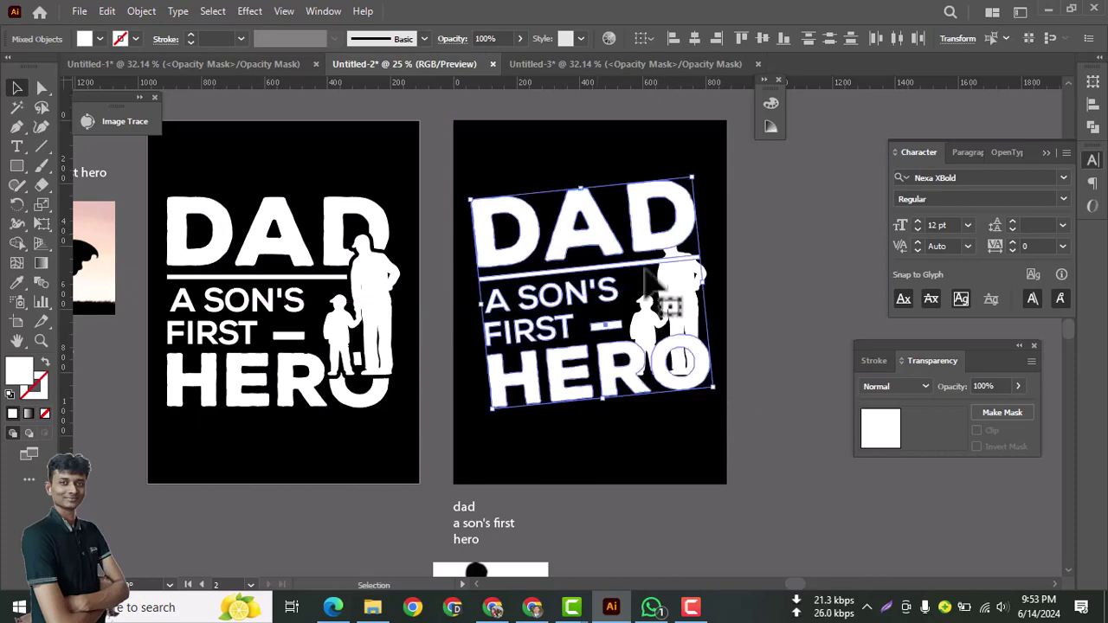
- Move the white father-and-son silhouette off the tilted DAD A SON'S FIRST HERO design and delete it
{"action": "left_click", "coordinate": [786, 346]}
{"action": "left_click_drag", "start_coordinate": [699, 327], "coordinate": [800, 297]}
{"action": "scroll", "coordinate": [801, 297], "scroll_direction": "up", "scroll_amount": 2}
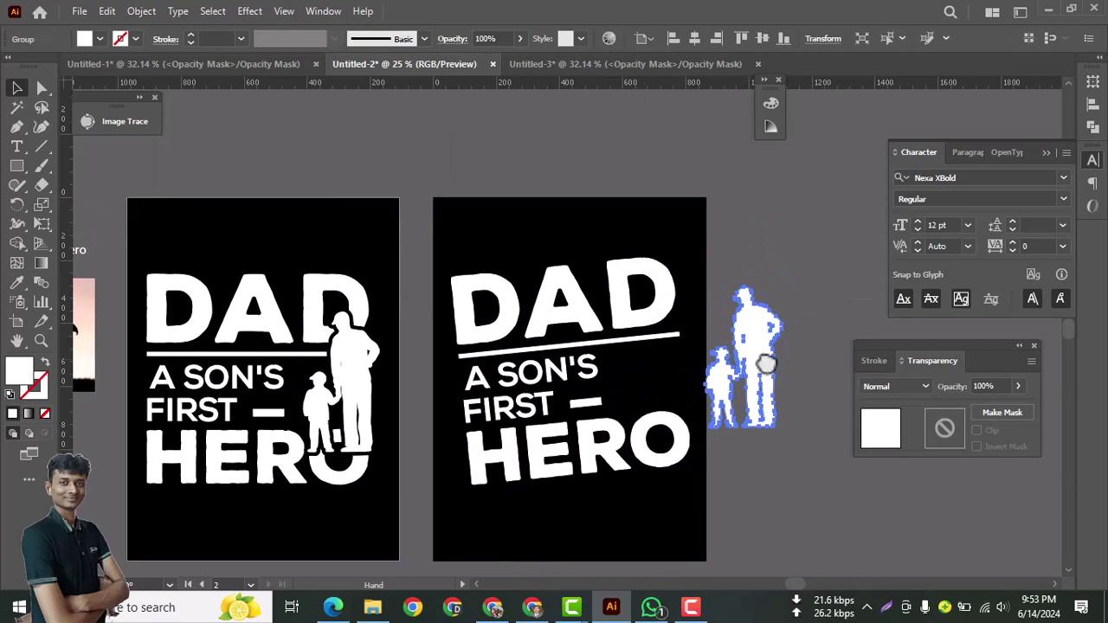
{"action": "mouse_move", "coordinate": [767, 359]}
{"action": "left_mouse_down"}
{"action": "mouse_move", "coordinate": [683, 372]}
{"action": "mouse_move", "coordinate": [653, 346]}
{"action": "mouse_move", "coordinate": [668, 368]}
{"action": "mouse_move", "coordinate": [758, 339]}
{"action": "left_mouse_up"}
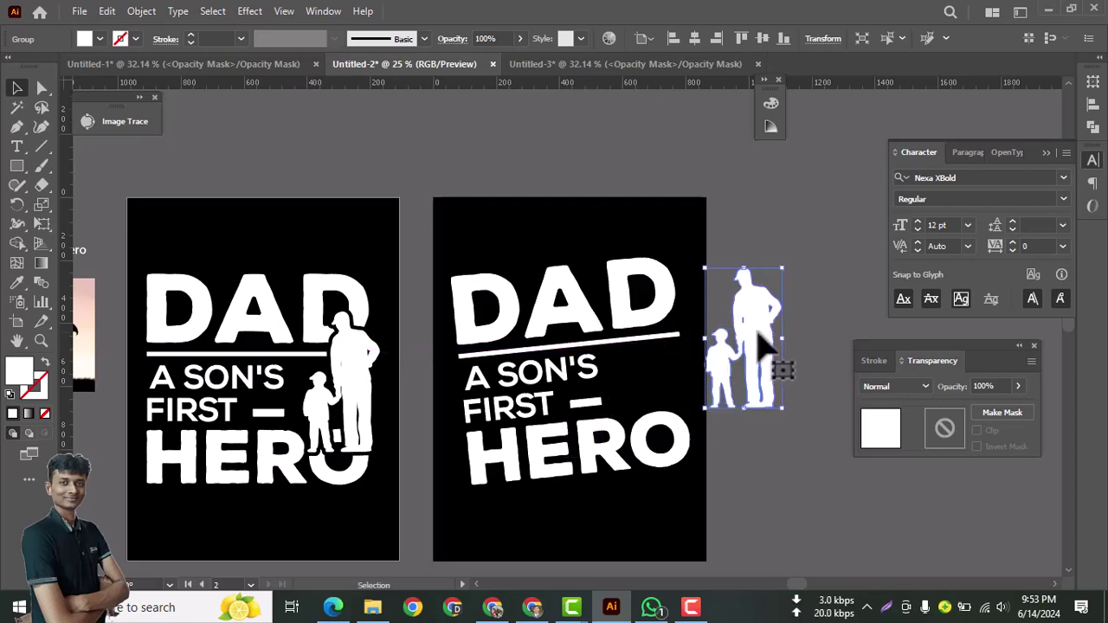
{"action": "key", "text": "Delete"}
- Try to trace the small superhero father photo in black and white with Ignore White enabled, and undo the attempt
{"action": "key", "text": "ctrl+minus"}
{"action": "key", "text": "ctrl+minus"}
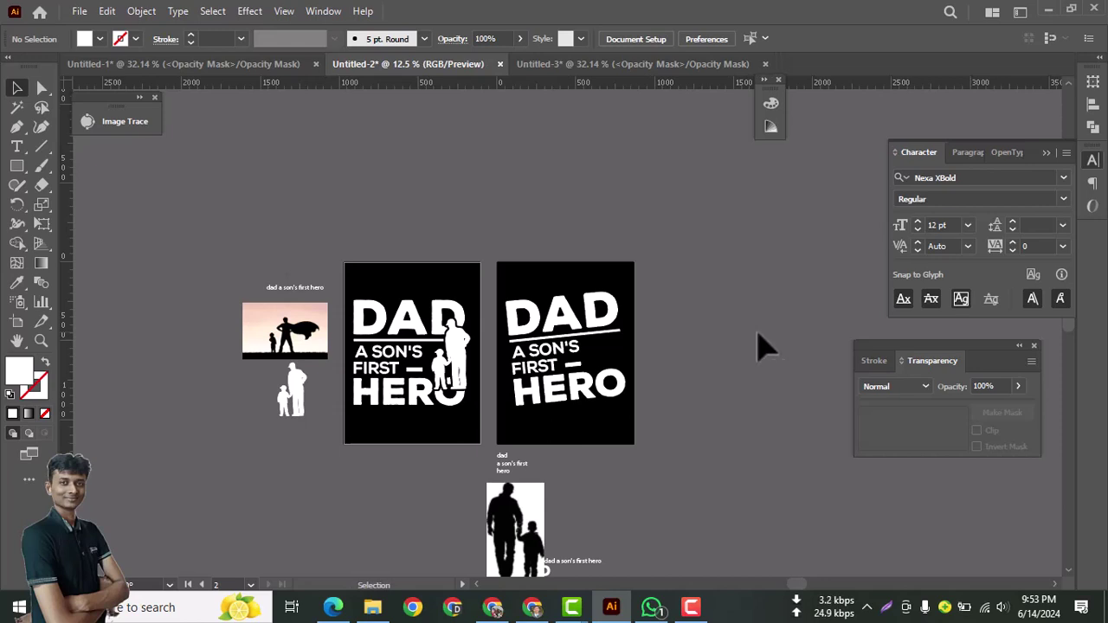
{"action": "left_click_drag", "start_coordinate": [699, 358], "coordinate": [696, 315]}
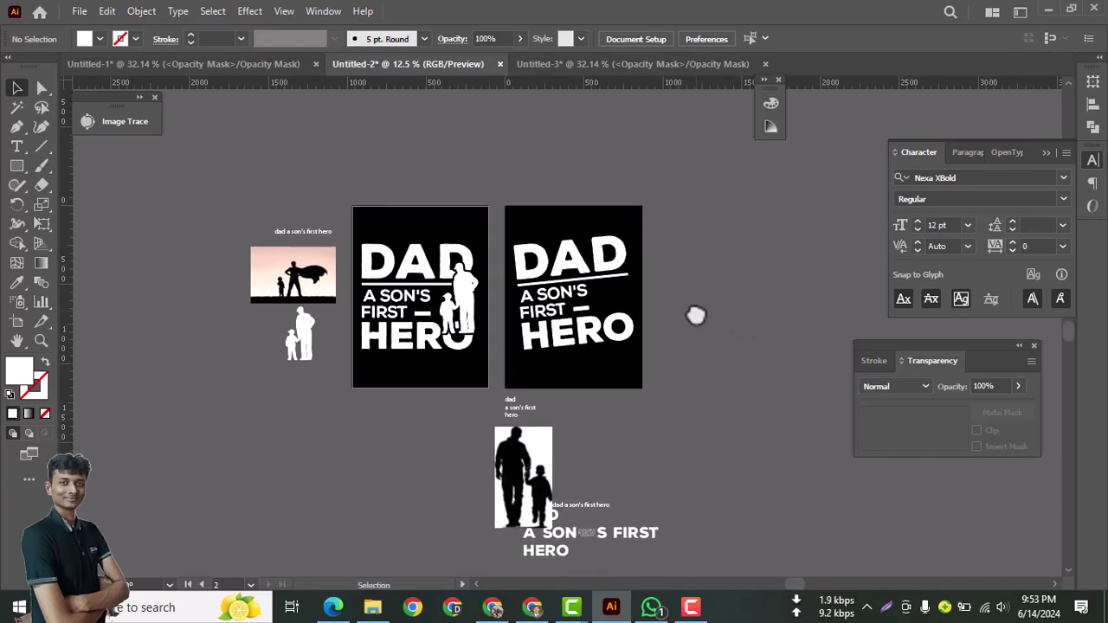
{"action": "left_click_drag", "start_coordinate": [687, 360], "coordinate": [695, 337]}
{"action": "left_click_drag", "start_coordinate": [595, 375], "coordinate": [616, 381]}
{"action": "left_click", "coordinate": [333, 275]}
{"action": "left_click", "coordinate": [377, 285], "text": "ctrl"}
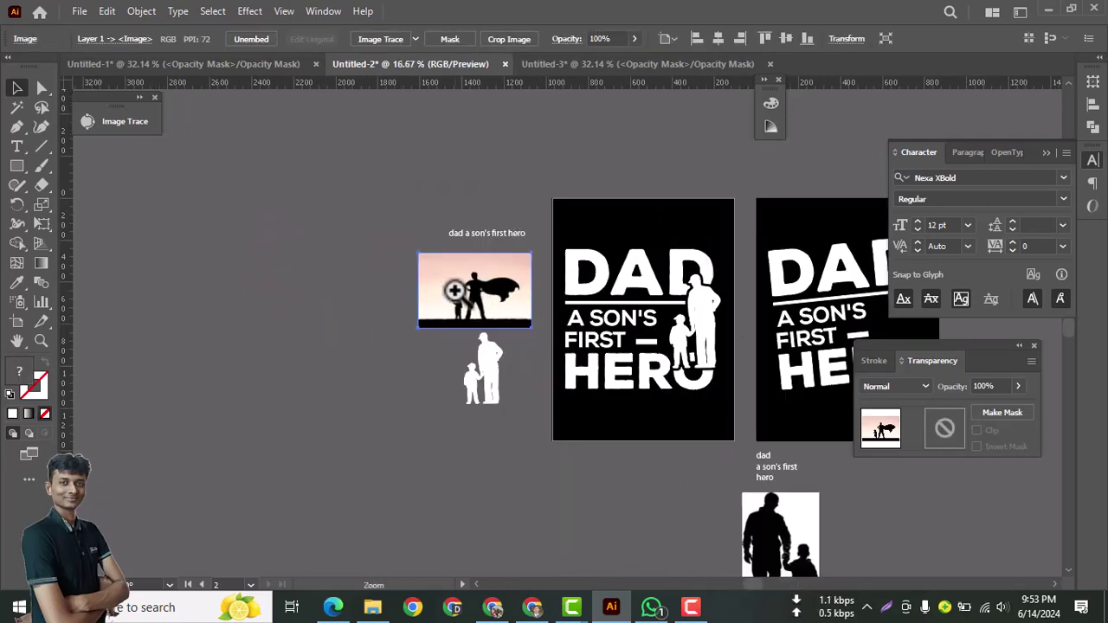
{"action": "left_click", "coordinate": [497, 286], "text": "ctrl"}
{"action": "mouse_move", "coordinate": [507, 311]}
{"action": "left_mouse_down"}
{"action": "mouse_move", "coordinate": [491, 303]}
{"action": "mouse_move", "coordinate": [504, 294]}
{"action": "left_mouse_up"}
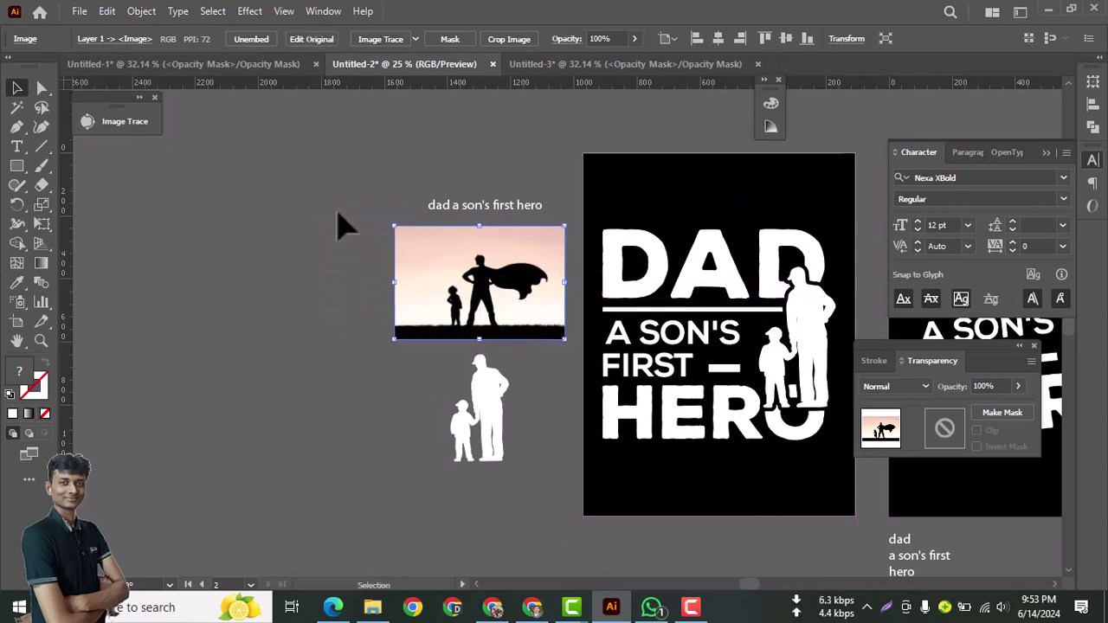
{"action": "left_click", "coordinate": [120, 123]}
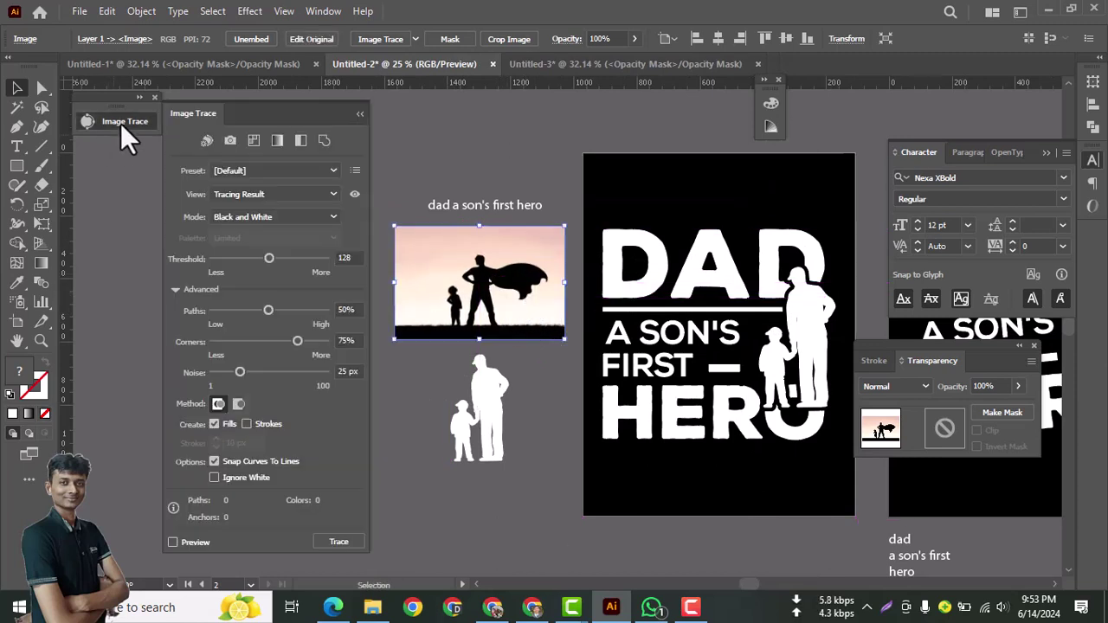
{"action": "left_click", "coordinate": [240, 479]}
{"action": "left_click", "coordinate": [180, 542]}
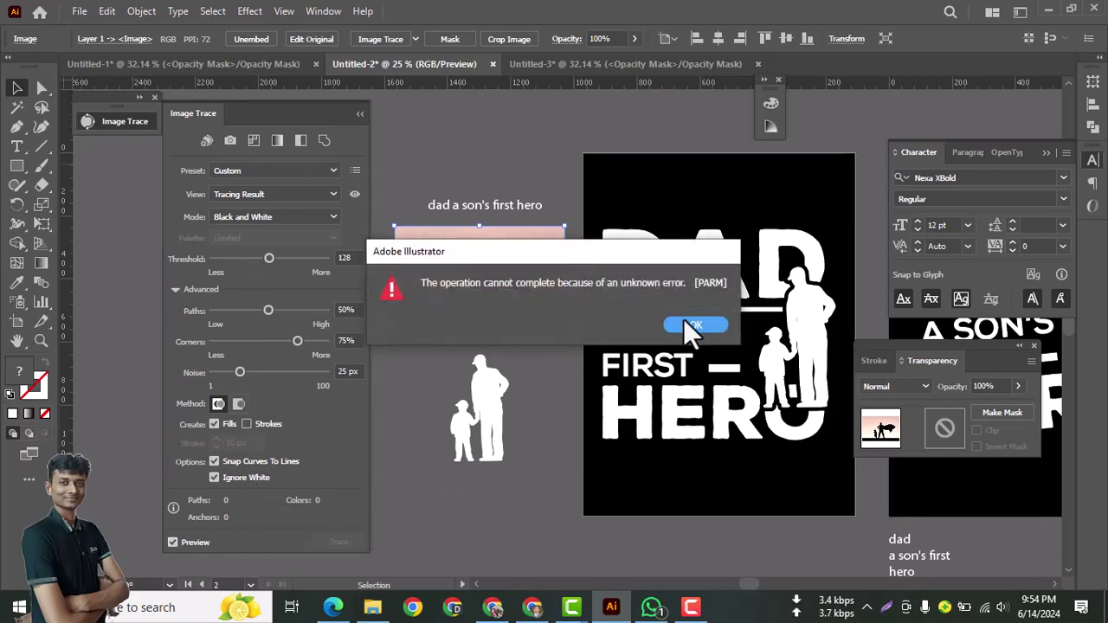
{"action": "left_click", "coordinate": [683, 322]}
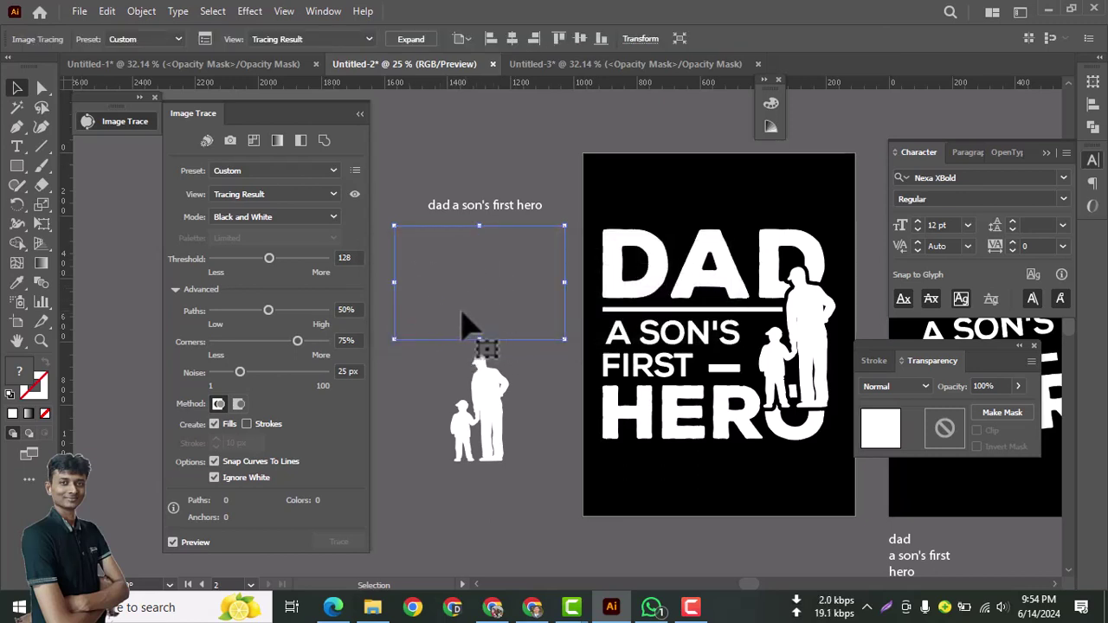
{"action": "key", "text": "ctrl+z"}
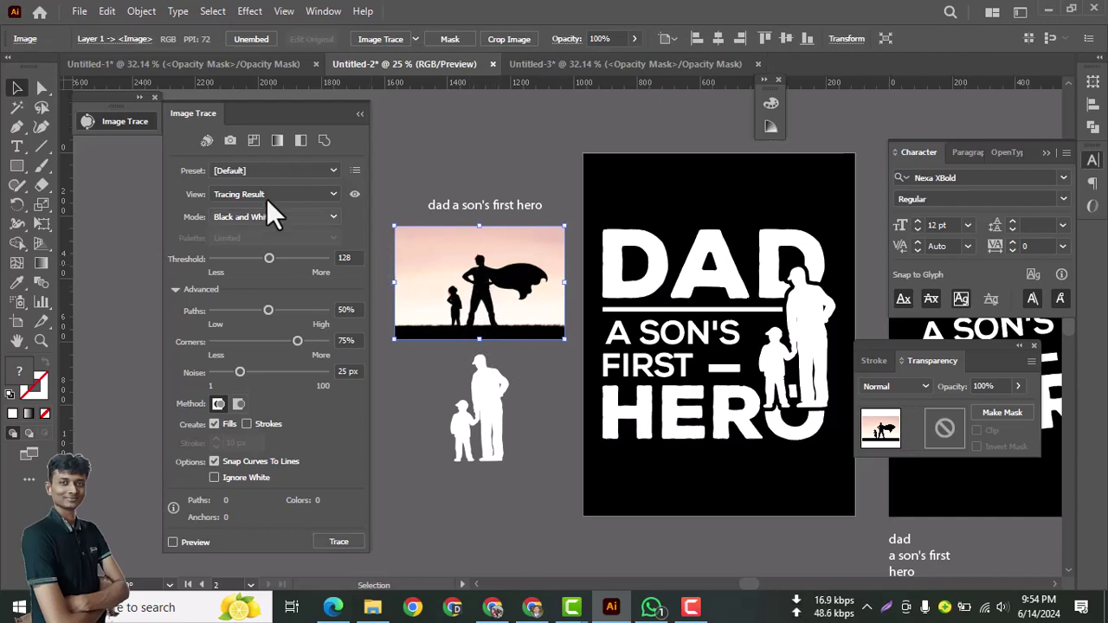
- Try to trace the small superhero photo with the High Fidelity Photo preset, and undo the attempt
{"action": "left_click", "coordinate": [255, 168]}
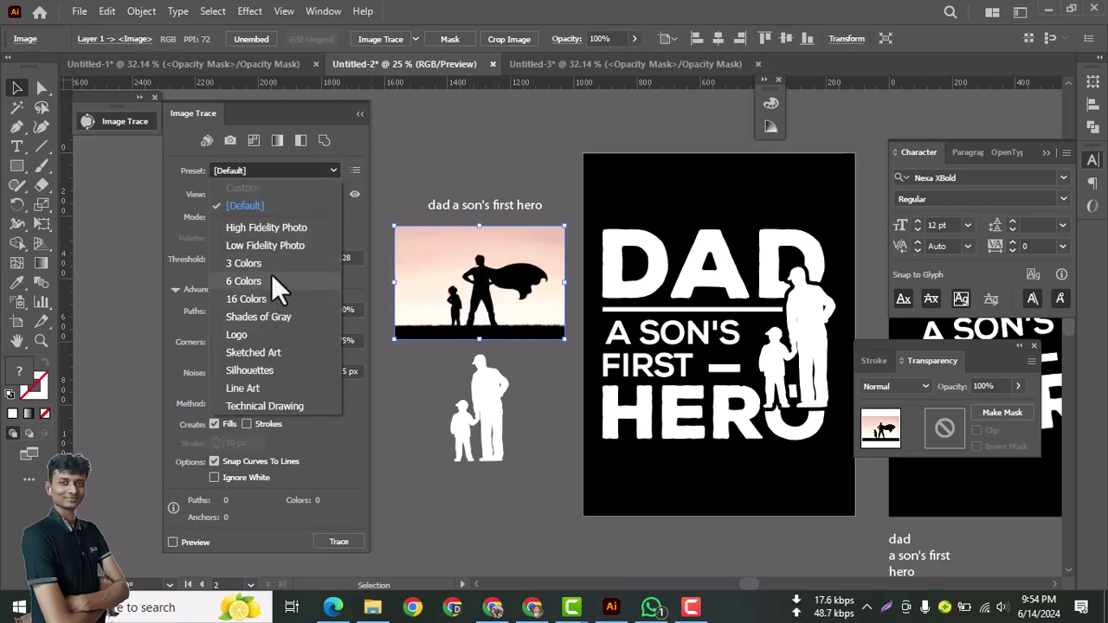
{"action": "left_click", "coordinate": [270, 229]}
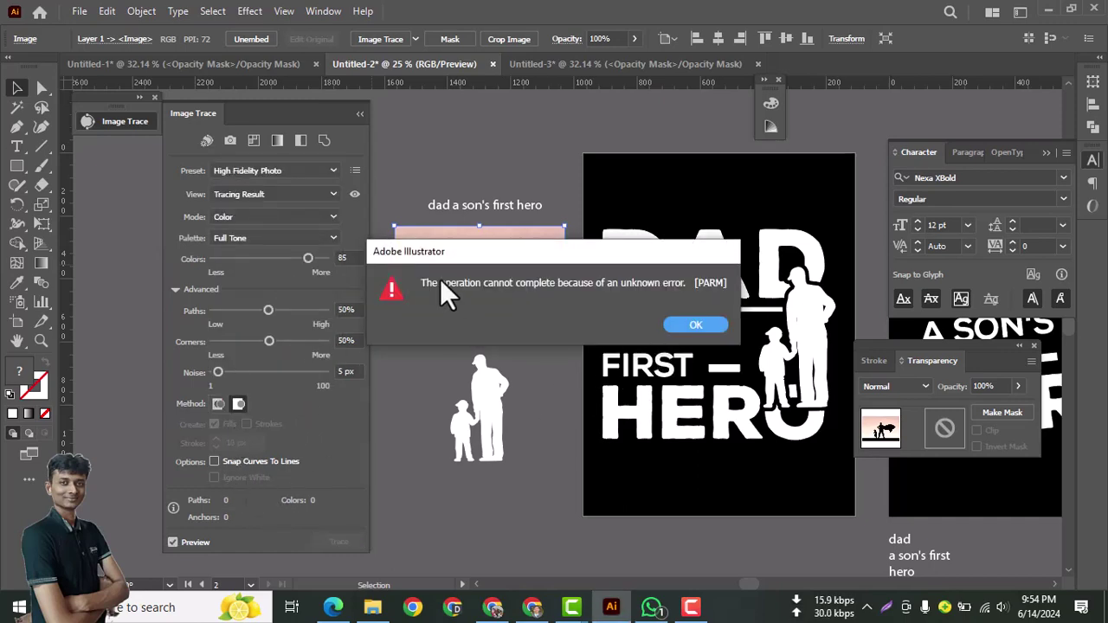
{"action": "left_click", "coordinate": [692, 326]}
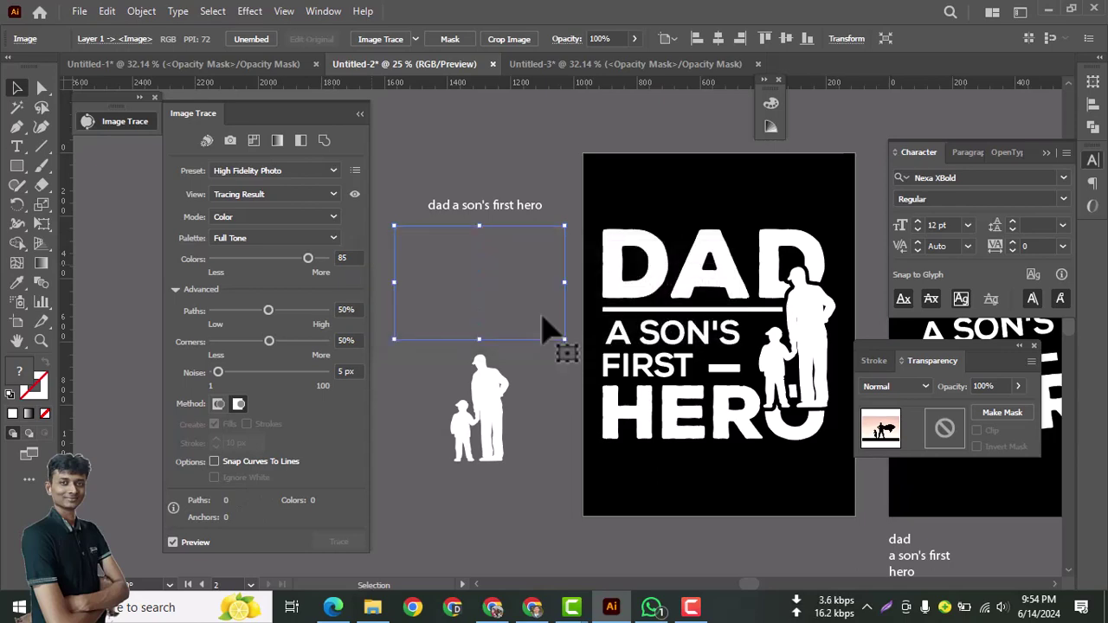
{"action": "left_click", "coordinate": [552, 385]}
{"action": "key", "text": "ctrl+z"}
{"action": "left_click", "coordinate": [525, 415]}
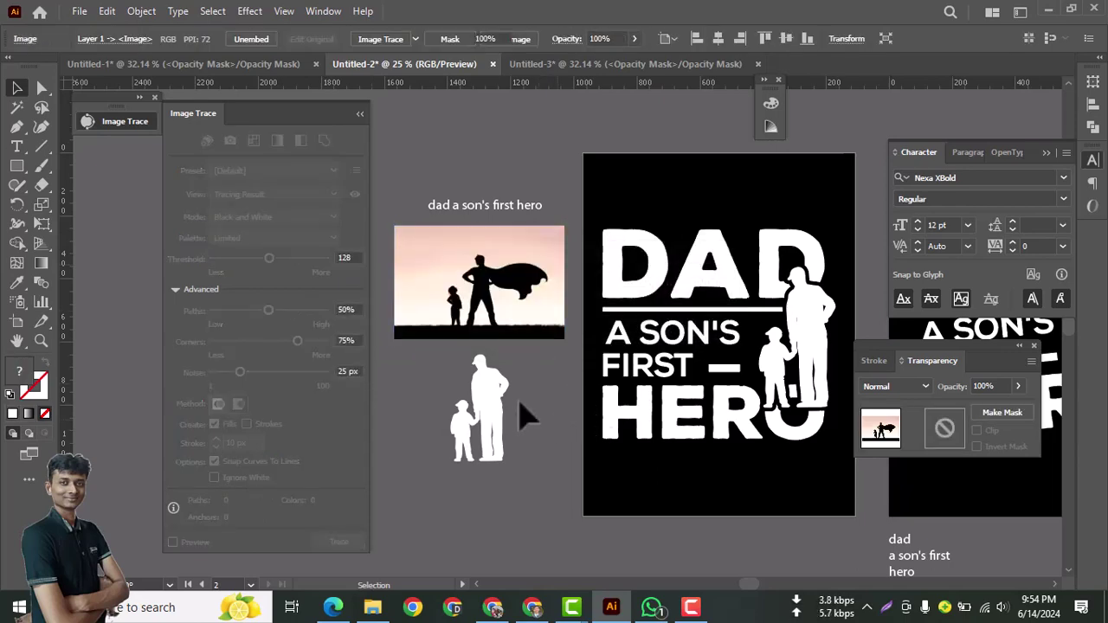
{"action": "mouse_move", "coordinate": [524, 416]}
{"action": "left_mouse_down"}
{"action": "mouse_move", "coordinate": [663, 354]}
{"action": "mouse_move", "coordinate": [641, 403]}
{"action": "left_mouse_up"}
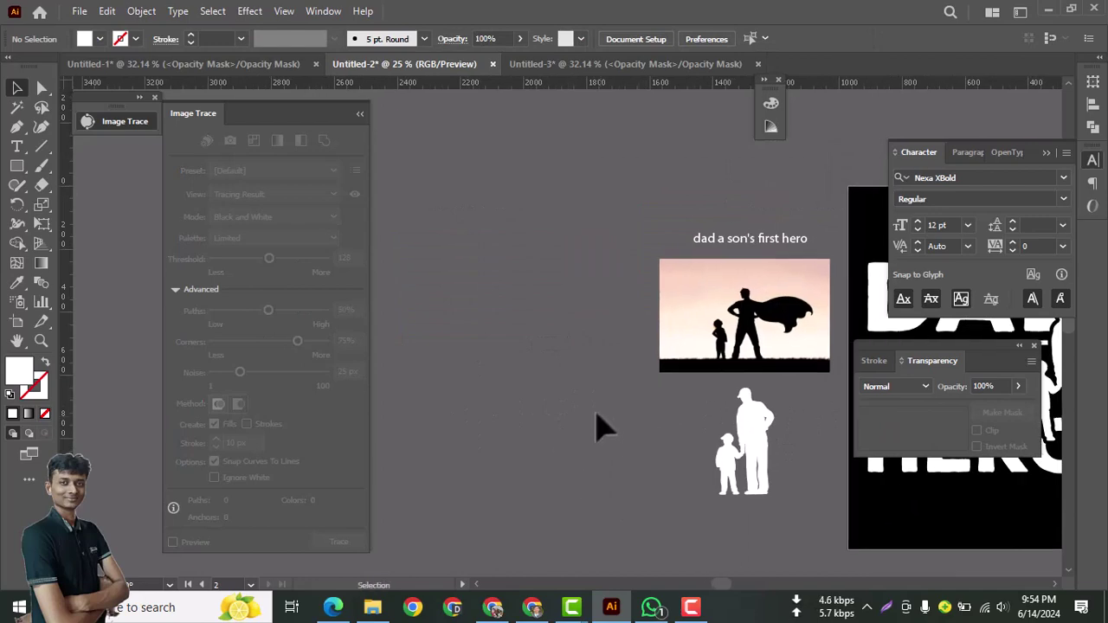
{"action": "left_click", "coordinate": [758, 311]}
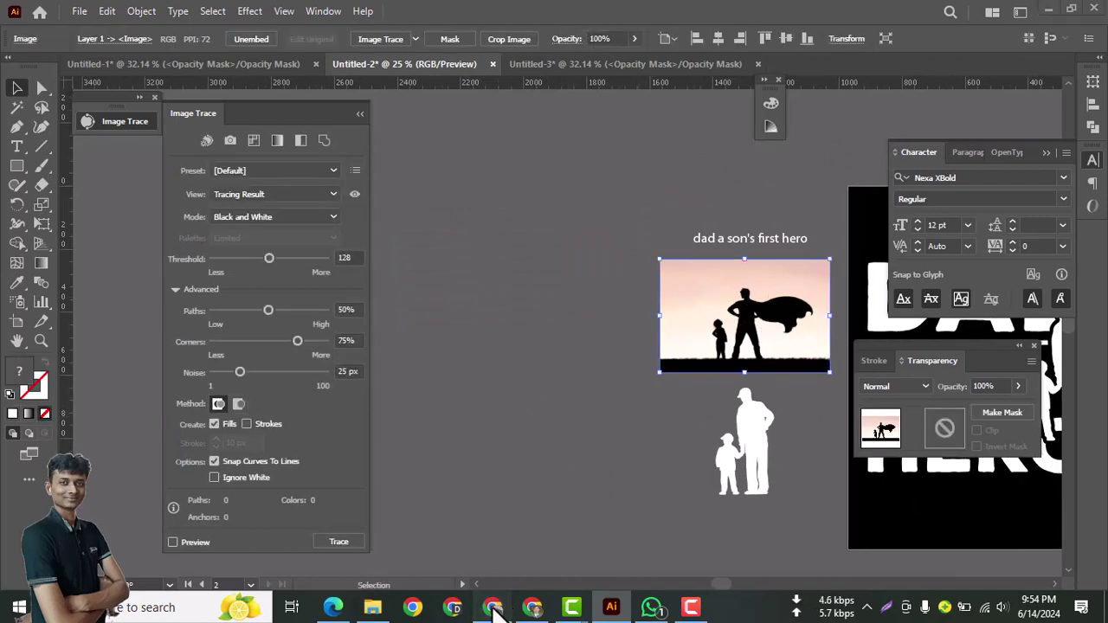
- Switch to Chrome and search Google Images for "silhouette dad hero"
{"action": "left_click", "coordinate": [492, 608]}
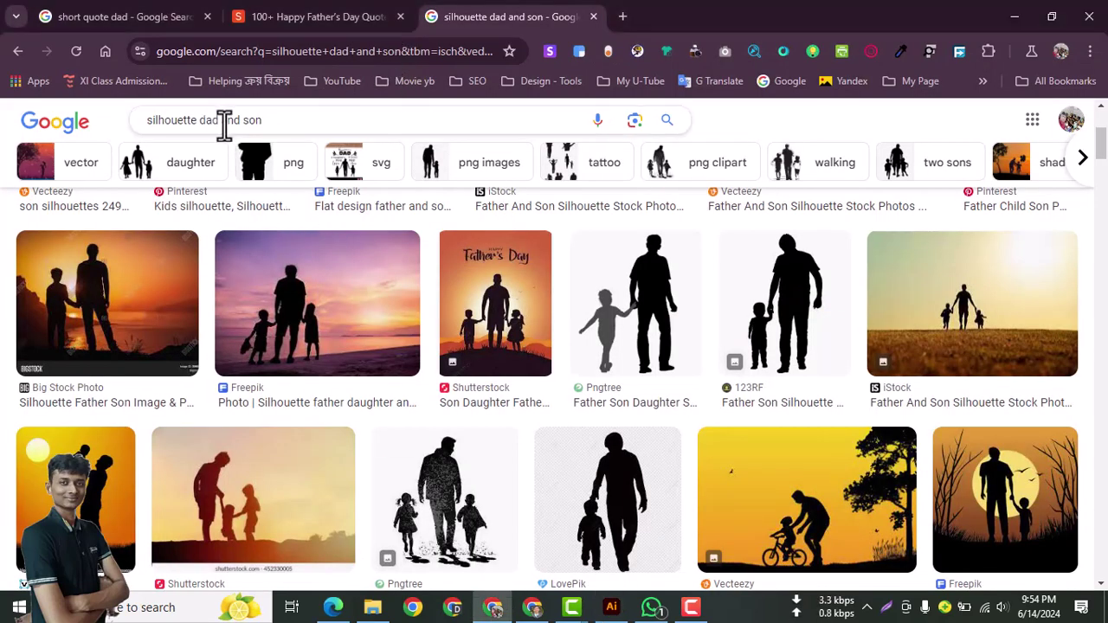
{"action": "left_click", "coordinate": [335, 129]}
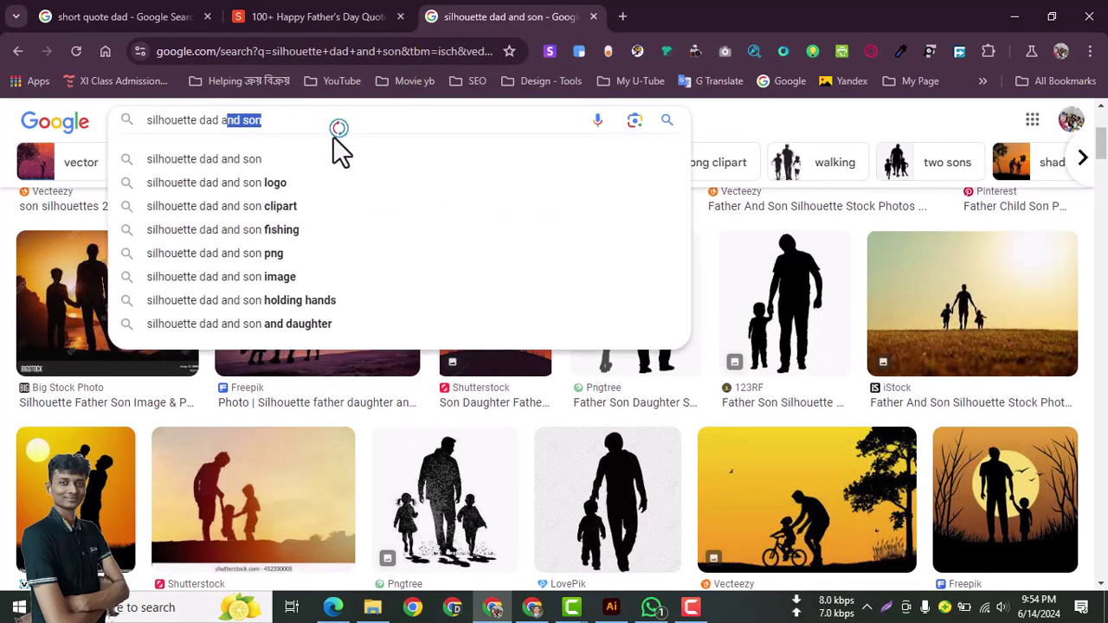
{"action": "key", "text": "BackSpace"}
{"action": "key", "text": "BackSpace"}
{"action": "type", "text": "hero"}
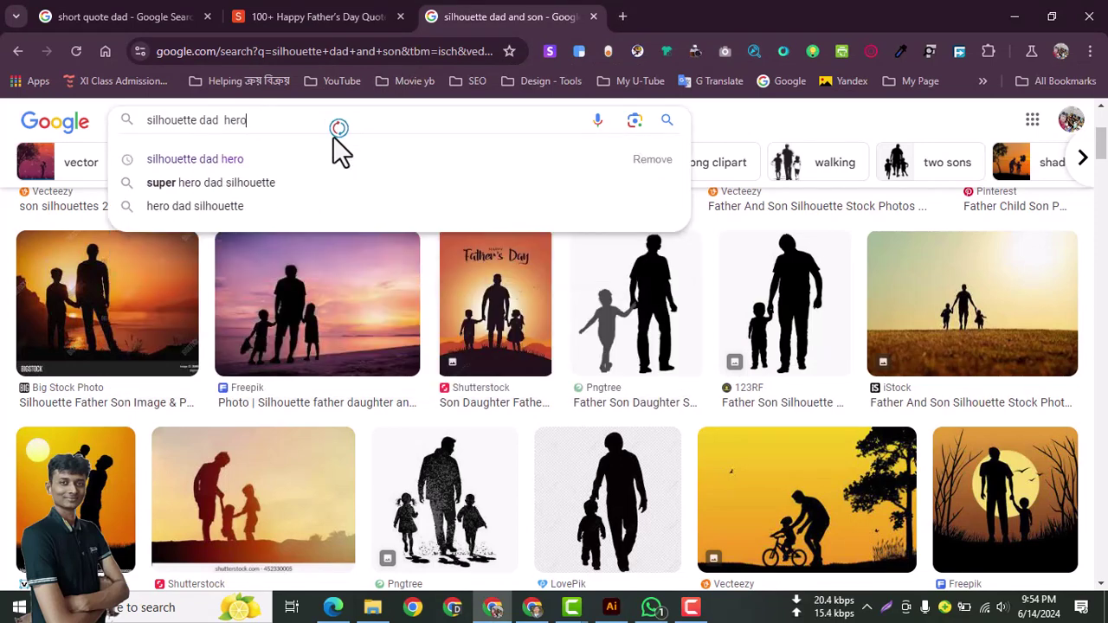
{"action": "key", "text": "Return"}
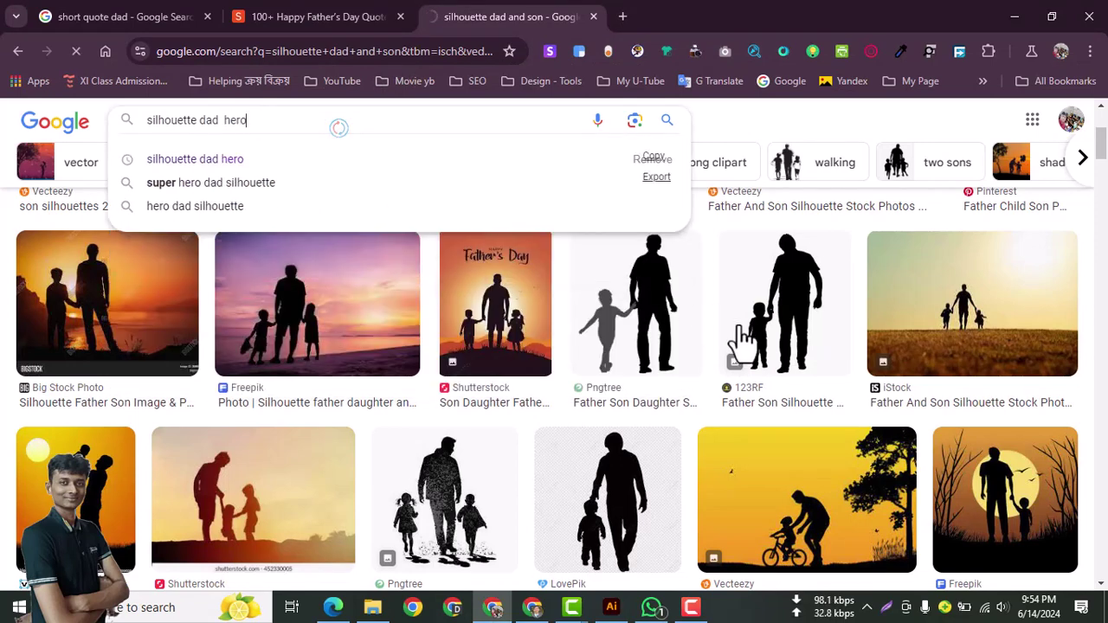
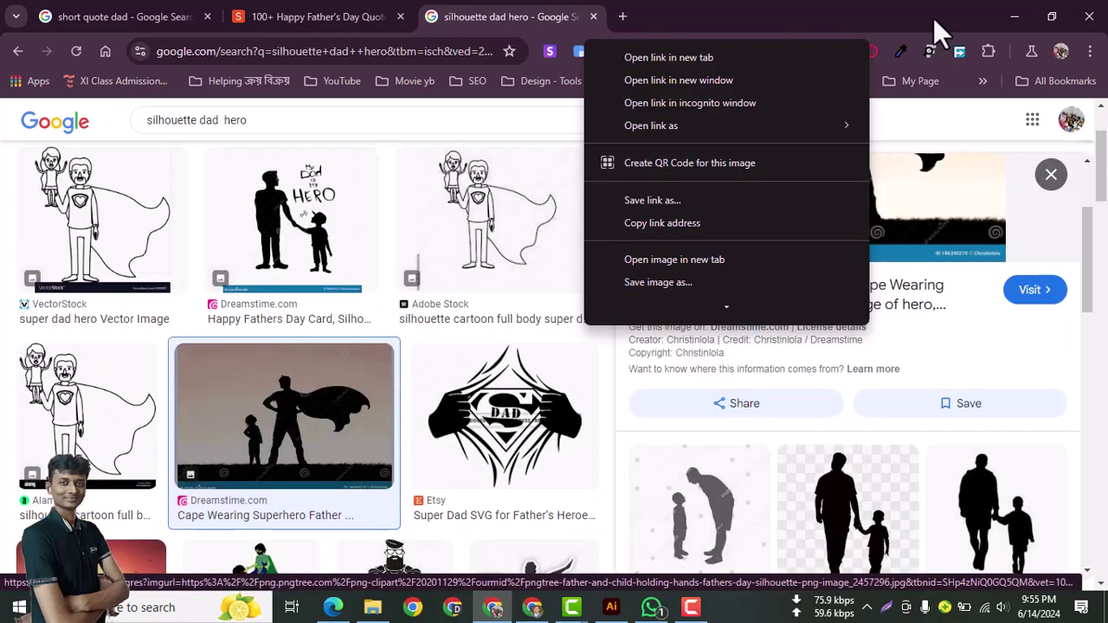
- Copy the enlarged Dreamstime preview image of the cape-wearing superhero father and child
{"action": "left_click", "coordinate": [933, 17]}
{"action": "scroll", "coordinate": [877, 344], "scroll_direction": "up", "scroll_amount": 2}
{"action": "right_click", "coordinate": [859, 275]}
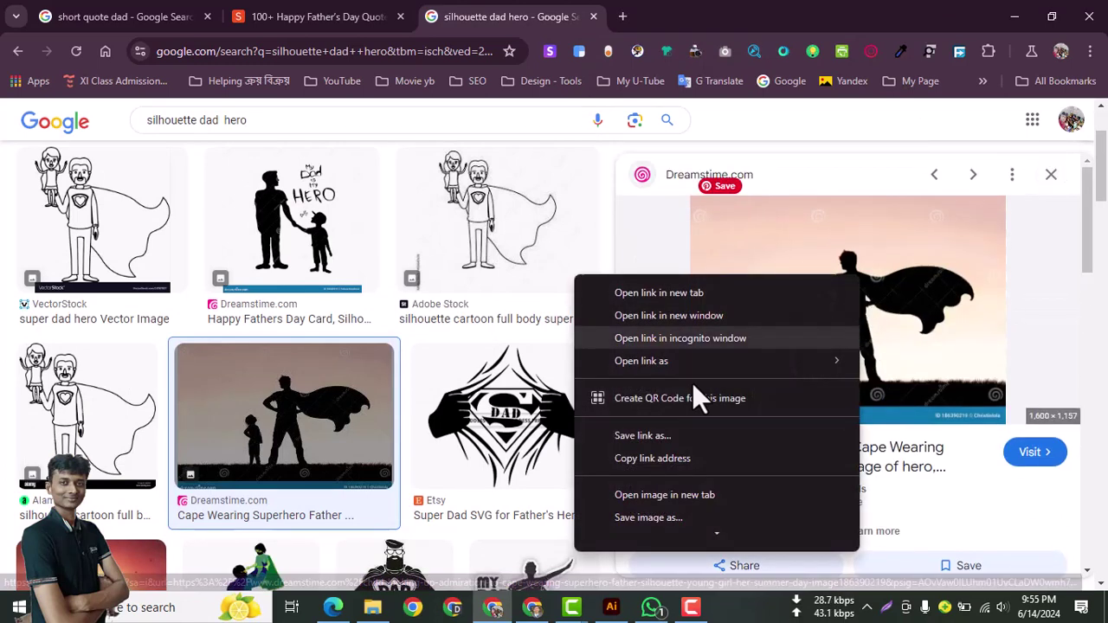
{"action": "scroll", "coordinate": [670, 467], "scroll_direction": "down", "scroll_amount": 2}
{"action": "left_click", "coordinate": [645, 421]}
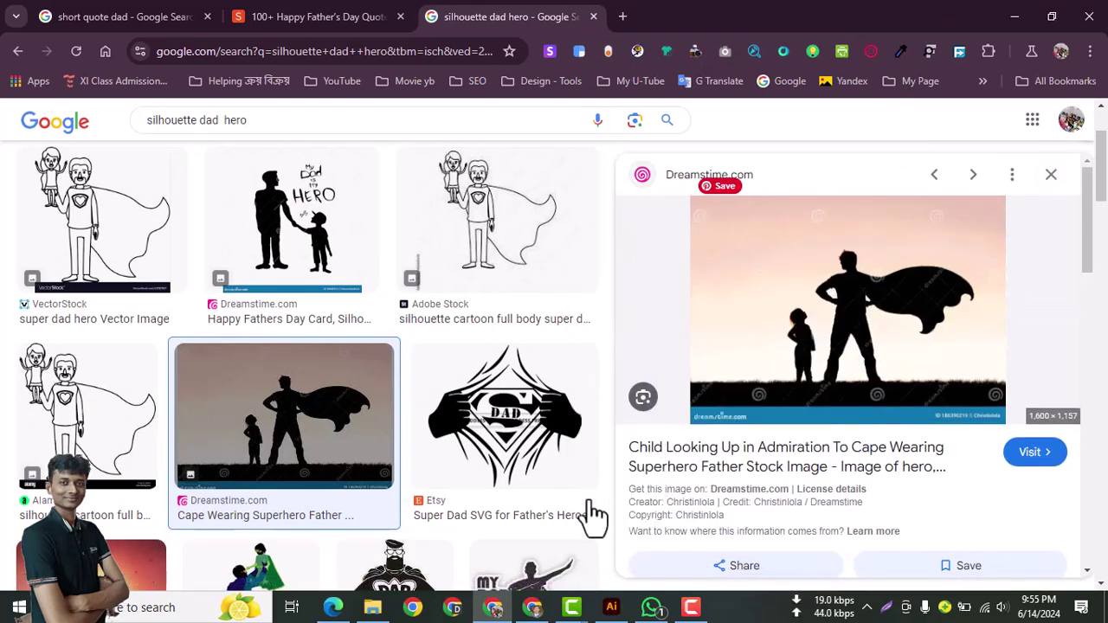
- Switch to Illustrator and paste the copied superhero father image into an empty area beside the artboards
{"action": "left_click", "coordinate": [611, 606]}
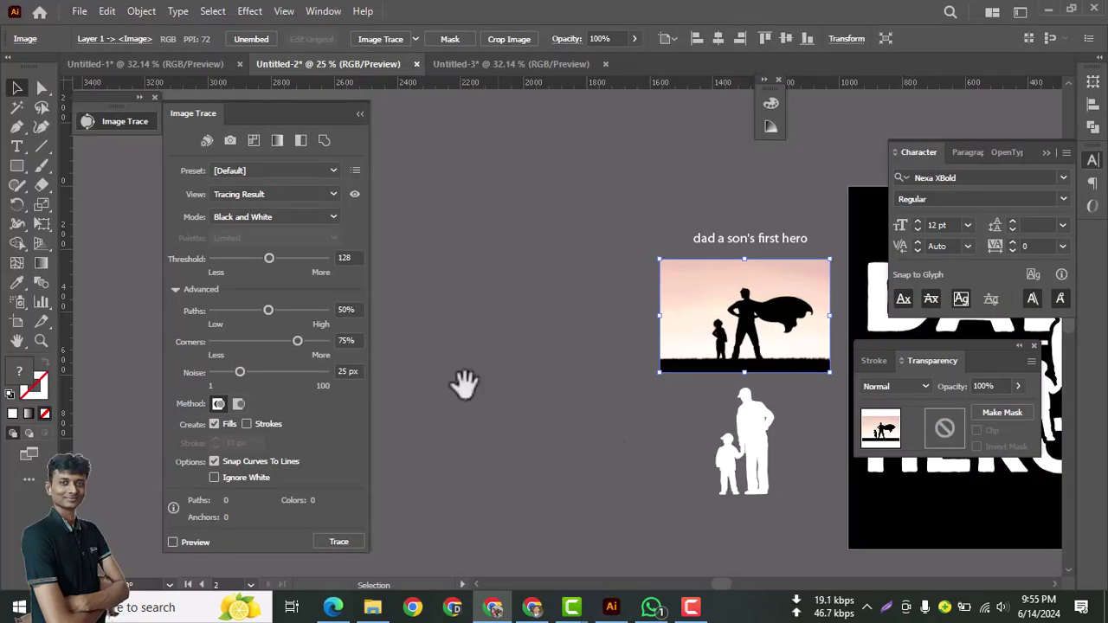
{"action": "left_click_drag", "start_coordinate": [484, 374], "coordinate": [655, 378]}
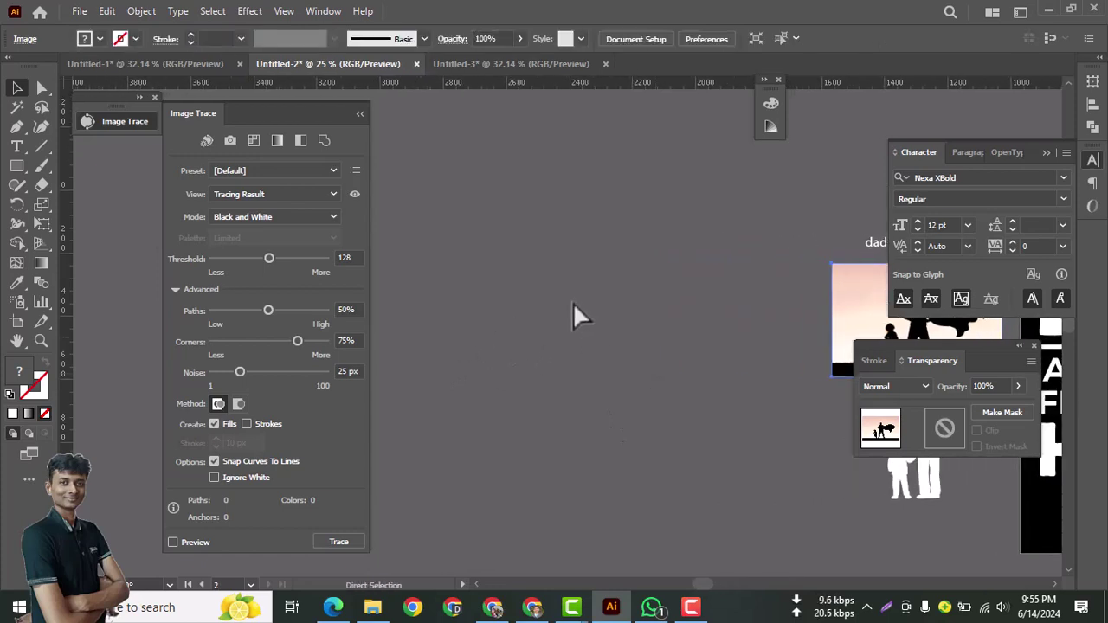
{"action": "key", "text": "ctrl+v"}
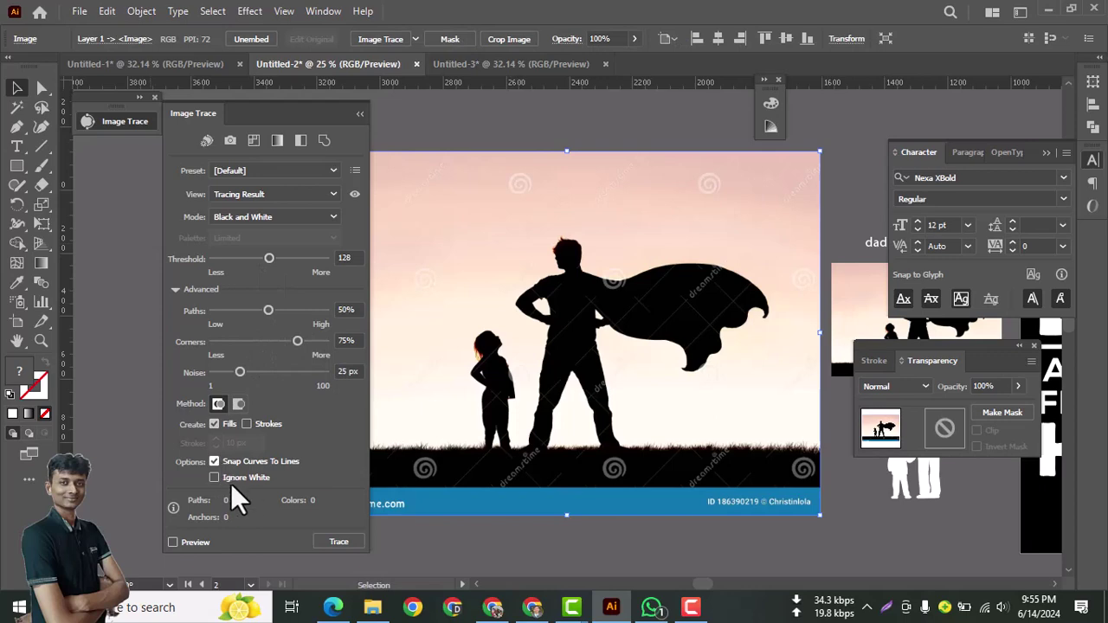
- Trace the pasted superhero image in black and white with Ignore White enabled, and expand the tracing into paths
{"action": "left_click", "coordinate": [198, 543]}
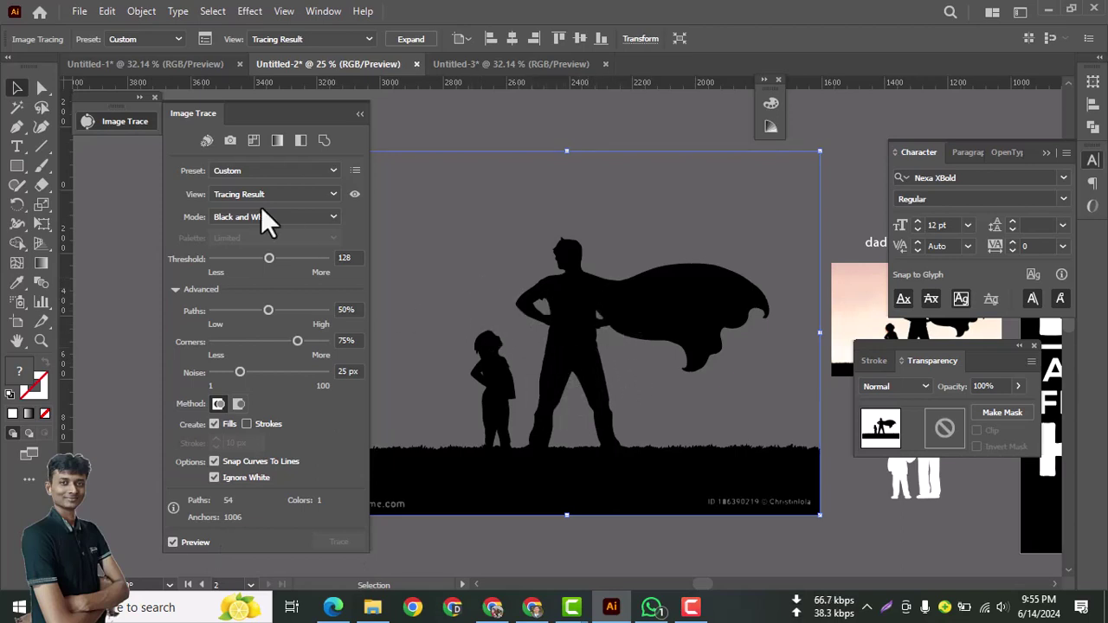
{"action": "mouse_move", "coordinate": [135, 117]}
{"action": "left_mouse_down"}
{"action": "mouse_move", "coordinate": [417, 201]}
{"action": "mouse_move", "coordinate": [397, 183]}
{"action": "mouse_move", "coordinate": [459, 77]}
{"action": "mouse_move", "coordinate": [405, 45]}
{"action": "mouse_move", "coordinate": [224, 159]}
{"action": "left_mouse_up"}
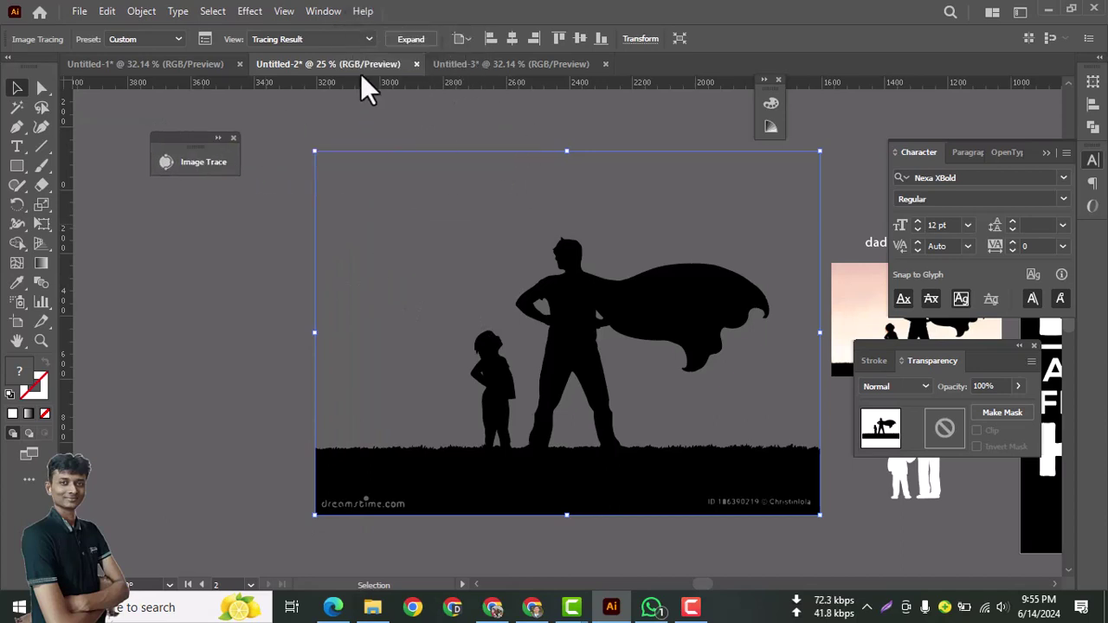
{"action": "left_click", "coordinate": [410, 39]}
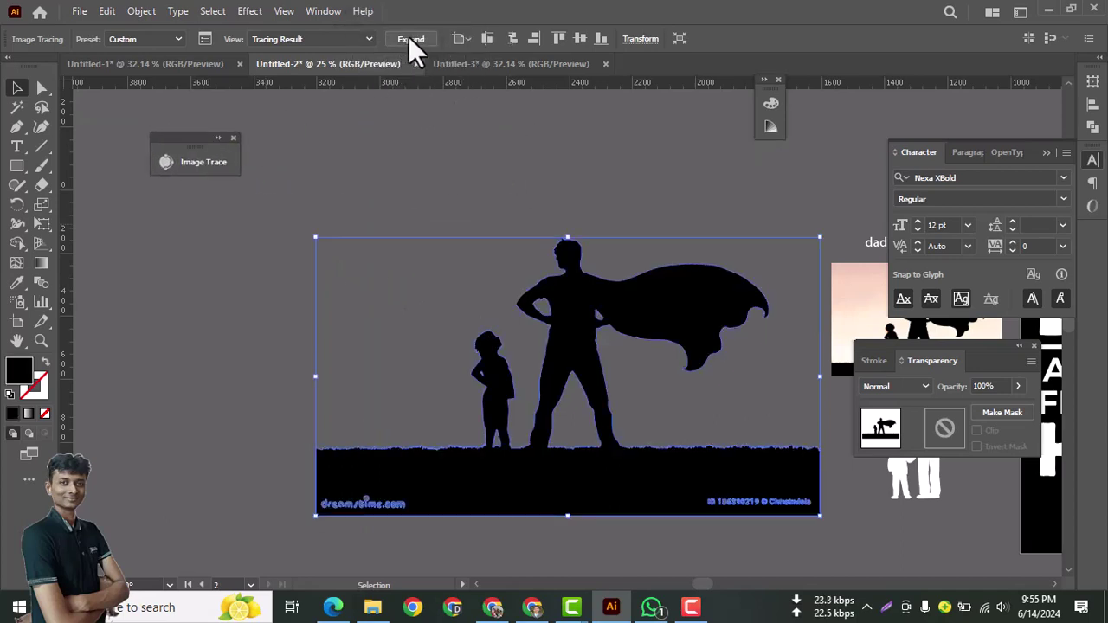
- Ungroup the expanded tracing and erase the whole ground strip beneath the father and child with the Eraser tool
{"action": "right_click", "coordinate": [533, 316]}
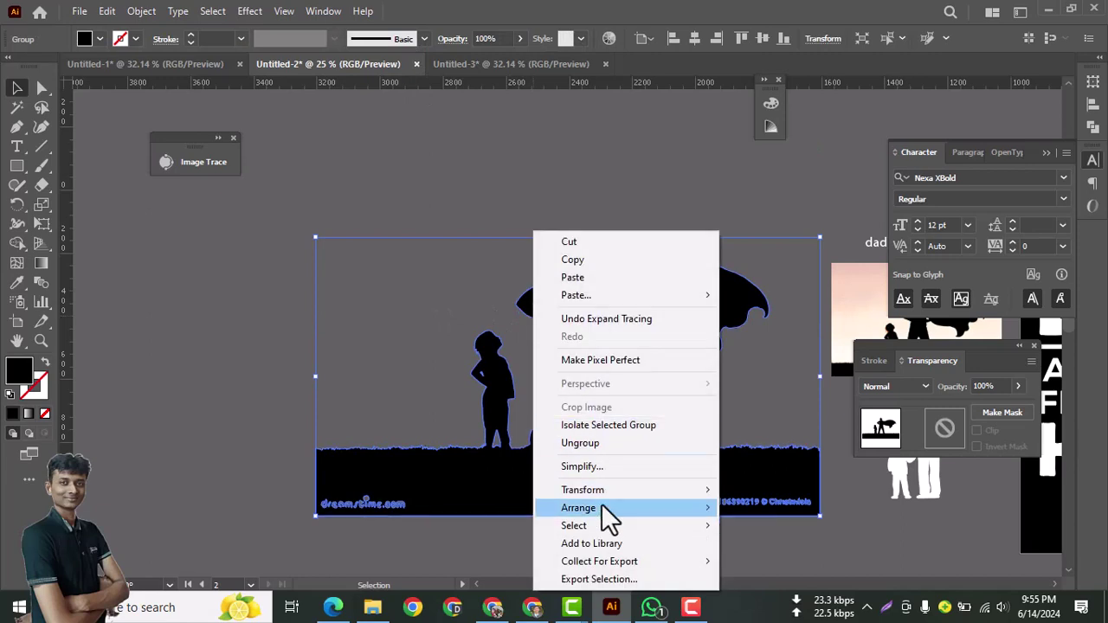
{"action": "left_click", "coordinate": [582, 443]}
{"action": "left_click", "coordinate": [641, 220]}
{"action": "left_click_drag", "start_coordinate": [528, 235], "coordinate": [548, 245]}
{"action": "left_click", "coordinate": [474, 273]}
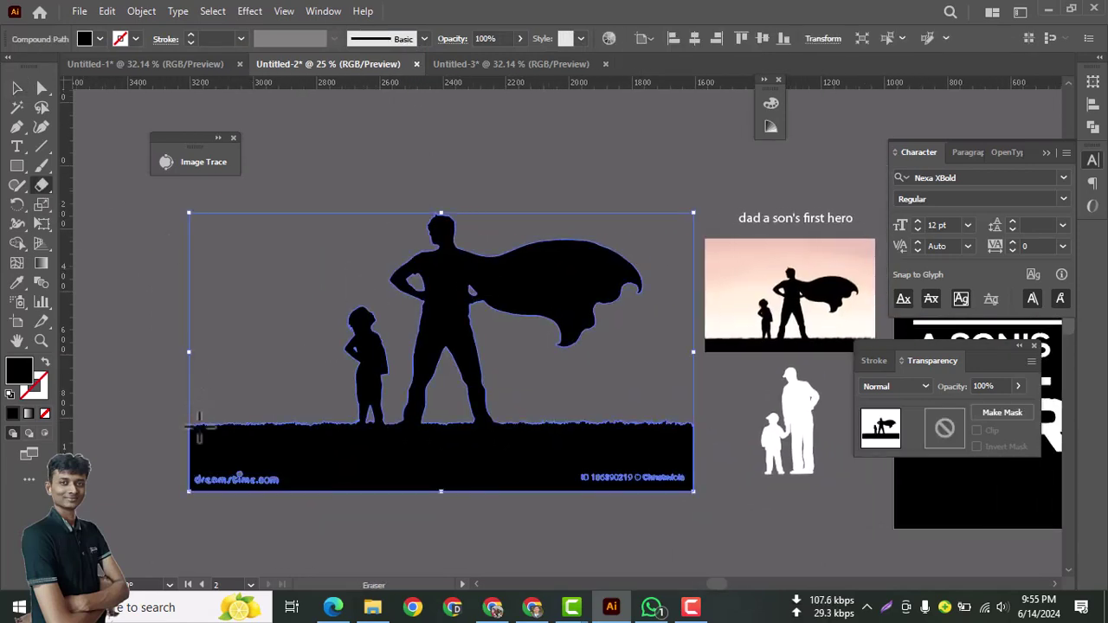
{"action": "mouse_move", "coordinate": [180, 418]}
{"action": "left_mouse_down"}
{"action": "mouse_move", "coordinate": [509, 536]}
{"action": "mouse_move", "coordinate": [617, 547]}
{"action": "mouse_move", "coordinate": [707, 519]}
{"action": "left_mouse_up"}
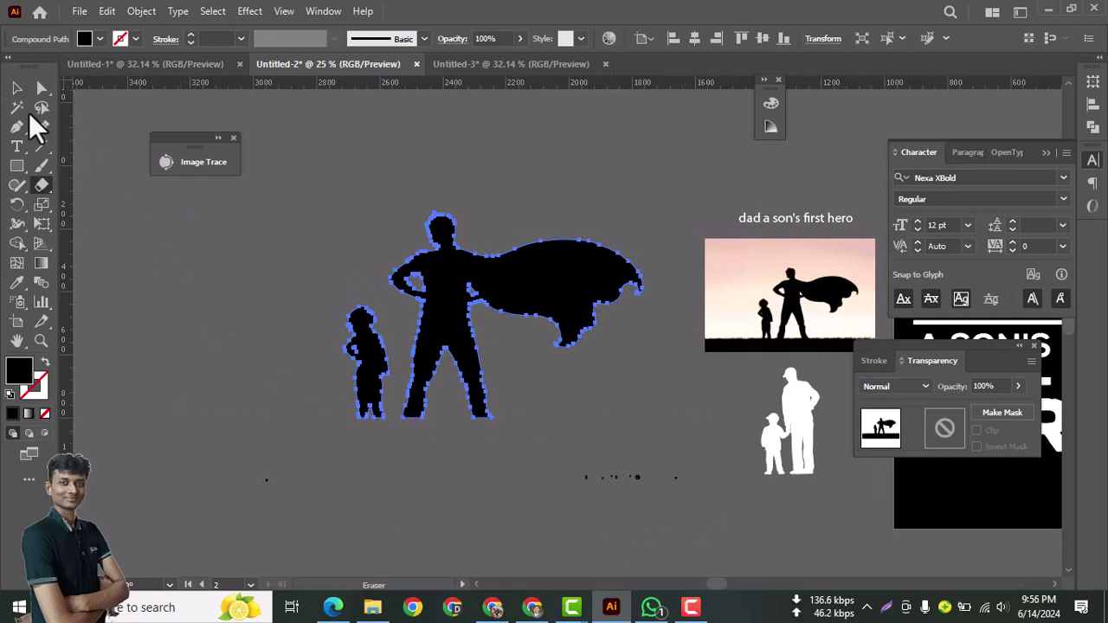
- Delete the watermark specks left below the traced silhouettes and the small superhero photo beside them
{"action": "left_click", "coordinate": [17, 87]}
{"action": "left_click", "coordinate": [354, 467]}
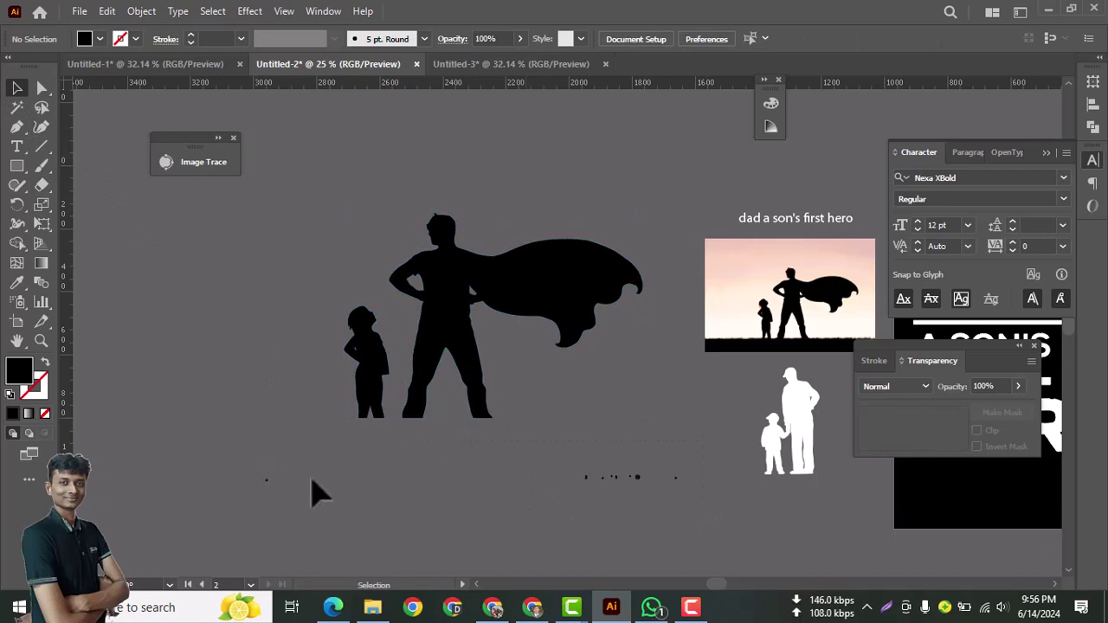
{"action": "left_click_drag", "start_coordinate": [647, 531], "coordinate": [666, 531]}
{"action": "key", "text": "Delete"}
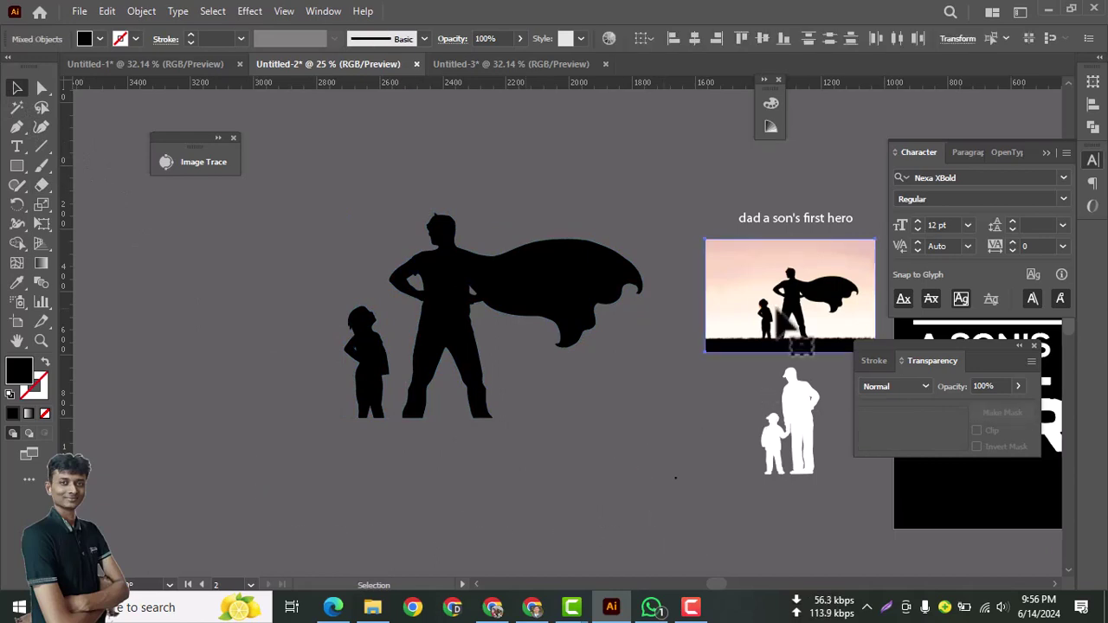
{"action": "left_click_drag", "start_coordinate": [717, 450], "coordinate": [446, 422]}
{"action": "left_click", "coordinate": [200, 275]}
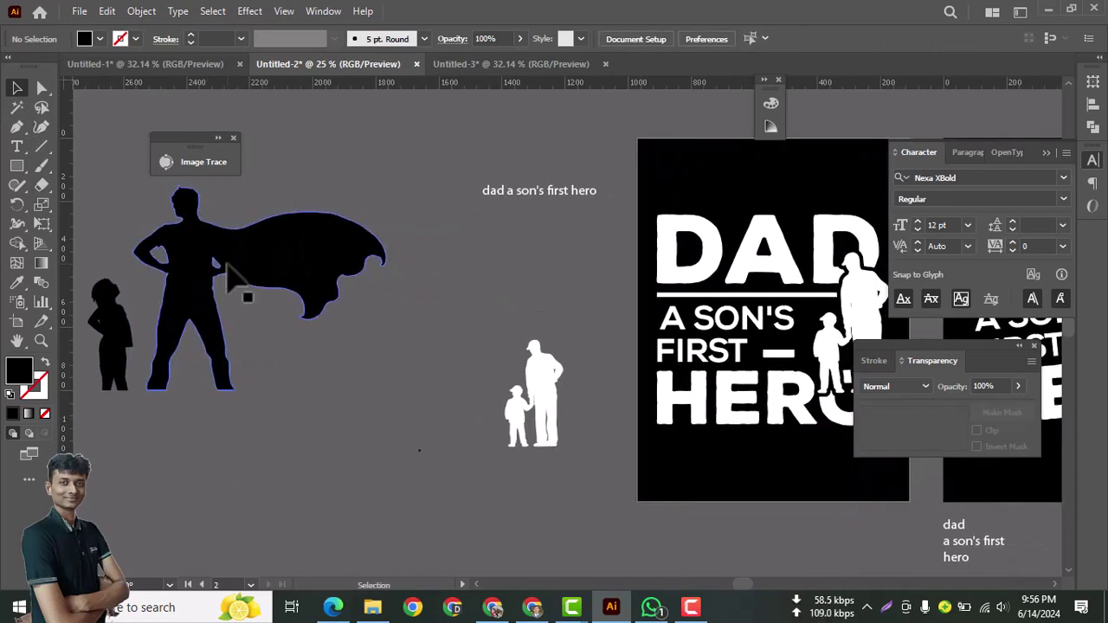
- Duplicate the caped father and child silhouettes into the empty area below the artboards and group the copy
{"action": "left_click", "coordinate": [106, 339], "text": "shift"}
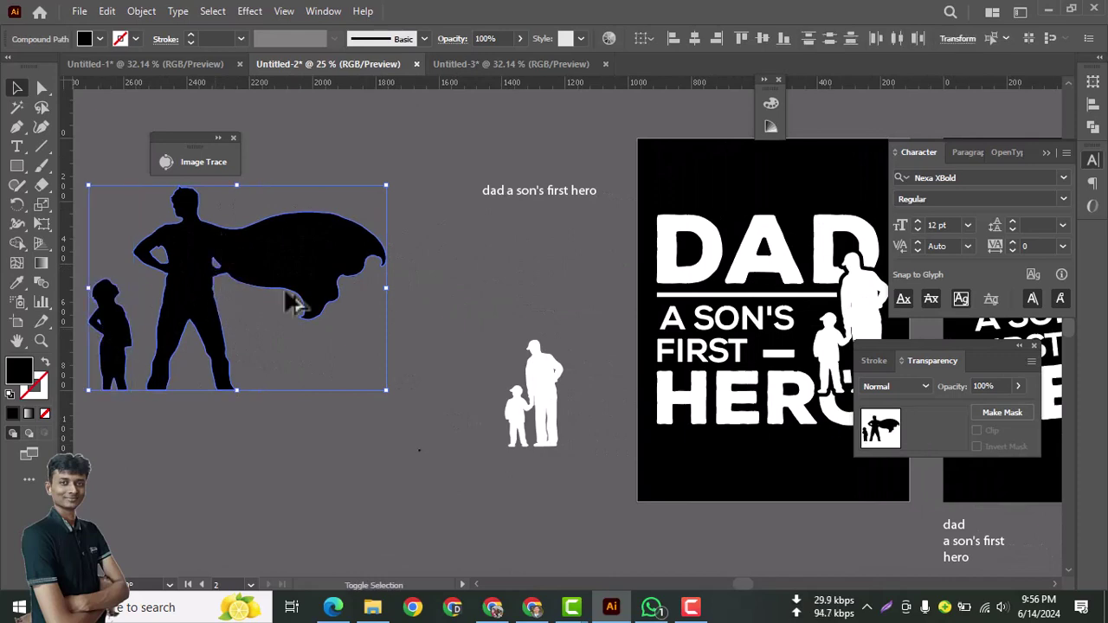
{"action": "left_click_drag", "start_coordinate": [291, 302], "coordinate": [623, 484]}
{"action": "left_click_drag", "start_coordinate": [623, 485], "coordinate": [428, 160]}
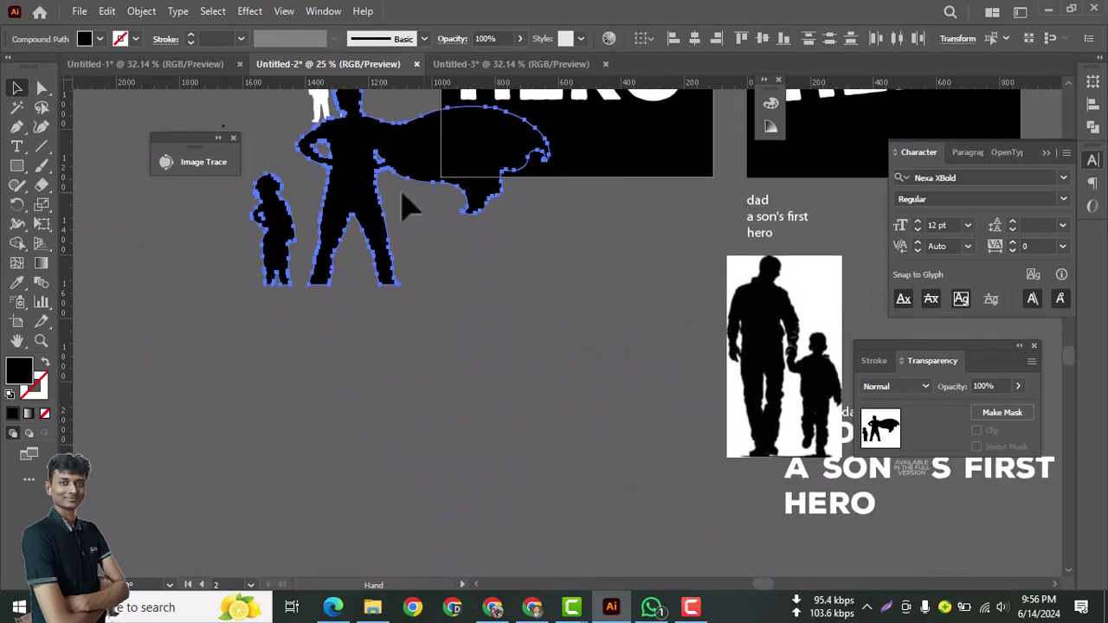
{"action": "left_click_drag", "start_coordinate": [351, 193], "coordinate": [568, 371]}
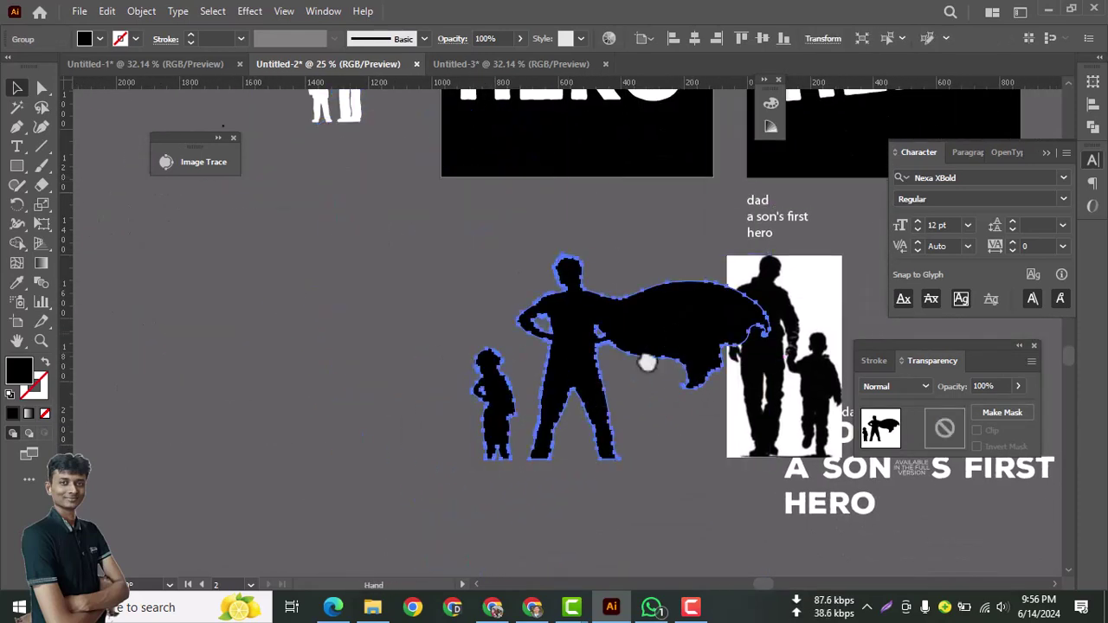
- Scale the grouped superhero silhouettes down proportionally and position them just below the first artboard
{"action": "left_click_drag", "start_coordinate": [648, 363], "coordinate": [549, 444]}
{"action": "left_click_drag", "start_coordinate": [645, 538], "coordinate": [590, 452]}
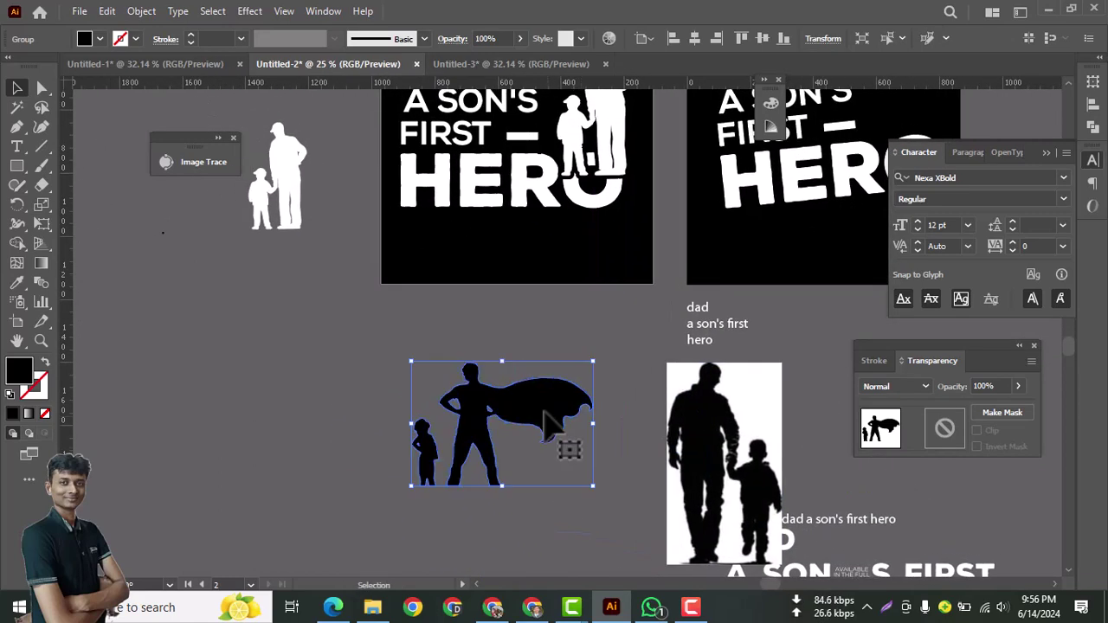
{"action": "left_click_drag", "start_coordinate": [537, 415], "coordinate": [498, 355]}
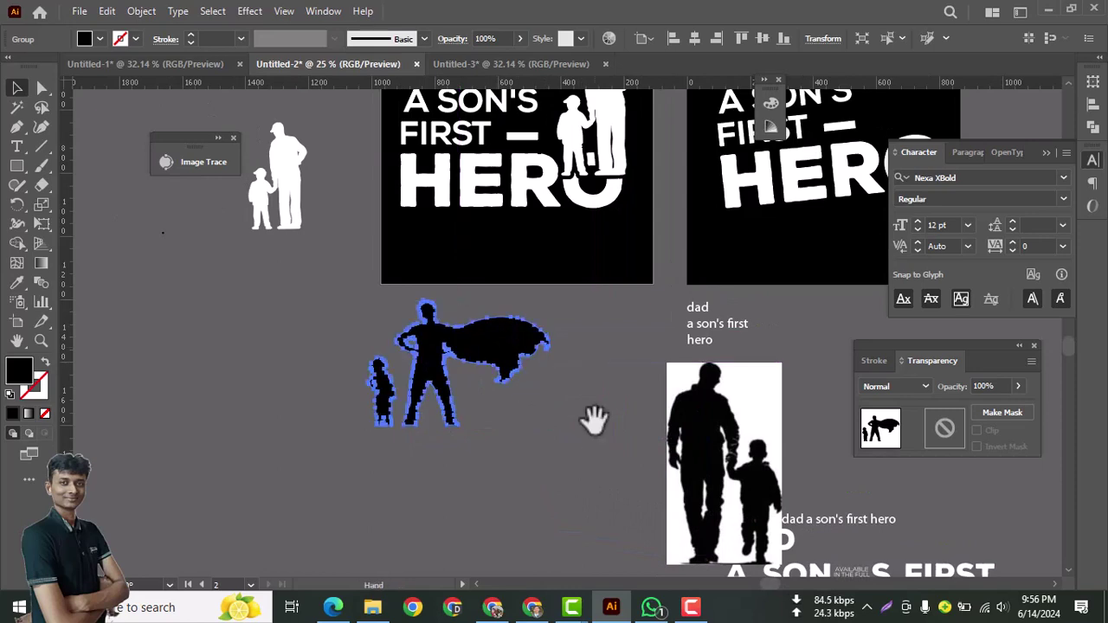
{"action": "left_click_drag", "start_coordinate": [594, 420], "coordinate": [523, 502]}
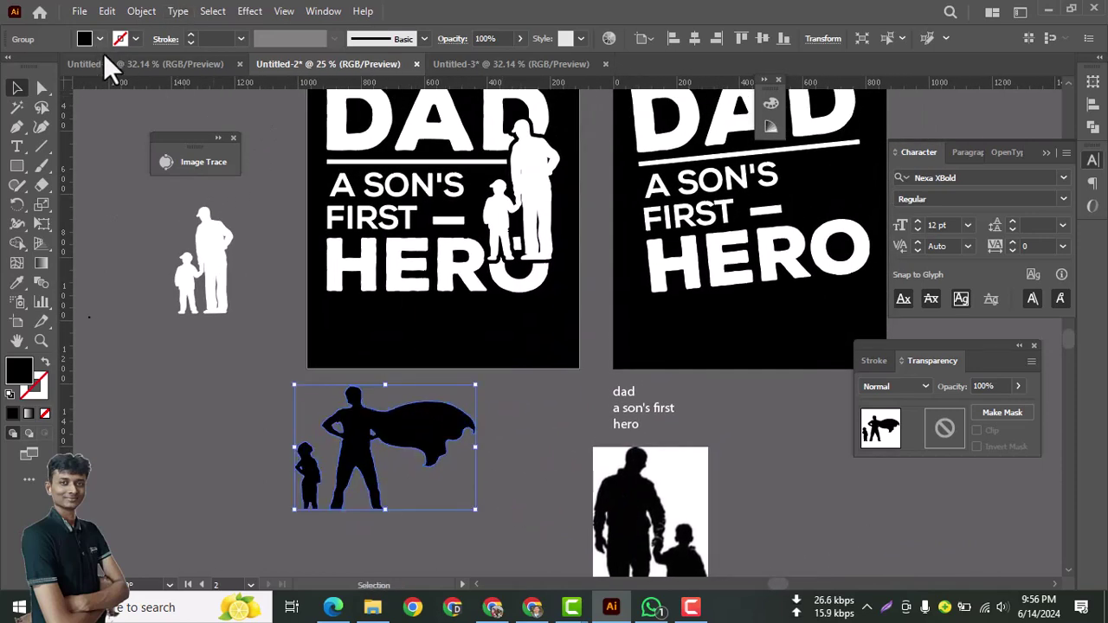
- Fill the grouped superhero silhouettes with white
{"action": "left_click", "coordinate": [100, 38]}
{"action": "left_click", "coordinate": [34, 67]}
{"action": "left_click", "coordinate": [216, 428]}
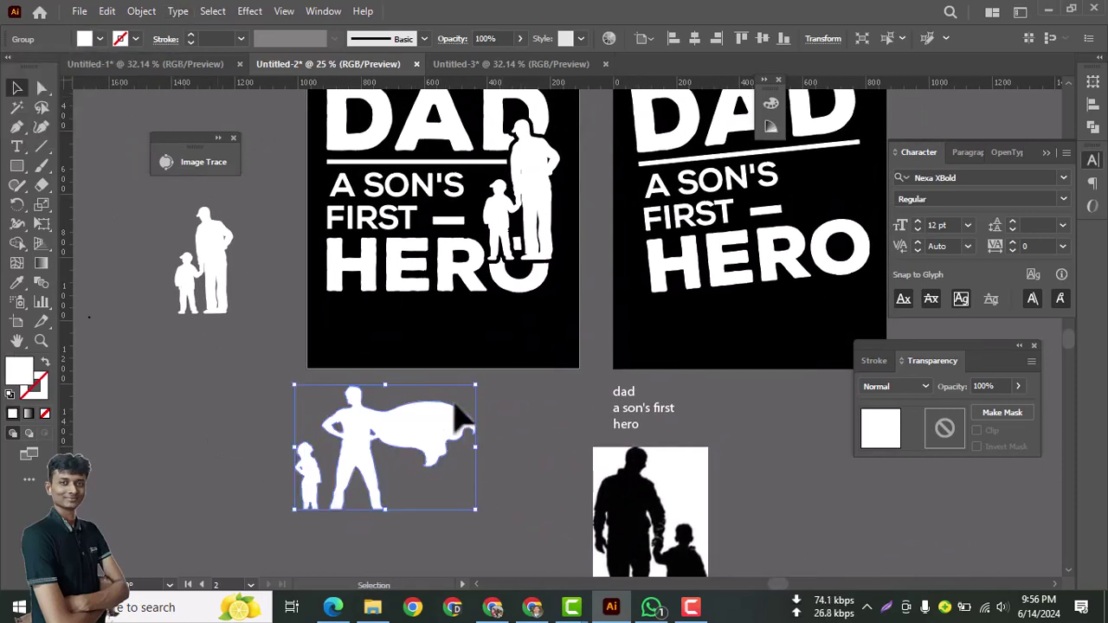
- Move the white superhero silhouettes onto the tilted design and shrink them to fit beside A SON'S FIRST
{"action": "left_click_drag", "start_coordinate": [499, 390], "coordinate": [379, 415]}
{"action": "left_click", "coordinate": [288, 480]}
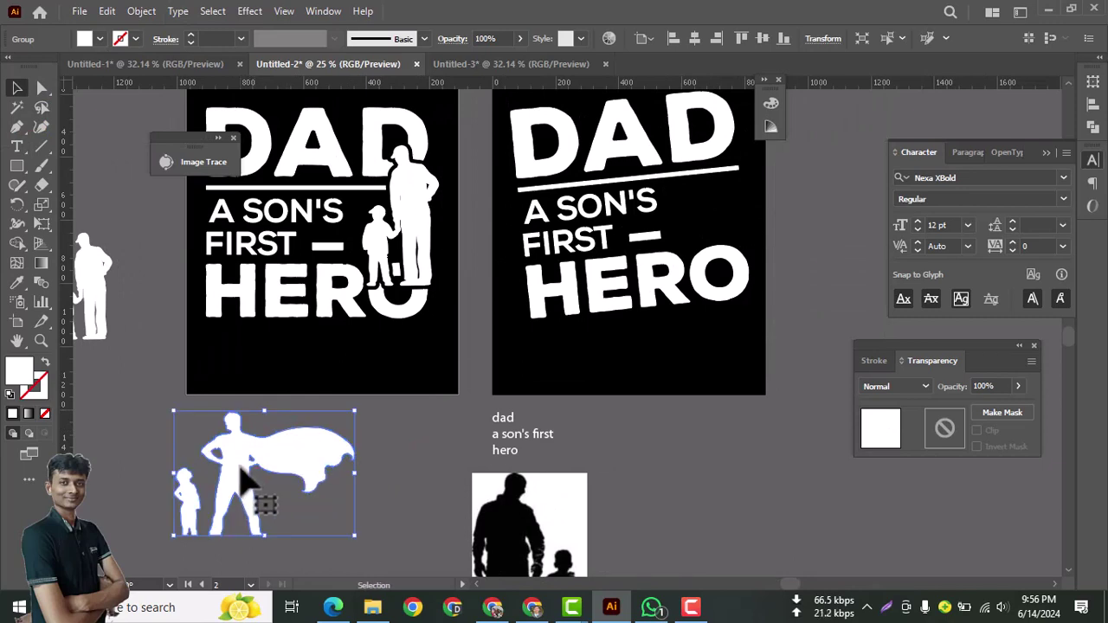
{"action": "left_click_drag", "start_coordinate": [247, 481], "coordinate": [714, 214]}
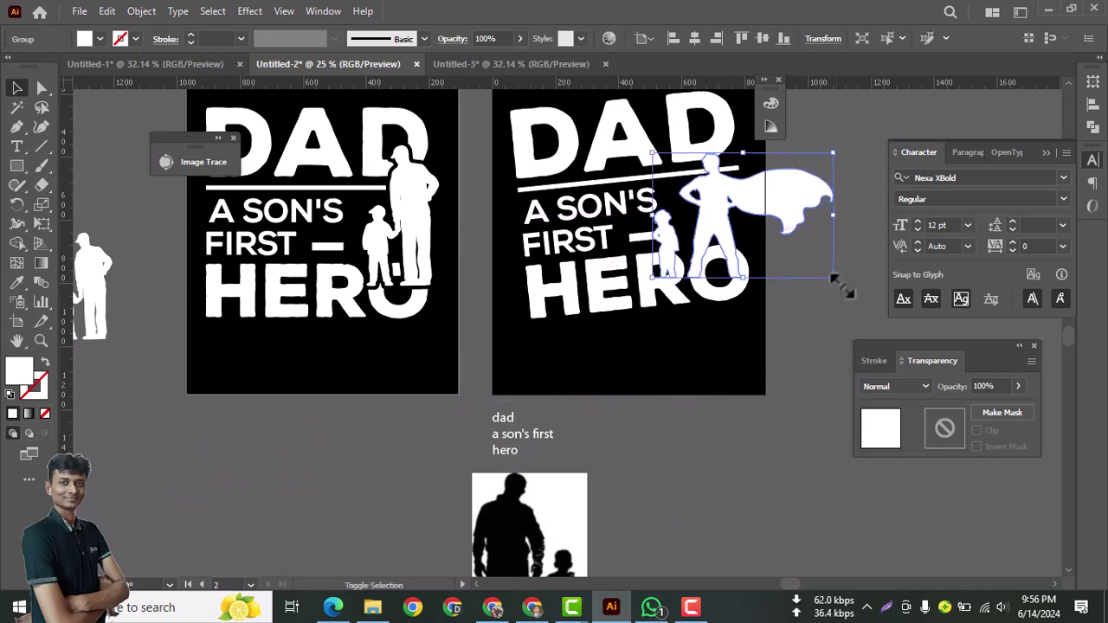
{"action": "left_click_drag", "start_coordinate": [834, 278], "coordinate": [765, 254]}
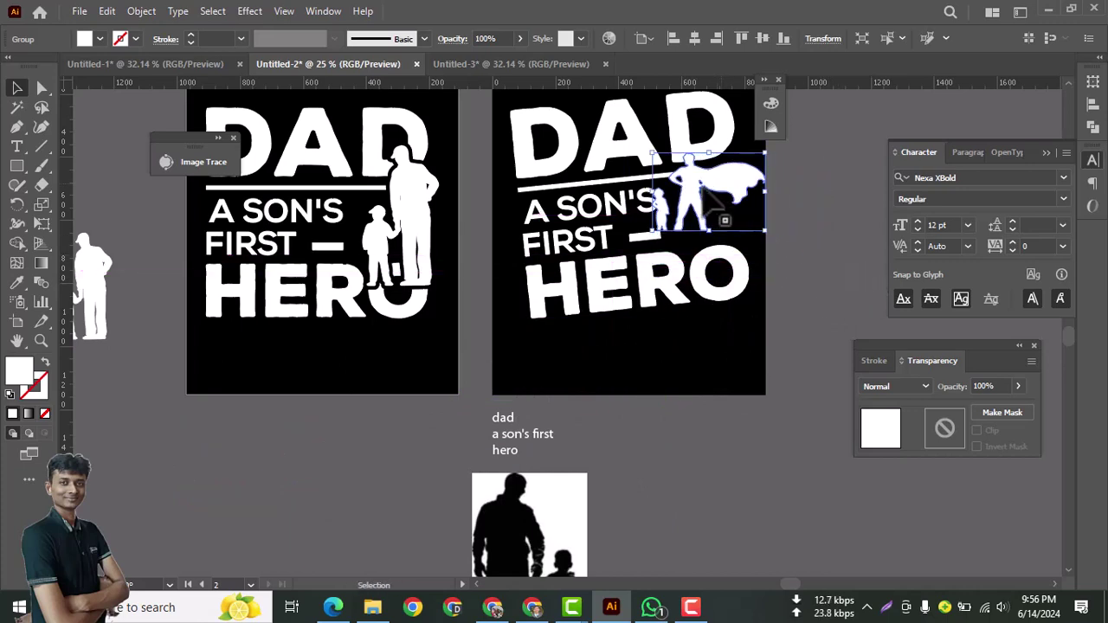
{"action": "left_click_drag", "start_coordinate": [701, 188], "coordinate": [713, 212]}
- Adjust the superhero silhouettes' size and position so they stand on HERO, and delete the short dash after FIRST
{"action": "left_click_drag", "start_coordinate": [804, 276], "coordinate": [846, 368]}
{"action": "left_click", "coordinate": [778, 326], "text": "ctrl"}
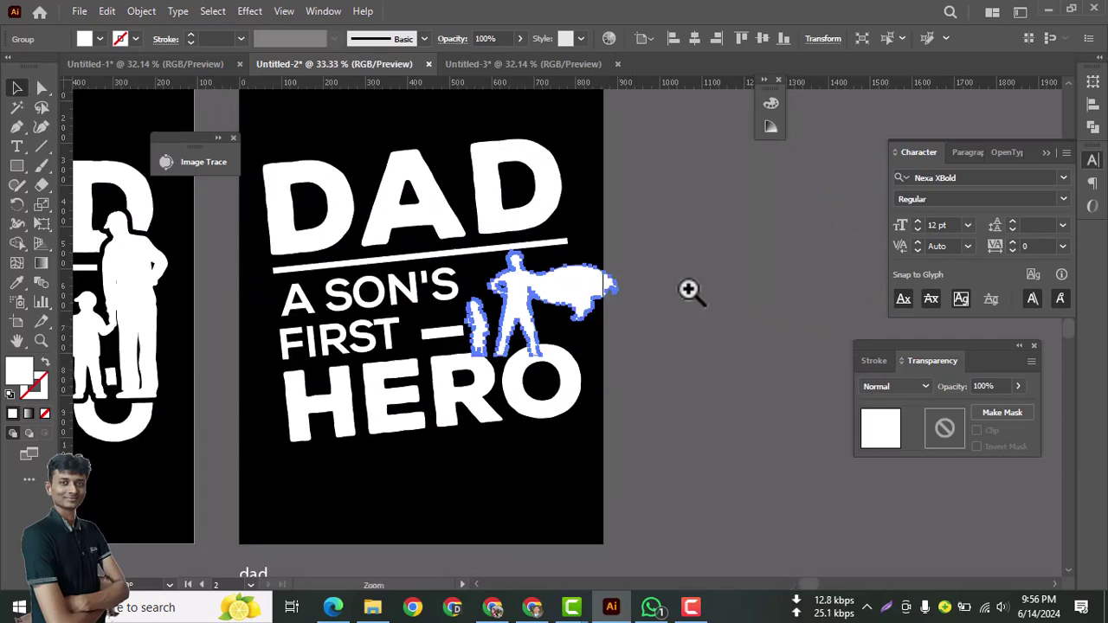
{"action": "left_click", "coordinate": [523, 350], "text": "ctrl"}
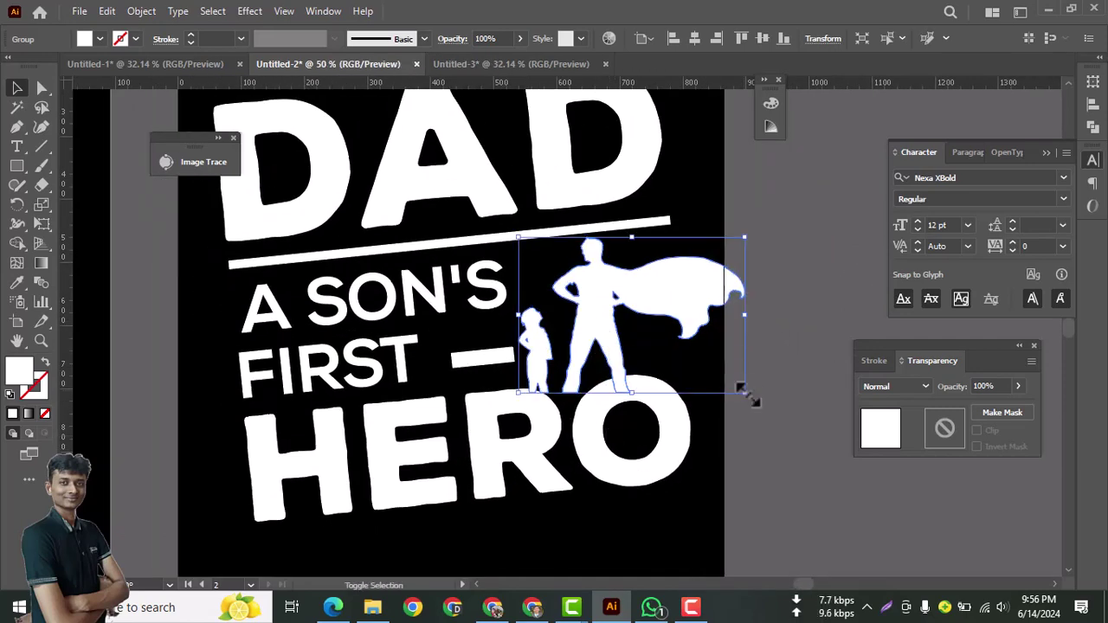
{"action": "left_click_drag", "start_coordinate": [746, 392], "coordinate": [766, 400]}
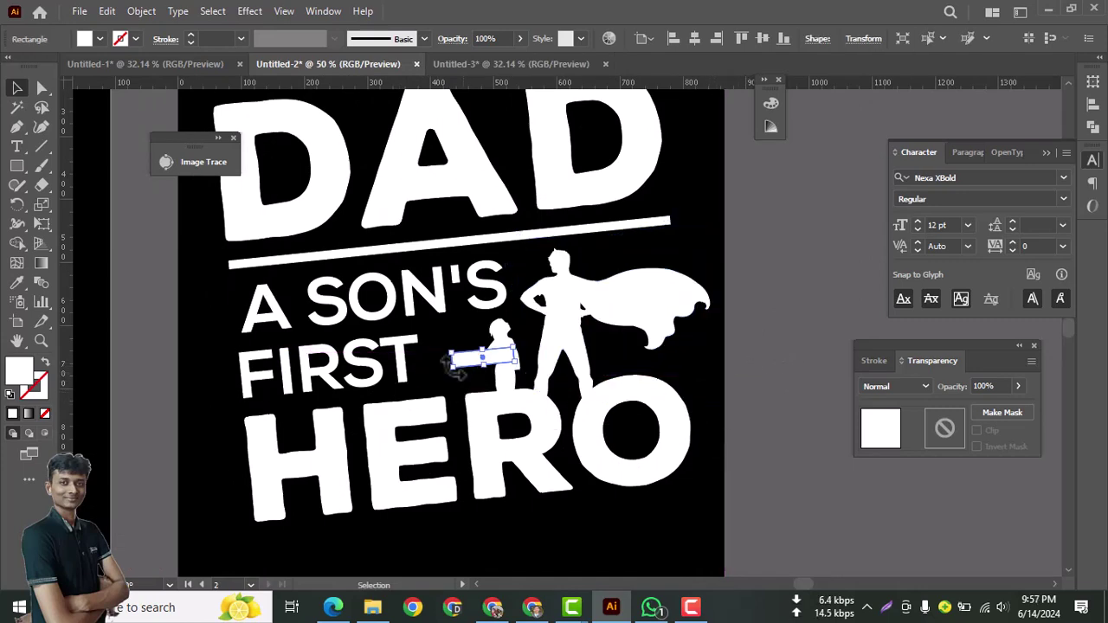
{"action": "key", "text": "Delete"}
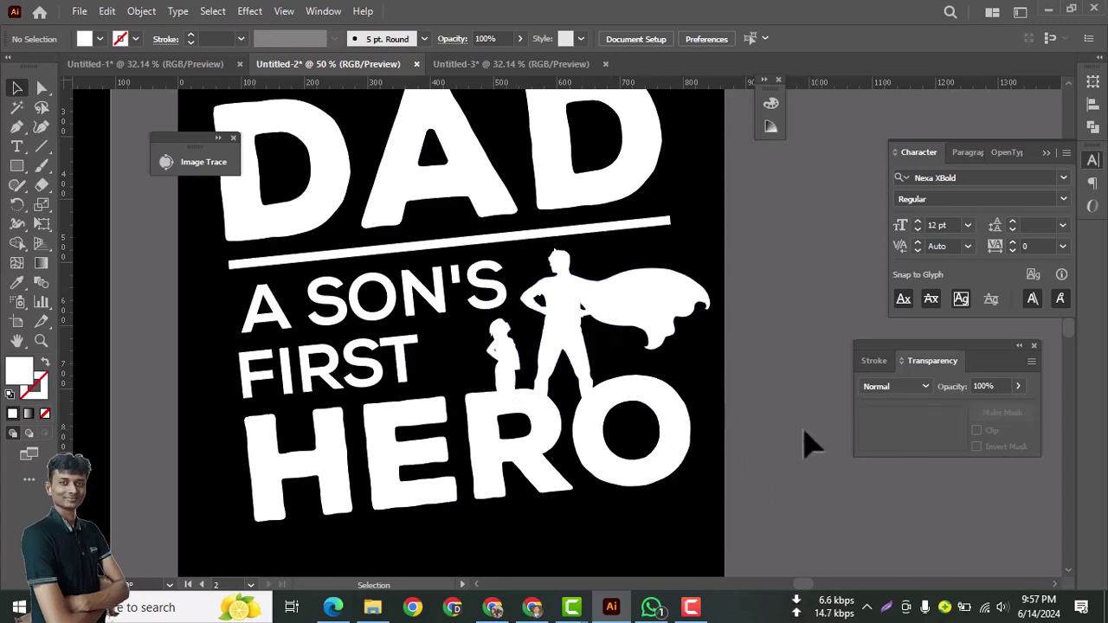
- Enlarge the superhero silhouettes slightly and nudge them to fill the gap between the divider line and HERO
{"action": "left_click", "coordinate": [563, 351]}
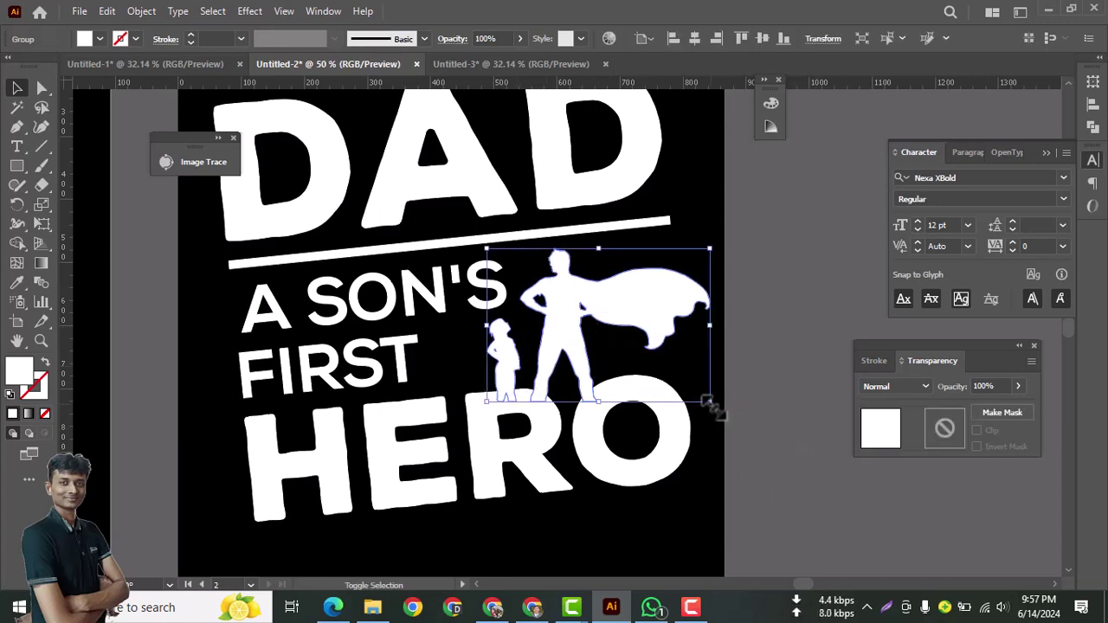
{"action": "left_click_drag", "start_coordinate": [707, 401], "coordinate": [723, 412]}
{"action": "mouse_move", "coordinate": [638, 308]}
{"action": "left_mouse_down"}
{"action": "mouse_move", "coordinate": [617, 304]}
{"action": "mouse_move", "coordinate": [632, 318]}
{"action": "left_mouse_up"}
{"action": "left_click", "coordinate": [791, 379]}
{"action": "scroll", "coordinate": [791, 379], "scroll_direction": "down", "scroll_amount": 2}
{"action": "left_click_drag", "start_coordinate": [739, 481], "coordinate": [739, 485]}
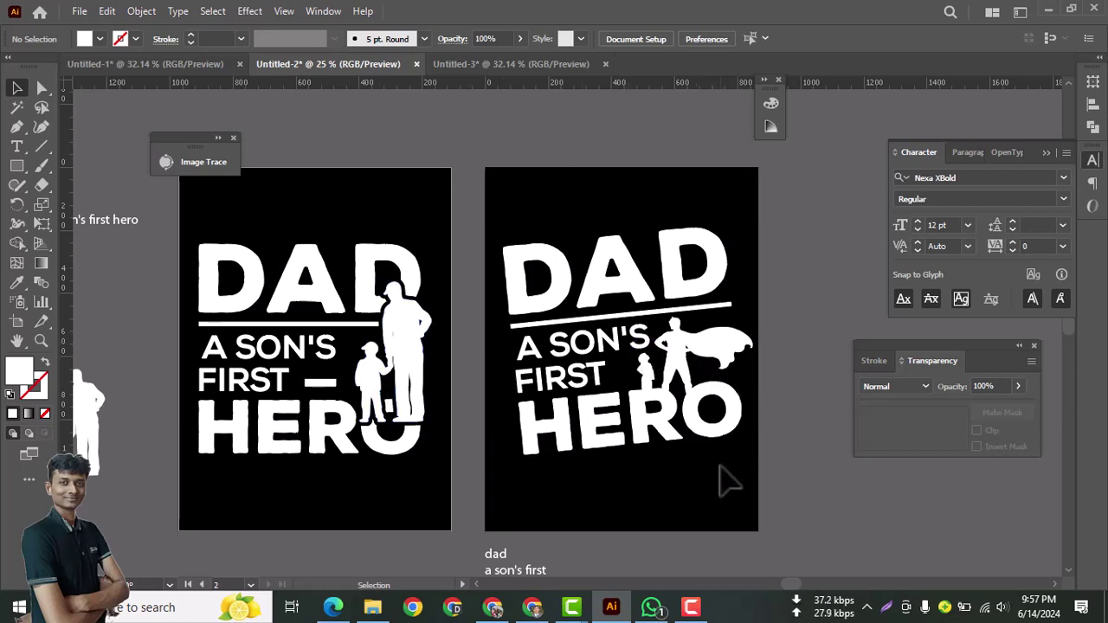
- Duplicate the first artboard with its artwork into the empty space beyond the tilted design's artboard
{"action": "key", "text": "ctrl+minus"}
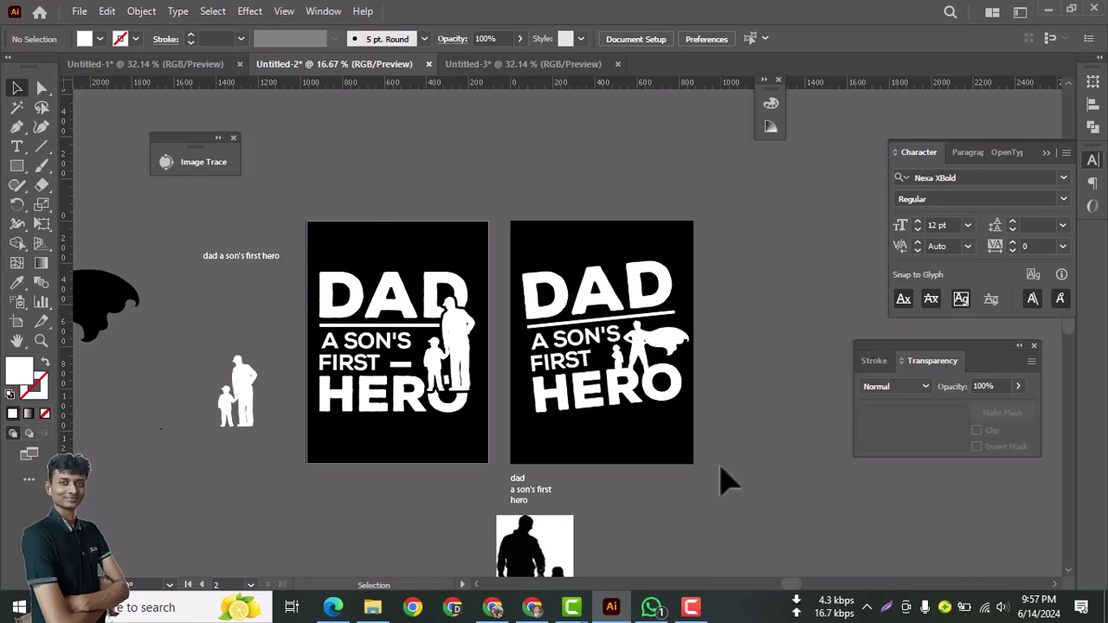
{"action": "left_click_drag", "start_coordinate": [530, 489], "coordinate": [340, 452]}
{"action": "left_click_drag", "start_coordinate": [539, 376], "coordinate": [507, 390]}
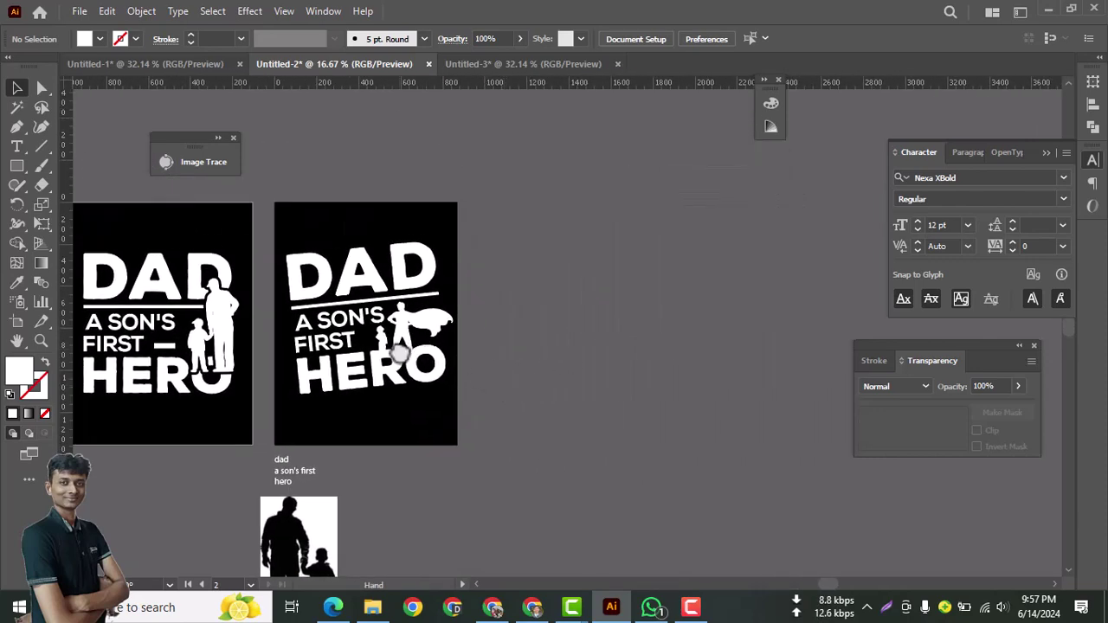
{"action": "left_click_drag", "start_coordinate": [424, 350], "coordinate": [452, 348]}
{"action": "left_click", "coordinate": [16, 321]}
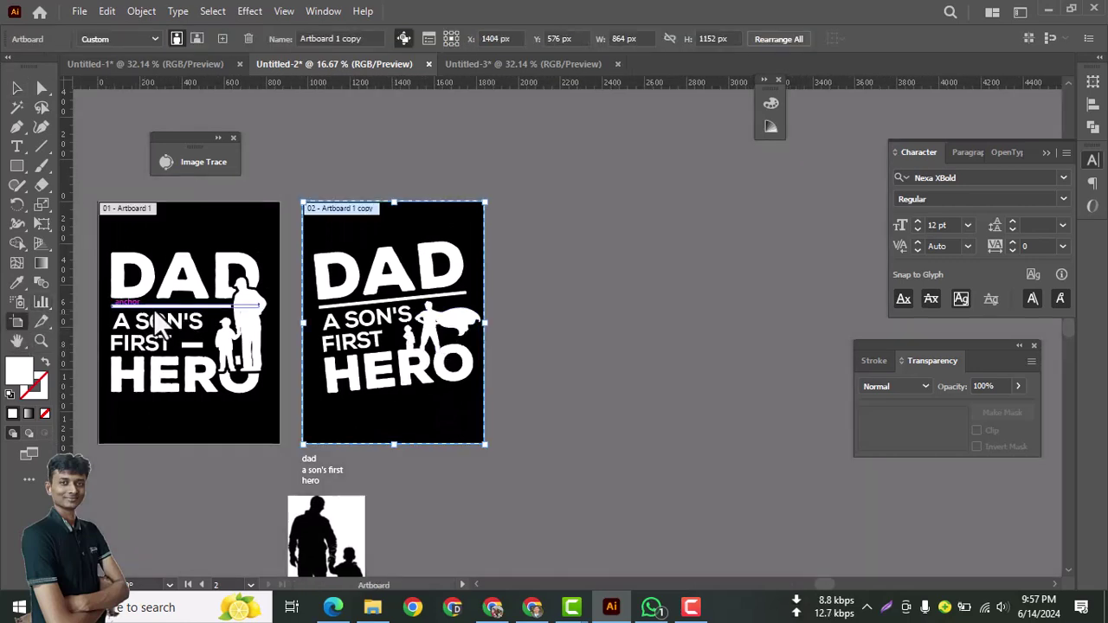
{"action": "left_click", "coordinate": [157, 329]}
{"action": "left_click_drag", "start_coordinate": [152, 249], "coordinate": [559, 251]}
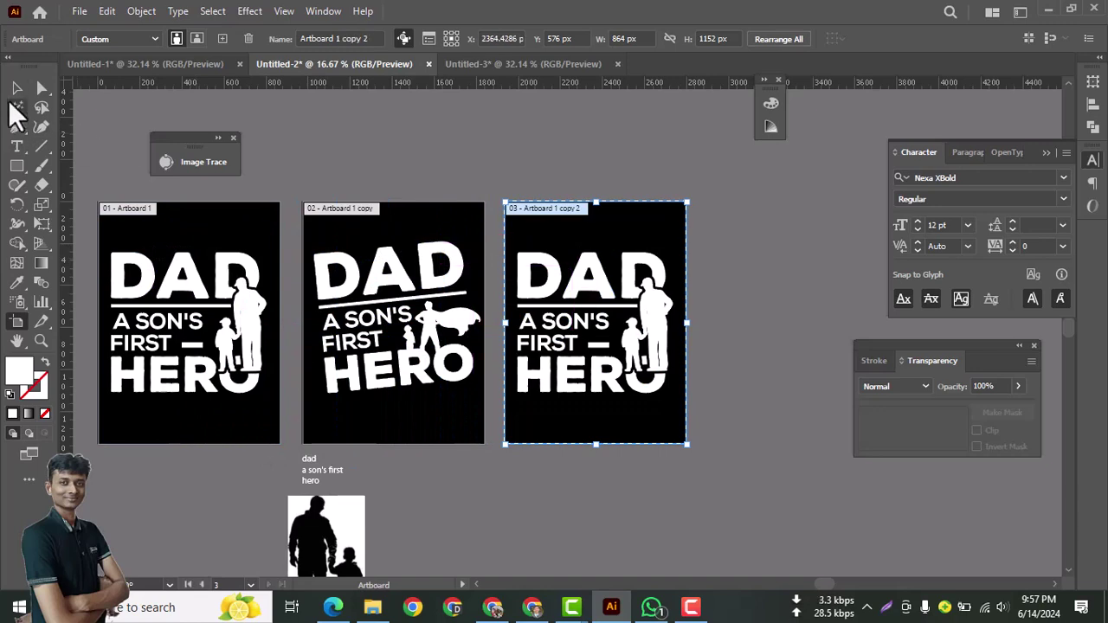
{"action": "left_click", "coordinate": [16, 88]}
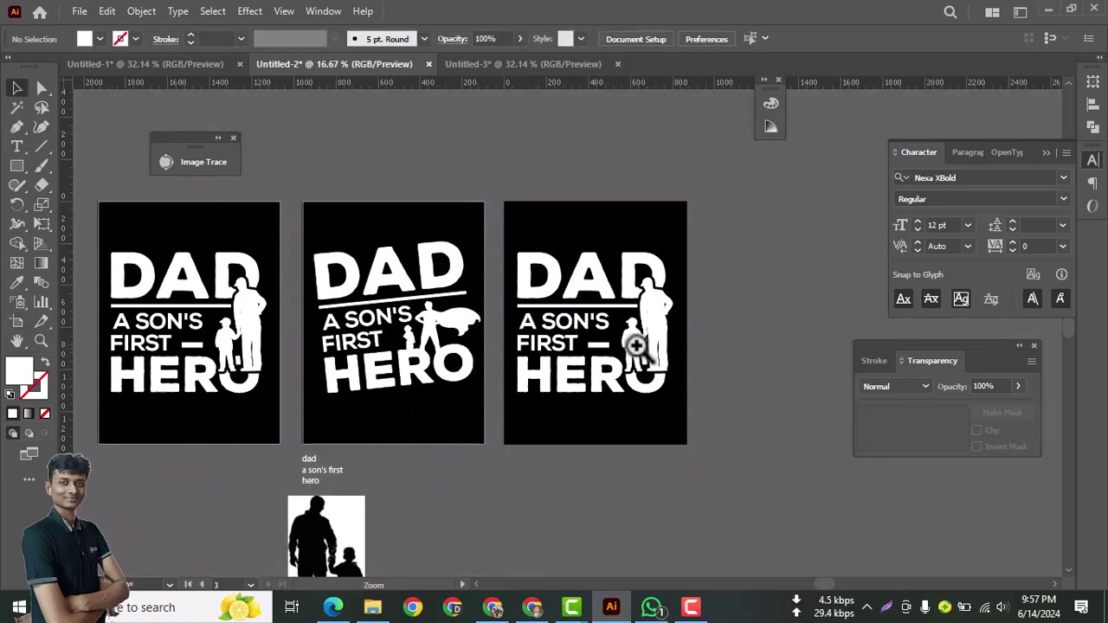
- Ungroup the complete DAD A SON'S FIRST HERO design on the third artboard
{"action": "left_click", "coordinate": [636, 346]}
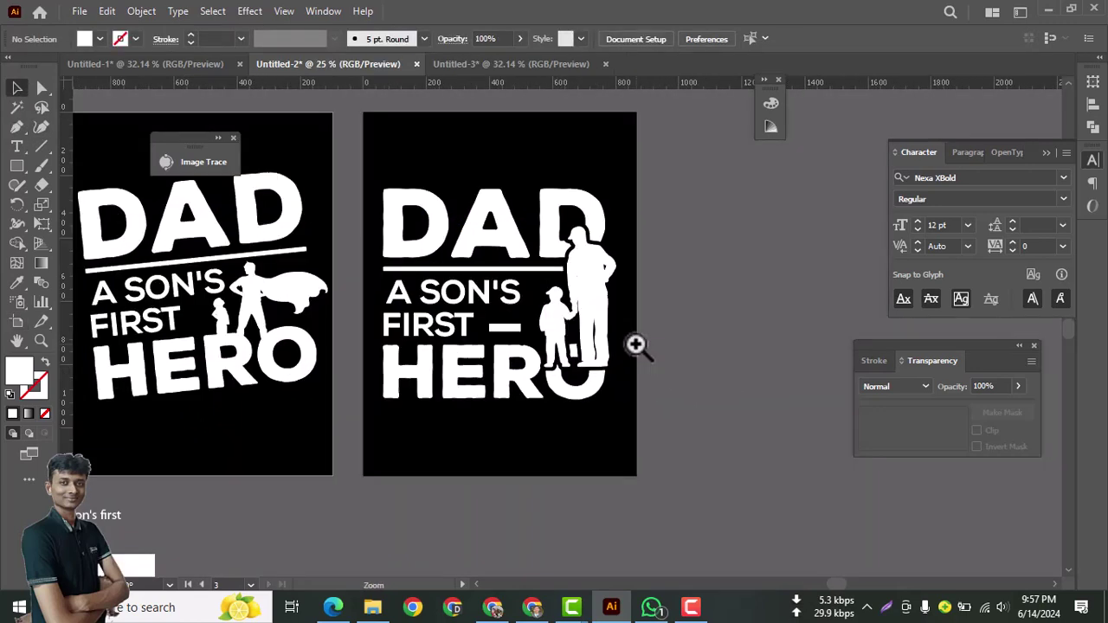
{"action": "left_click", "coordinate": [526, 315]}
{"action": "left_click_drag", "start_coordinate": [609, 368], "coordinate": [578, 394]}
{"action": "left_click", "coordinate": [619, 355]}
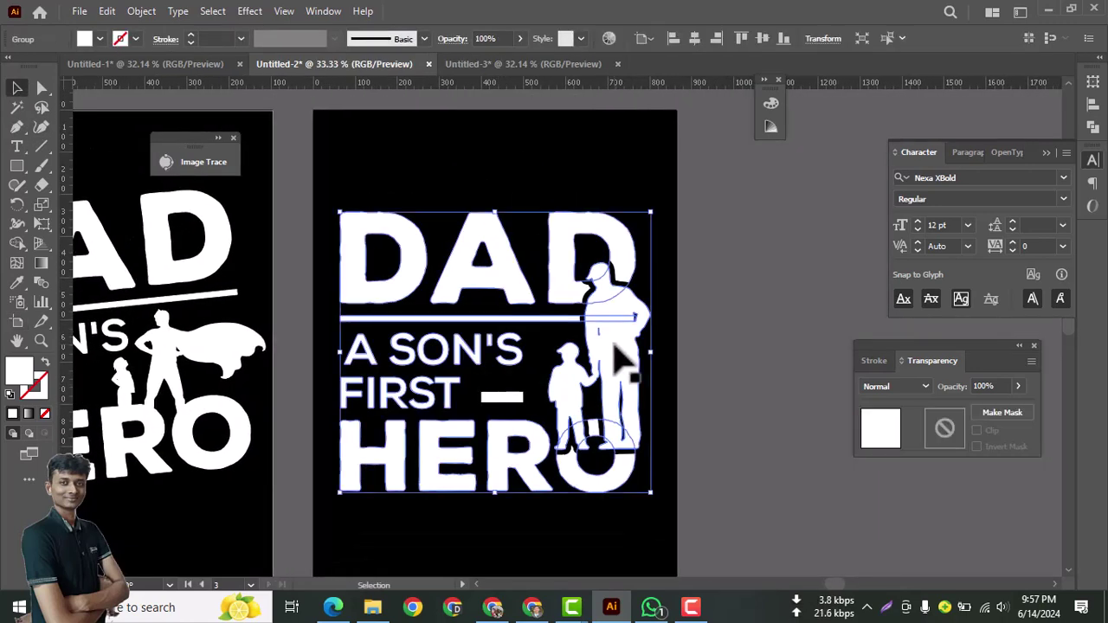
{"action": "right_click", "coordinate": [484, 393]}
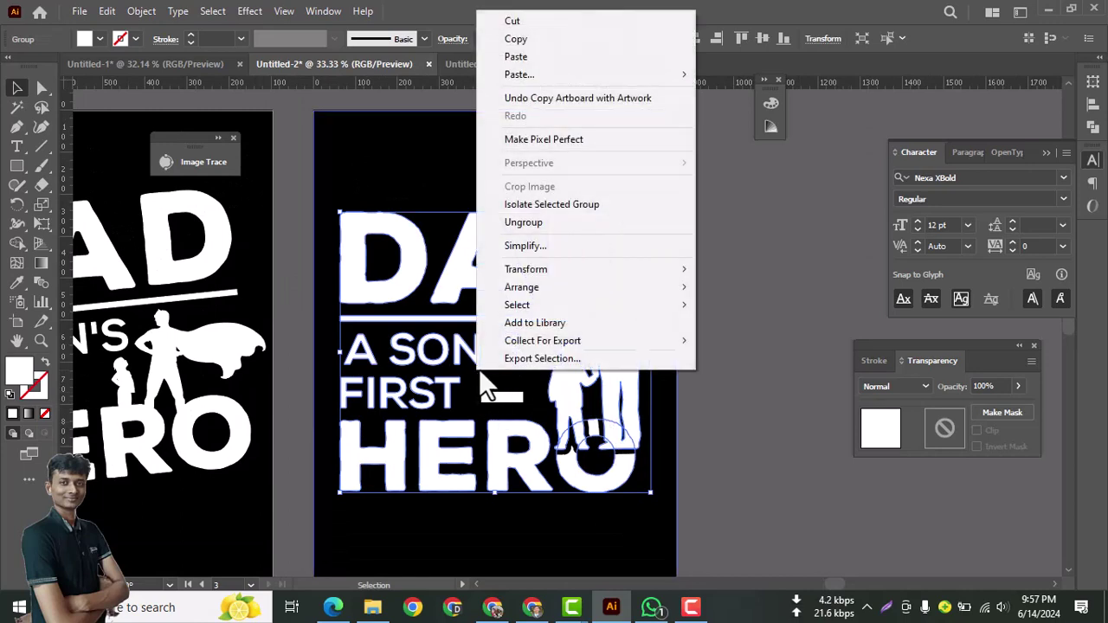
{"action": "left_click", "coordinate": [529, 222]}
{"action": "left_click", "coordinate": [725, 378]}
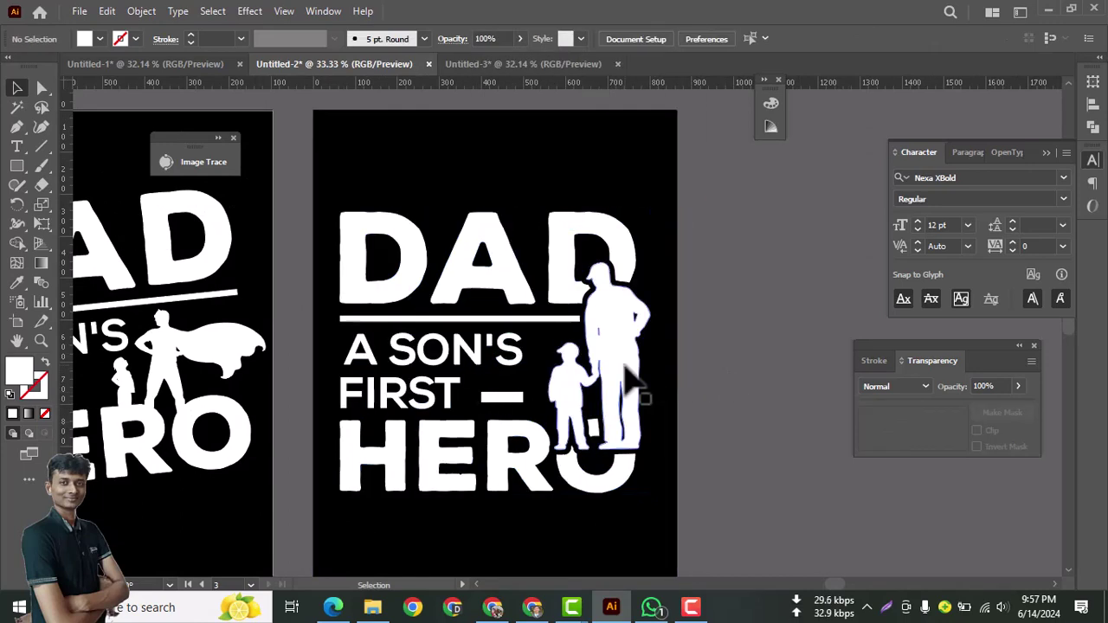
- Release the opacity mask on the DAD and HERO lettering, remove the black mask shape and move the white silhouettes off the third artboard
{"action": "left_click", "coordinate": [626, 370]}
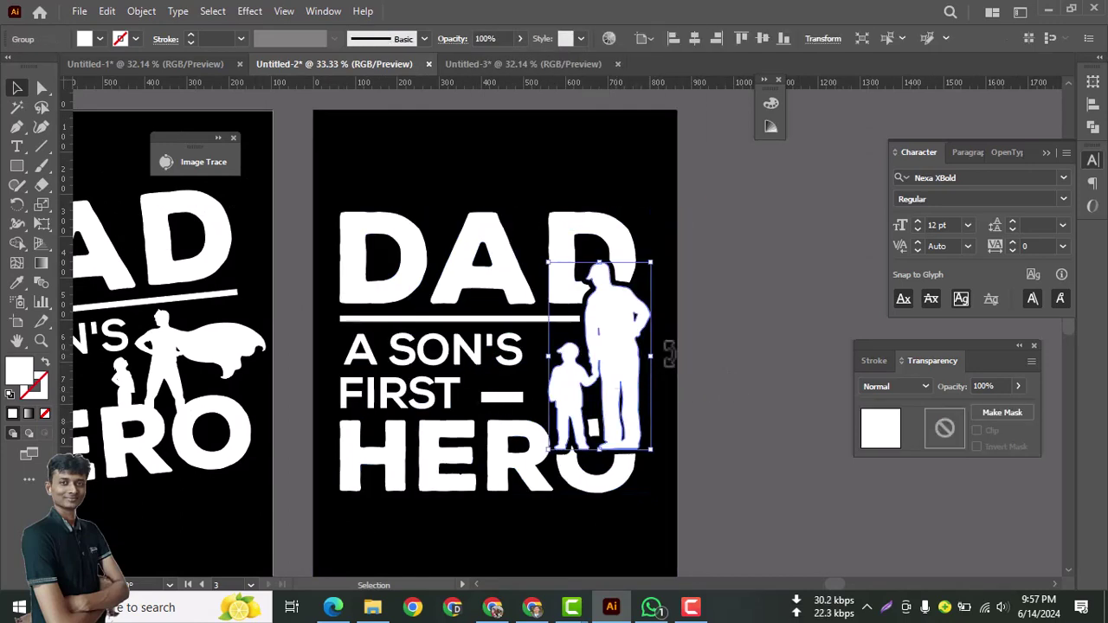
{"action": "left_click", "coordinate": [561, 250]}
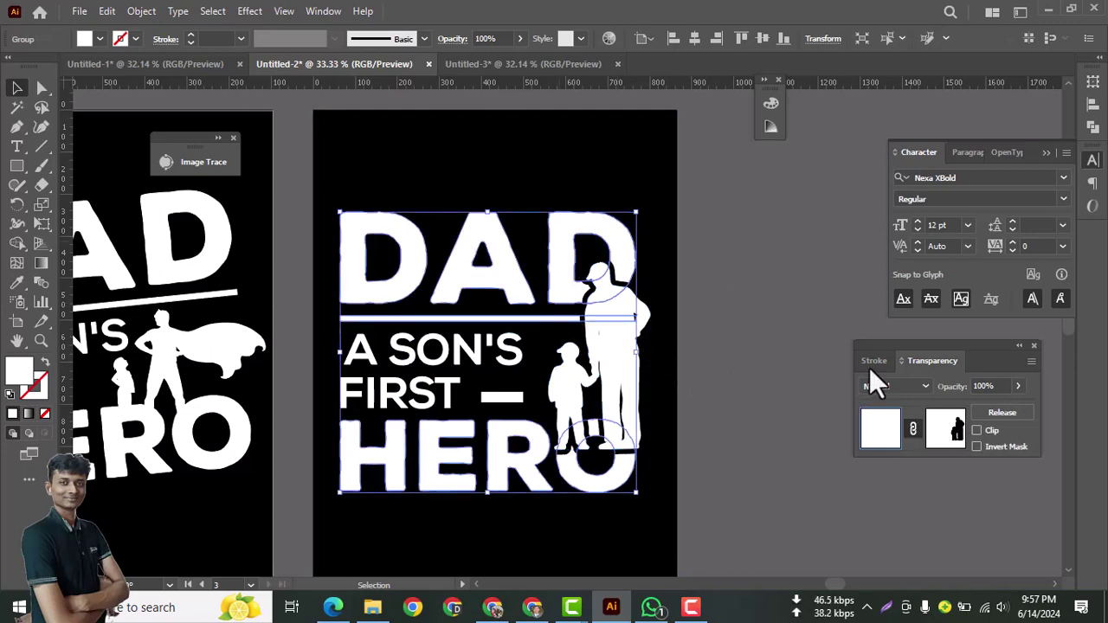
{"action": "left_click", "coordinate": [1005, 413]}
{"action": "left_click", "coordinate": [749, 424]}
{"action": "left_click", "coordinate": [614, 368]}
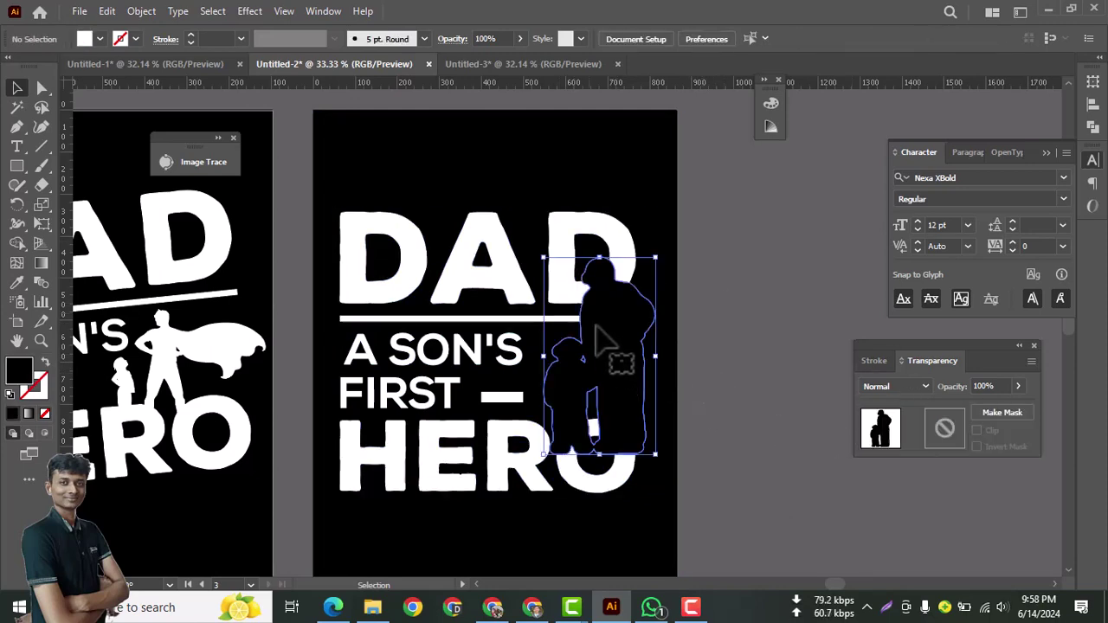
{"action": "left_click_drag", "start_coordinate": [614, 367], "coordinate": [810, 238]}
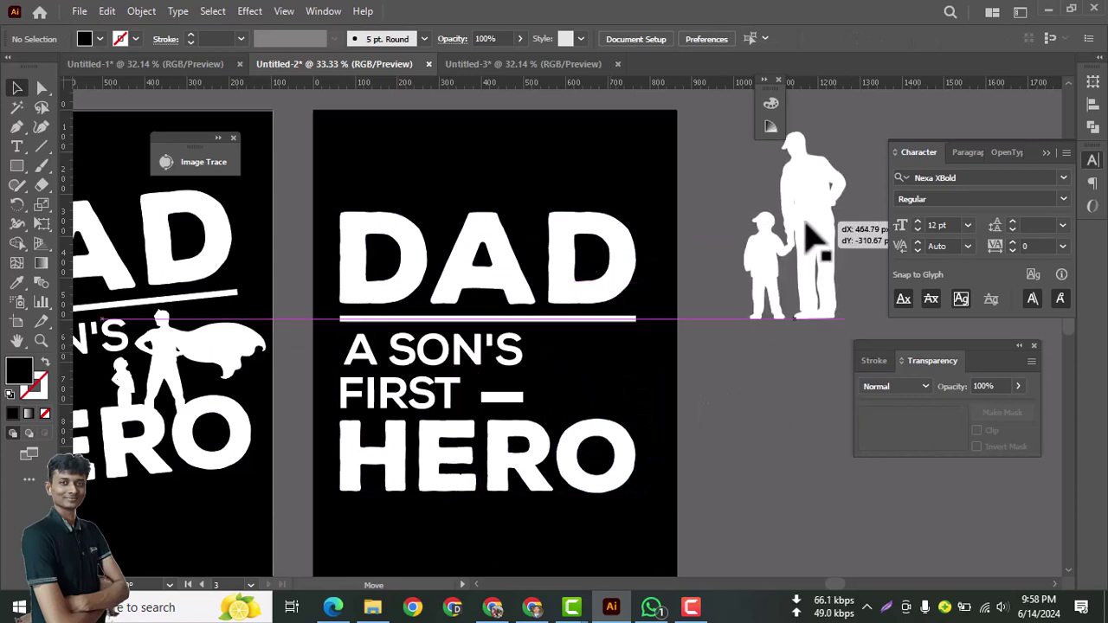
- Clear the old lettering from the third artboard and bring the small "dad a son's first hero" text onto its upper area
{"action": "left_click", "coordinate": [493, 467]}
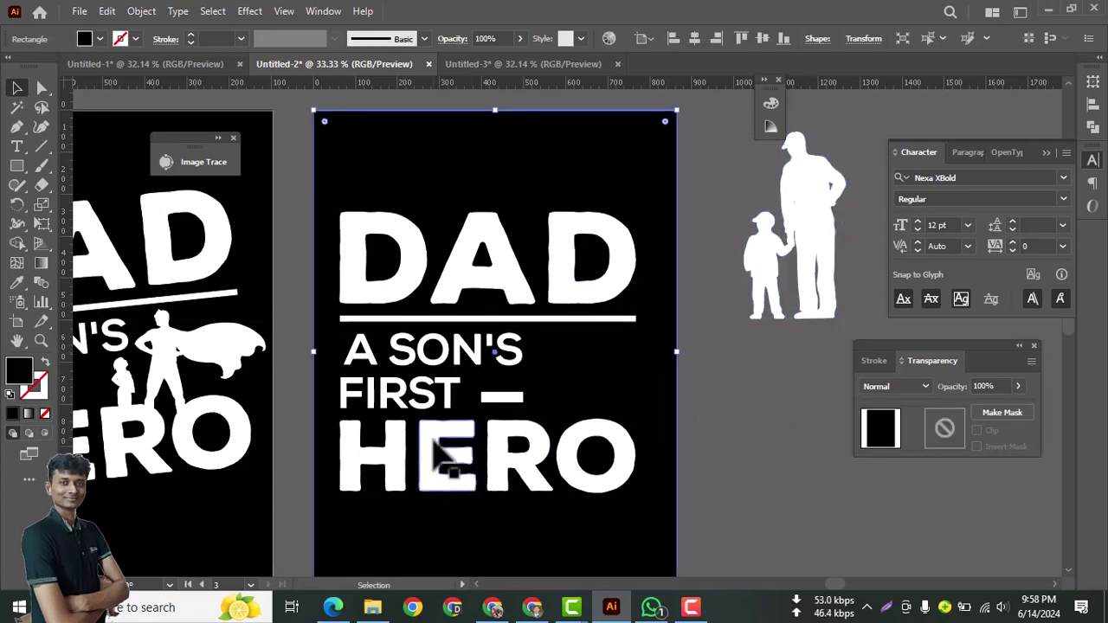
{"action": "left_click", "coordinate": [438, 444]}
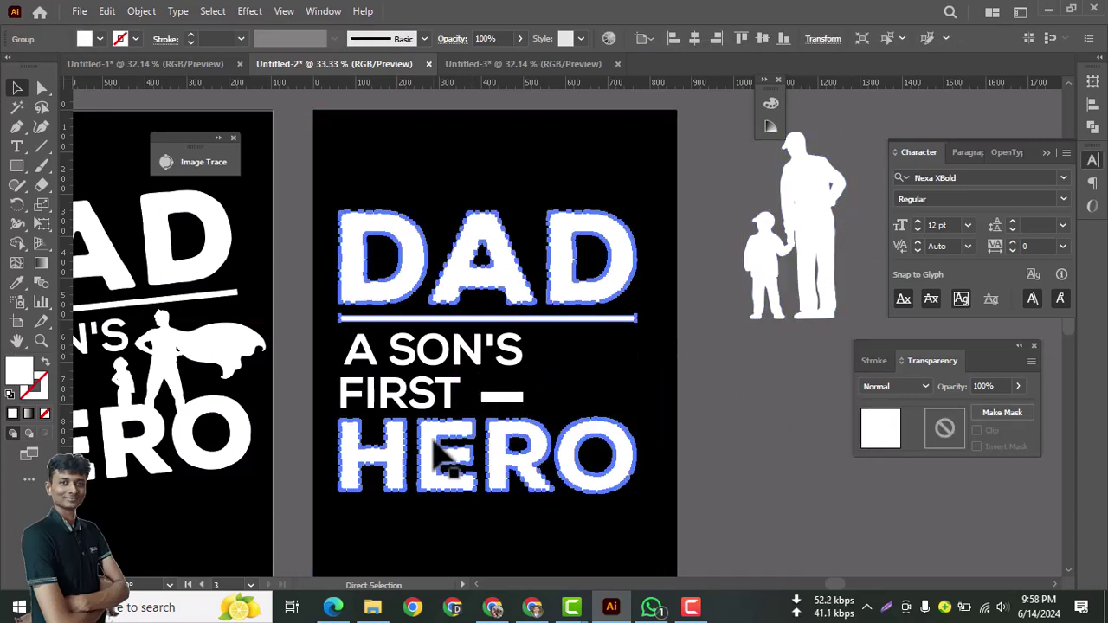
{"action": "key", "text": "ctrl+minus"}
{"action": "key", "text": "ctrl+minus"}
{"action": "key", "text": "ctrl+minus"}
{"action": "left_click_drag", "start_coordinate": [395, 426], "coordinate": [424, 389]}
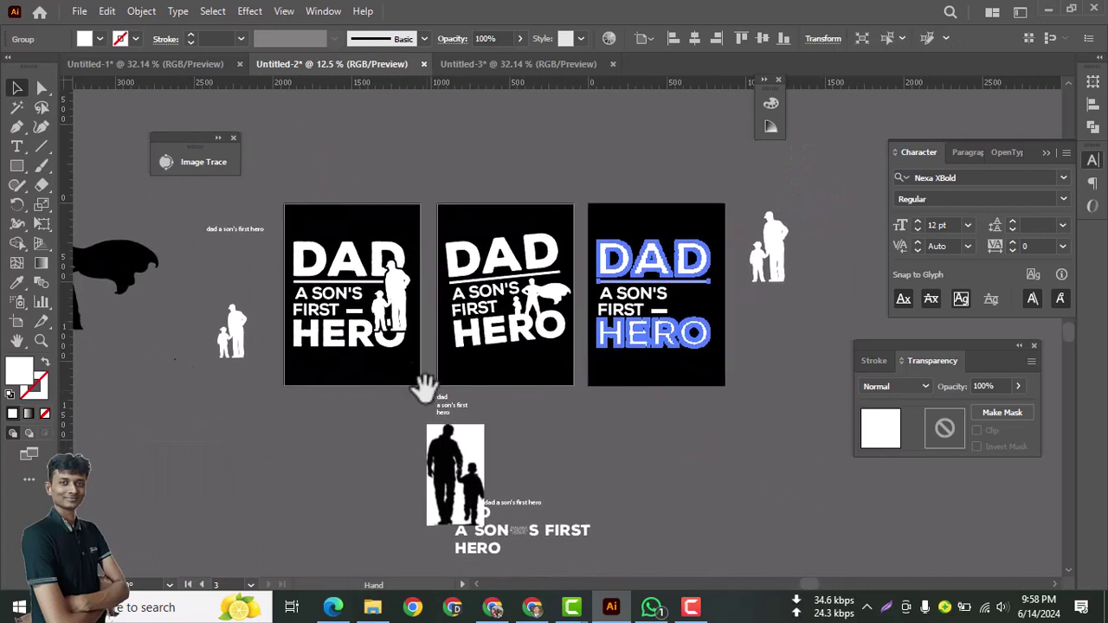
{"action": "left_click", "coordinate": [230, 231]}
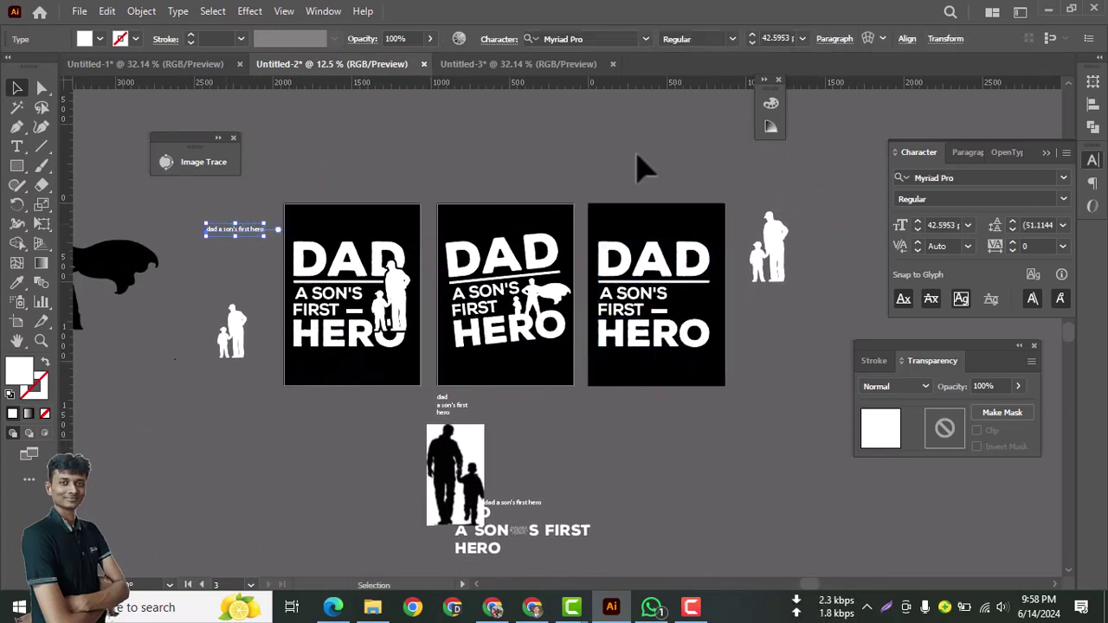
{"action": "left_click_drag", "start_coordinate": [258, 230], "coordinate": [682, 187]}
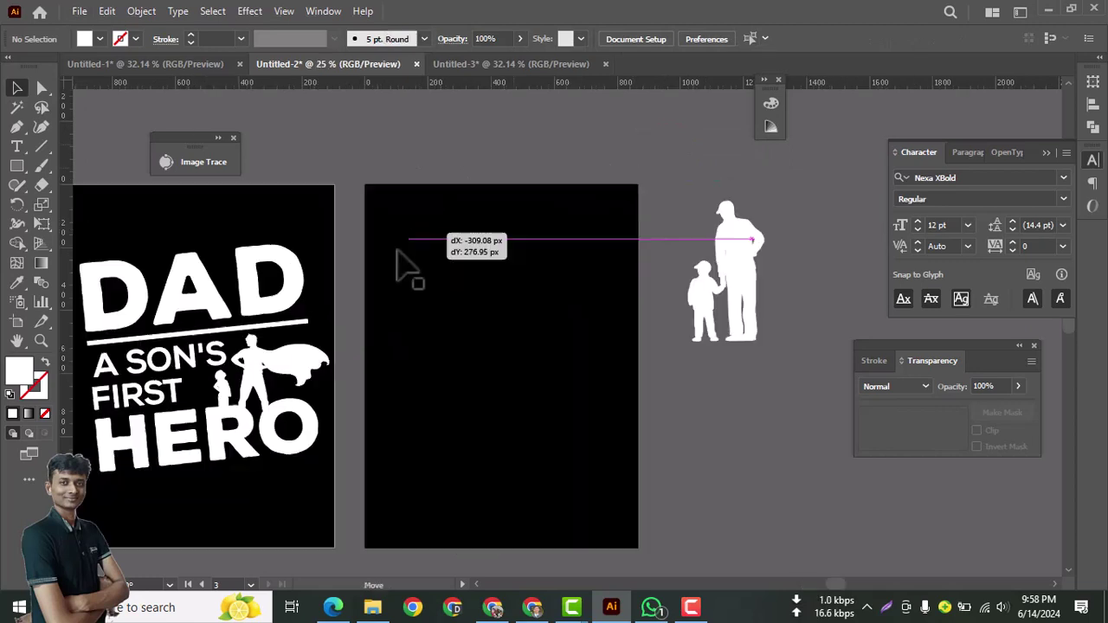
{"action": "left_click_drag", "start_coordinate": [396, 248], "coordinate": [529, 262]}
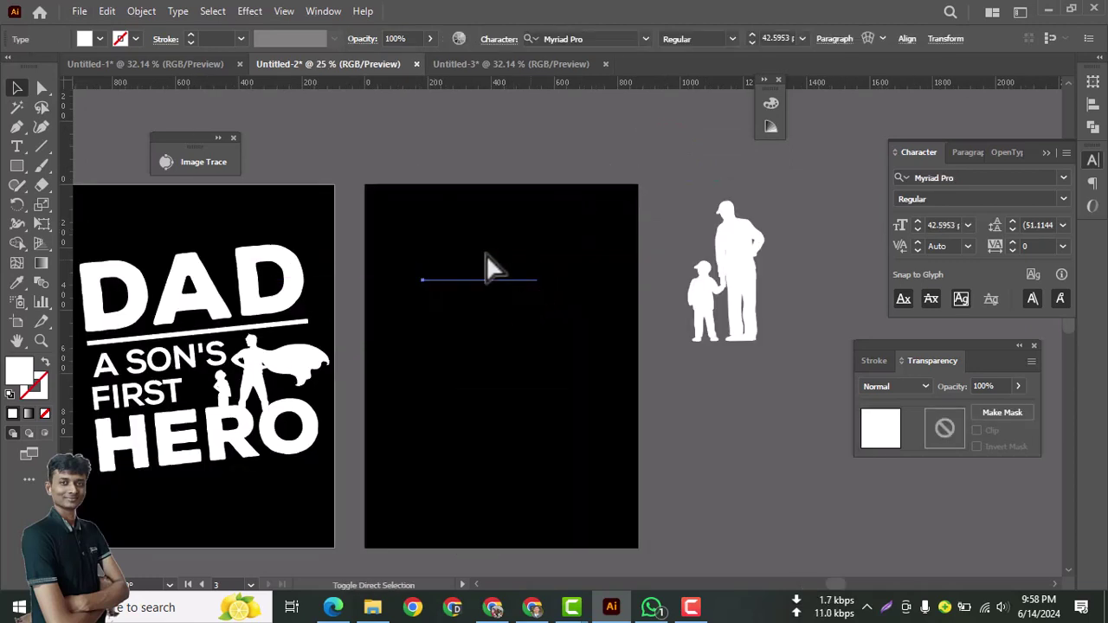
- Bring the small "dad a son's first hero" text to the front and enlarge it to about 88.7 pt
{"action": "key", "text": "ctrl+shift+bracketright"}
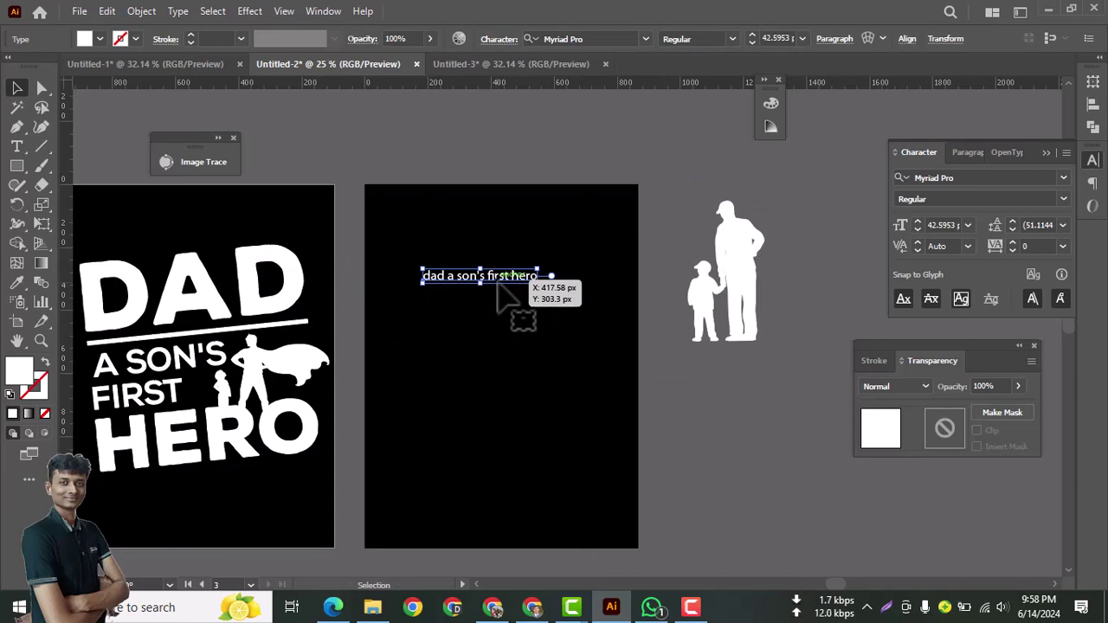
{"action": "mouse_move", "coordinate": [545, 287]}
{"action": "left_mouse_down"}
{"action": "mouse_move", "coordinate": [545, 277]}
{"action": "mouse_move", "coordinate": [650, 349]}
{"action": "mouse_move", "coordinate": [669, 300]}
{"action": "mouse_move", "coordinate": [518, 275]}
{"action": "mouse_move", "coordinate": [527, 280]}
{"action": "left_mouse_up"}
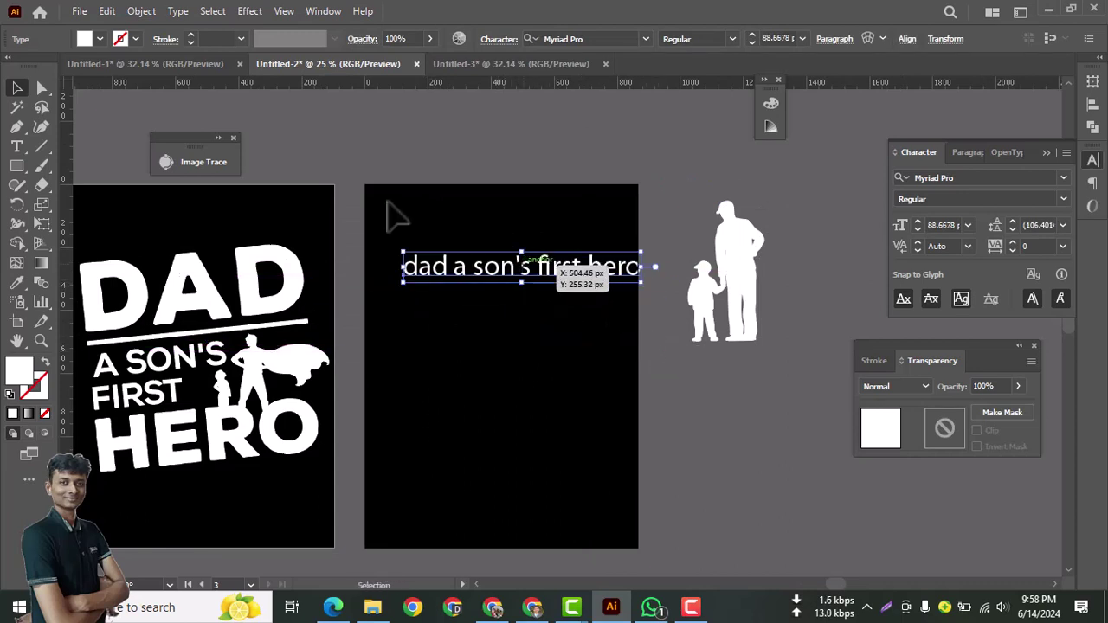
- Change the slogan text on the third artboard to uppercase
{"action": "left_click", "coordinate": [142, 11]}
{"action": "left_click", "coordinate": [149, 15]}
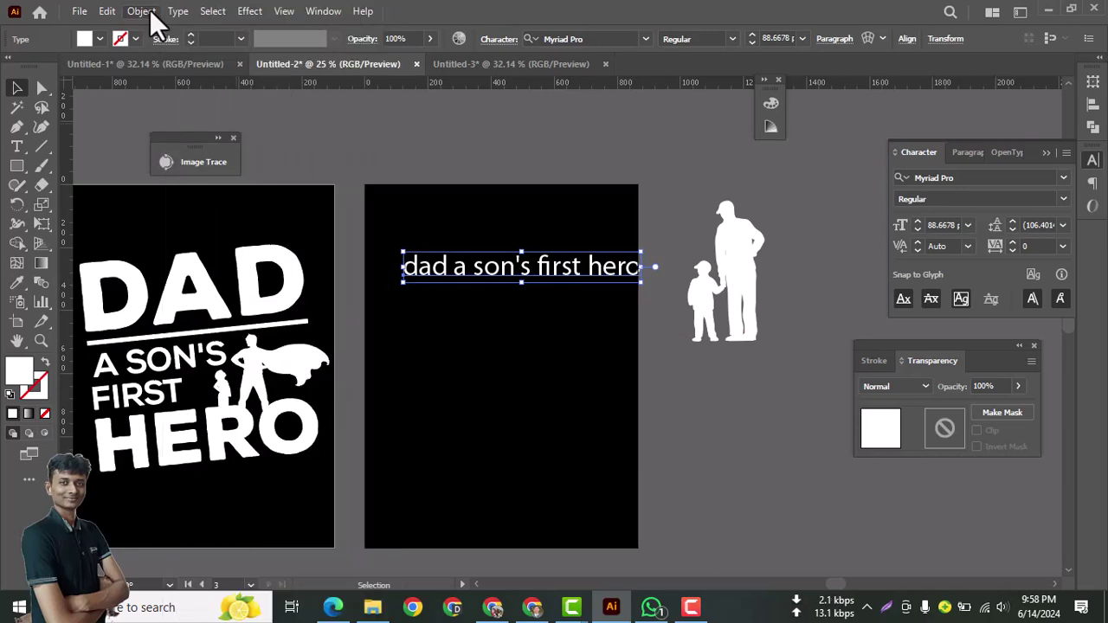
{"action": "left_click", "coordinate": [177, 16]}
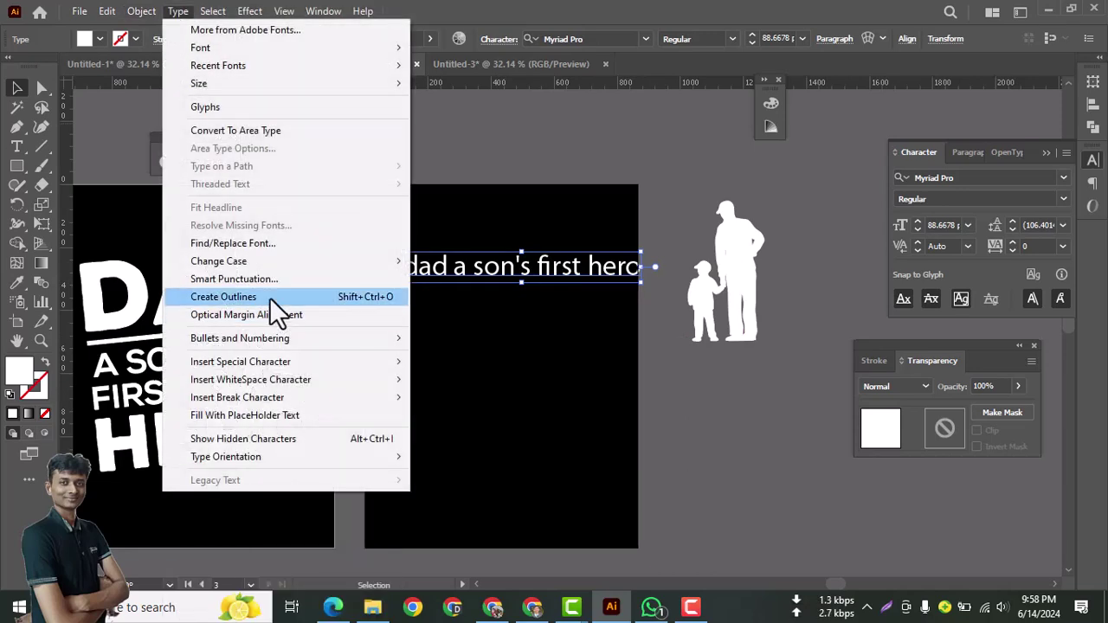
{"action": "mouse_move", "coordinate": [270, 260]}
{"action": "left_click", "coordinate": [459, 258]}
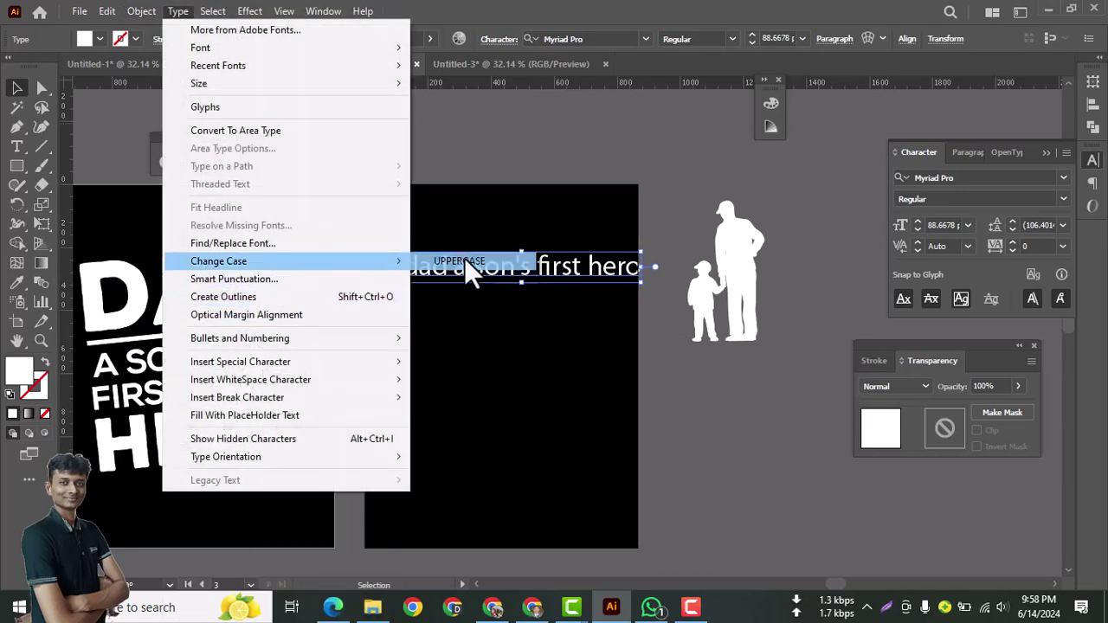
- Keep a full slogan copy above the third artboard and cut the text on the artboard down to "DAD"
{"action": "left_click_drag", "start_coordinate": [464, 258], "coordinate": [592, 258]}
{"action": "key", "text": "t"}
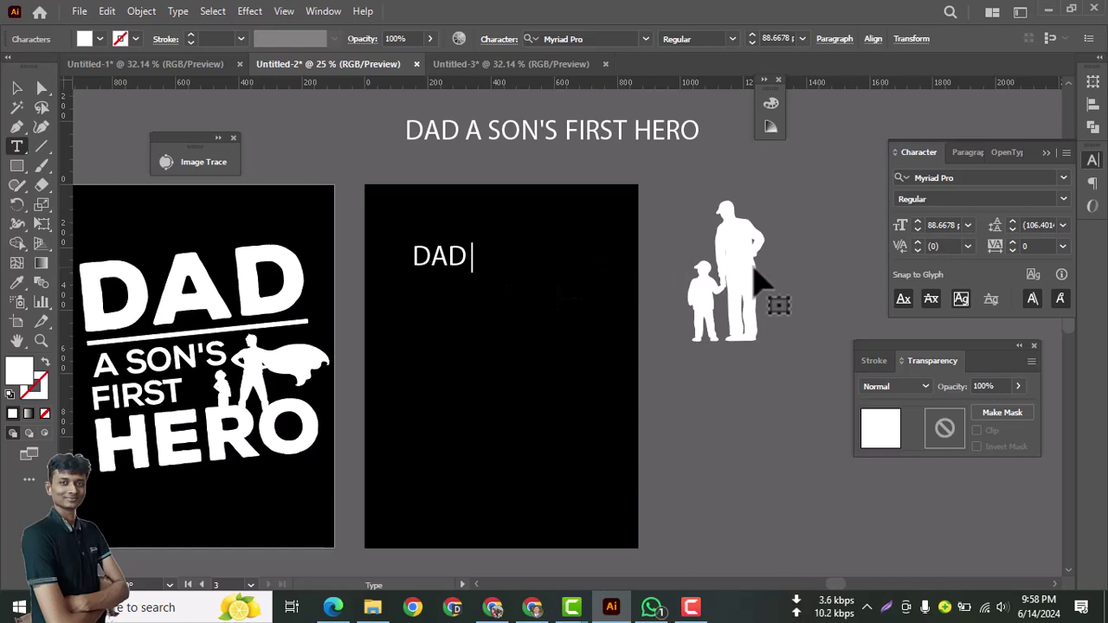
{"action": "left_click", "coordinate": [17, 88]}
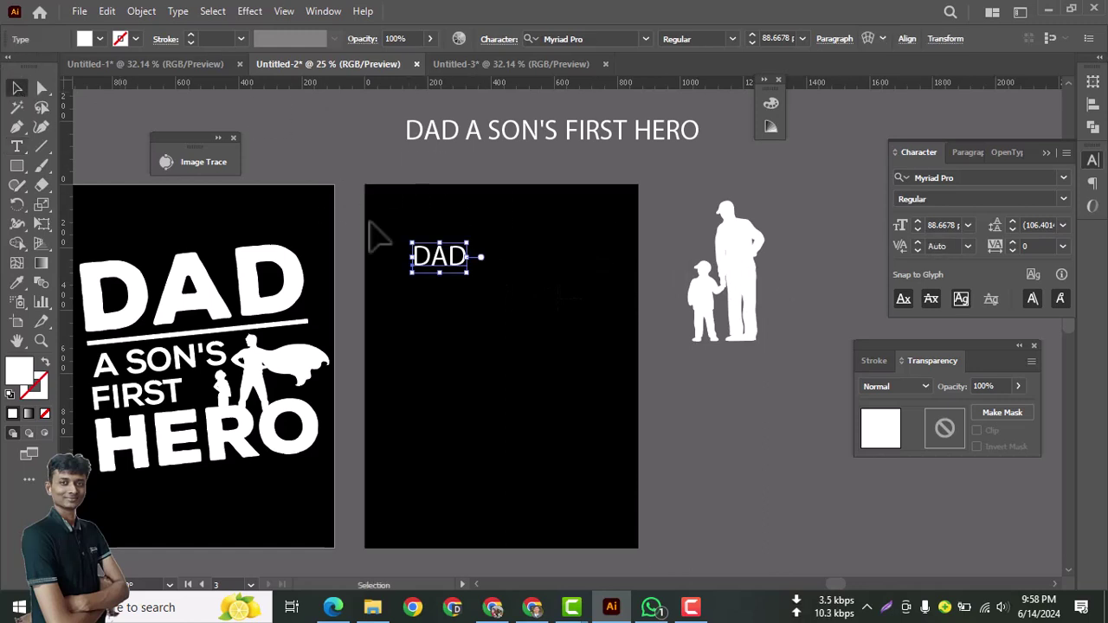
- Enlarge DAD to about 312 pt in the artboard's upper area and set its font to A Love of Thunder
{"action": "left_click_drag", "start_coordinate": [468, 273], "coordinate": [603, 351]}
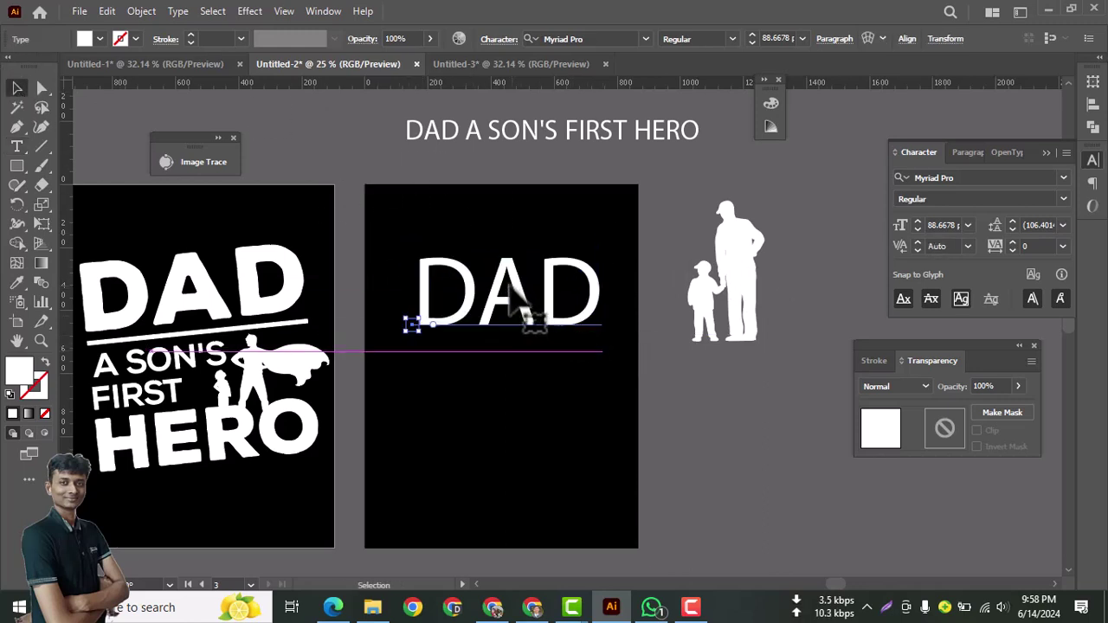
{"action": "left_click_drag", "start_coordinate": [509, 285], "coordinate": [499, 250]}
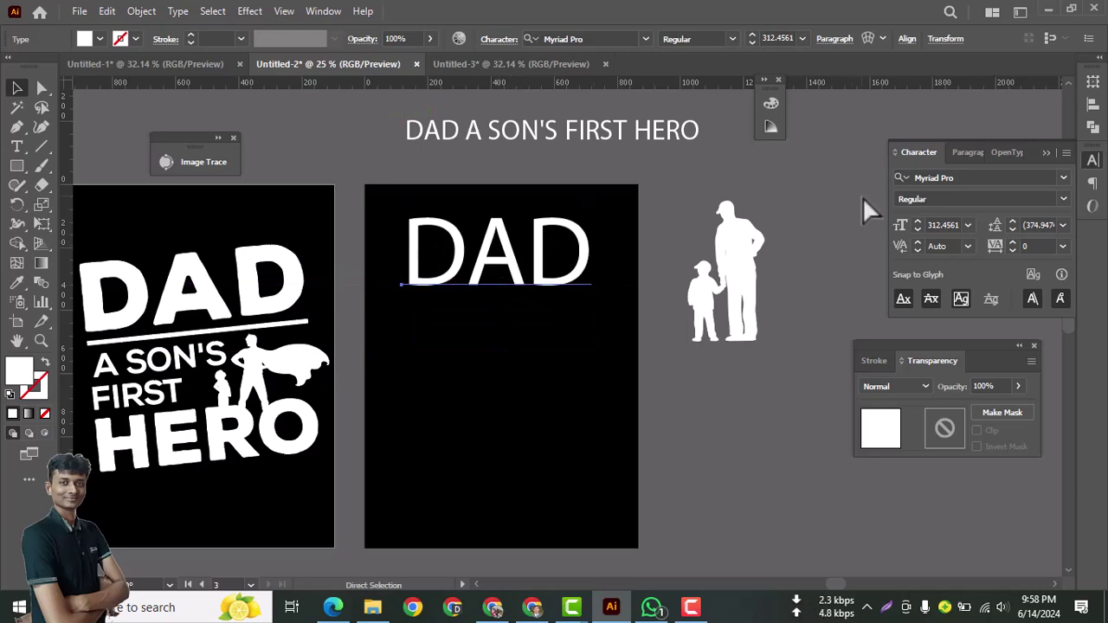
{"action": "left_click", "coordinate": [1062, 179]}
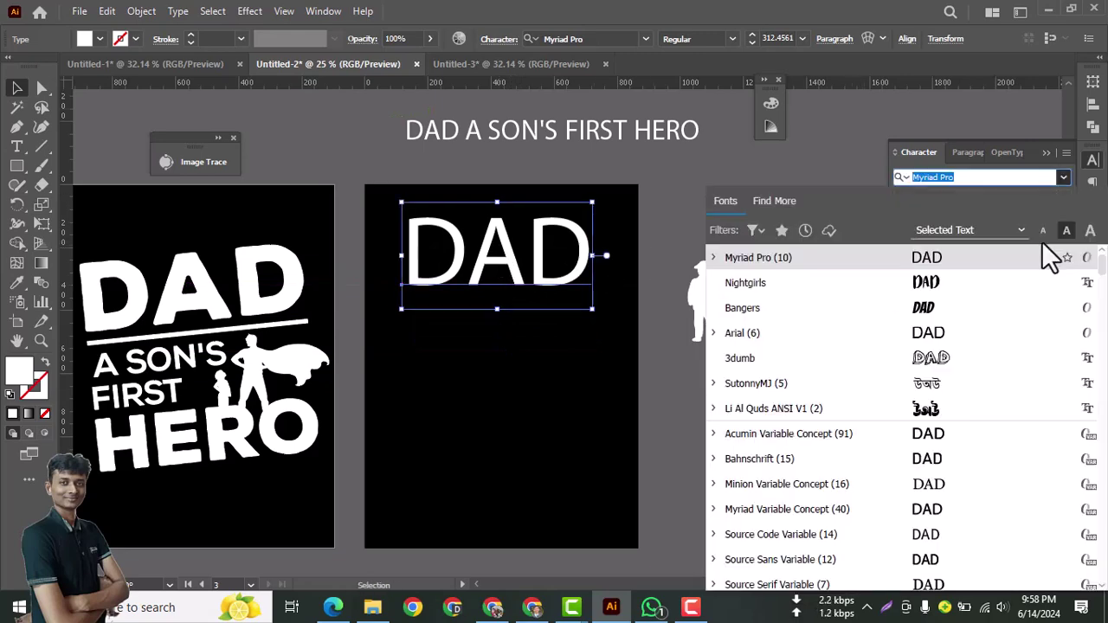
{"action": "scroll", "coordinate": [967, 407], "scroll_direction": "down", "scroll_amount": 3}
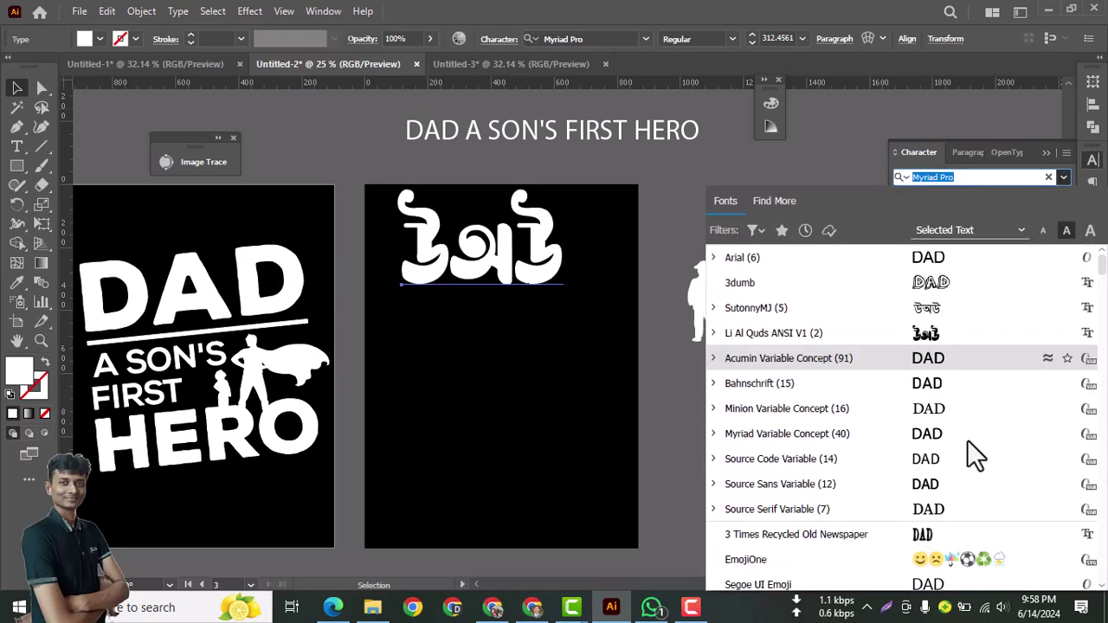
{"action": "scroll", "coordinate": [978, 437], "scroll_direction": "down", "scroll_amount": 5}
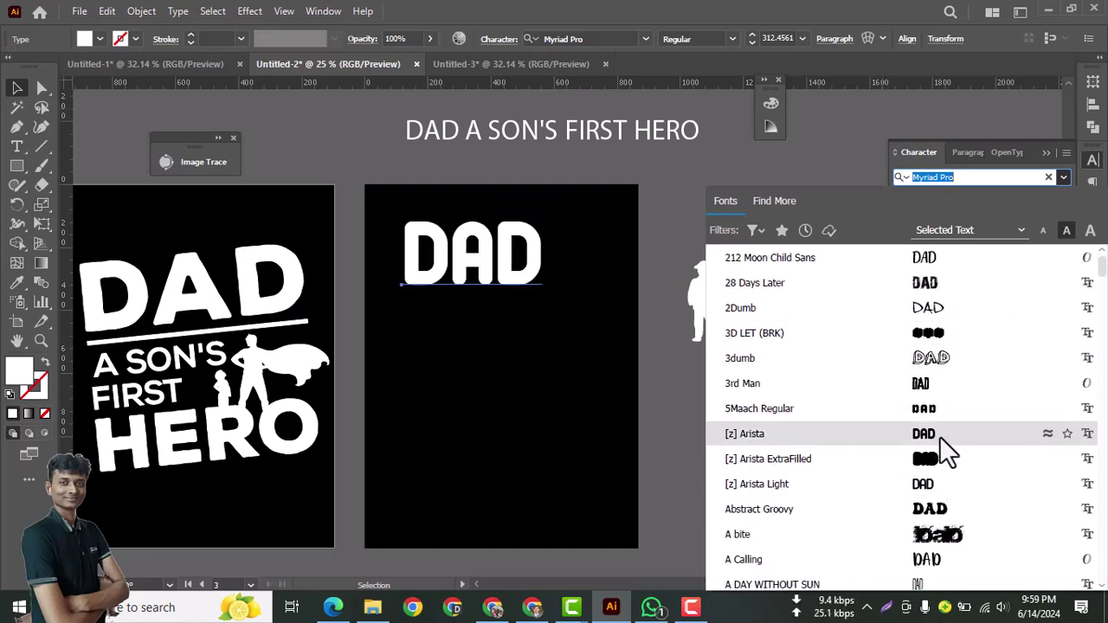
{"action": "scroll", "coordinate": [939, 436], "scroll_direction": "down", "scroll_amount": 4}
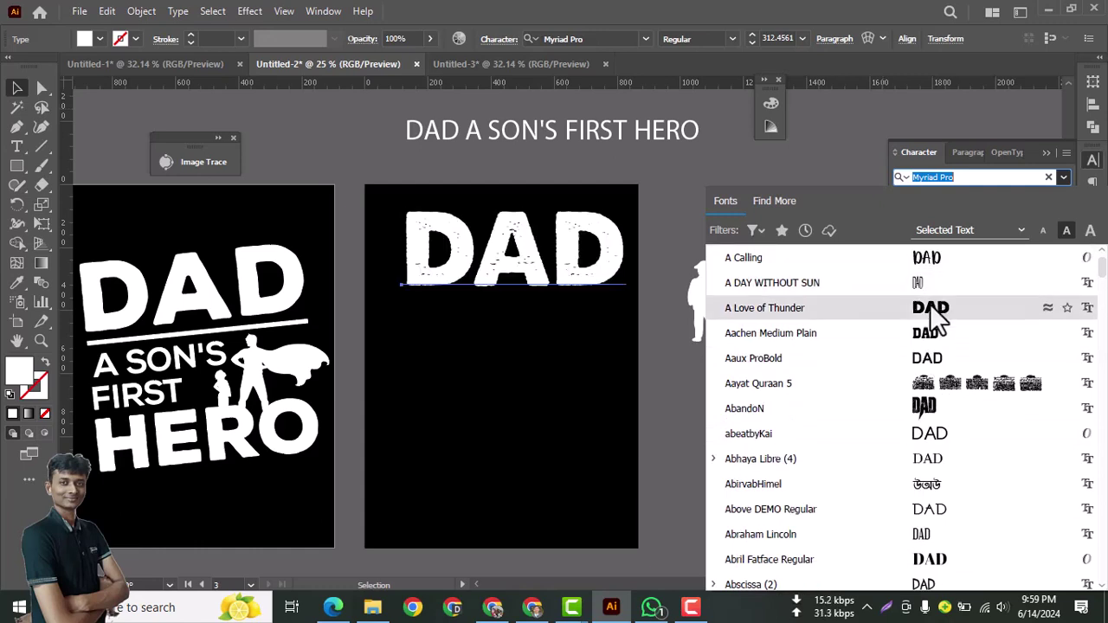
{"action": "left_click", "coordinate": [934, 311]}
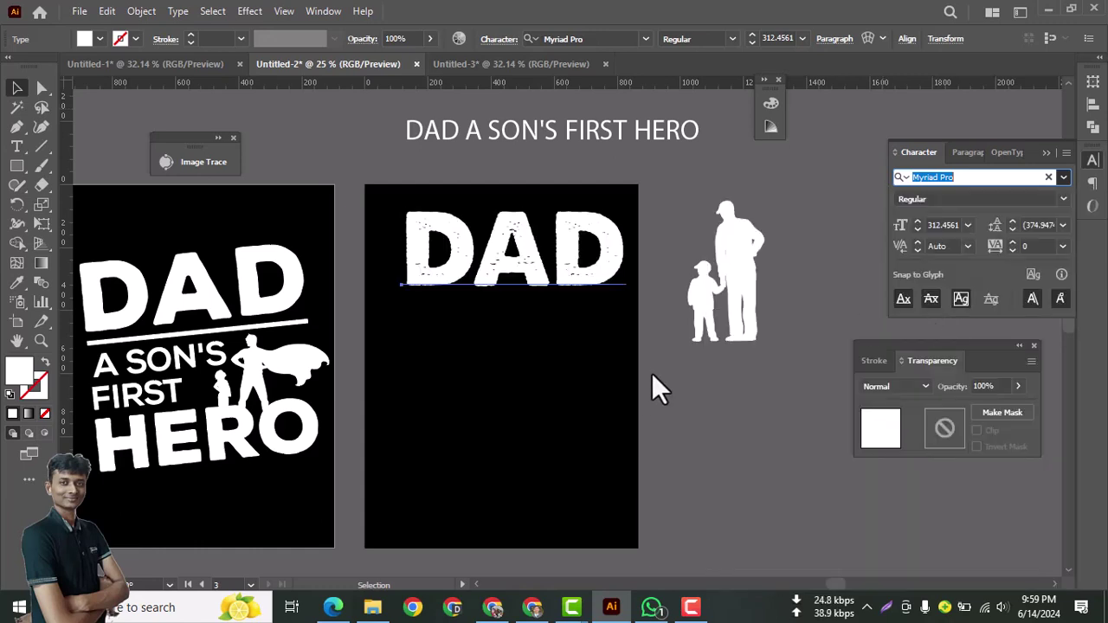
- Nudge DAD into place, then put a copy of it on the artboard's lower area and a slogan copy between the two
{"action": "mouse_move", "coordinate": [537, 284]}
{"action": "left_mouse_down"}
{"action": "mouse_move", "coordinate": [603, 281]}
{"action": "mouse_move", "coordinate": [521, 279]}
{"action": "left_mouse_up"}
{"action": "left_click_drag", "start_coordinate": [518, 381], "coordinate": [512, 459]}
{"action": "left_click_drag", "start_coordinate": [533, 137], "coordinate": [534, 351]}
- Trim the middle slogan copy to "A SON'S", copying the words "FIRST HERO" before removing them, and place it directly beneath the upper DAD
{"action": "key", "text": "t"}
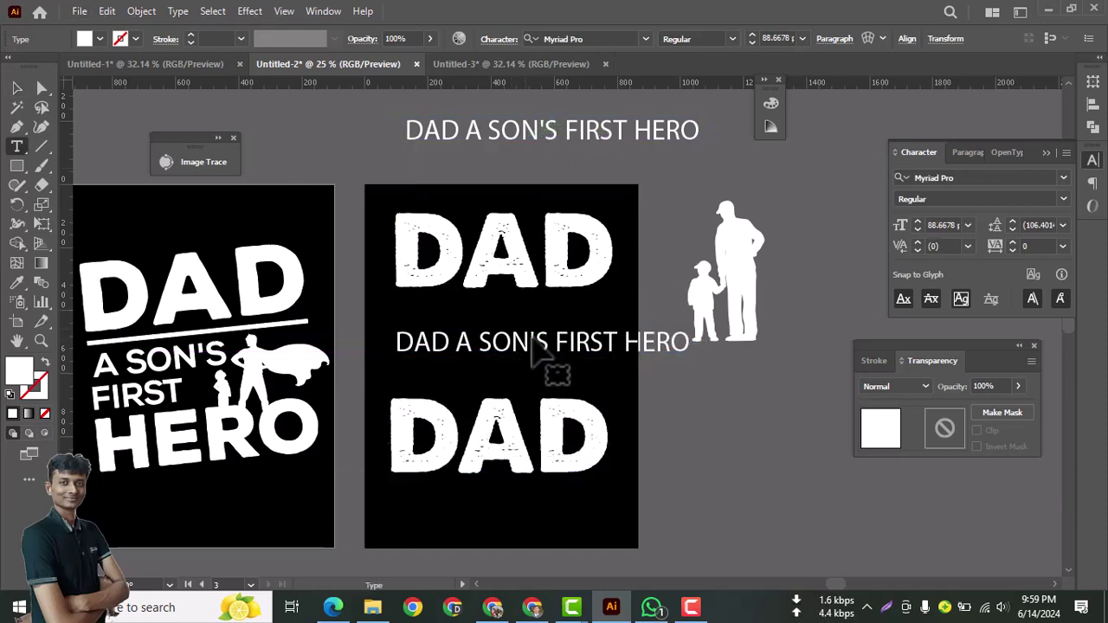
{"action": "double_click", "coordinate": [406, 348]}
{"action": "key", "text": "BackSpace"}
{"action": "key", "text": "Delete"}
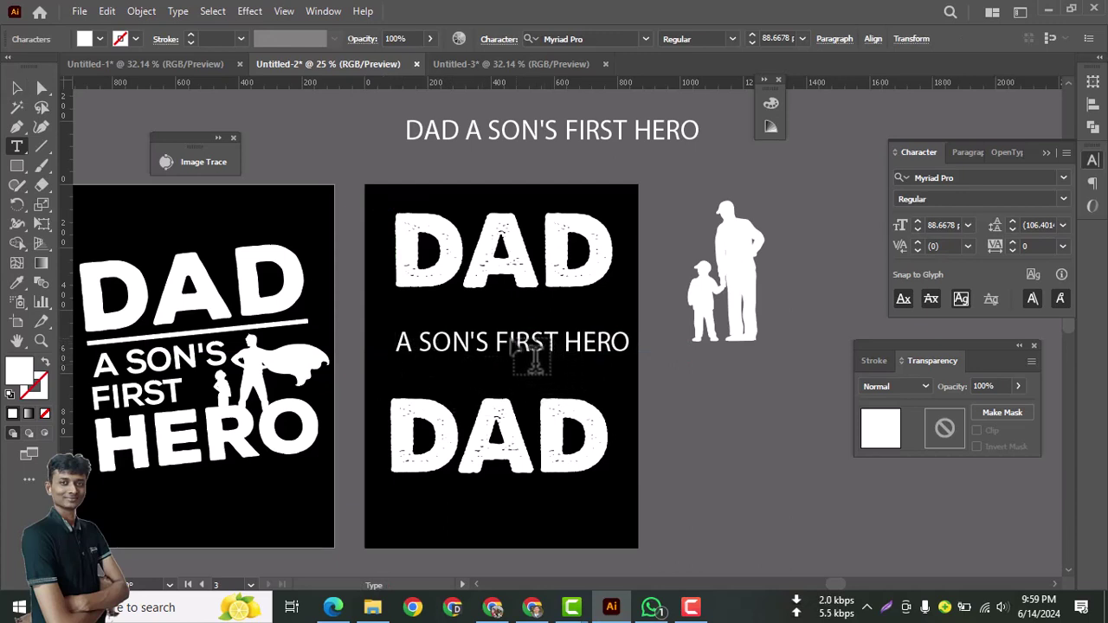
{"action": "left_click_drag", "start_coordinate": [514, 354], "coordinate": [742, 383]}
{"action": "key", "text": "ctrl+c"}
{"action": "key", "text": "BackSpace"}
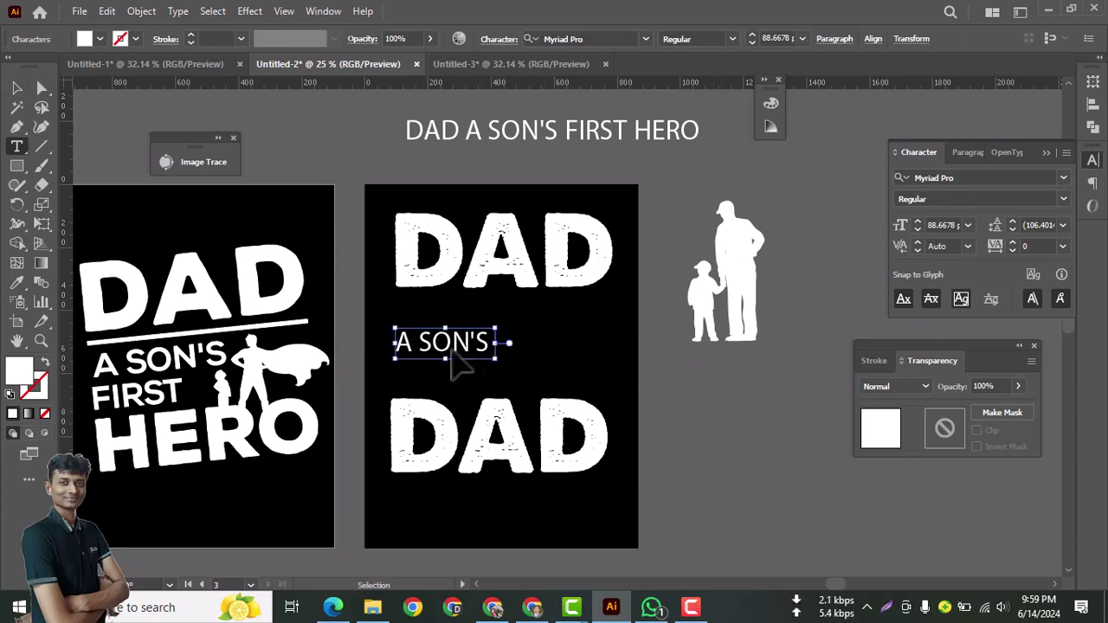
{"action": "left_click", "coordinate": [18, 89]}
{"action": "left_click_drag", "start_coordinate": [429, 349], "coordinate": [429, 315]}
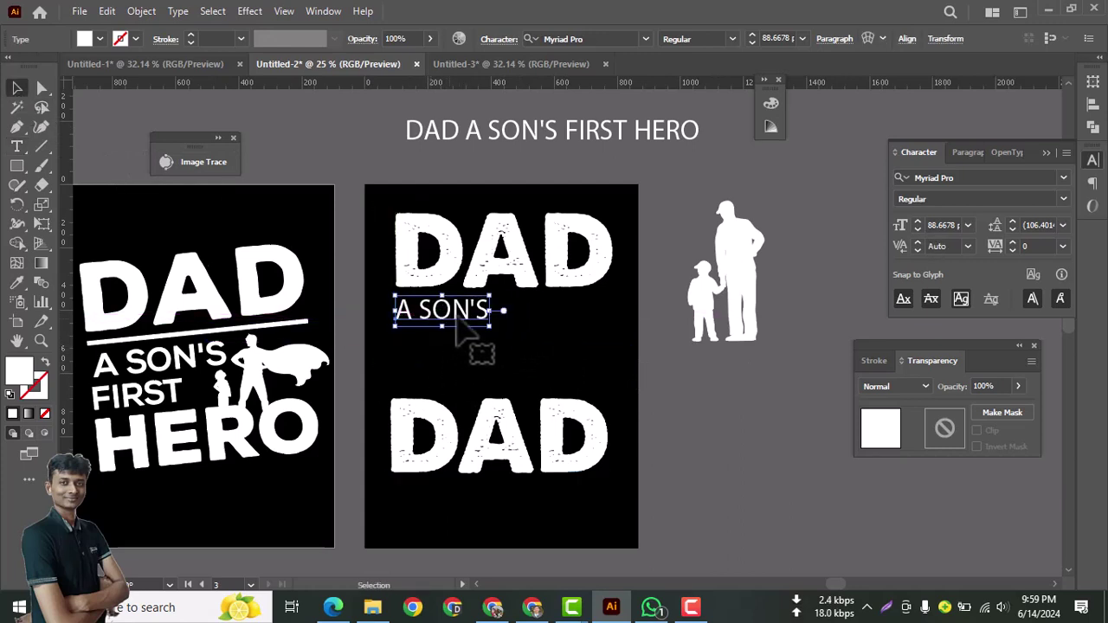
- Paste "FIRST HERO" as a separate text below A SON'S and cut it down to "FIRST", keeping "HERO" copied
{"action": "left_click", "coordinate": [531, 372]}
{"action": "key", "text": "ctrl+v"}
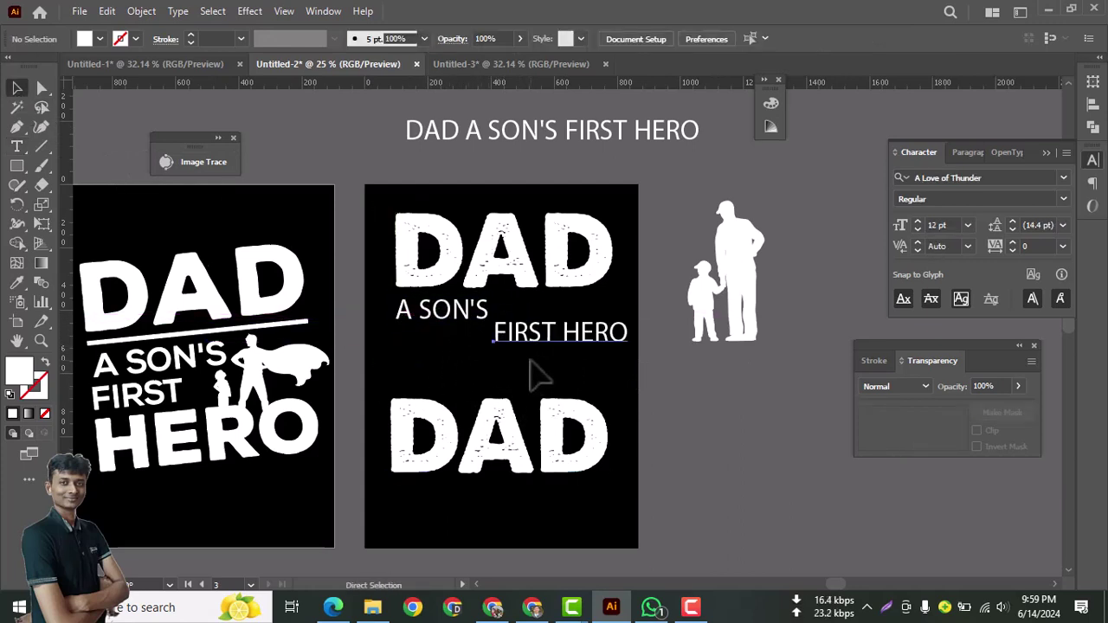
{"action": "left_click_drag", "start_coordinate": [568, 350], "coordinate": [683, 347]}
{"action": "key", "text": "ctrl+c"}
{"action": "key", "text": "t"}
{"action": "key", "text": "BackSpace"}
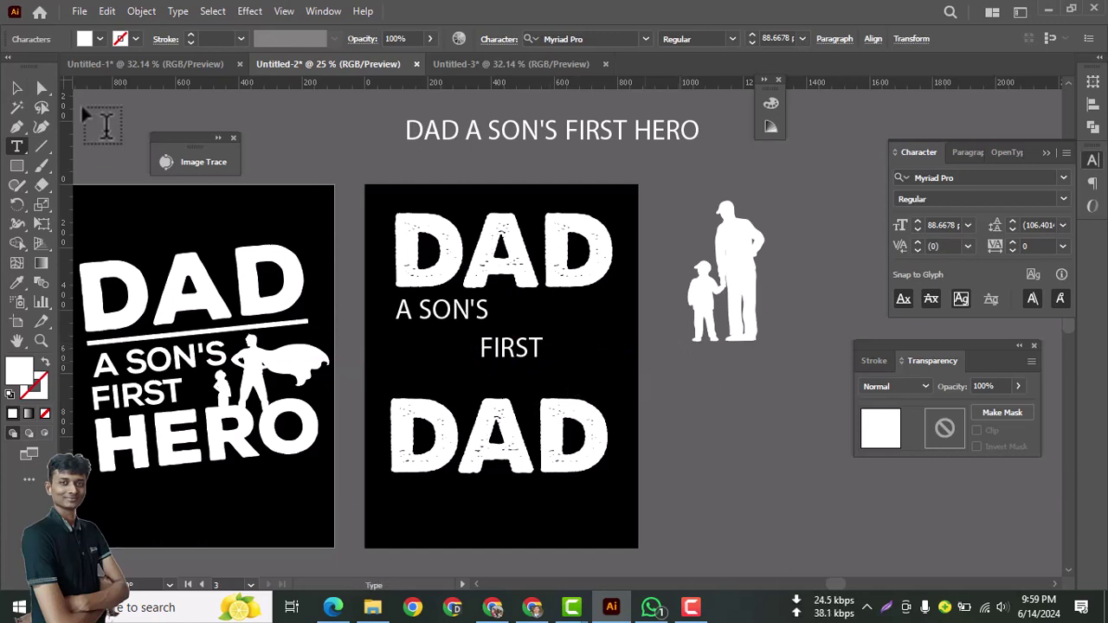
- Paste "HERO" as its own text and move it clear of FIRST, toward the artboard's edge
{"action": "left_click", "coordinate": [17, 87]}
{"action": "left_click", "coordinate": [642, 372]}
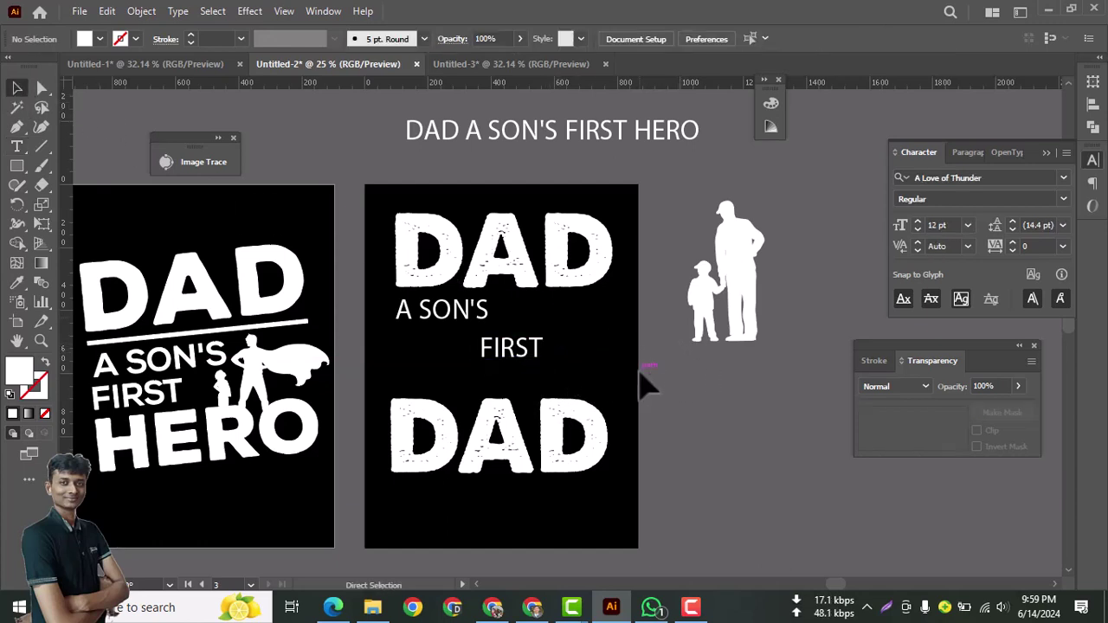
{"action": "key", "text": "ctrl+v"}
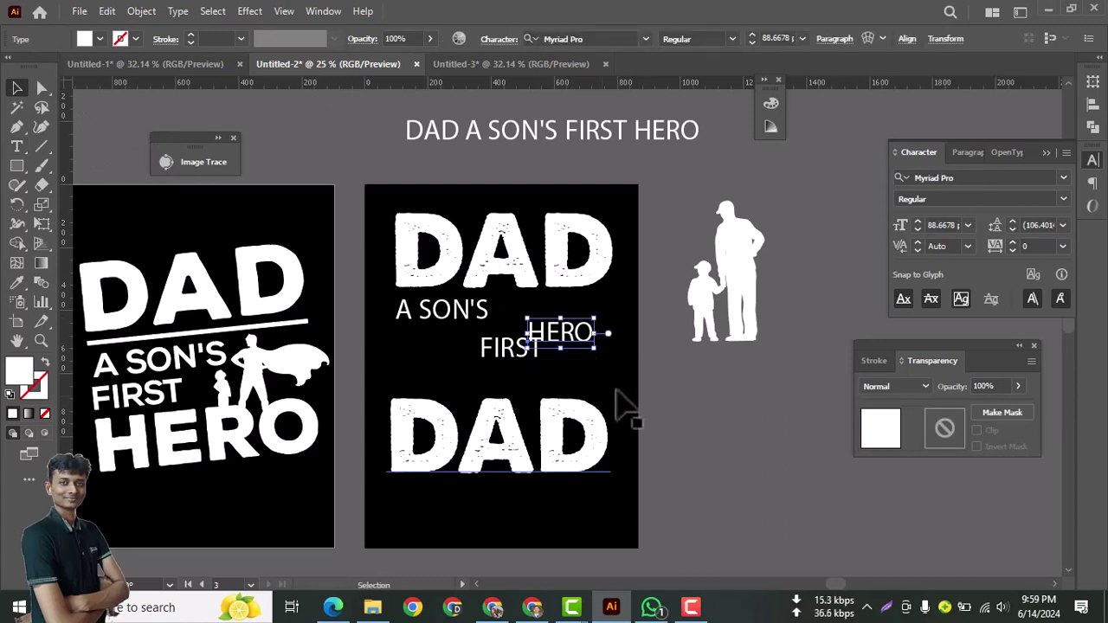
{"action": "left_click", "coordinate": [703, 456]}
{"action": "left_click_drag", "start_coordinate": [584, 336], "coordinate": [632, 370]}
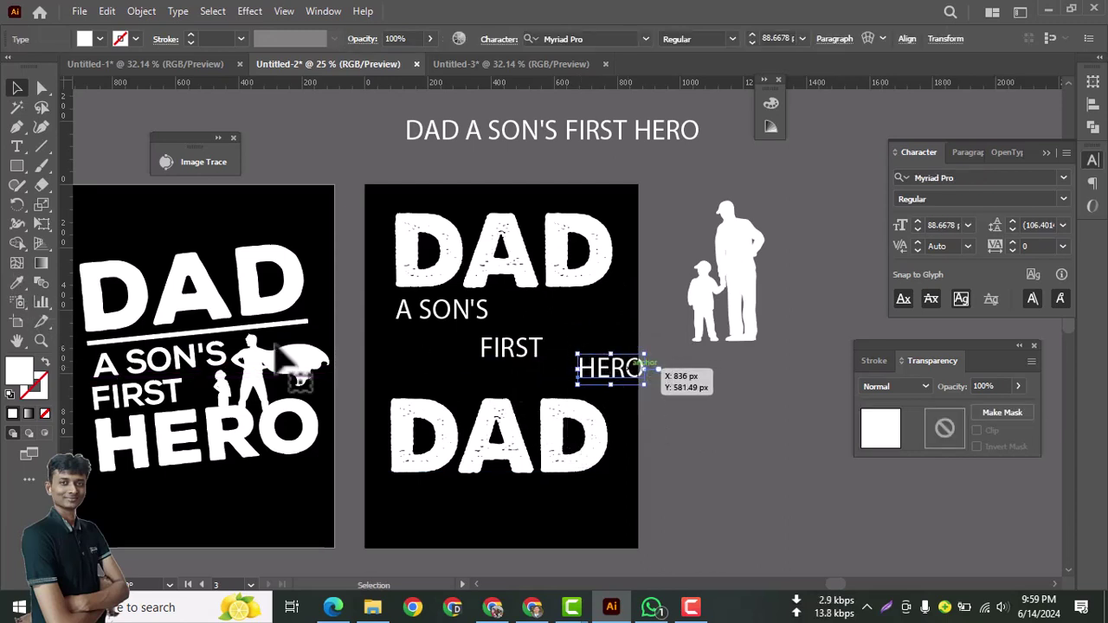
- Copy the DAD lettering's style onto HERO with the Eyedropper and move the lower DAD copy off the artboard
{"action": "left_click", "coordinate": [18, 282]}
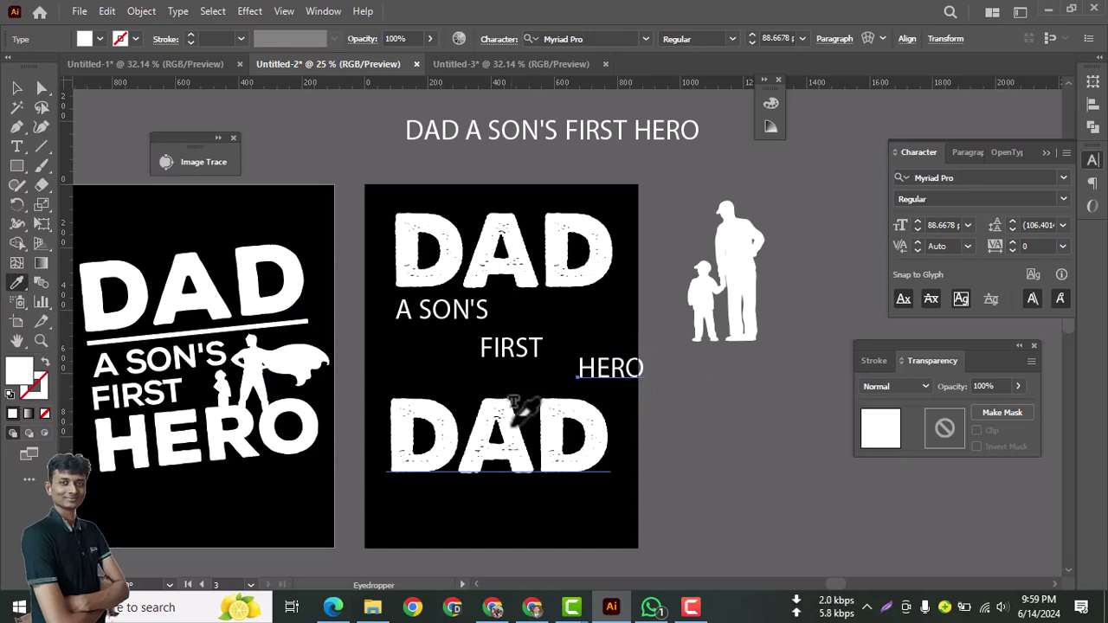
{"action": "left_click", "coordinate": [514, 423]}
{"action": "key", "text": "v"}
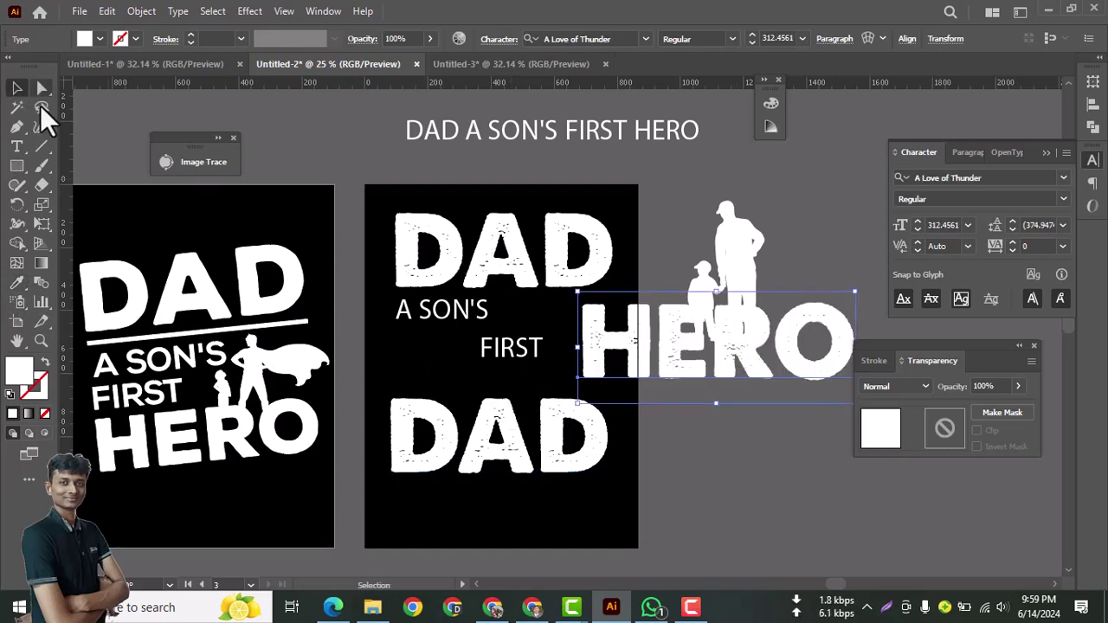
{"action": "left_click_drag", "start_coordinate": [611, 351], "coordinate": [584, 357]}
{"action": "left_click_drag", "start_coordinate": [471, 444], "coordinate": [742, 500]}
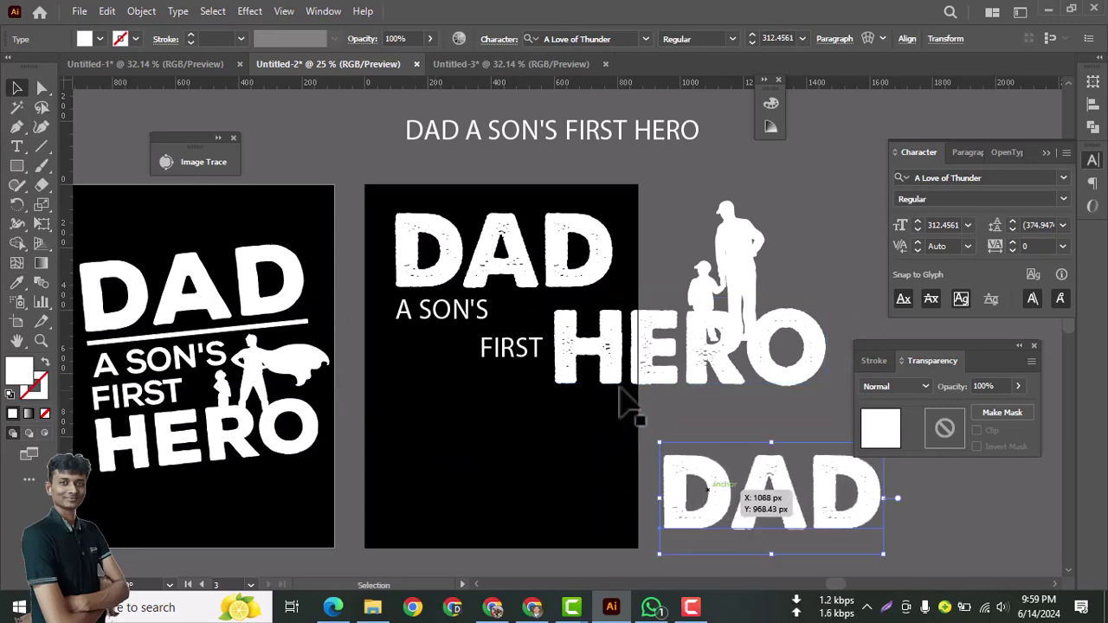
- Move HERO onto the artboard's lower area and shift FIRST beneath A SON'S
{"action": "left_click_drag", "start_coordinate": [616, 366], "coordinate": [445, 431]}
{"action": "left_click_drag", "start_coordinate": [506, 360], "coordinate": [395, 362]}
{"action": "left_click", "coordinate": [511, 429]}
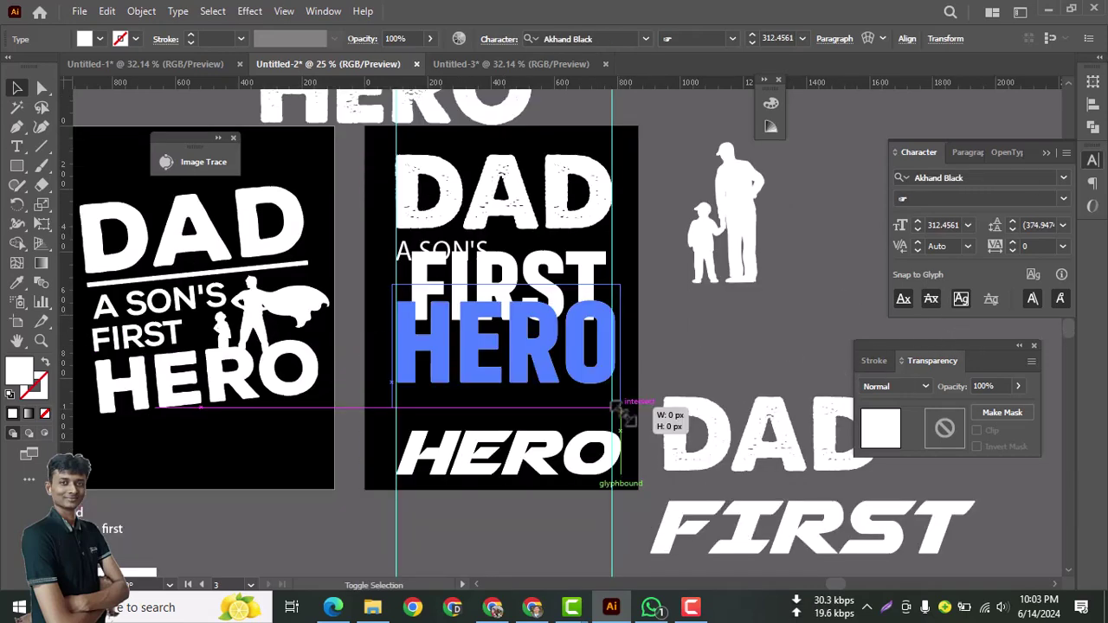
- Enlarge the Akhand Black HERO beneath FIRST to about 356 pt
{"action": "left_click_drag", "start_coordinate": [606, 408], "coordinate": [516, 346]}
{"action": "key", "text": "space"}
{"action": "left_click", "coordinate": [523, 336]}
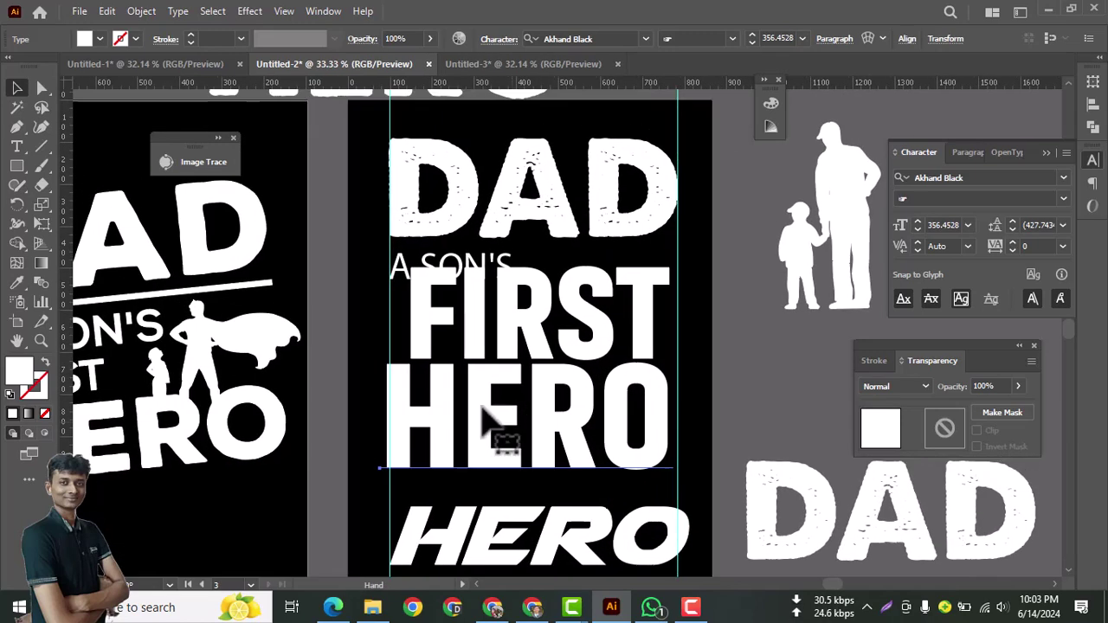
- Shift FIRST closer to the left guide and align the left edge of HERO with that guide
{"action": "left_click_drag", "start_coordinate": [425, 318], "coordinate": [407, 322]}
{"action": "left_click", "coordinate": [478, 367]}
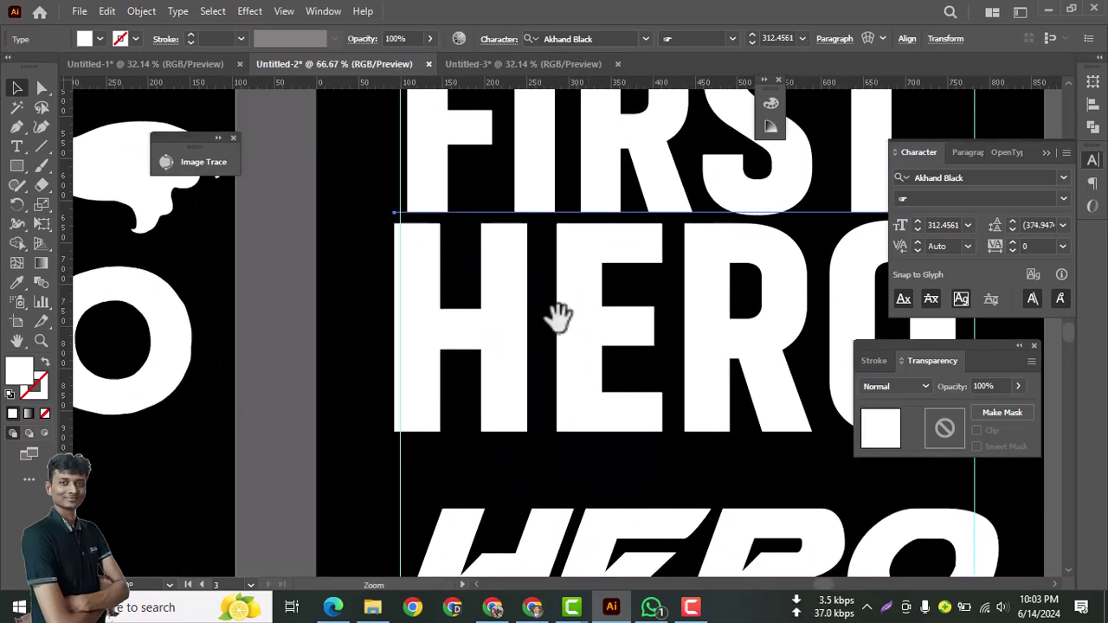
{"action": "left_click", "coordinate": [537, 323]}
{"action": "left_click_drag", "start_coordinate": [388, 389], "coordinate": [394, 389]}
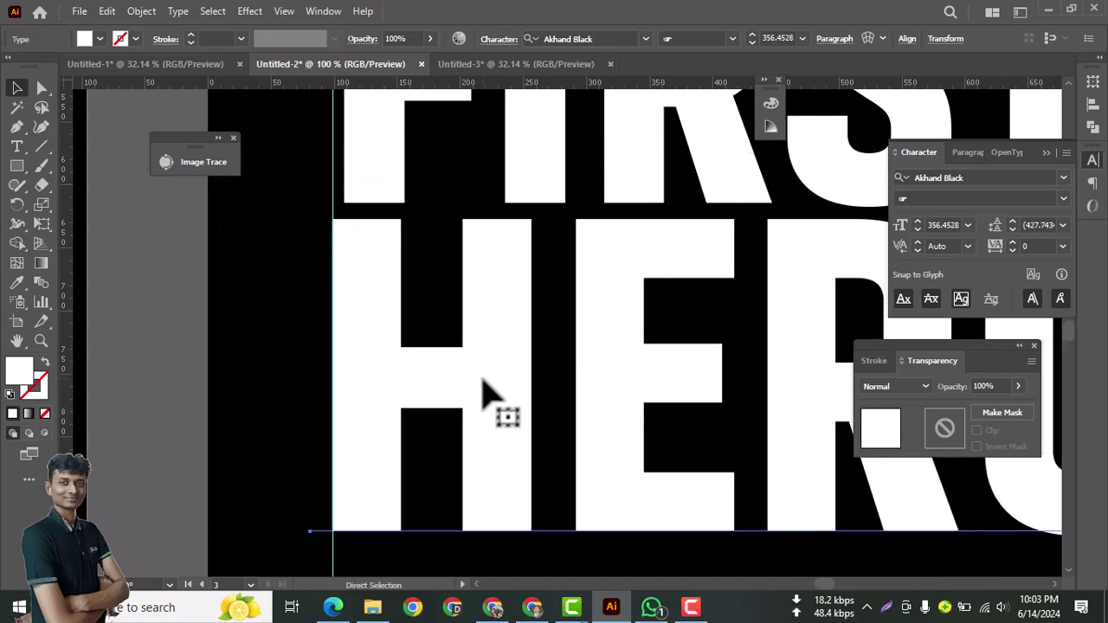
- Enlarge the Akhand Black HERO slightly so it spans the full width between the two vertical guides
{"action": "key", "text": "ctrl+minus"}
{"action": "key", "text": "ctrl+minus"}
{"action": "key", "text": "F6"}
{"action": "left_click_drag", "start_coordinate": [653, 358], "coordinate": [487, 364]}
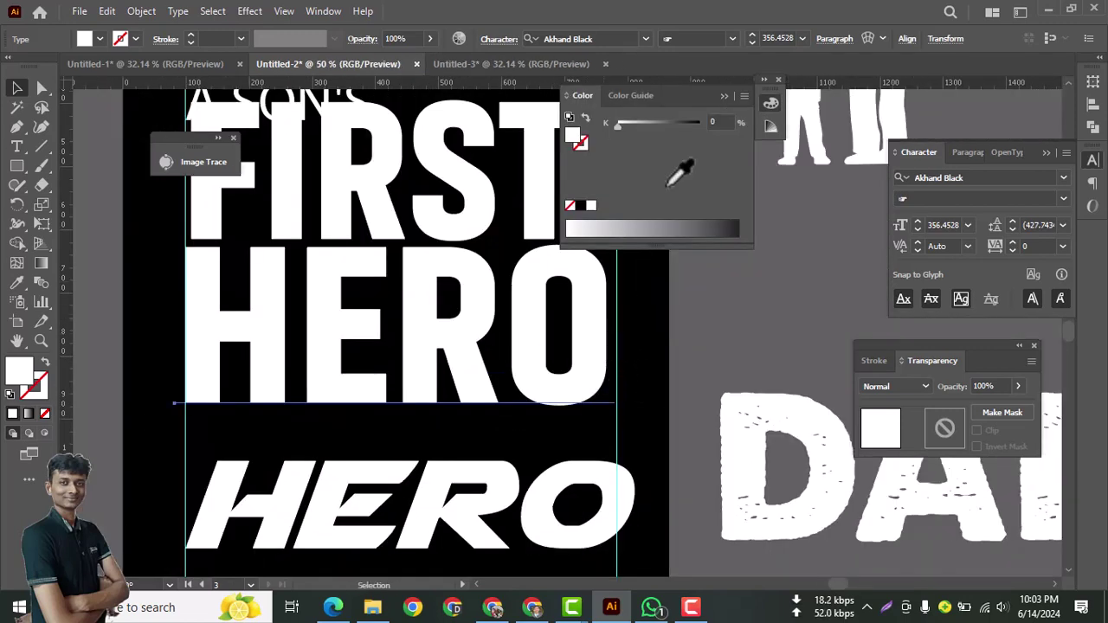
{"action": "left_click", "coordinate": [724, 96]}
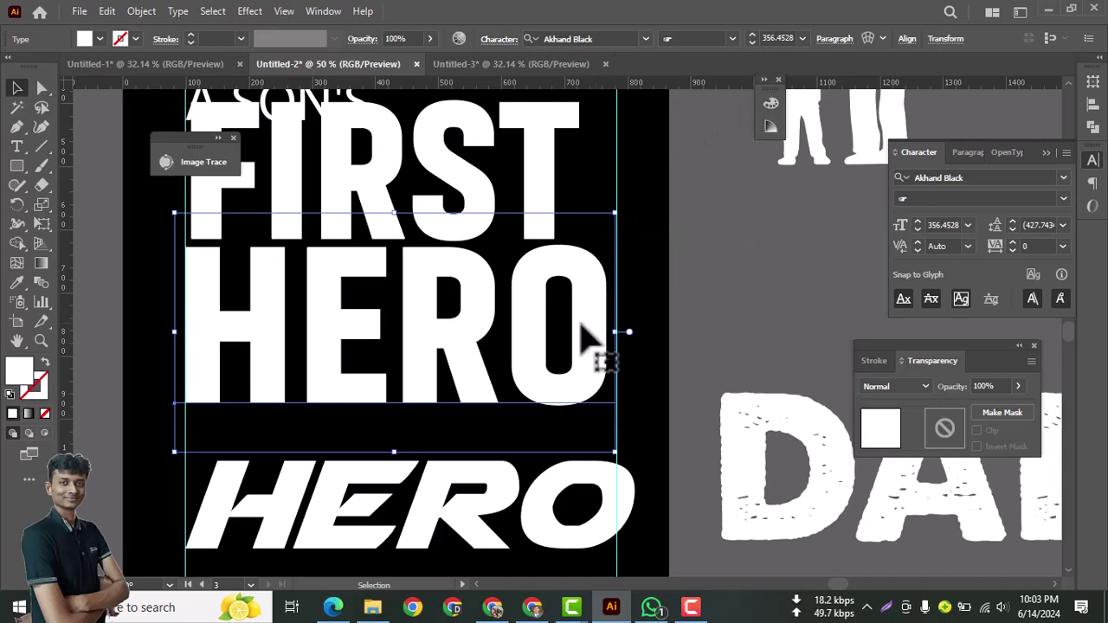
{"action": "left_click", "coordinate": [618, 338]}
{"action": "left_click_drag", "start_coordinate": [616, 330], "coordinate": [623, 329]}
{"action": "left_click", "coordinate": [775, 305]}
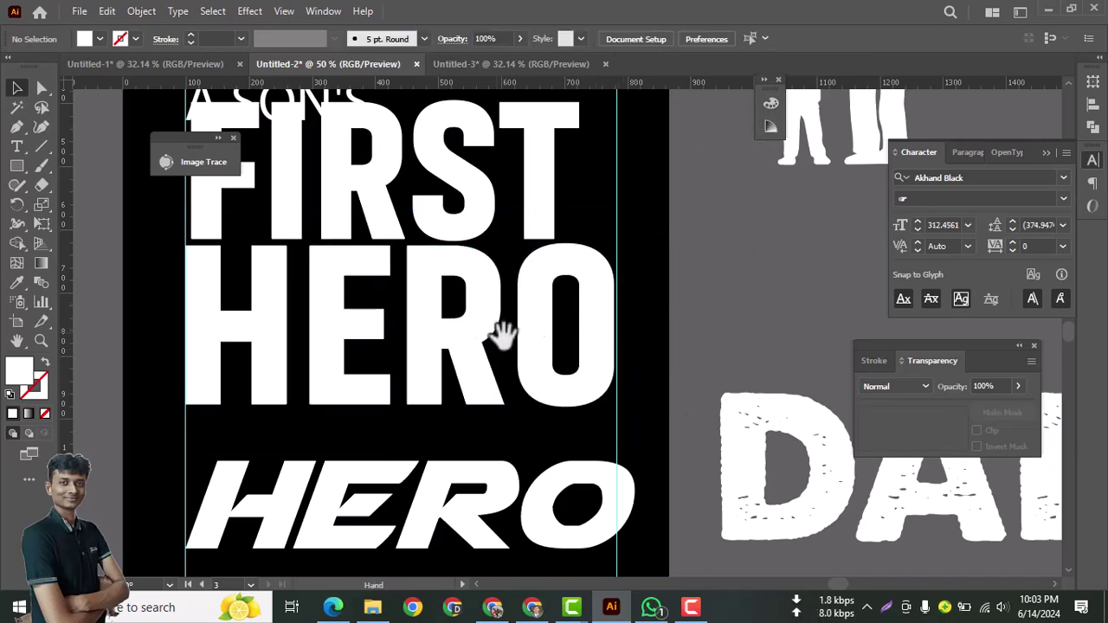
- Match FIRST to HERO's 362.88 pt text style with the Eyedropper and shift it slightly to align with the left guide
{"action": "left_click_drag", "start_coordinate": [501, 333], "coordinate": [622, 408]}
{"action": "left_click_drag", "start_coordinate": [409, 271], "coordinate": [411, 282]}
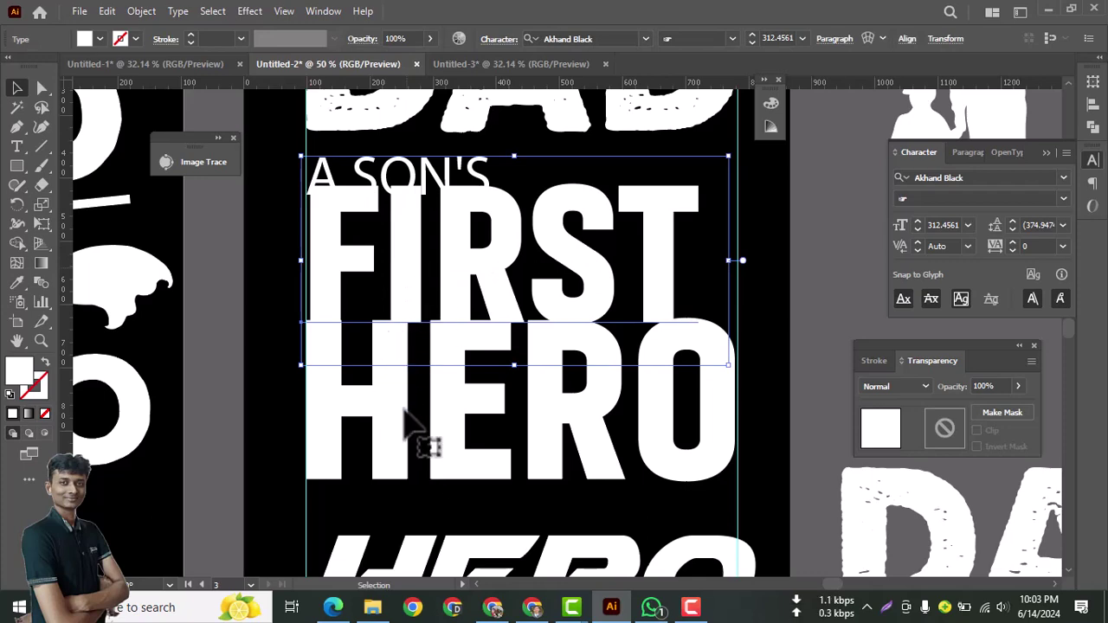
{"action": "left_click", "coordinate": [17, 284]}
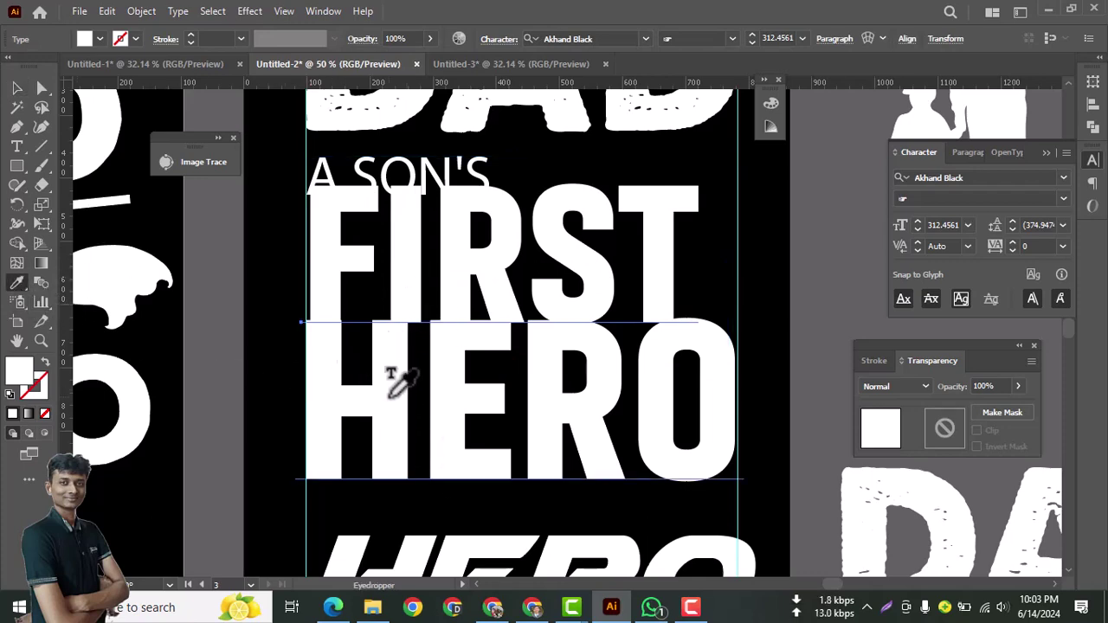
{"action": "left_click", "coordinate": [381, 395]}
{"action": "left_click", "coordinate": [14, 92]}
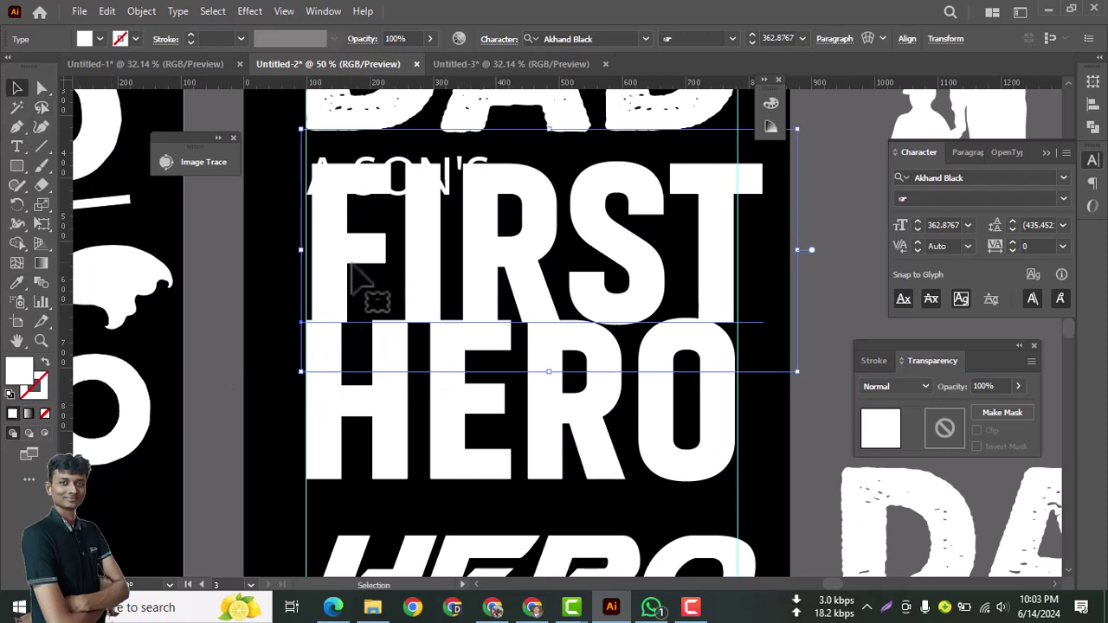
{"action": "mouse_move", "coordinate": [352, 263]}
{"action": "left_mouse_down"}
{"action": "mouse_move", "coordinate": [338, 259]}
{"action": "mouse_move", "coordinate": [336, 277]}
{"action": "left_mouse_up"}
- Place a duplicate of the FIRST text off the artboard, beside the father-and-son silhouette
{"action": "left_click_drag", "start_coordinate": [486, 330], "coordinate": [348, 332]}
{"action": "key", "text": "ctrl+minus"}
{"action": "key", "text": "ctrl+minus"}
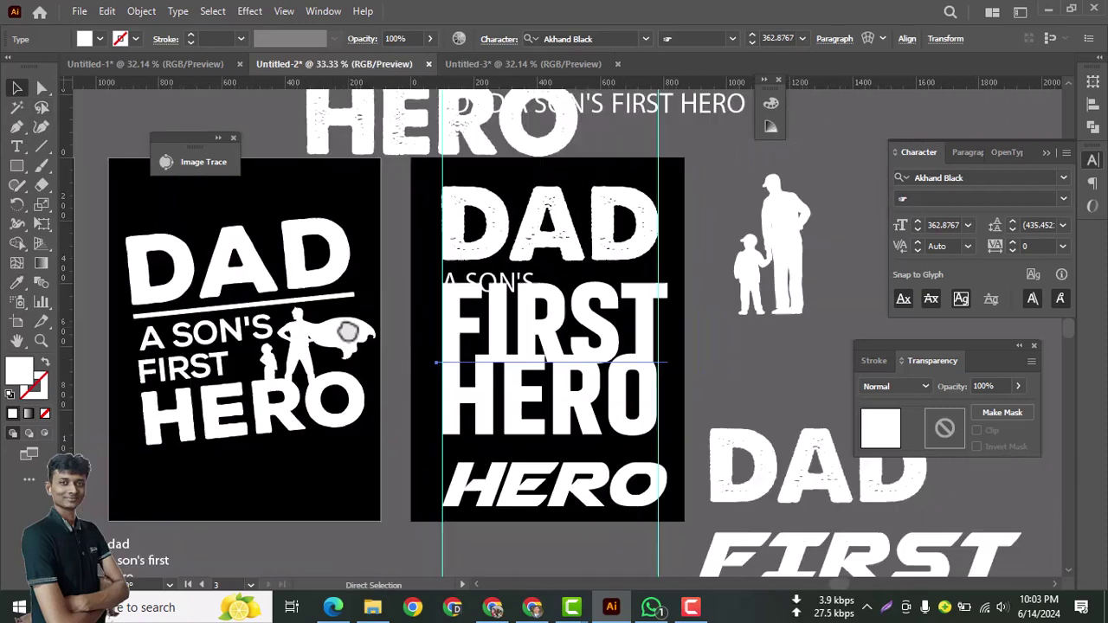
{"action": "left_click_drag", "start_coordinate": [492, 360], "coordinate": [271, 311]}
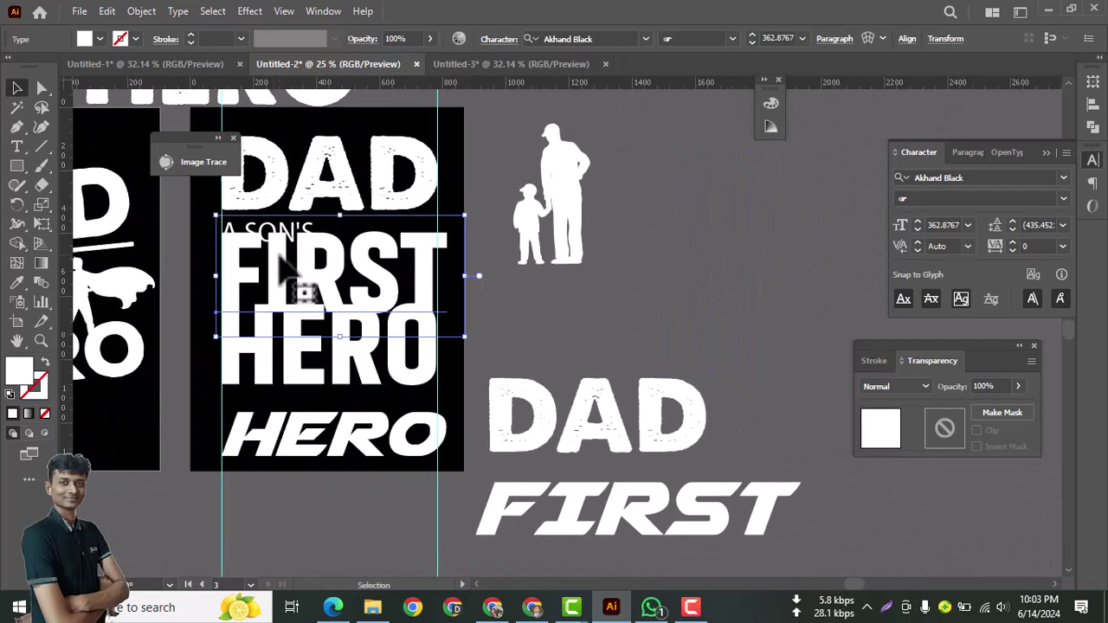
{"action": "left_click_drag", "start_coordinate": [307, 277], "coordinate": [735, 266]}
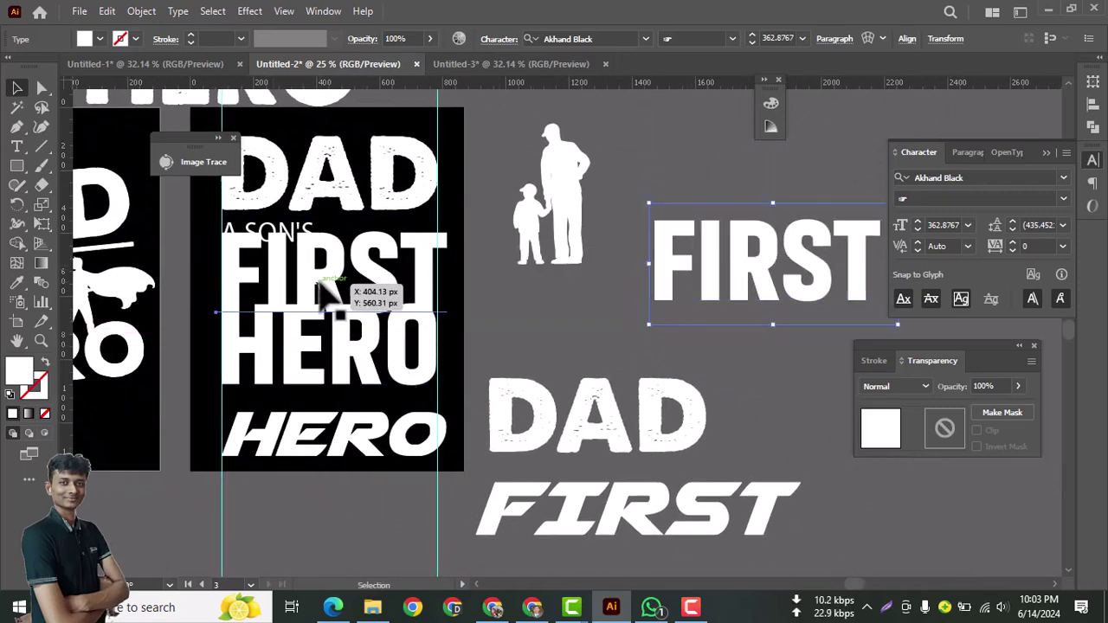
- Convert the artboard's FIRST text to outlines and ungroup it into separate letters
{"action": "right_click", "coordinate": [319, 281]}
{"action": "left_click", "coordinate": [391, 341]}
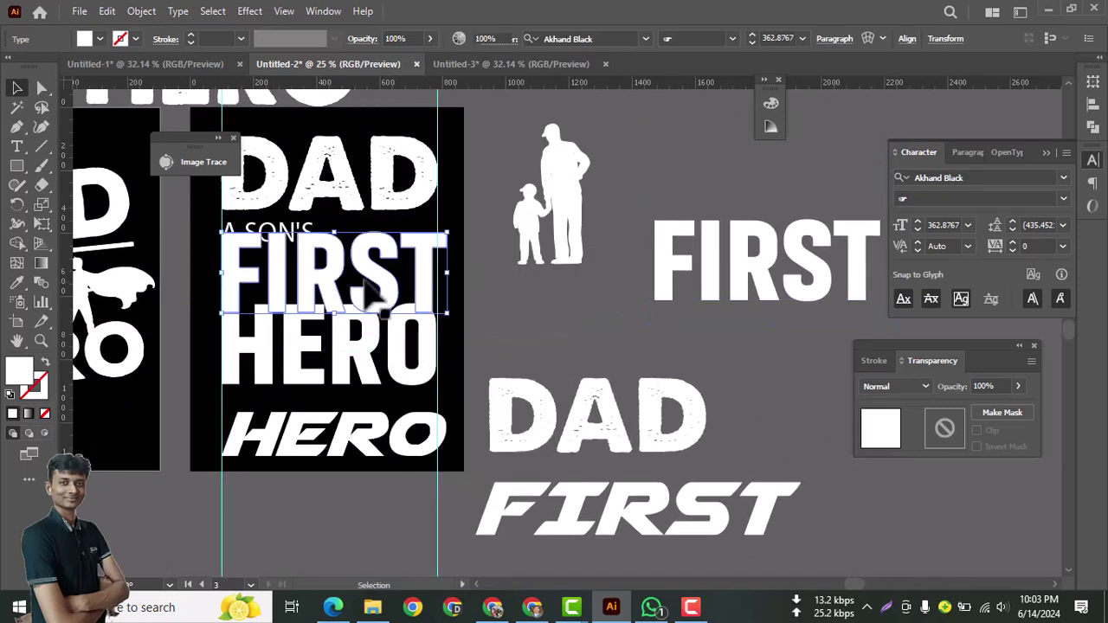
{"action": "right_click", "coordinate": [389, 280]}
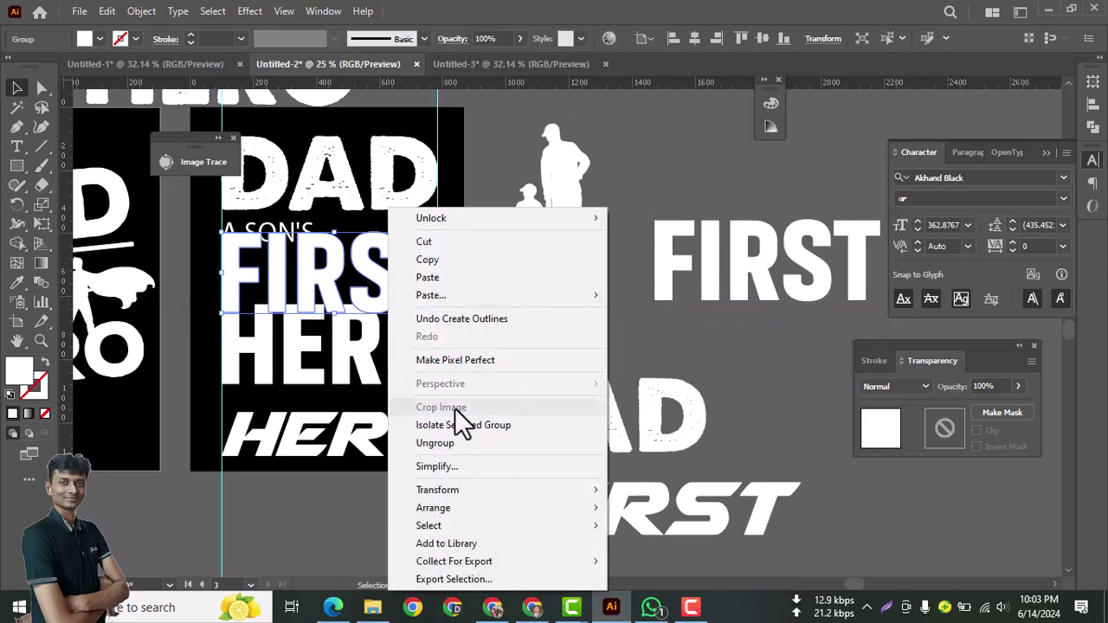
{"action": "left_click", "coordinate": [451, 448]}
{"action": "left_click", "coordinate": [514, 334]}
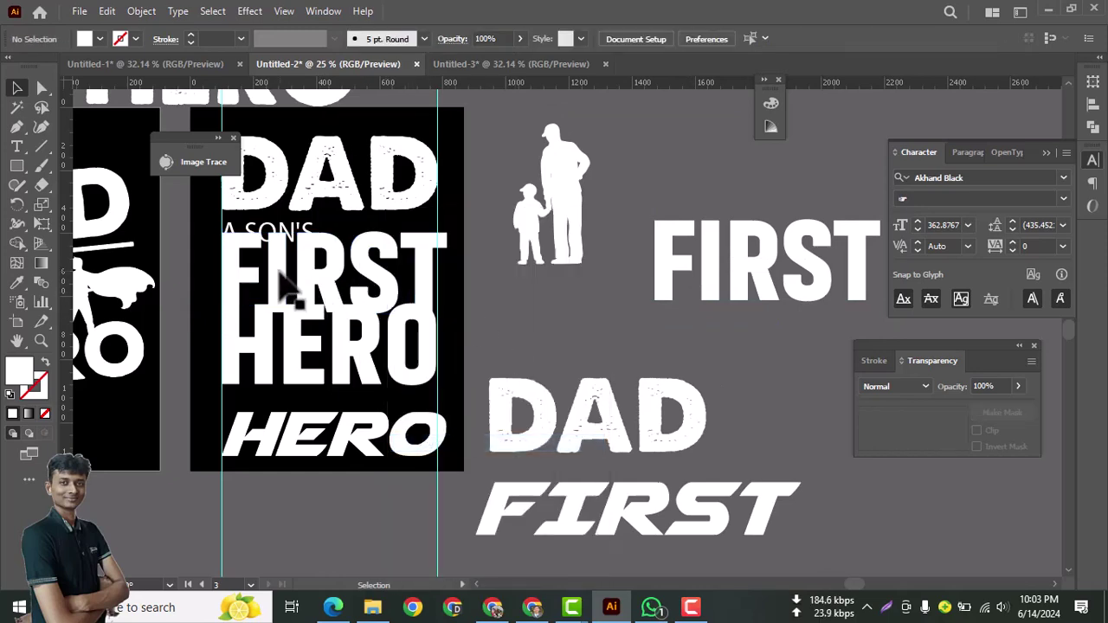
- Group the letters IRST, scale them down proportionally and move them off the artboard beneath the father-and-son silhouette
{"action": "left_click", "coordinate": [283, 275]}
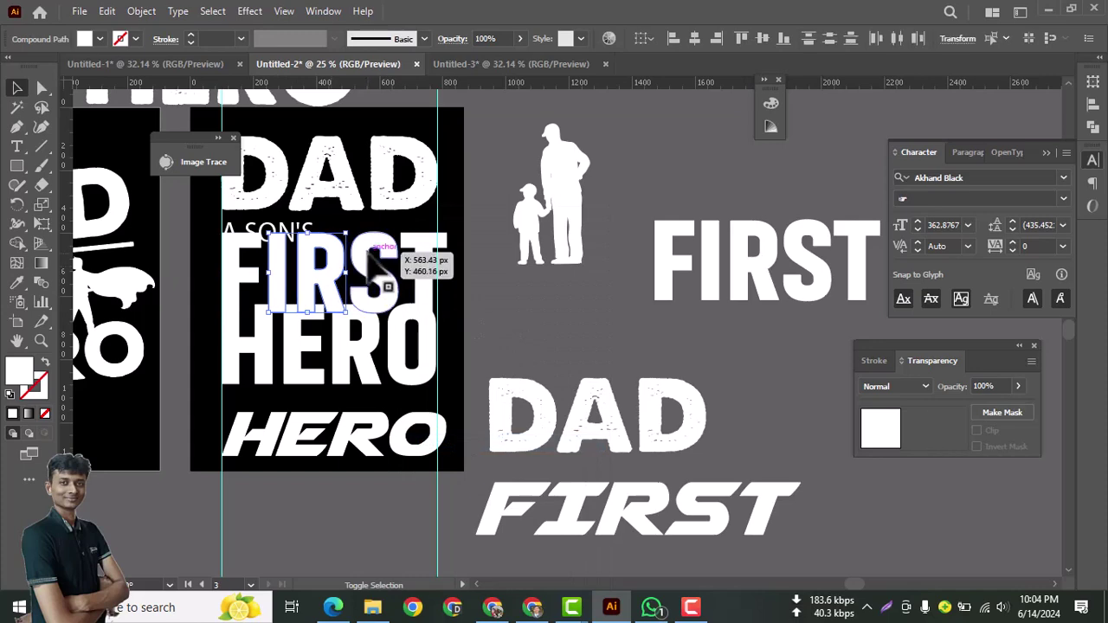
{"action": "left_click", "coordinate": [437, 268], "text": "shift"}
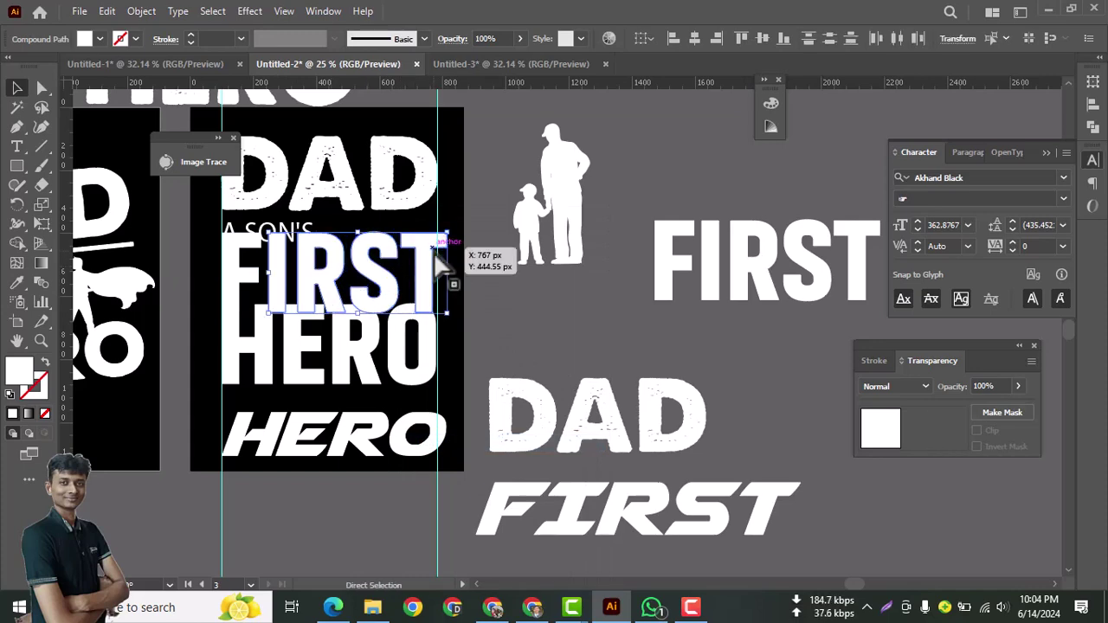
{"action": "left_click_drag", "start_coordinate": [268, 232], "coordinate": [400, 294]}
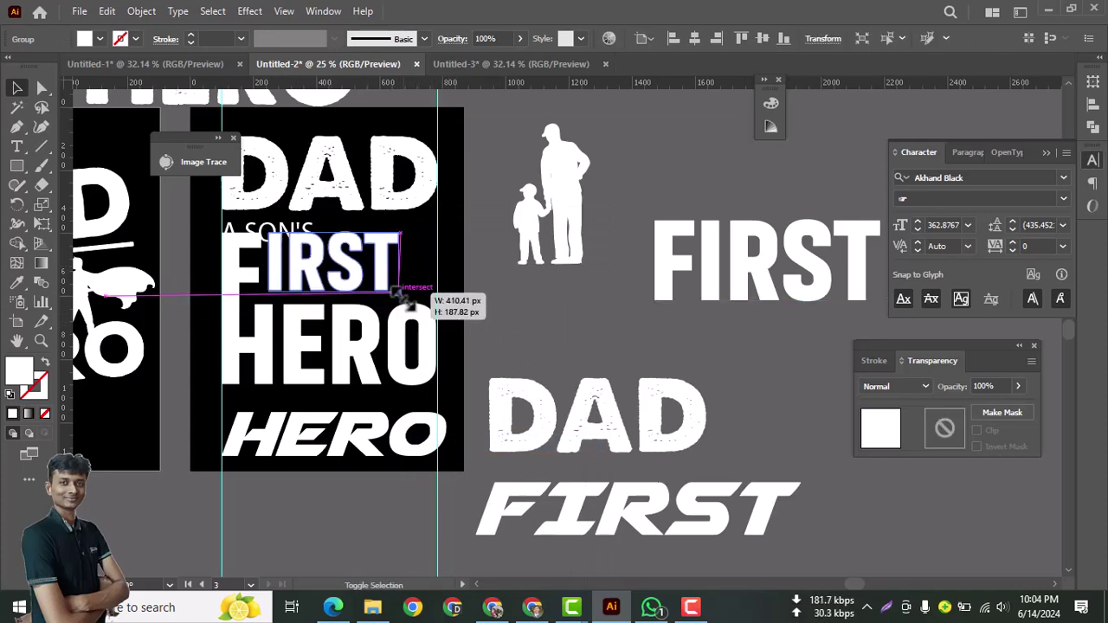
{"action": "left_click_drag", "start_coordinate": [320, 277], "coordinate": [531, 316]}
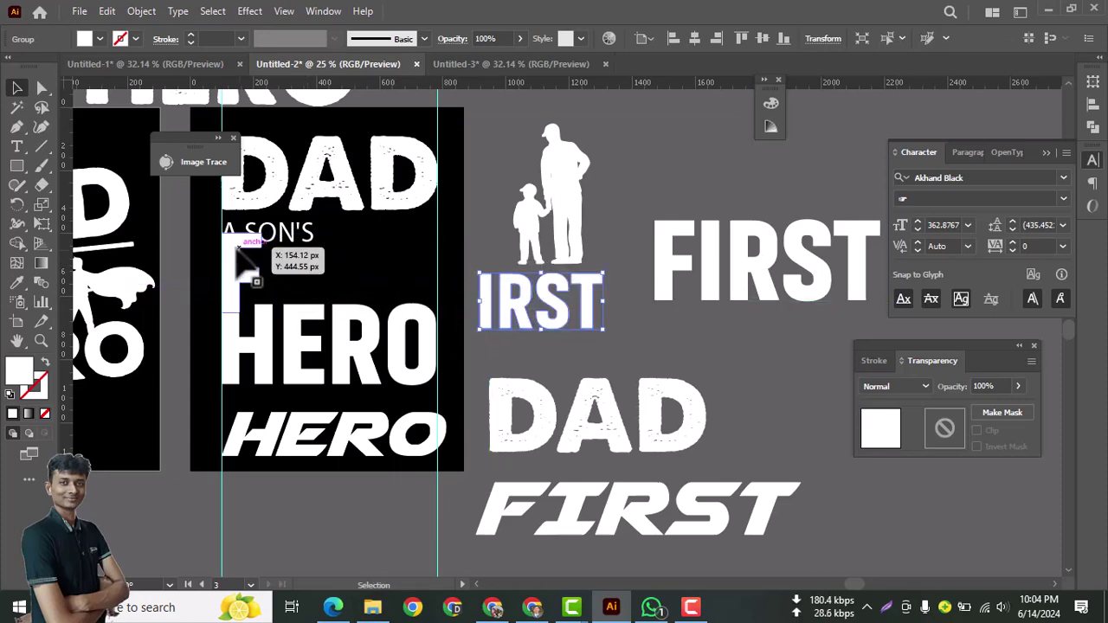
- Move the letter F down along the left guide so it clears A SON'S and its stem merges with the H of HERO
{"action": "left_click", "coordinate": [237, 246]}
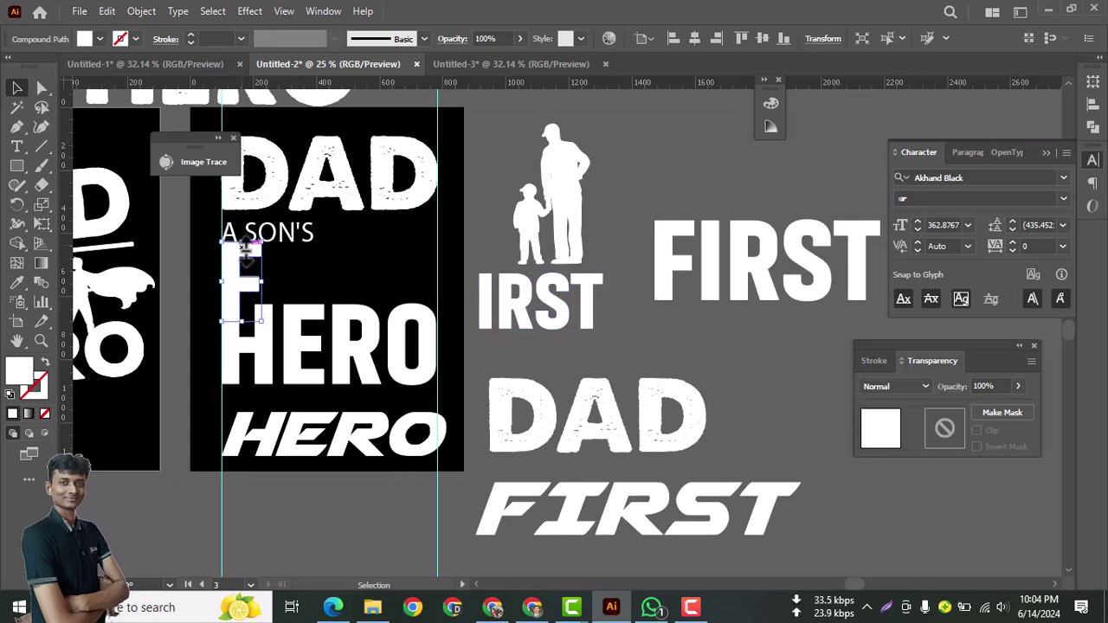
{"action": "key", "text": "space"}
{"action": "left_click", "coordinate": [285, 288], "text": "ctrl"}
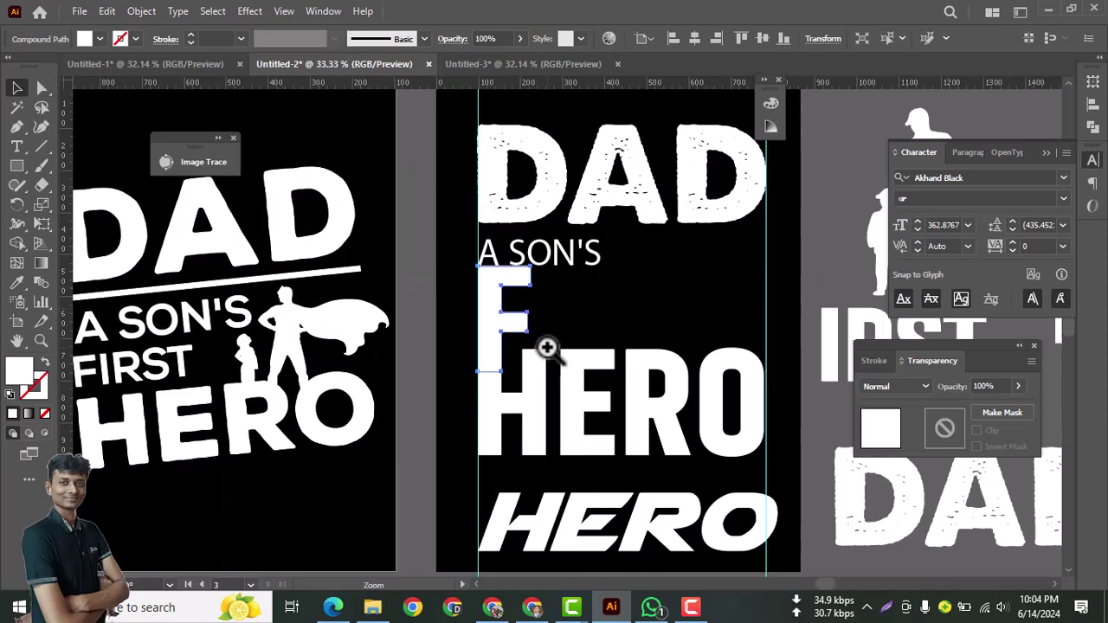
{"action": "left_click", "coordinate": [550, 350], "text": "ctrl"}
{"action": "left_click", "coordinate": [519, 339], "text": "ctrl"}
{"action": "left_click_drag", "start_coordinate": [557, 323], "coordinate": [440, 375]}
{"action": "left_click", "coordinate": [399, 330]}
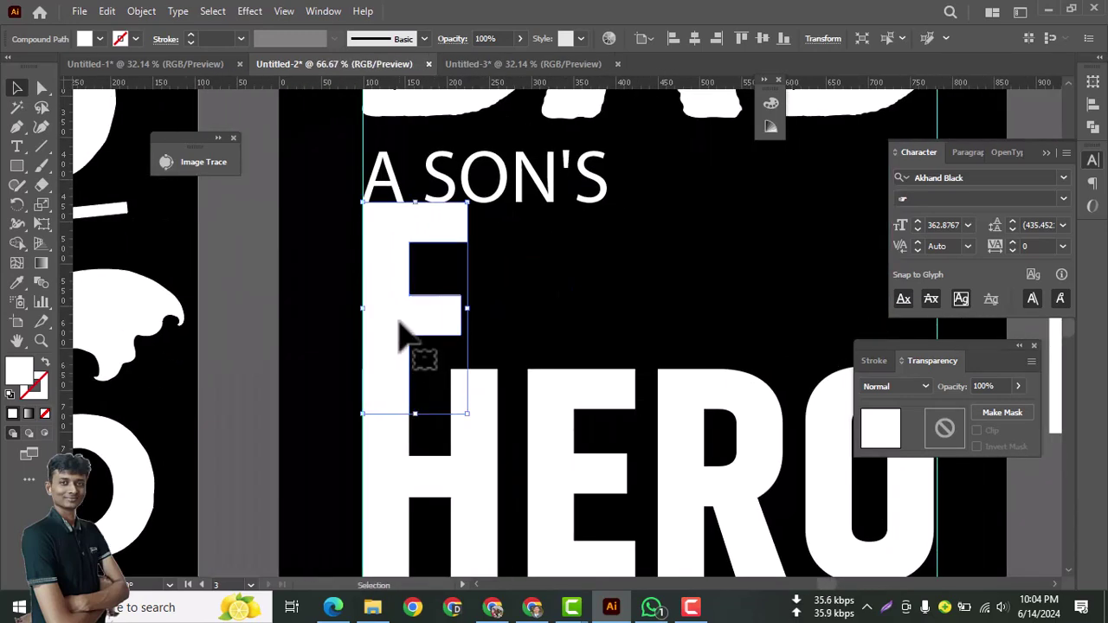
{"action": "key", "text": "Down"}
{"action": "key", "text": "Down"}
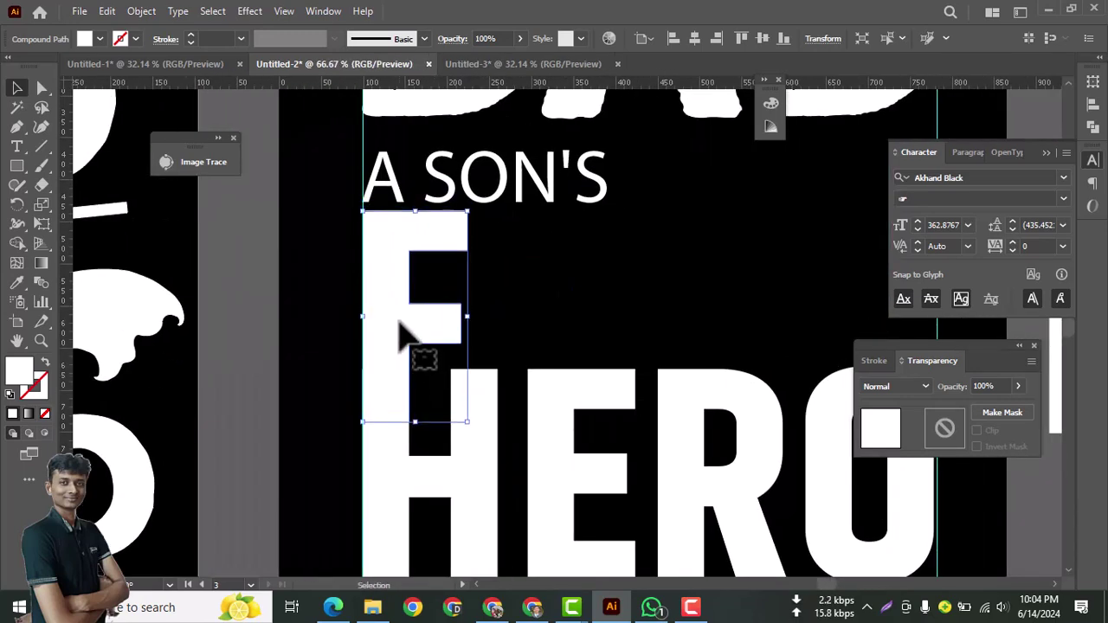
{"action": "key", "text": "Down"}
{"action": "key", "text": "Down"}
{"action": "key", "text": "Down"}
{"action": "key", "text": "Down"}
{"action": "key", "text": "Down"}
{"action": "key", "text": "Down"}
{"action": "key", "text": "Down"}
{"action": "key", "text": "Down"}
{"action": "key", "text": "Down"}
{"action": "key", "text": "Down"}
{"action": "left_click", "coordinate": [329, 317]}
- Round the outer upper-left corner of the letter F into a large curve
{"action": "left_click", "coordinate": [393, 286]}
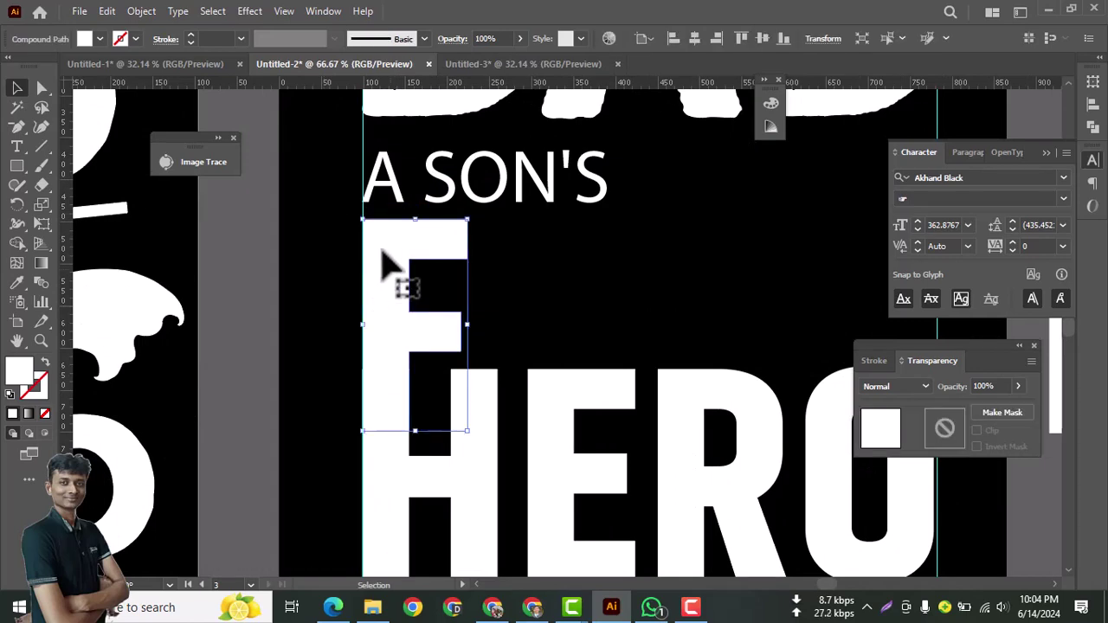
{"action": "left_click", "coordinate": [43, 89]}
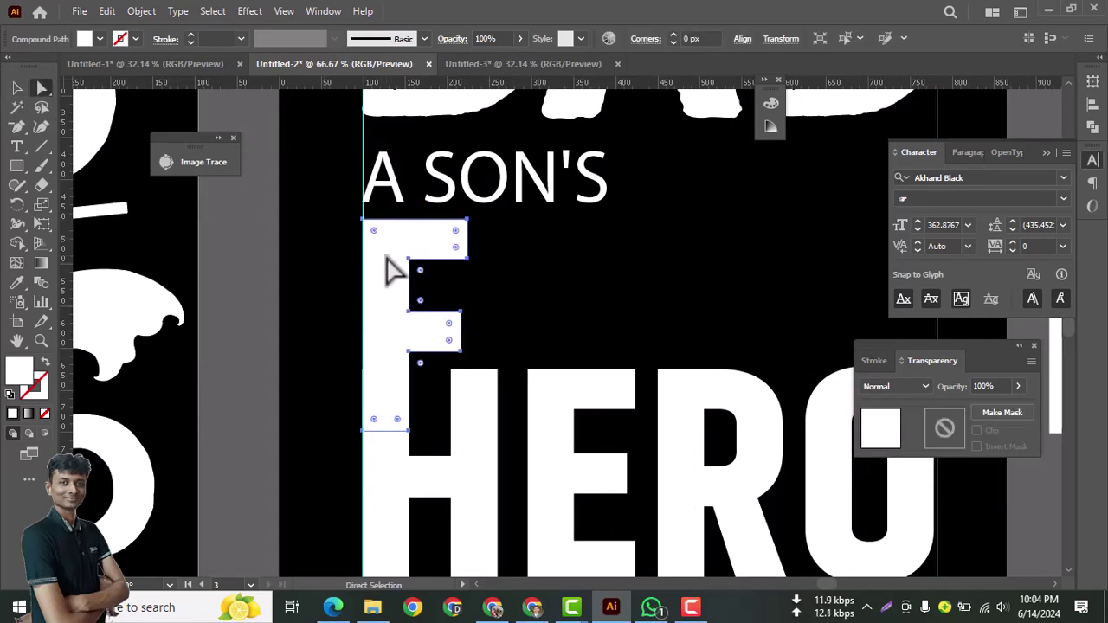
{"action": "left_click_drag", "start_coordinate": [373, 230], "coordinate": [389, 286]}
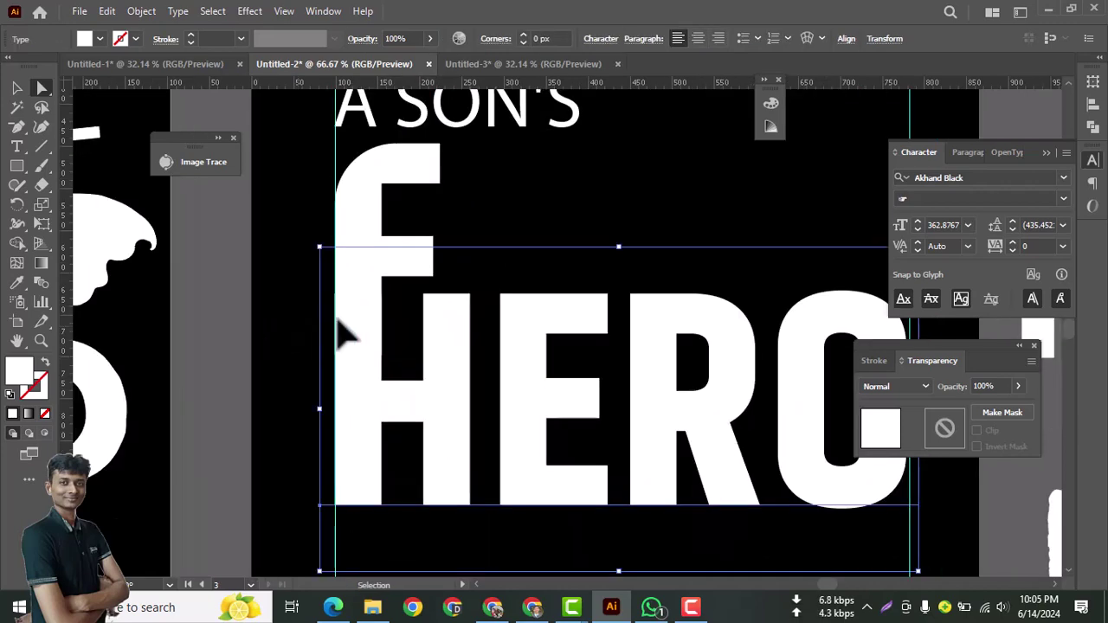
- Move the IRST group beside the F above HERO and reduce its height so its top lines up with the F
{"action": "key", "text": "ctrl+minus"}
{"action": "key", "text": "ctrl+minus"}
{"action": "left_click_drag", "start_coordinate": [609, 383], "coordinate": [463, 477]}
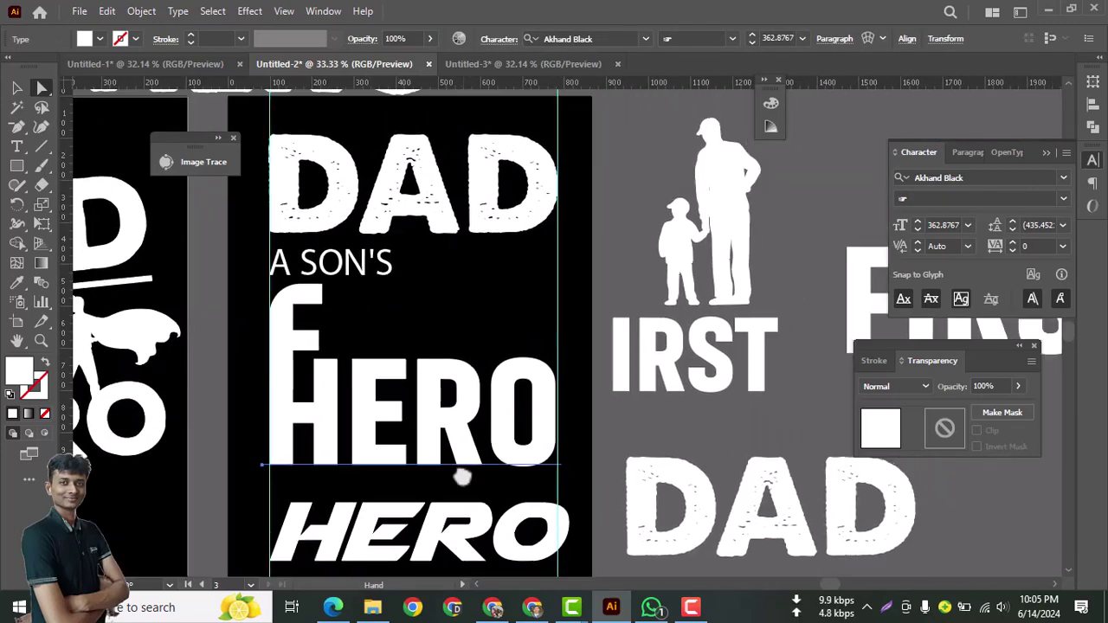
{"action": "left_click_drag", "start_coordinate": [684, 385], "coordinate": [394, 346]}
{"action": "key", "text": "ctrl+z"}
{"action": "left_click", "coordinate": [792, 390]}
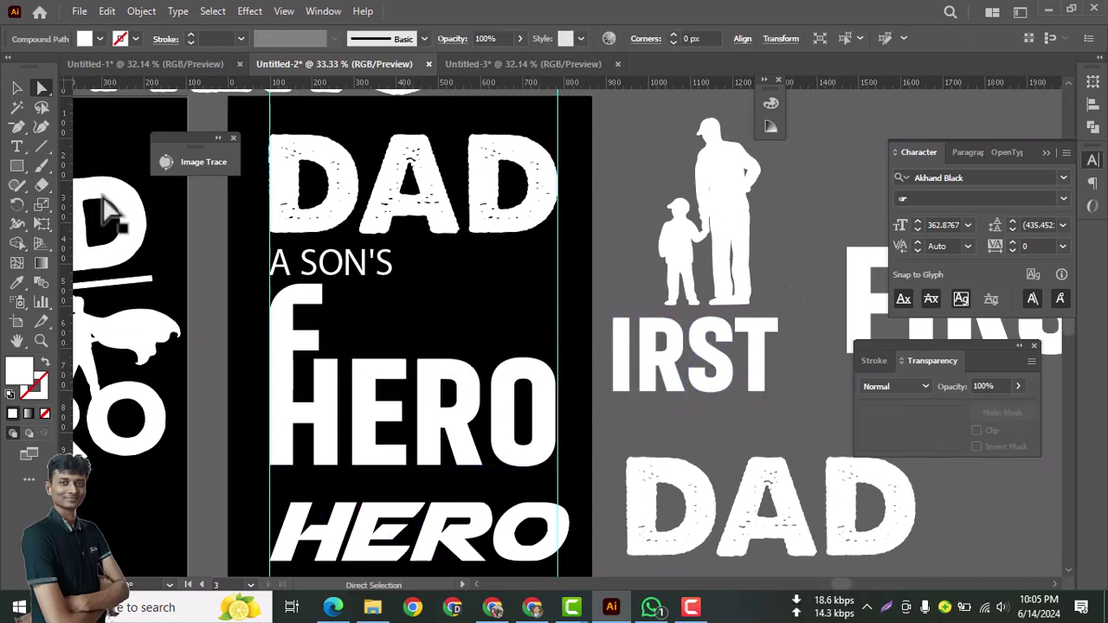
{"action": "left_click", "coordinate": [16, 88]}
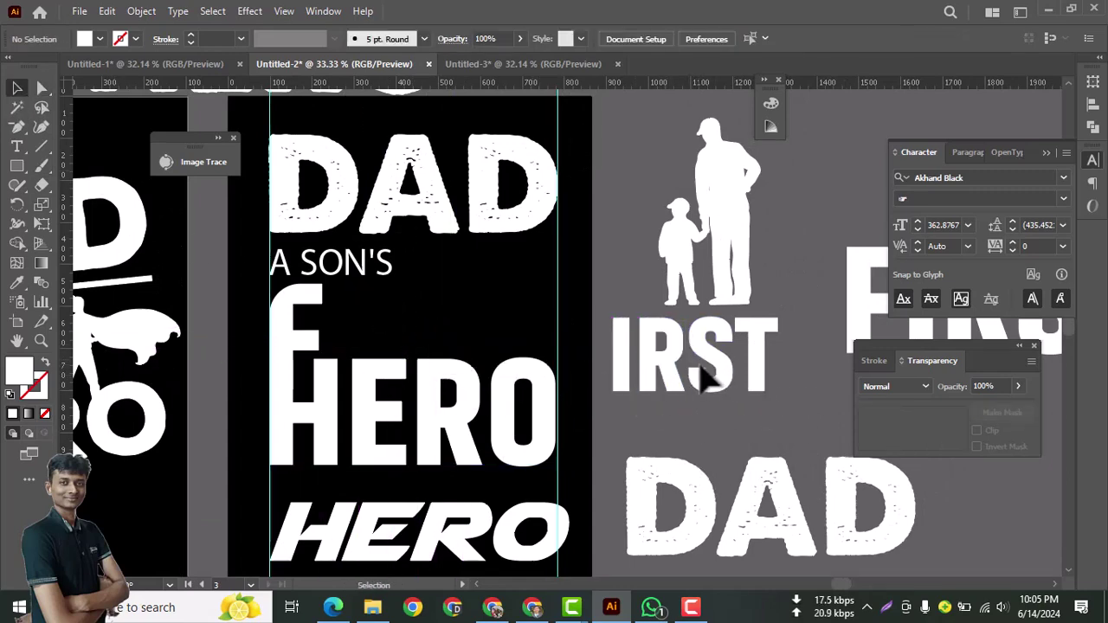
{"action": "left_click_drag", "start_coordinate": [705, 378], "coordinate": [439, 345]}
{"action": "scroll", "coordinate": [470, 346], "scroll_direction": "up", "scroll_amount": 2}
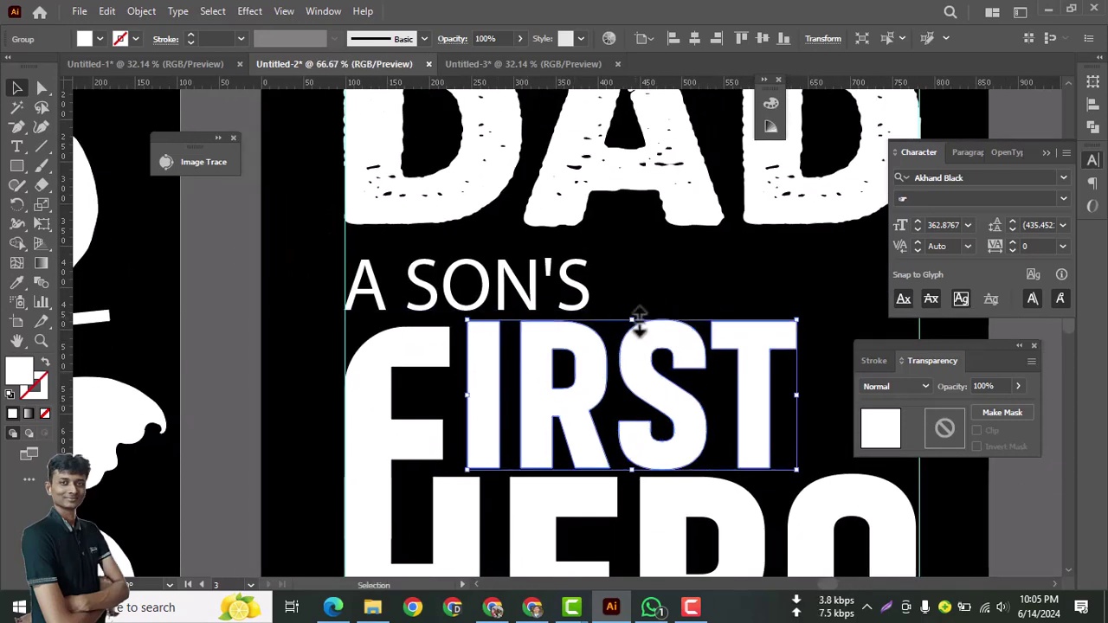
{"action": "left_click_drag", "start_coordinate": [638, 320], "coordinate": [635, 328]}
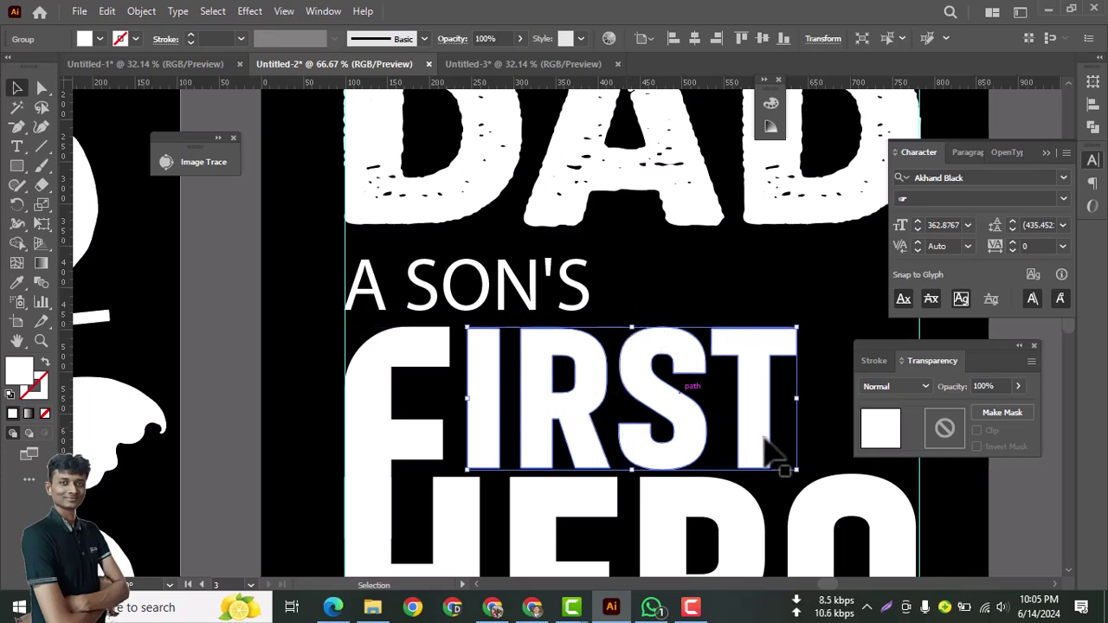
{"action": "left_click_drag", "start_coordinate": [765, 450], "coordinate": [593, 429]}
- Change the font of the A SON'S text under DAD to NaishilaCaps Regular
{"action": "key", "text": "ctrl+minus"}
{"action": "key", "text": "ctrl+minus"}
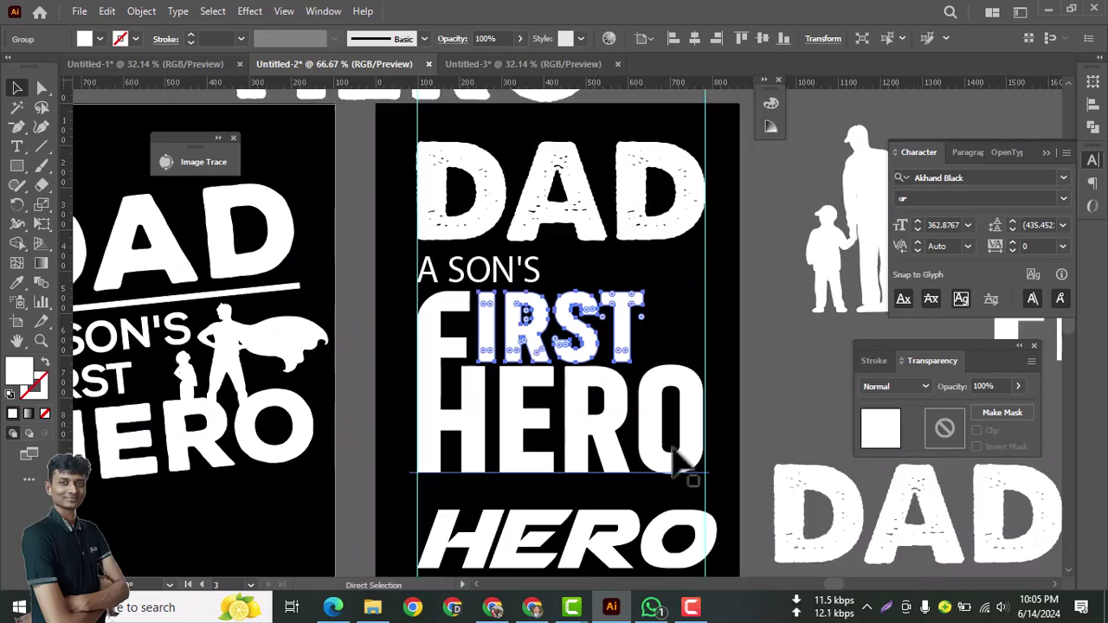
{"action": "left_click_drag", "start_coordinate": [686, 452], "coordinate": [517, 502]}
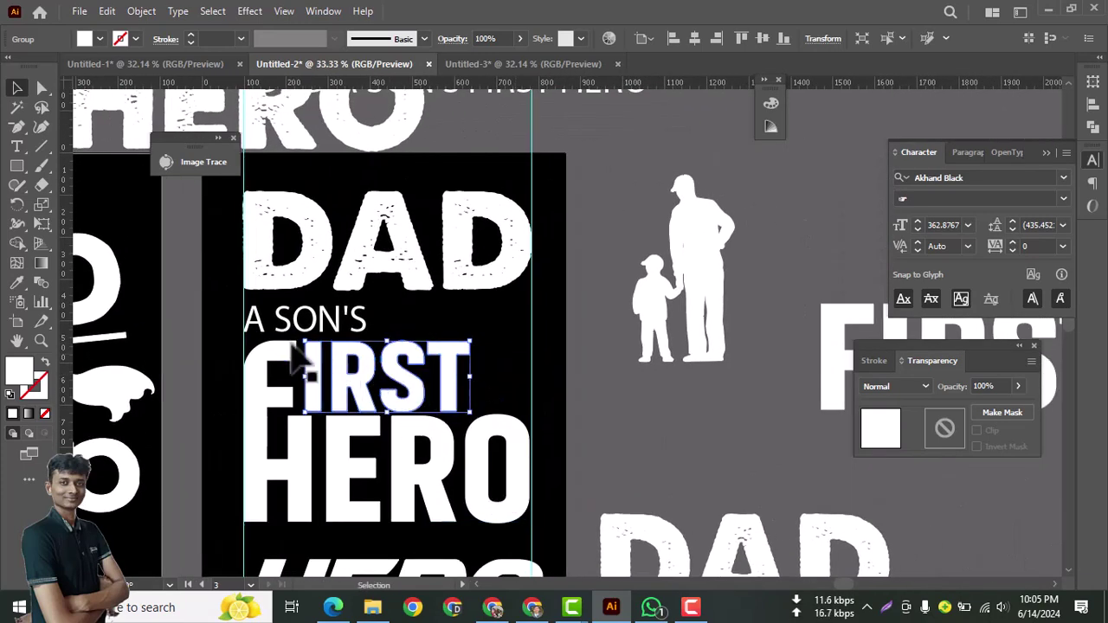
{"action": "left_click", "coordinate": [305, 327]}
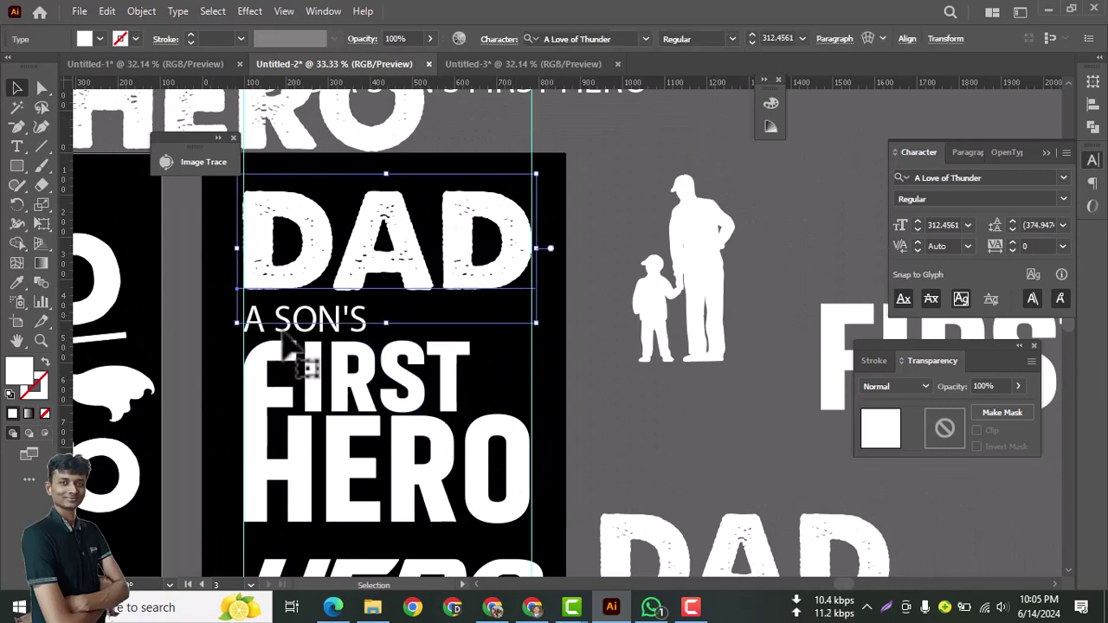
{"action": "left_click", "coordinate": [252, 332]}
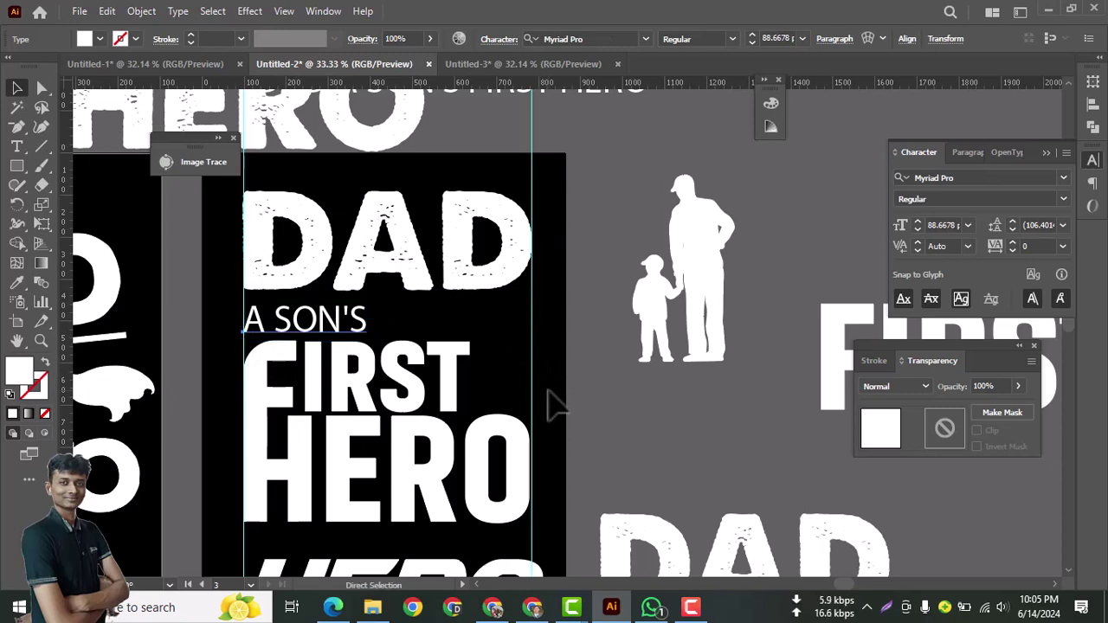
{"action": "key", "text": "ctrl+minus"}
{"action": "left_click_drag", "start_coordinate": [649, 422], "coordinate": [461, 427]}
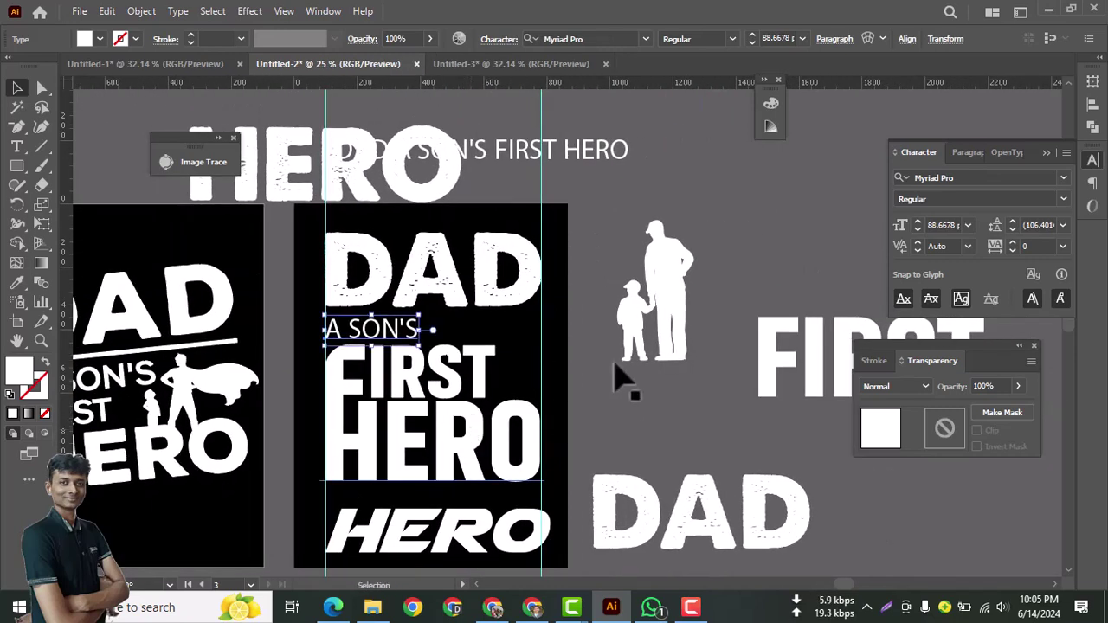
{"action": "left_click", "coordinate": [990, 177]}
{"action": "key", "text": "BackSpace"}
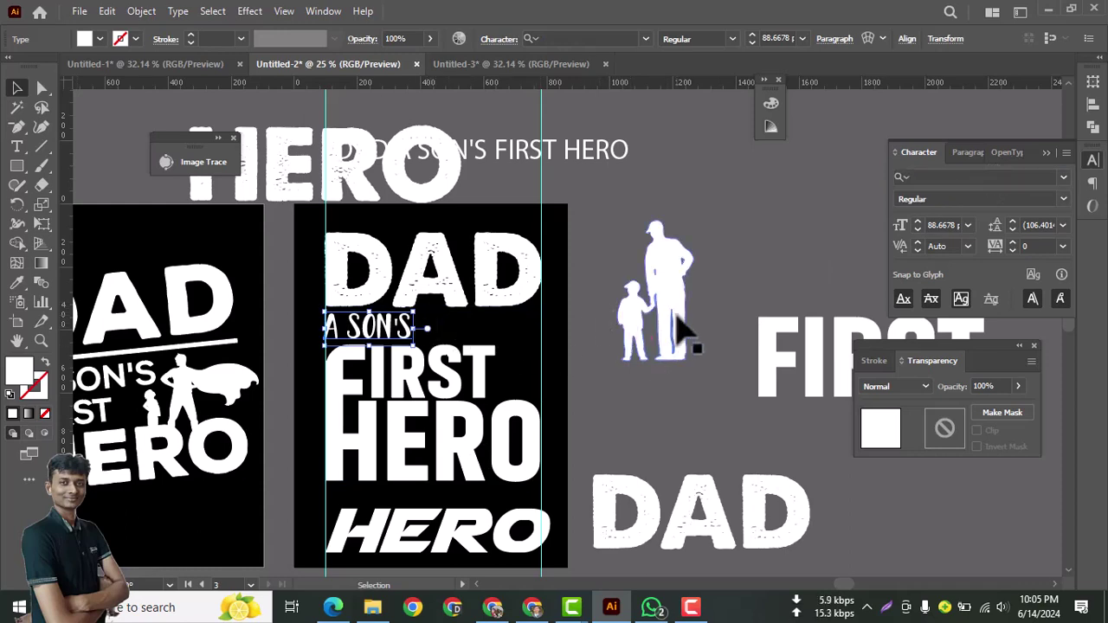
- Move the new father-and-son image below the spare FIRST lettering, trace it in black and white ignoring white, and expand the tracing
{"action": "left_click_drag", "start_coordinate": [672, 365], "coordinate": [686, 396]}
{"action": "scroll", "coordinate": [640, 402], "scroll_direction": "down", "scroll_amount": 5}
{"action": "scroll", "coordinate": [606, 390], "scroll_direction": "right", "scroll_amount": 2}
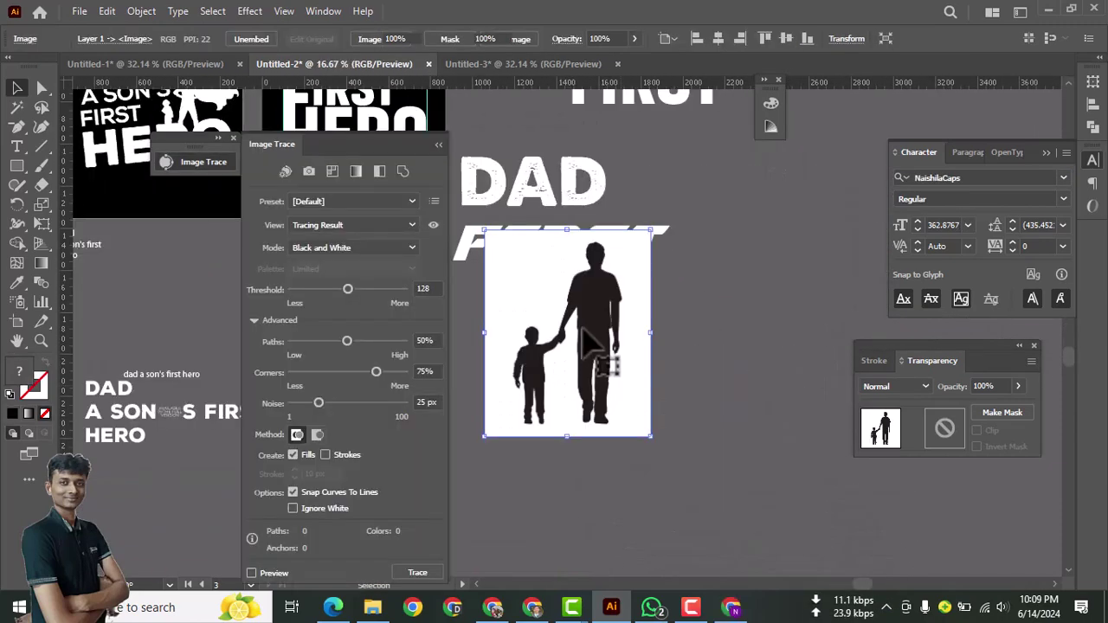
{"action": "left_click_drag", "start_coordinate": [606, 359], "coordinate": [716, 396]}
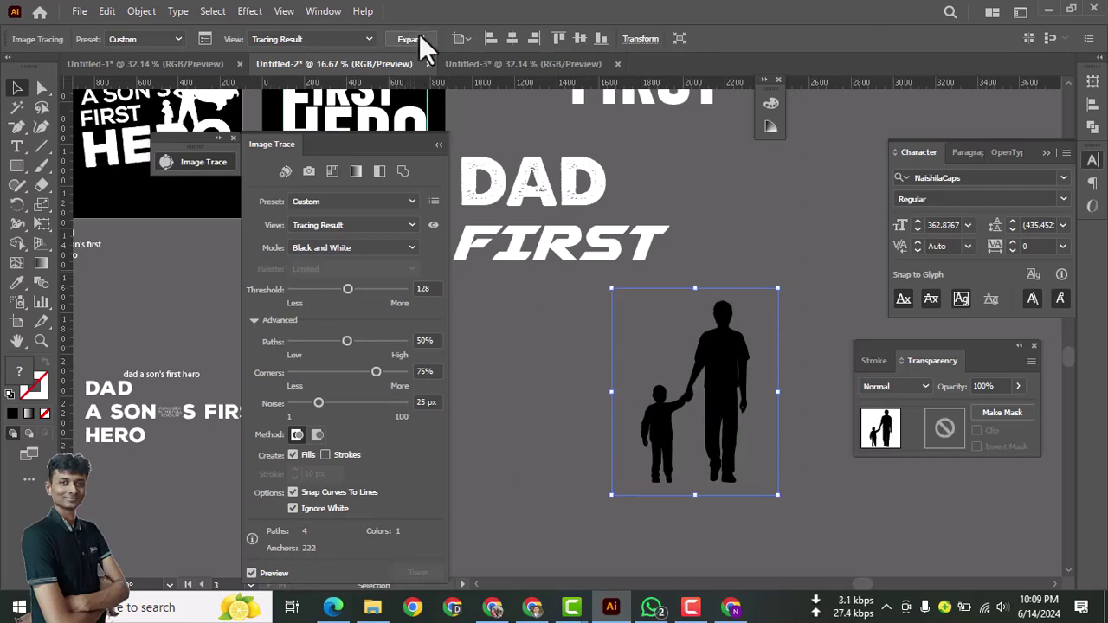
{"action": "left_click", "coordinate": [419, 43]}
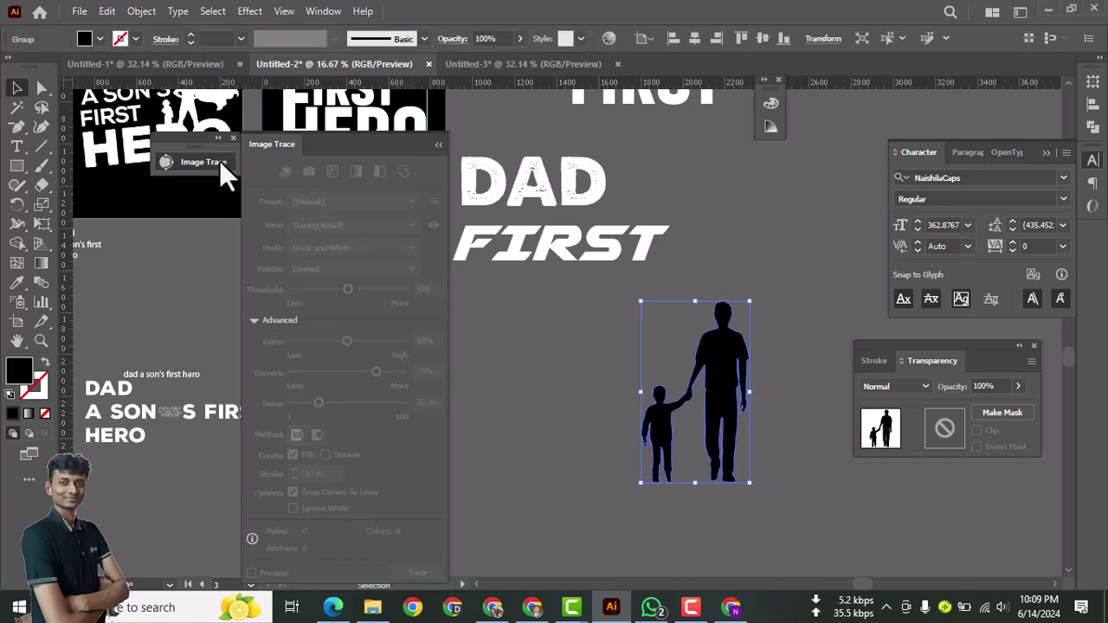
{"action": "left_click", "coordinate": [219, 161]}
{"action": "left_click_drag", "start_coordinate": [706, 402], "coordinate": [602, 514]}
{"action": "key", "text": "space"}
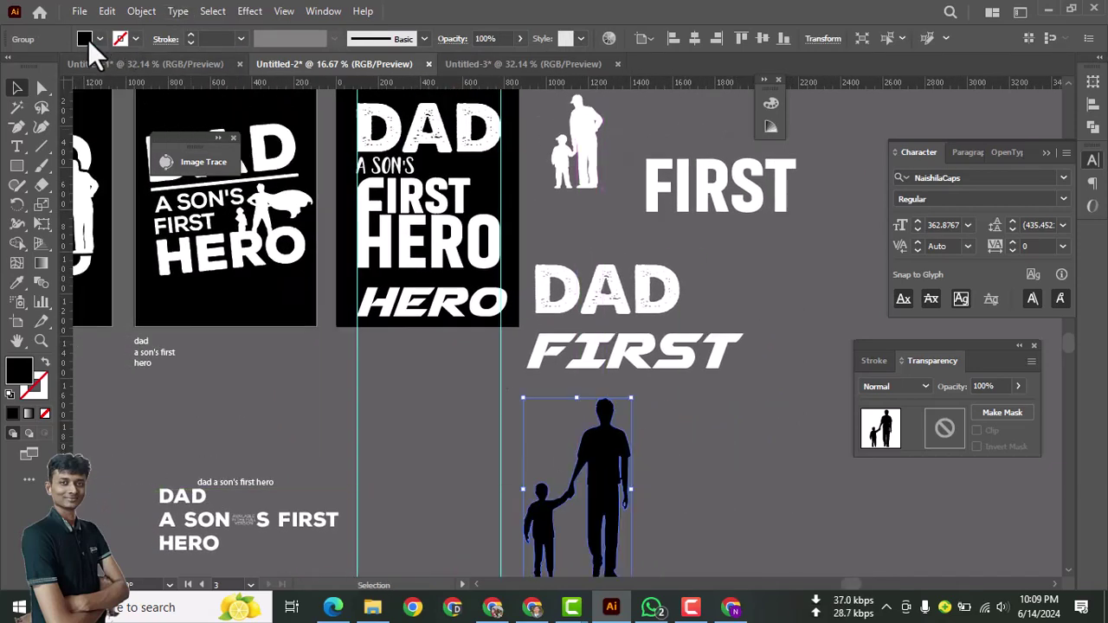
- Fill the traced father-and-son silhouette with white
{"action": "left_click", "coordinate": [88, 39]}
{"action": "left_click", "coordinate": [33, 65]}
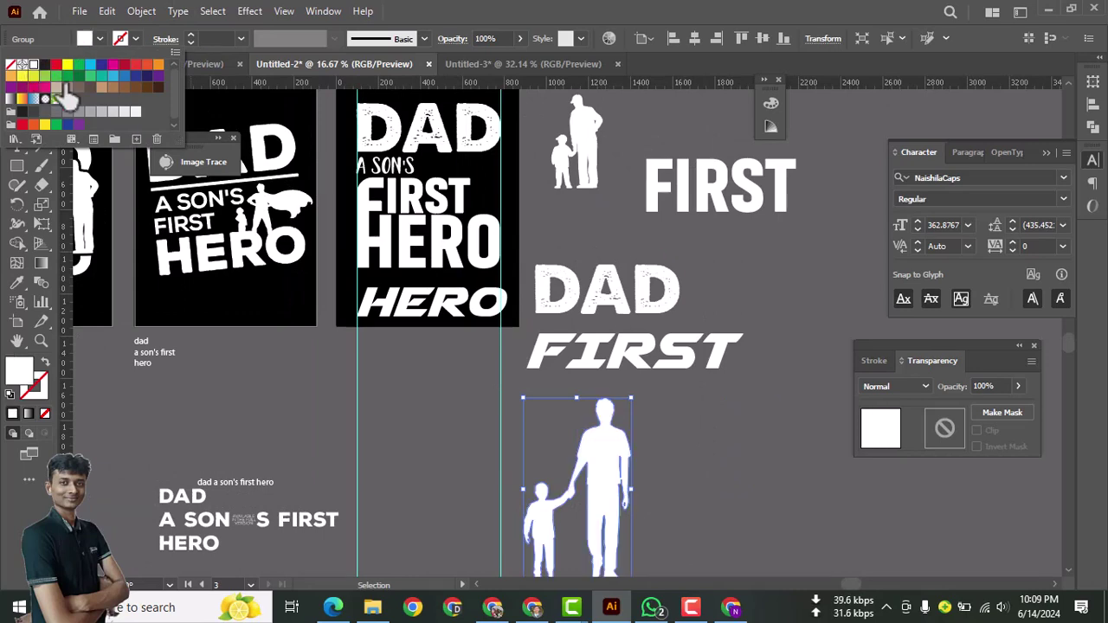
{"action": "left_click", "coordinate": [684, 441]}
{"action": "left_click_drag", "start_coordinate": [623, 474], "coordinate": [710, 471]}
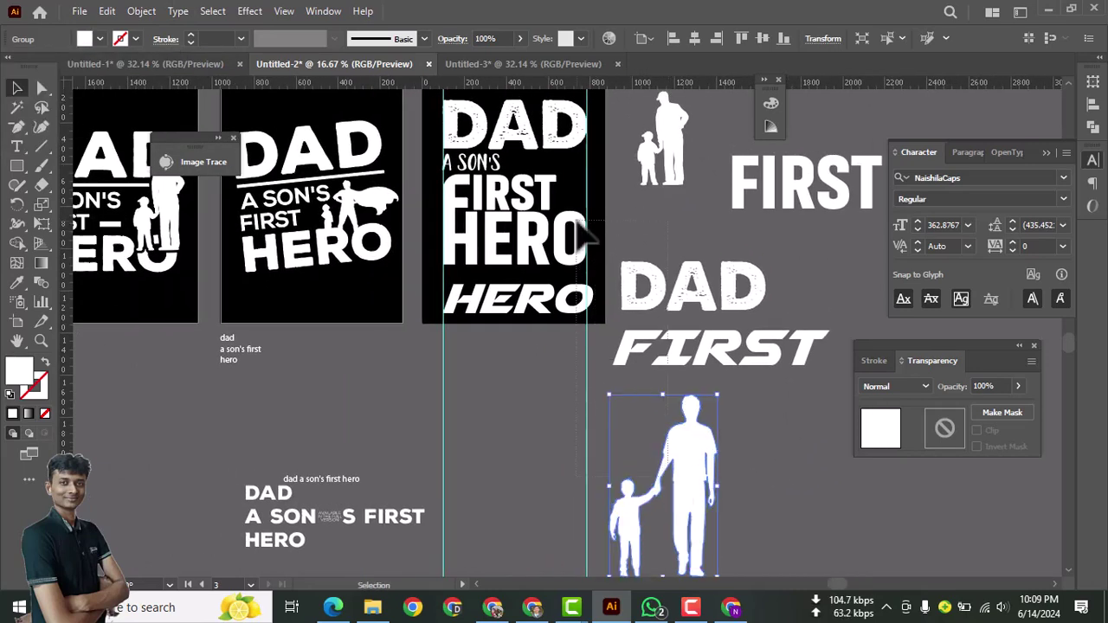
{"action": "left_click", "coordinate": [774, 487]}
- Move the white silhouette onto the third artboard over the FIRST HERO lettering and scale it down
{"action": "left_click_drag", "start_coordinate": [701, 483], "coordinate": [597, 233]}
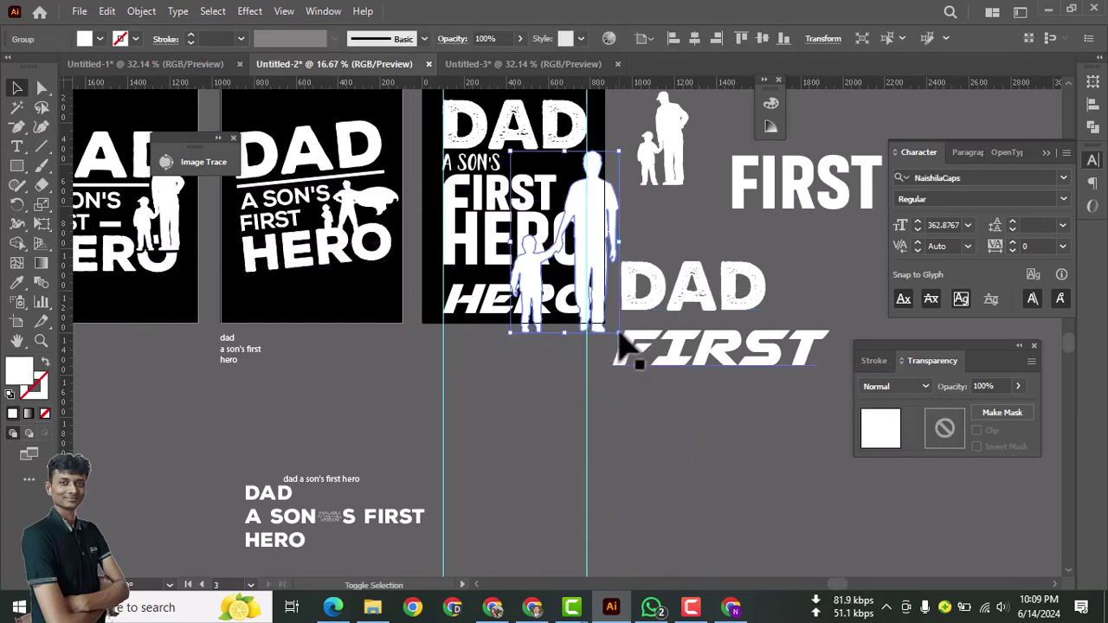
{"action": "left_click_drag", "start_coordinate": [618, 334], "coordinate": [673, 366]}
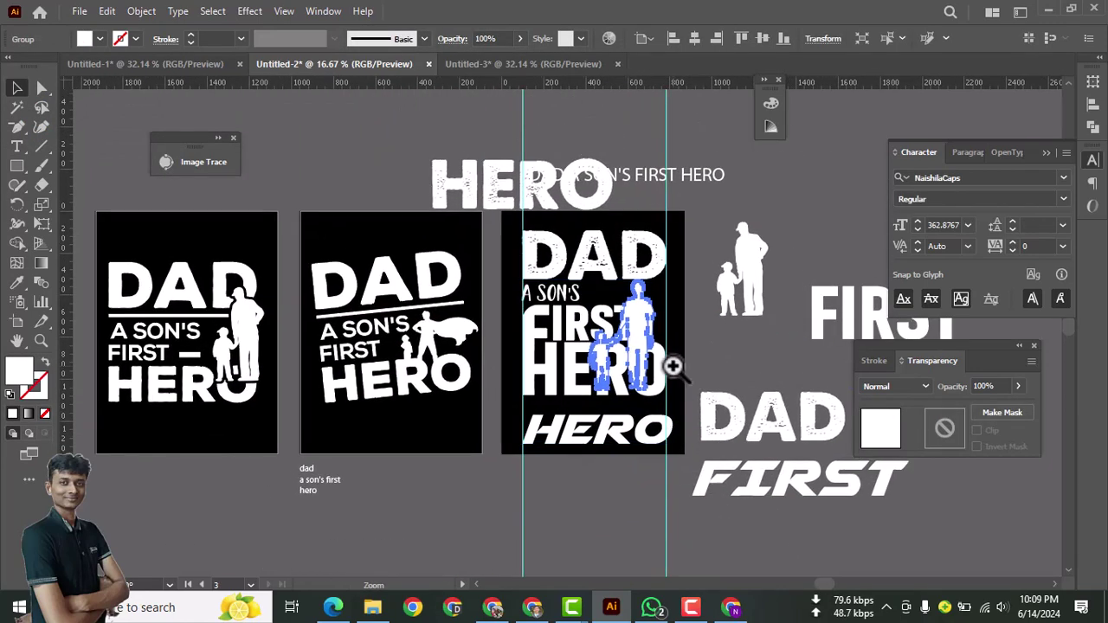
{"action": "left_click", "coordinate": [674, 366], "text": "ctrl"}
{"action": "left_click", "coordinate": [565, 287], "text": "ctrl"}
{"action": "left_click", "coordinate": [561, 287], "text": "ctrl"}
{"action": "left_click_drag", "start_coordinate": [567, 309], "coordinate": [561, 392]}
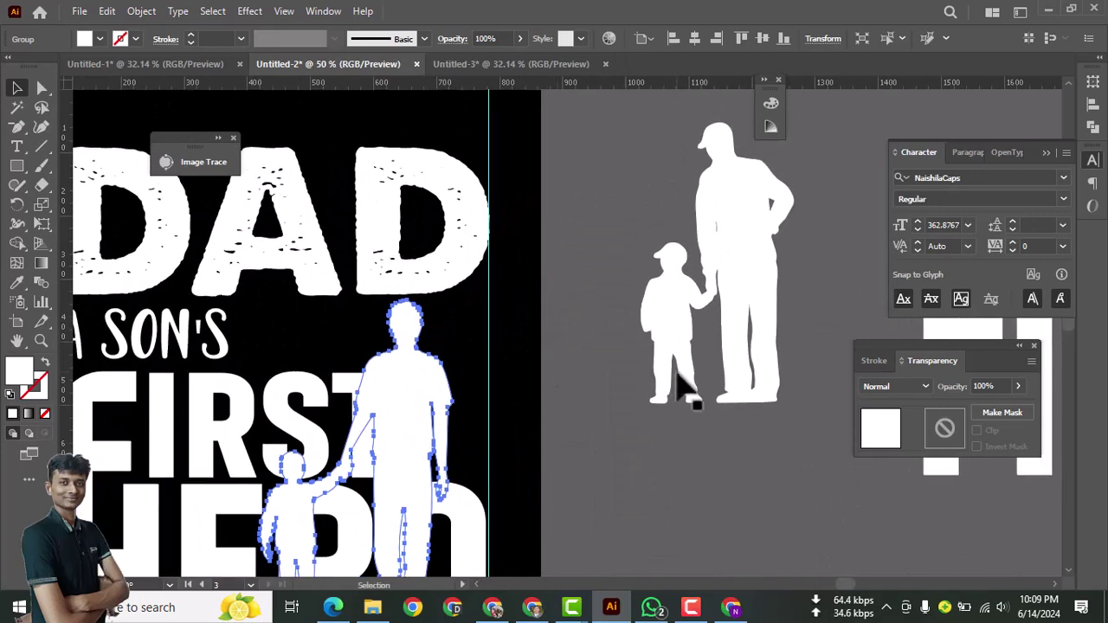
- Place the new silhouette in the space beside the third artboard, shifting the capped pair away, and duplicate it below
{"action": "left_click_drag", "start_coordinate": [688, 394], "coordinate": [873, 246]}
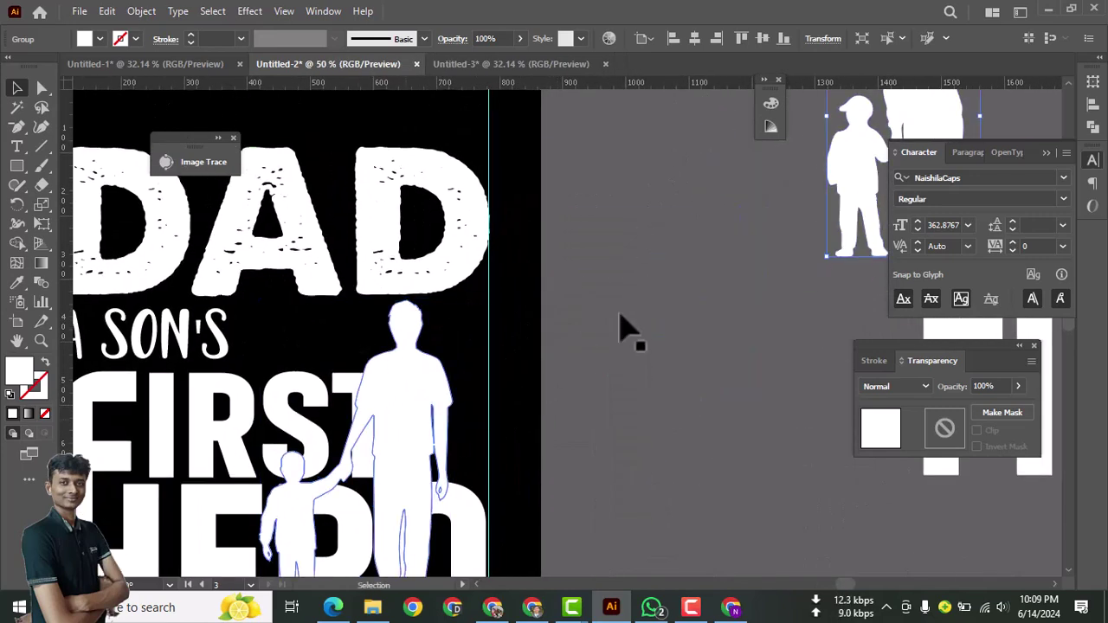
{"action": "left_click_drag", "start_coordinate": [408, 432], "coordinate": [724, 254]}
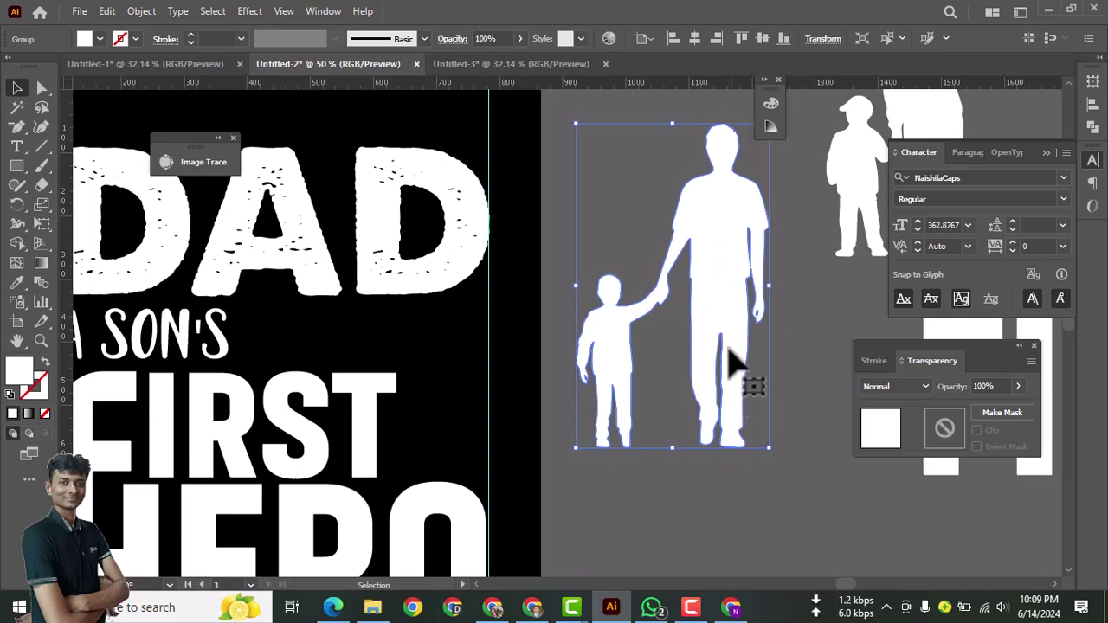
{"action": "left_click_drag", "start_coordinate": [734, 371], "coordinate": [735, 520]}
{"action": "scroll", "coordinate": [737, 390], "scroll_direction": "down", "scroll_amount": 3}
{"action": "scroll", "coordinate": [730, 294], "scroll_direction": "up", "scroll_amount": 5}
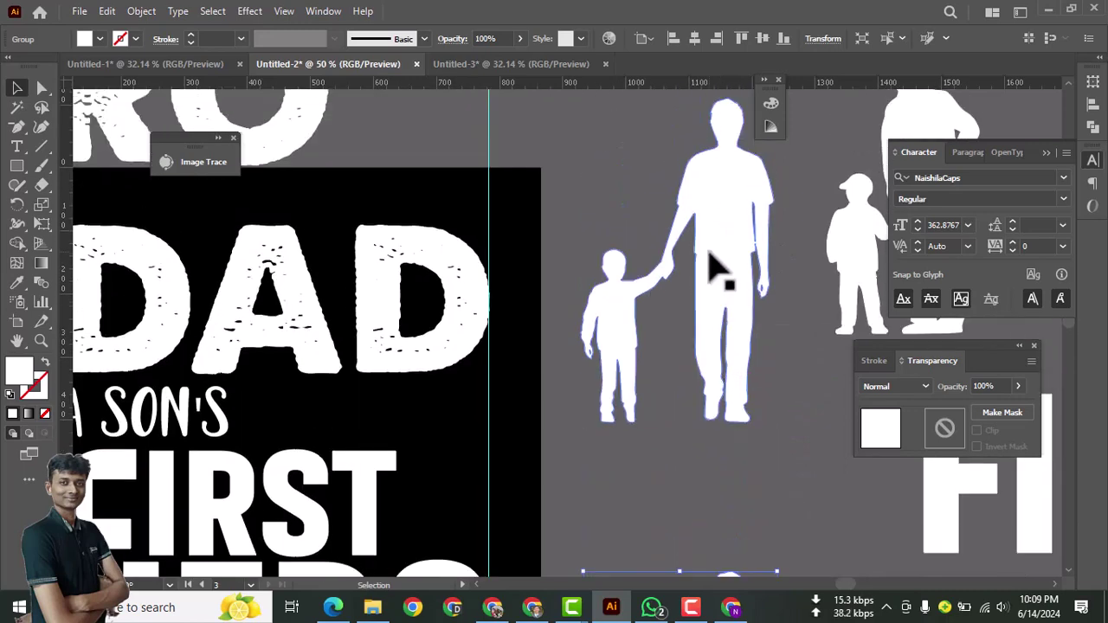
{"action": "left_click_drag", "start_coordinate": [708, 252], "coordinate": [717, 291]}
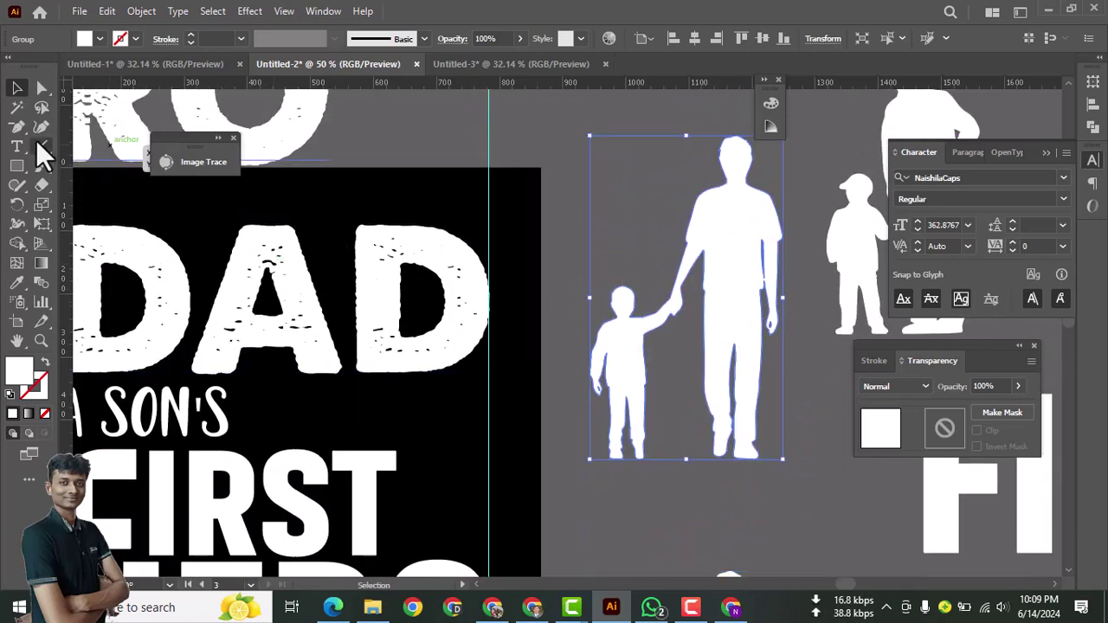
- Draw a short curved Pen path across the joined hands of the father and son
{"action": "mouse_move", "coordinate": [17, 135]}
{"action": "left_mouse_down"}
{"action": "mouse_move", "coordinate": [25, 150]}
{"action": "mouse_move", "coordinate": [23, 127]}
{"action": "left_mouse_up"}
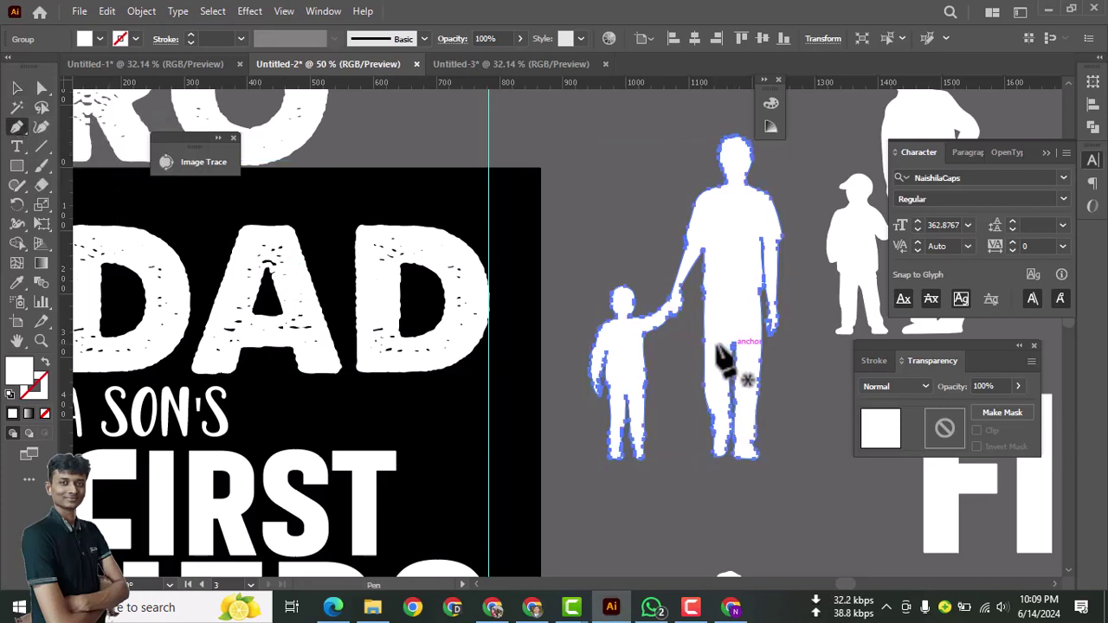
{"action": "left_click", "coordinate": [682, 313]}
{"action": "left_click", "coordinate": [672, 296]}
{"action": "left_click", "coordinate": [671, 295]}
{"action": "left_click_drag", "start_coordinate": [661, 279], "coordinate": [660, 274]}
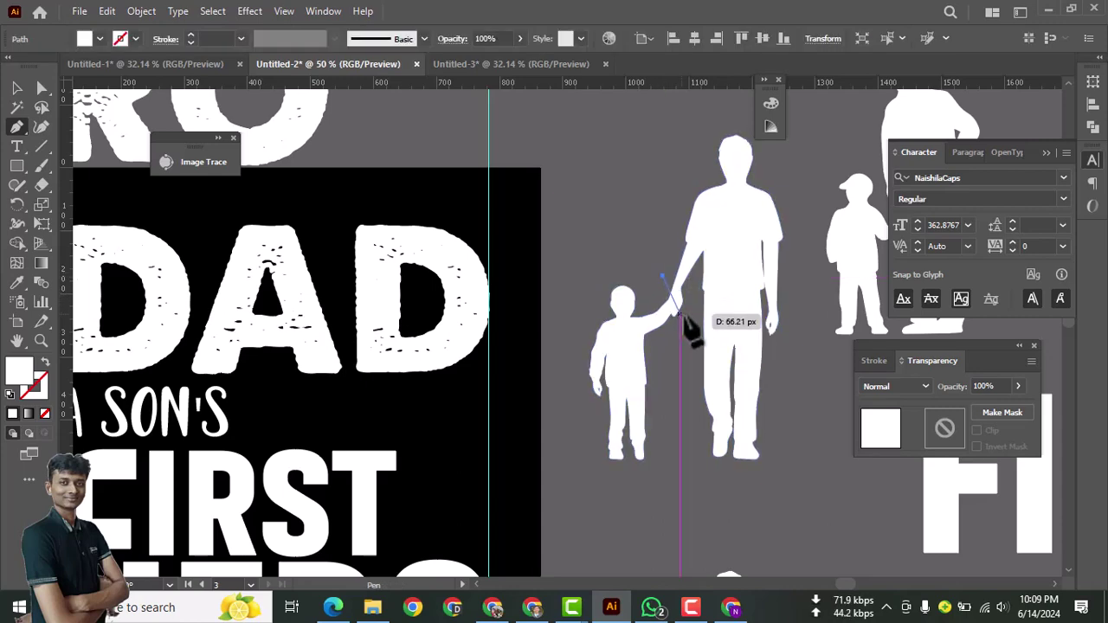
{"action": "left_click_drag", "start_coordinate": [679, 312], "coordinate": [702, 315]}
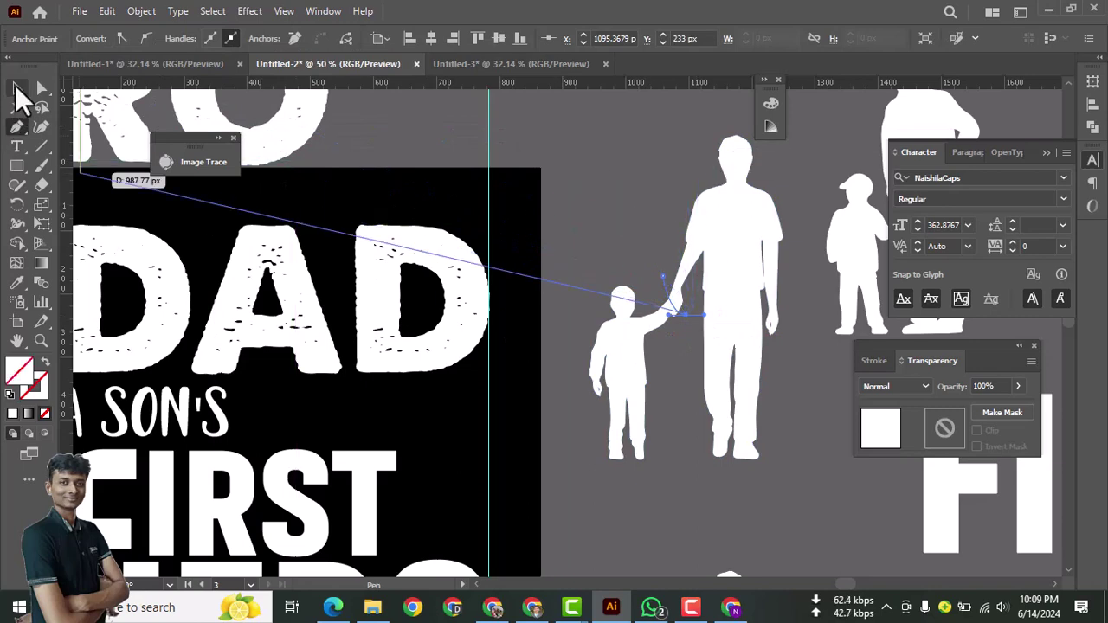
- Divide the silhouette along the drawn path, ungroup the pieces and pull the son away from the father
{"action": "left_click", "coordinate": [19, 90]}
{"action": "left_click", "coordinate": [610, 263]}
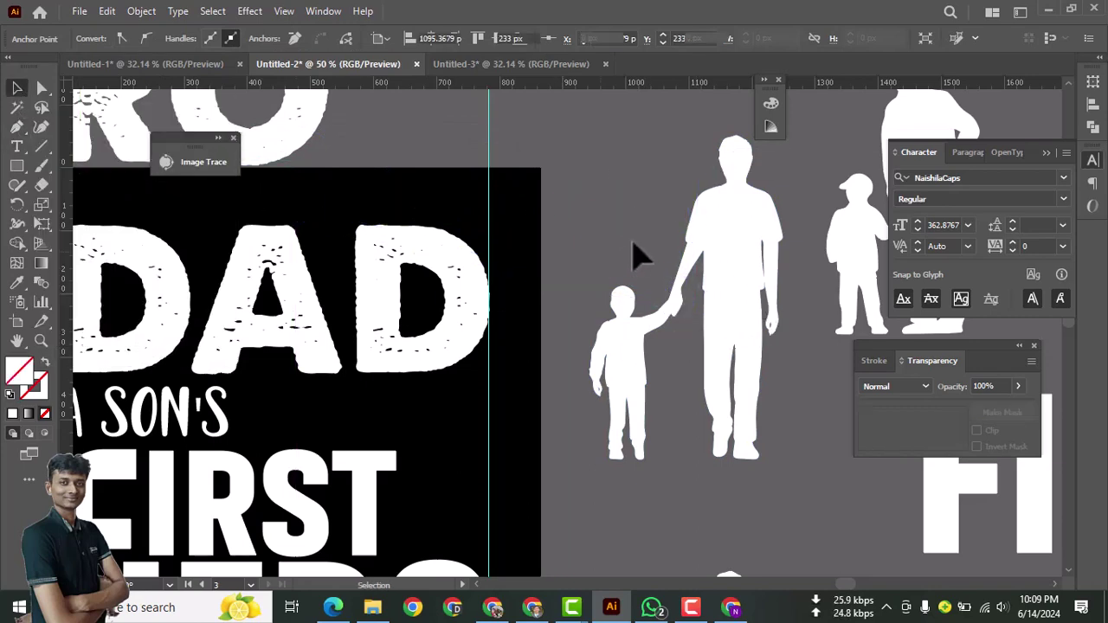
{"action": "left_click_drag", "start_coordinate": [708, 370], "coordinate": [781, 435]}
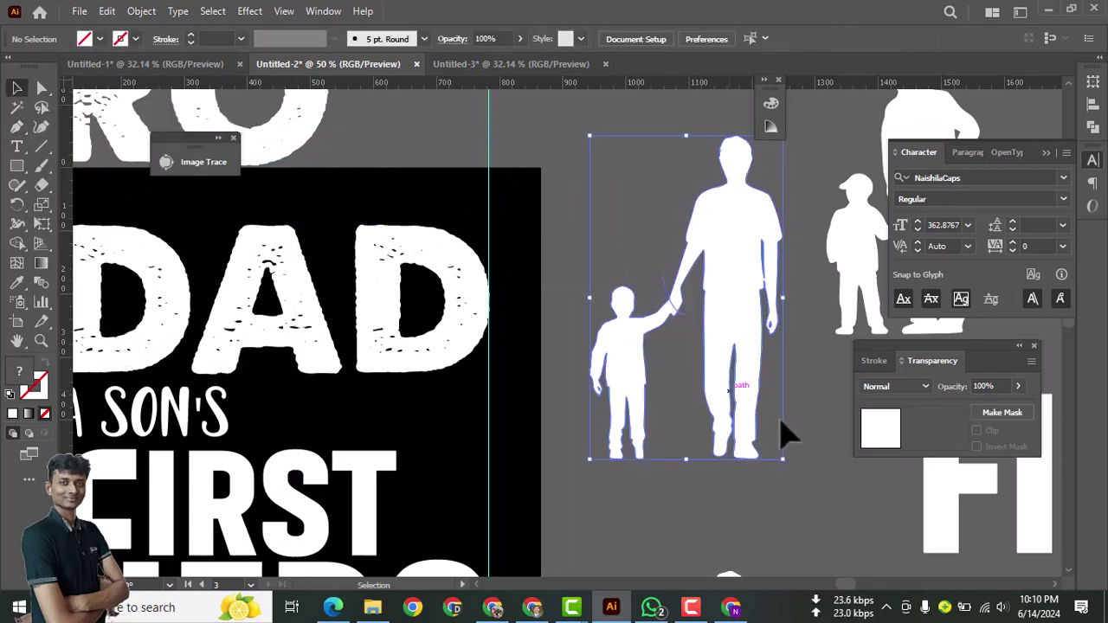
{"action": "left_click", "coordinate": [1093, 126]}
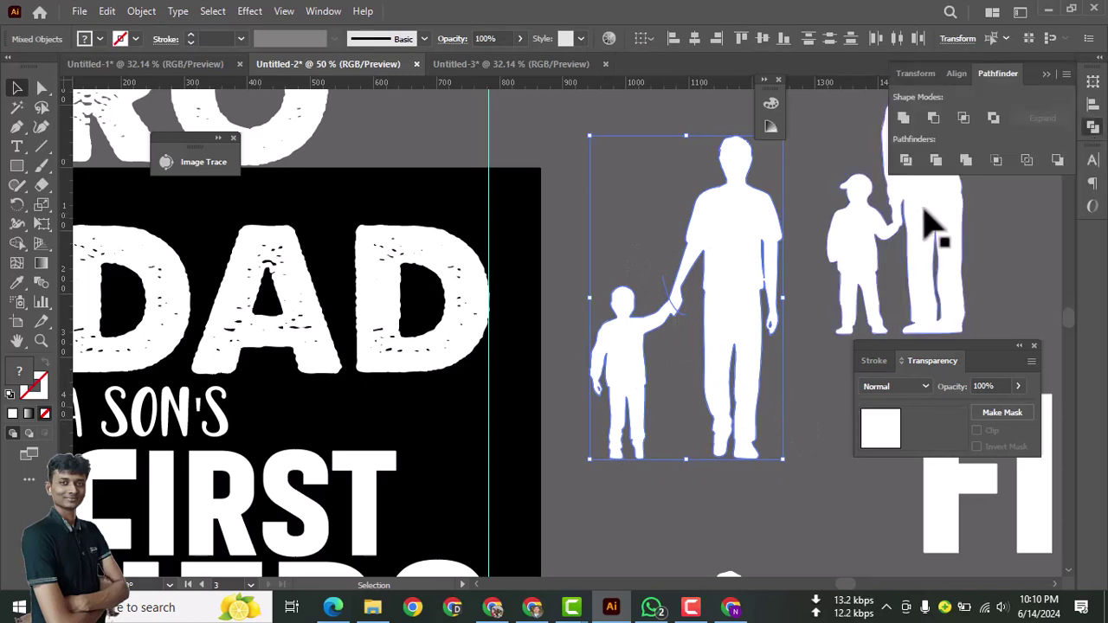
{"action": "right_click", "coordinate": [711, 318]}
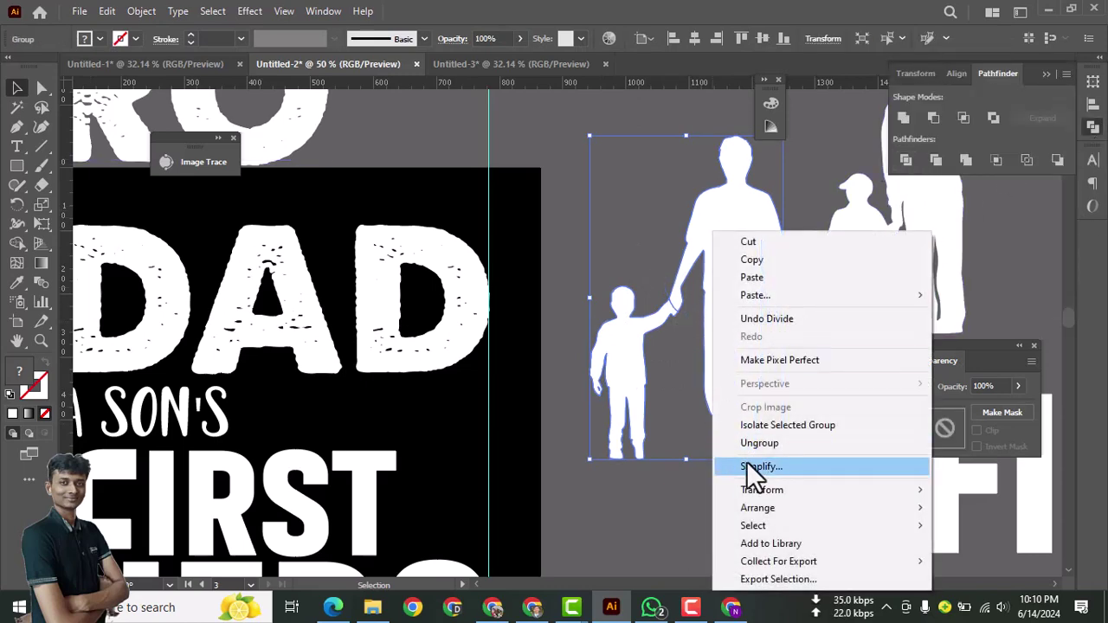
{"action": "left_click", "coordinate": [750, 445]}
{"action": "mouse_move", "coordinate": [630, 358]}
{"action": "left_mouse_down"}
{"action": "mouse_move", "coordinate": [603, 375]}
{"action": "mouse_move", "coordinate": [611, 366]}
{"action": "mouse_move", "coordinate": [618, 375]}
{"action": "left_mouse_up"}
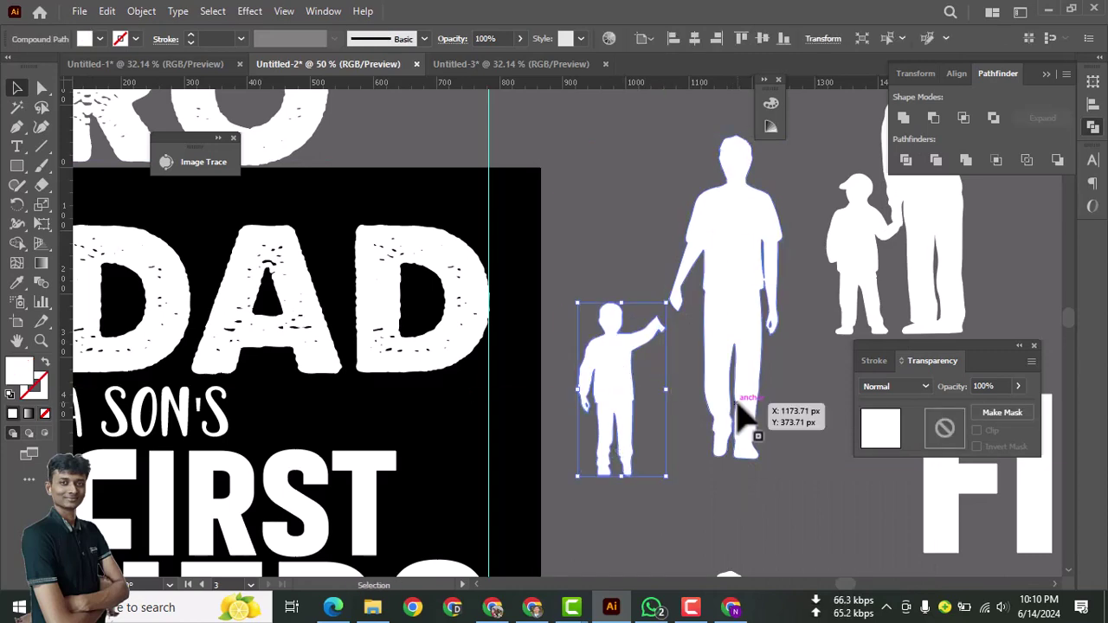
- Erase the leftover piece of the father's hand from the end of the son's raised arm
{"action": "left_click", "coordinate": [41, 184]}
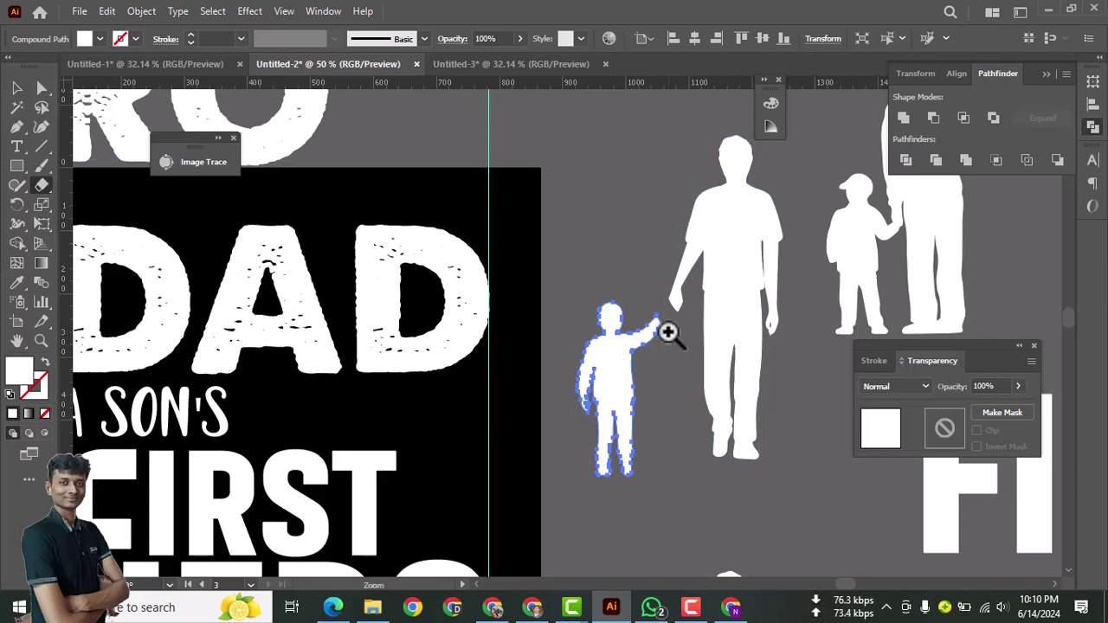
{"action": "left_click", "coordinate": [668, 331], "text": "ctrl"}
{"action": "left_click", "coordinate": [674, 338], "text": "ctrl"}
{"action": "left_click", "coordinate": [431, 332], "text": "ctrl"}
{"action": "left_click", "coordinate": [422, 330], "text": "ctrl"}
{"action": "left_click", "coordinate": [543, 292], "text": "ctrl"}
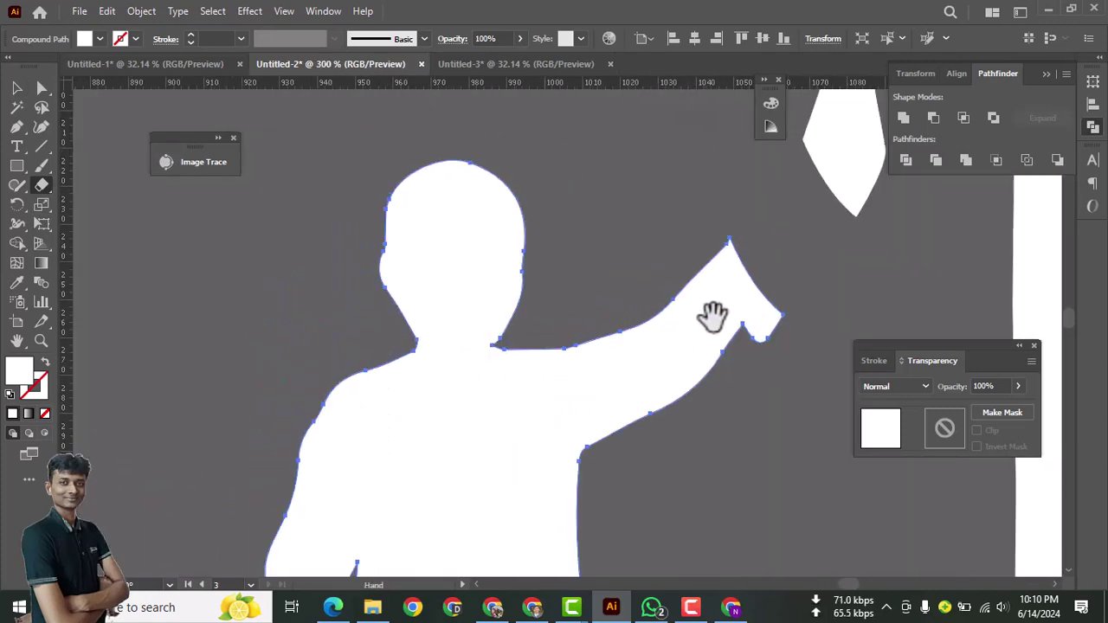
{"action": "mouse_move", "coordinate": [712, 315]}
{"action": "left_mouse_down"}
{"action": "mouse_move", "coordinate": [540, 354]}
{"action": "mouse_move", "coordinate": [596, 379]}
{"action": "mouse_move", "coordinate": [586, 388]}
{"action": "mouse_move", "coordinate": [612, 354]}
{"action": "left_mouse_up"}
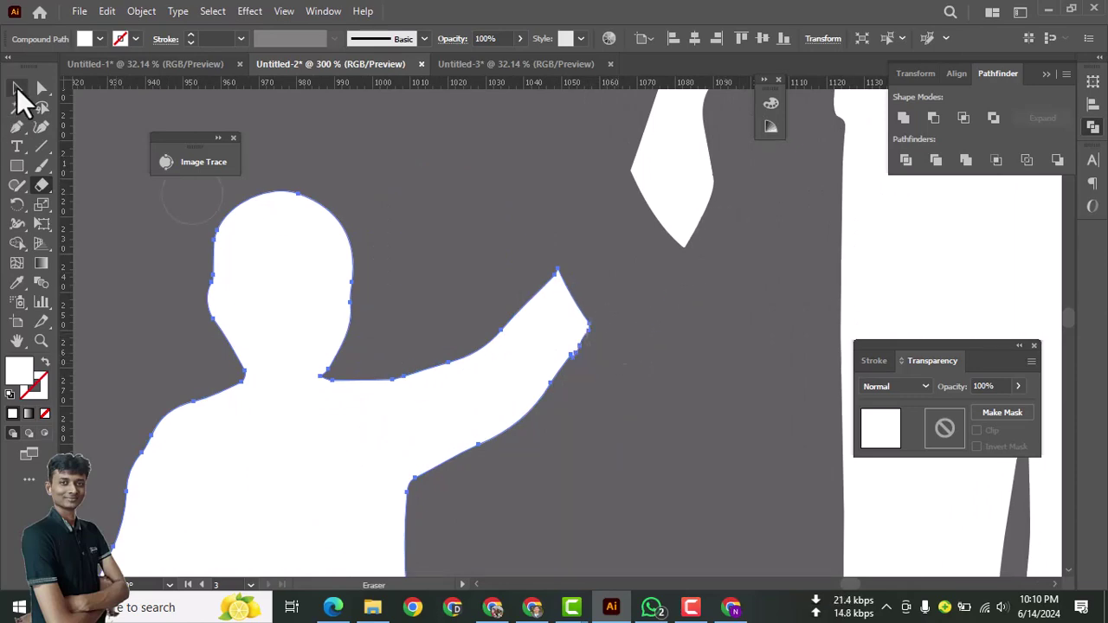
{"action": "left_click", "coordinate": [16, 87]}
- Move the son close against the father so his raised arm overlaps the father's body
{"action": "scroll", "coordinate": [489, 263], "scroll_direction": "down", "scroll_amount": 6}
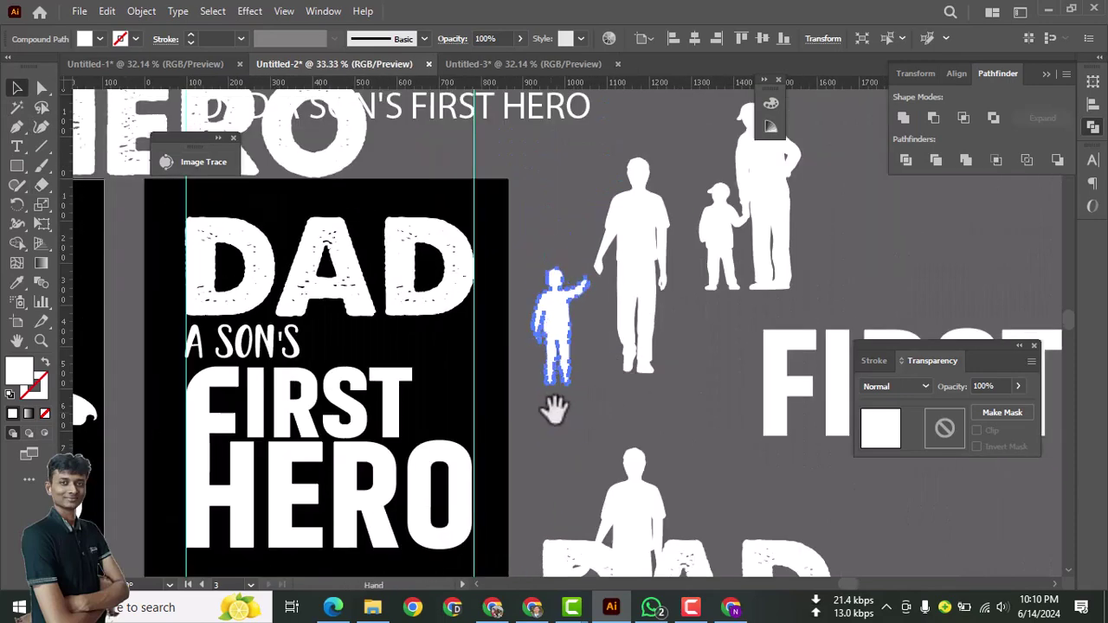
{"action": "left_click_drag", "start_coordinate": [555, 409], "coordinate": [643, 390]}
{"action": "left_click", "coordinate": [672, 348]}
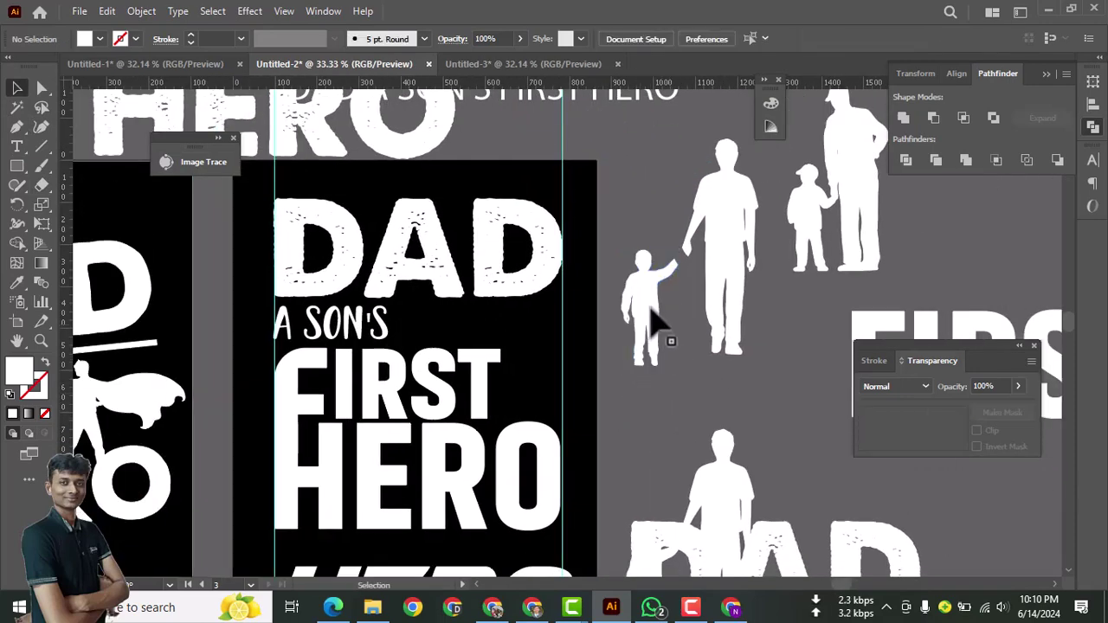
{"action": "left_click_drag", "start_coordinate": [649, 308], "coordinate": [691, 295]}
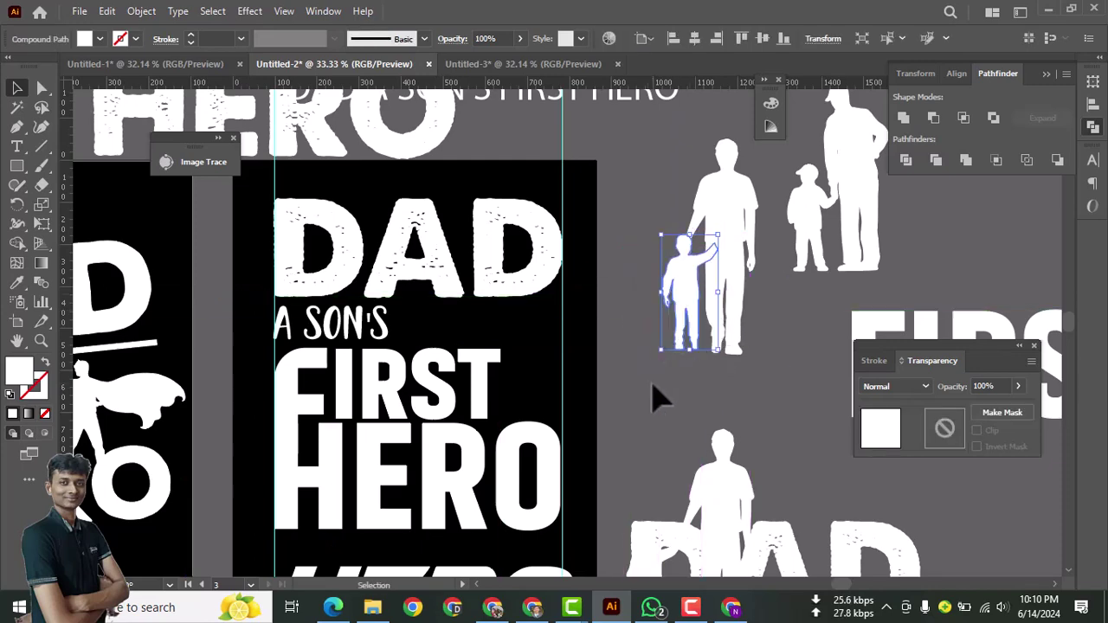
{"action": "left_click", "coordinate": [658, 397]}
{"action": "left_click_drag", "start_coordinate": [643, 372], "coordinate": [605, 435]}
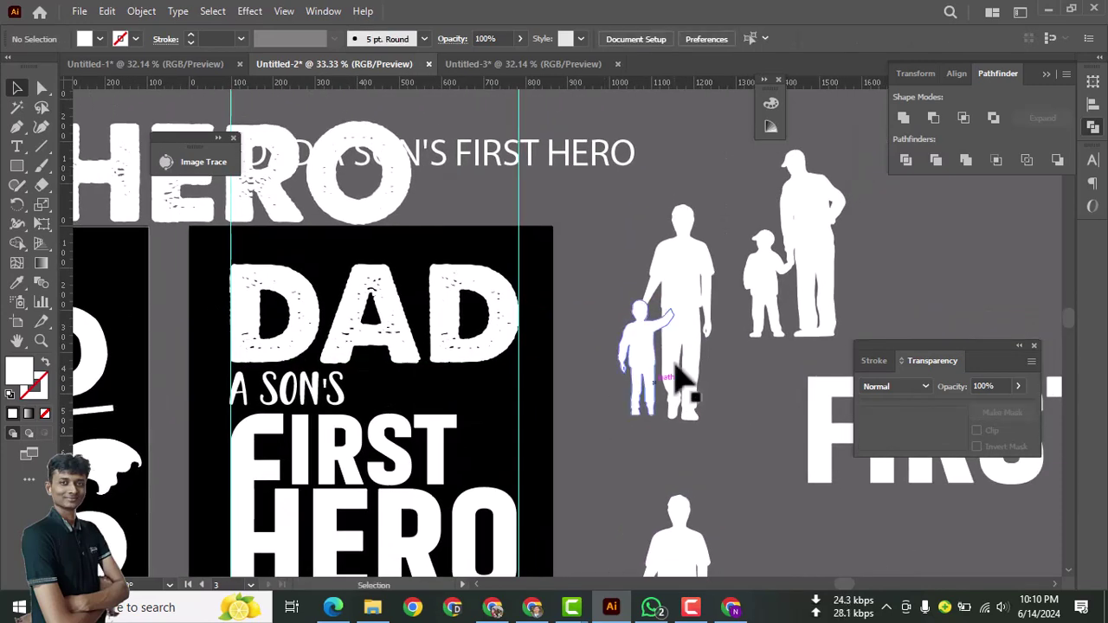
{"action": "left_click_drag", "start_coordinate": [643, 348], "coordinate": [645, 349]}
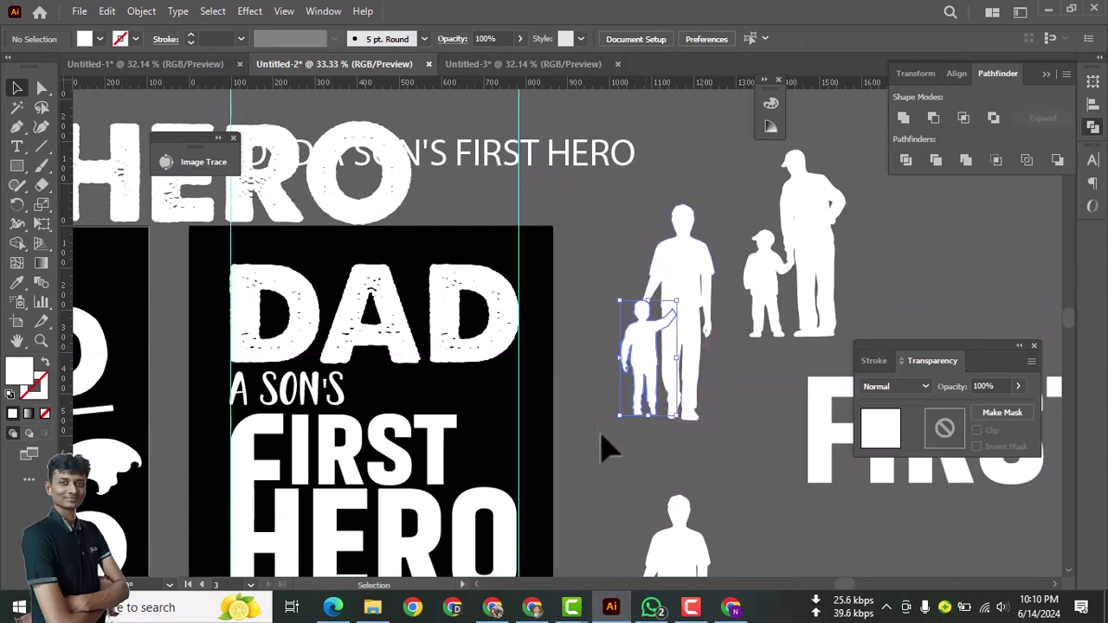
{"action": "left_click", "coordinate": [608, 460]}
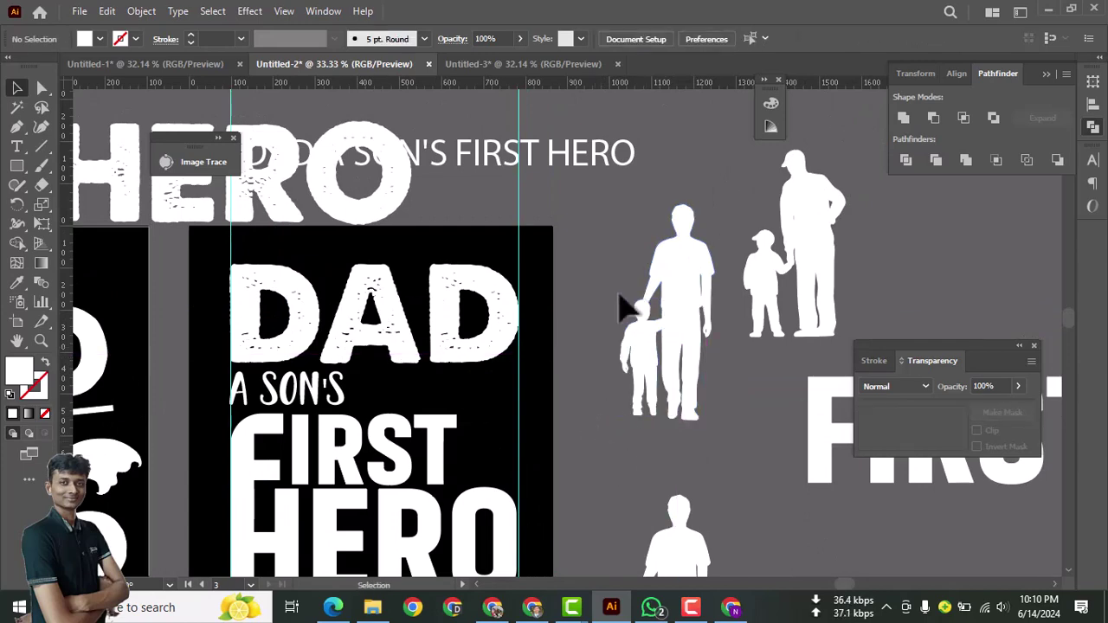
- Move the father and son onto the third artboard beside FIRST, standing on the O of HERO, and scale them down
{"action": "left_click_drag", "start_coordinate": [708, 411], "coordinate": [721, 425]}
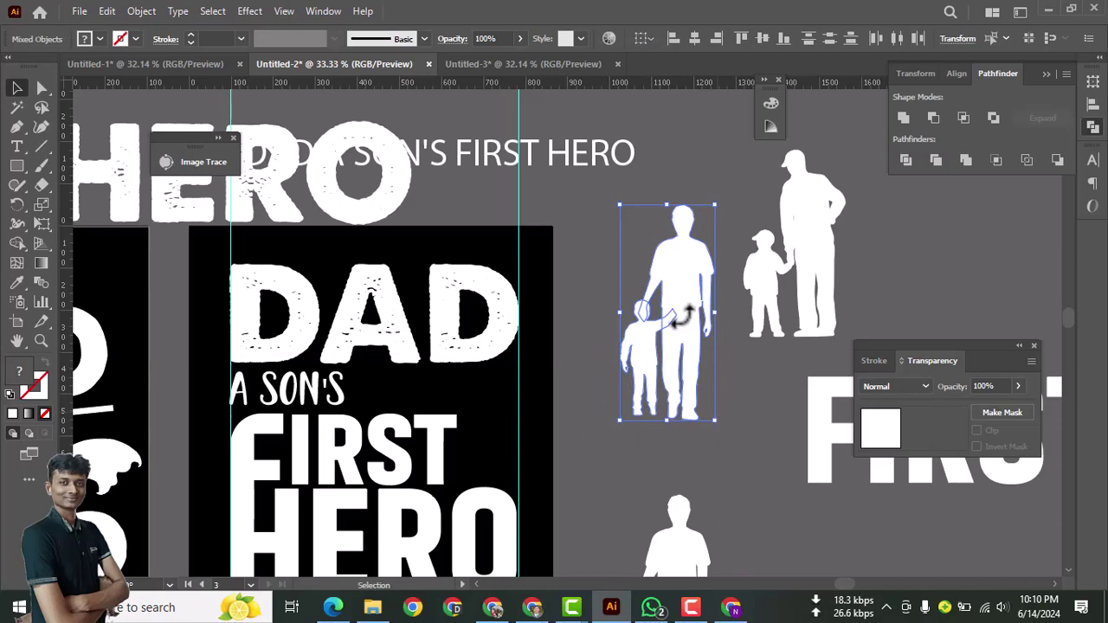
{"action": "left_click_drag", "start_coordinate": [701, 279], "coordinate": [518, 405]}
{"action": "left_click_drag", "start_coordinate": [530, 544], "coordinate": [516, 515]}
{"action": "mouse_move", "coordinate": [510, 457]}
{"action": "left_mouse_down"}
{"action": "mouse_move", "coordinate": [498, 465]}
{"action": "mouse_move", "coordinate": [519, 463]}
{"action": "mouse_move", "coordinate": [510, 456]}
{"action": "mouse_move", "coordinate": [525, 468]}
{"action": "left_mouse_up"}
- Convert the large HERO text on the third artboard to outlines
{"action": "key", "text": "ctrl+plus"}
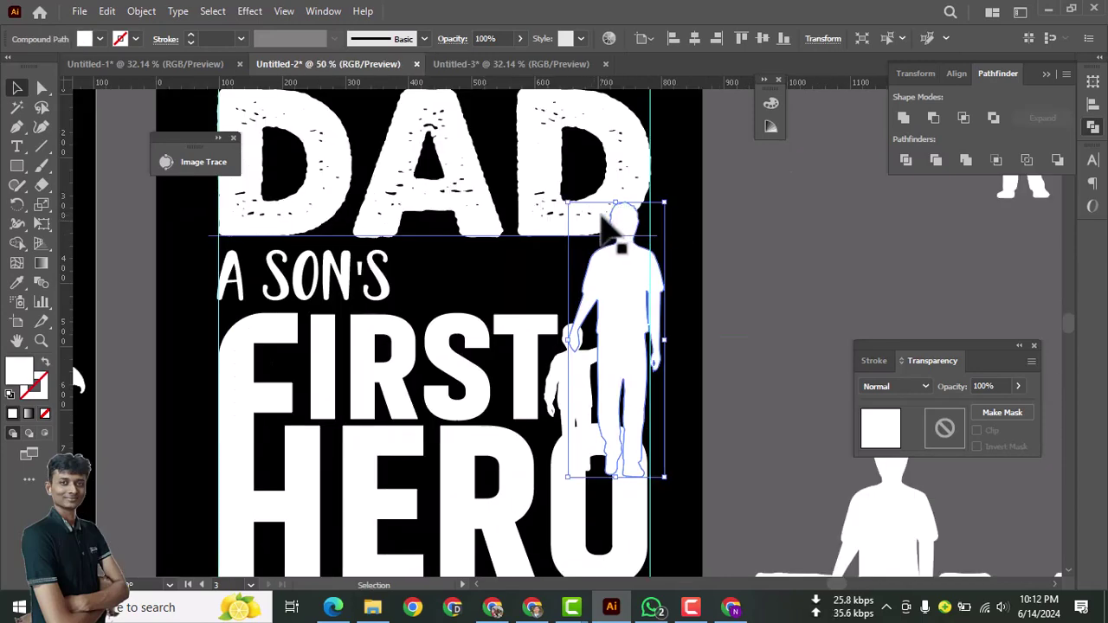
{"action": "scroll", "coordinate": [662, 432], "scroll_direction": "down", "scroll_amount": 1}
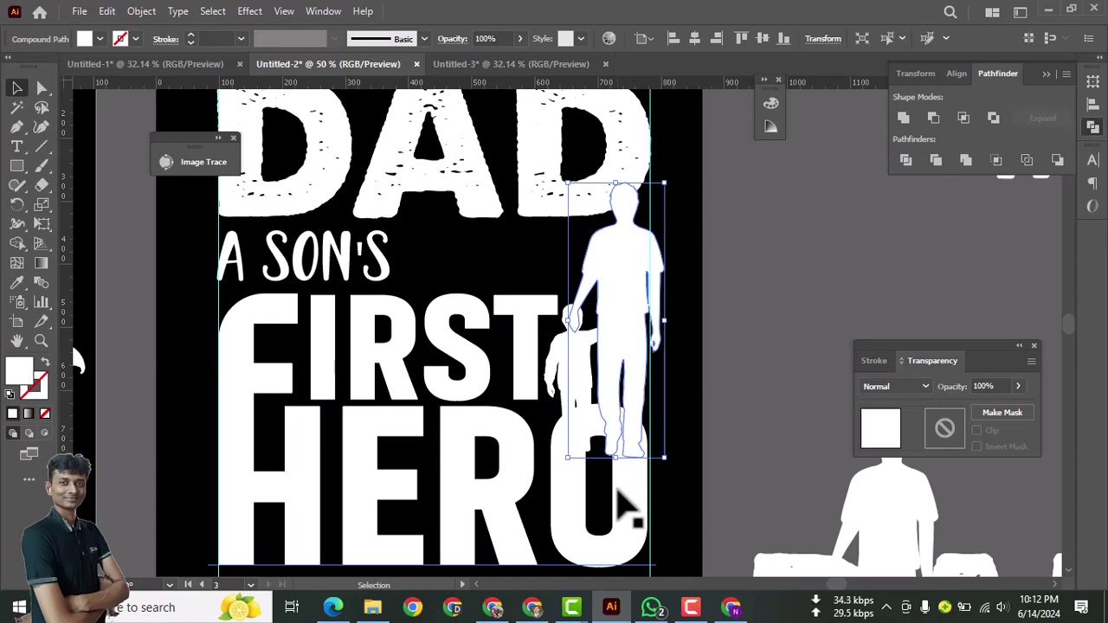
{"action": "left_click", "coordinate": [618, 495]}
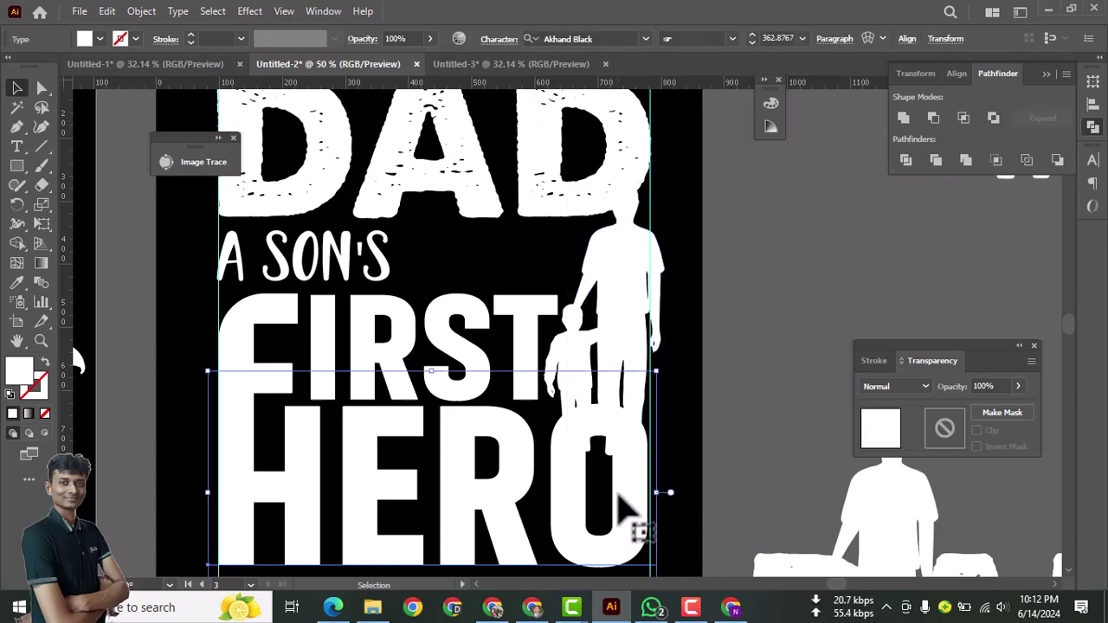
{"action": "right_click", "coordinate": [619, 524]}
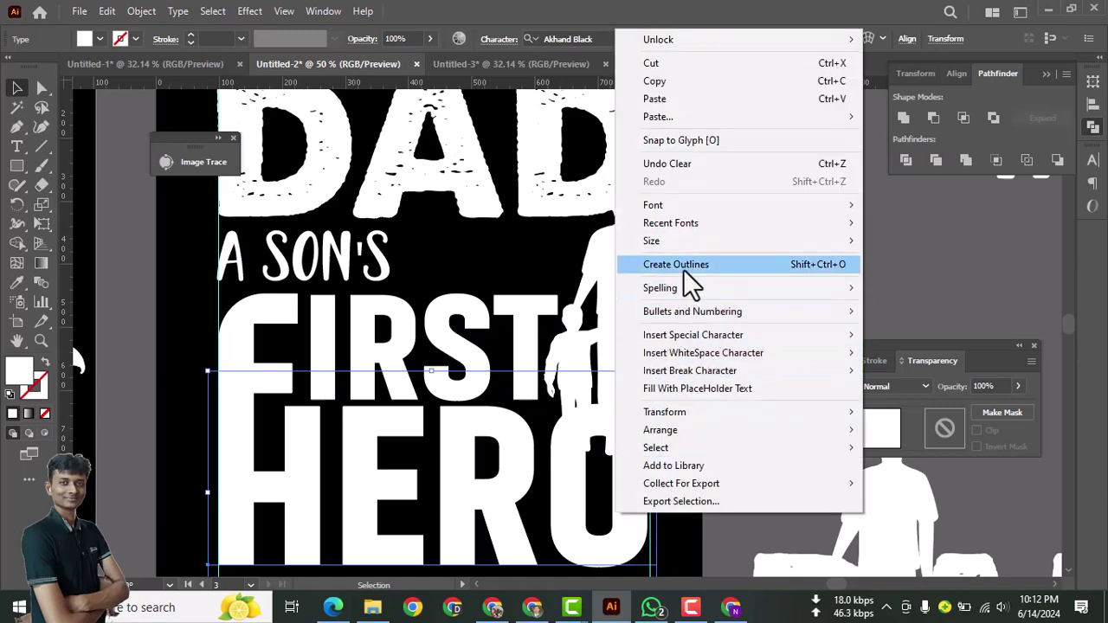
{"action": "left_click", "coordinate": [692, 277]}
{"action": "left_click", "coordinate": [725, 376]}
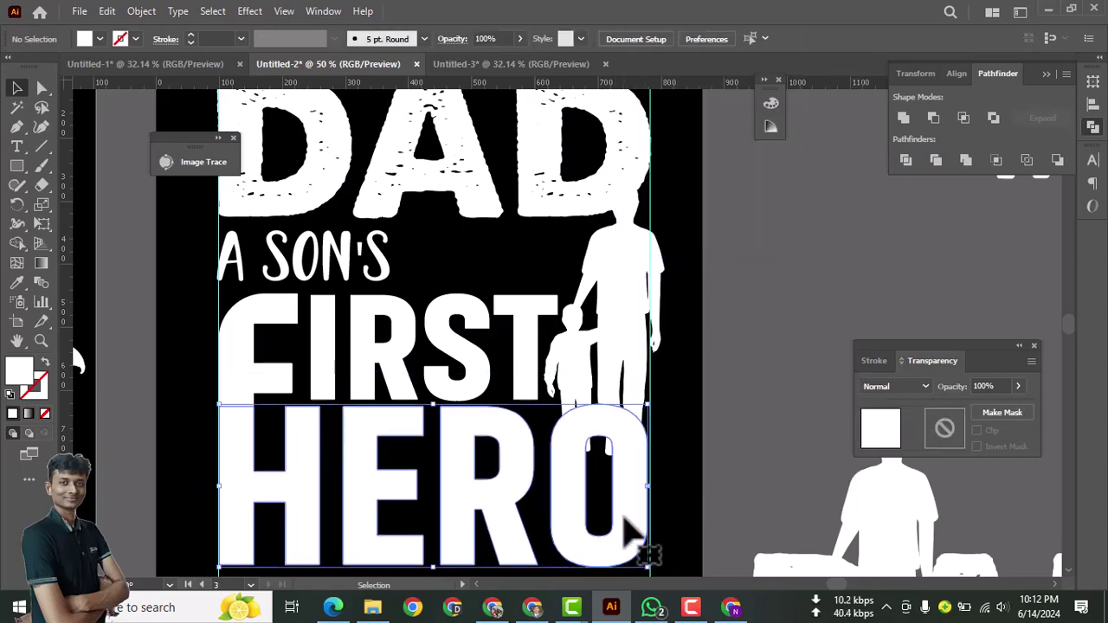
- Ungroup the outlined HERO lettering on the third artboard into separate letters
{"action": "left_click", "coordinate": [630, 529]}
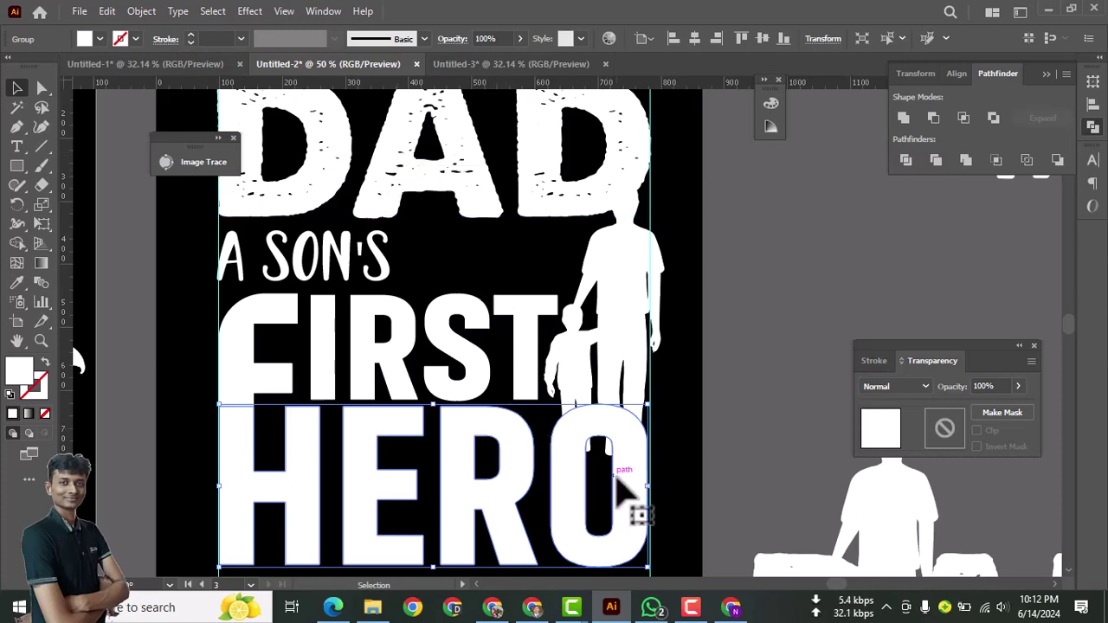
{"action": "right_click", "coordinate": [644, 485]}
{"action": "left_click", "coordinate": [670, 328]}
{"action": "left_click", "coordinate": [665, 459]}
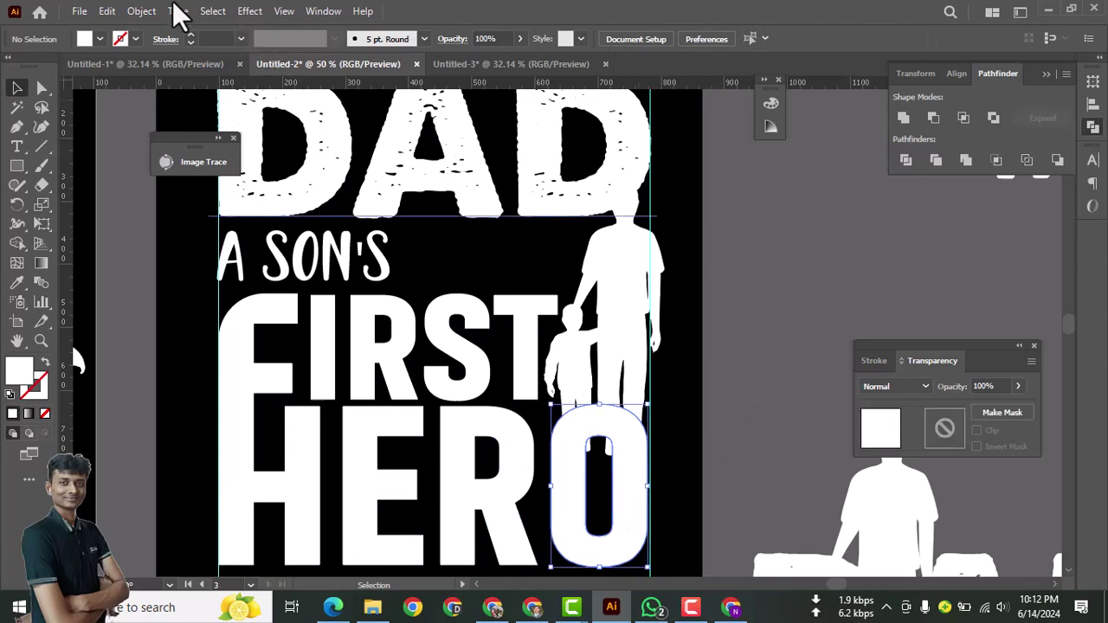
- Create an offset path around the O of HERO with a 6 px offset and round joins
{"action": "left_click", "coordinate": [141, 10]}
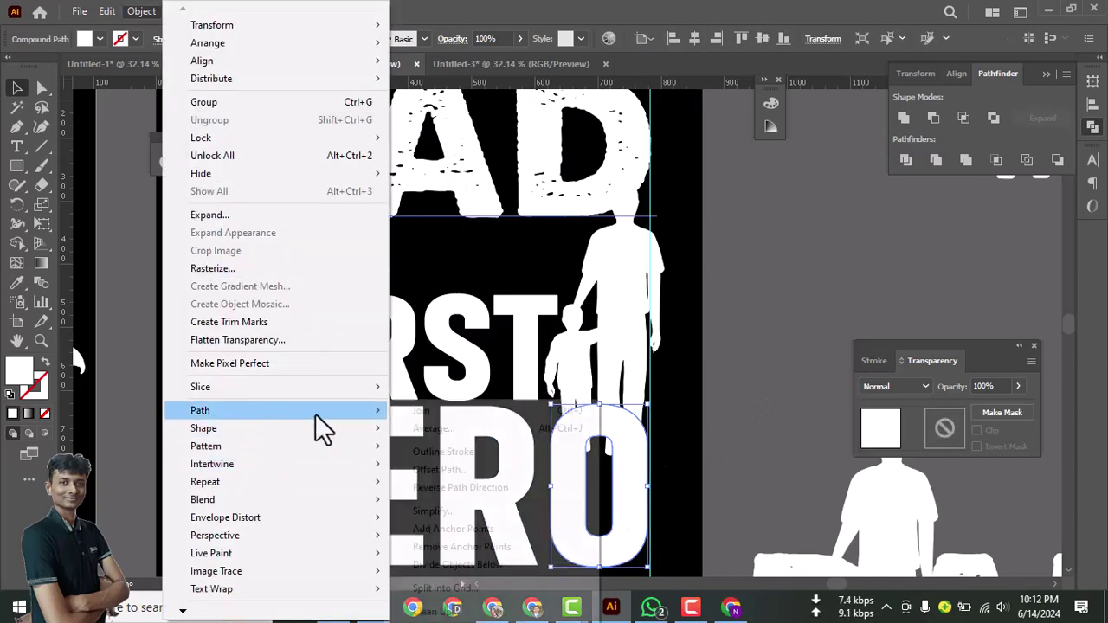
{"action": "mouse_move", "coordinate": [317, 412]}
{"action": "left_click", "coordinate": [480, 471]}
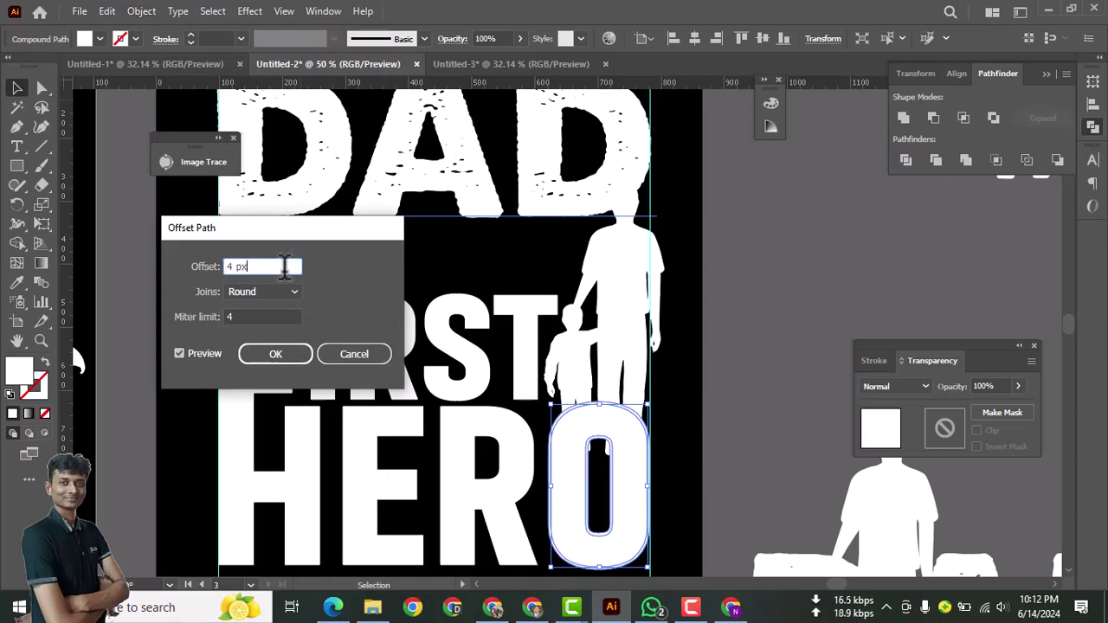
{"action": "key", "text": "Up"}
{"action": "left_click", "coordinate": [275, 353]}
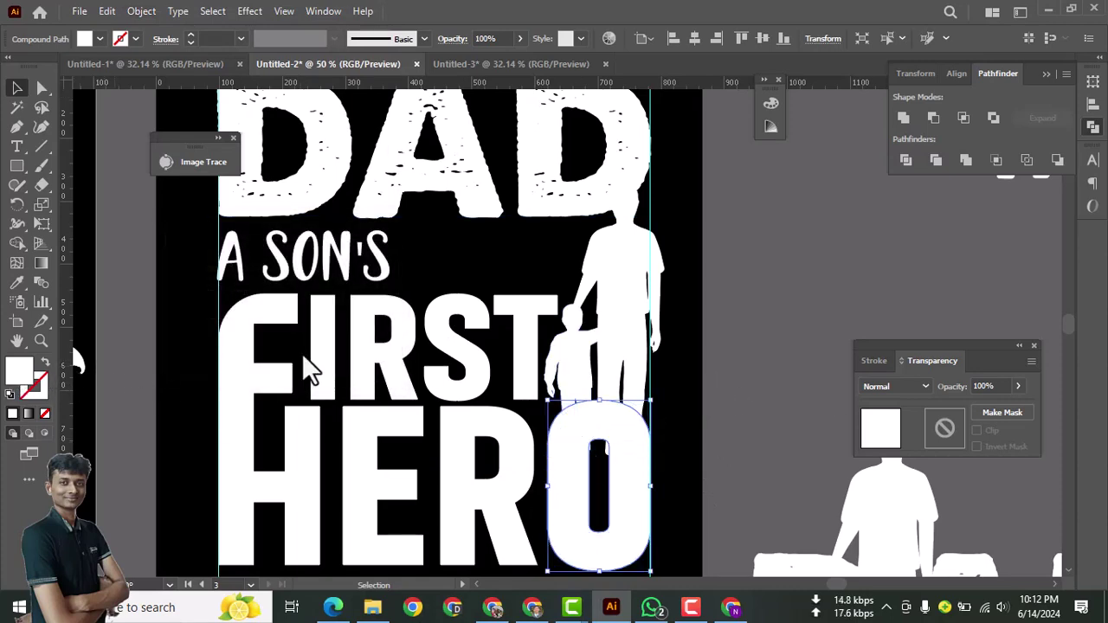
- Fill the O's offset shape with black (000000) and cut it from the artwork
{"action": "left_click_drag", "start_coordinate": [709, 445], "coordinate": [967, 547]}
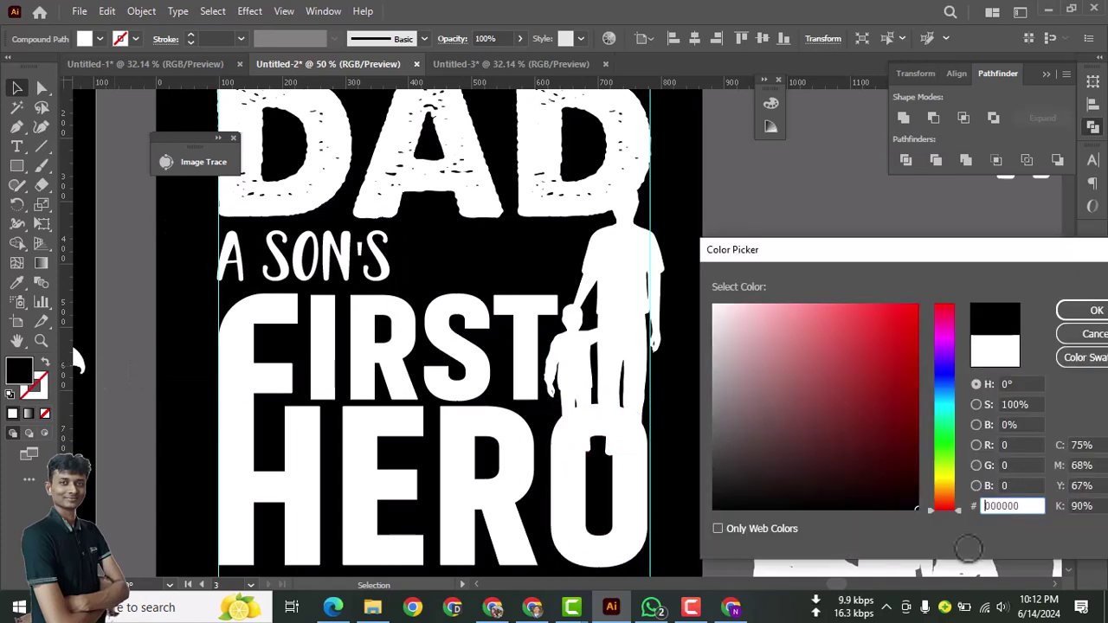
{"action": "left_click", "coordinate": [1073, 311]}
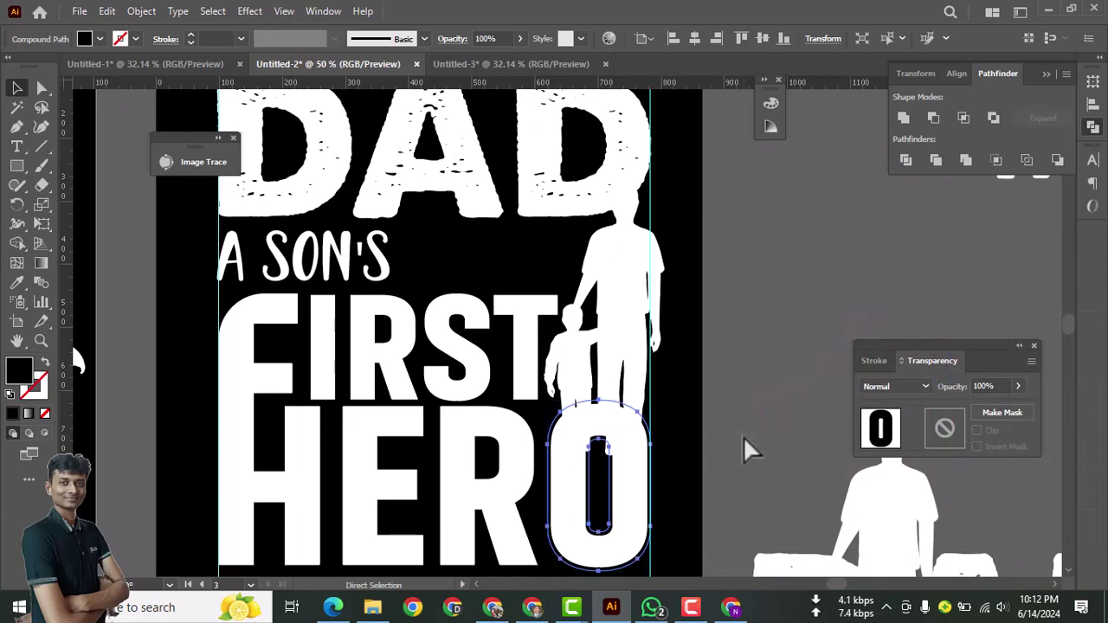
{"action": "left_click", "coordinate": [762, 428]}
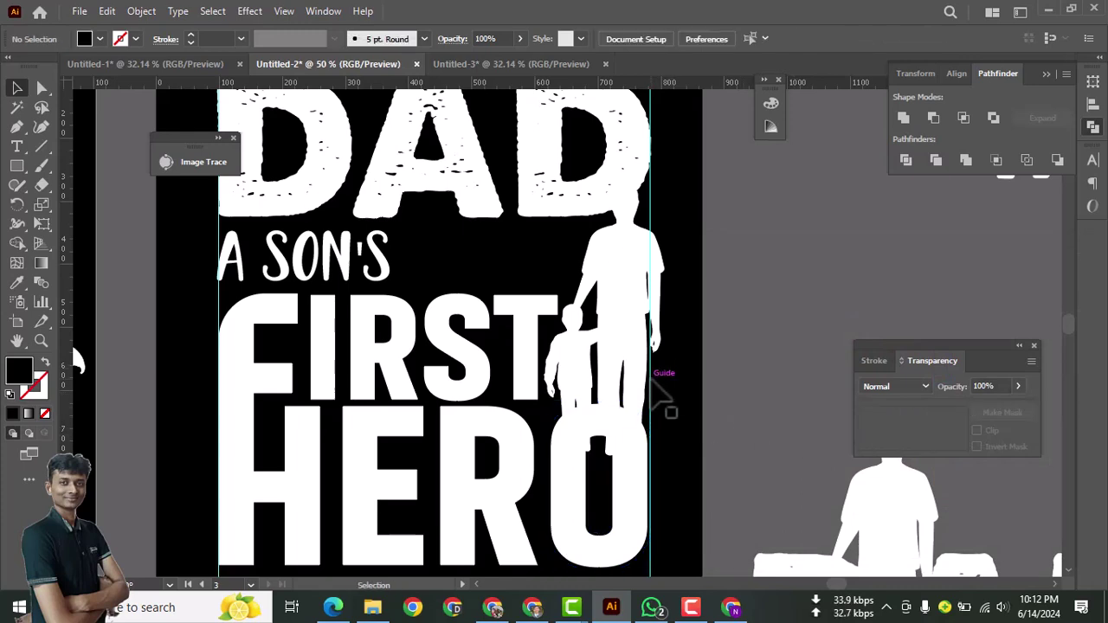
- Group the father and son silhouettes and give the group an opacity mask with Clip turned off
{"action": "left_click", "coordinate": [618, 355]}
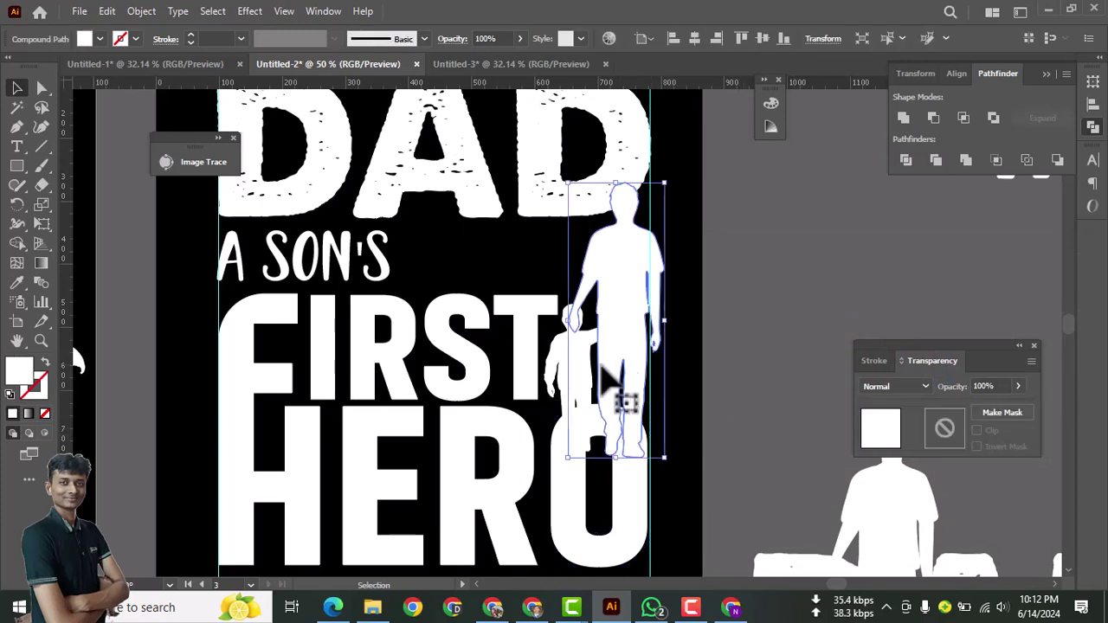
{"action": "left_click", "coordinate": [577, 374], "text": "shift"}
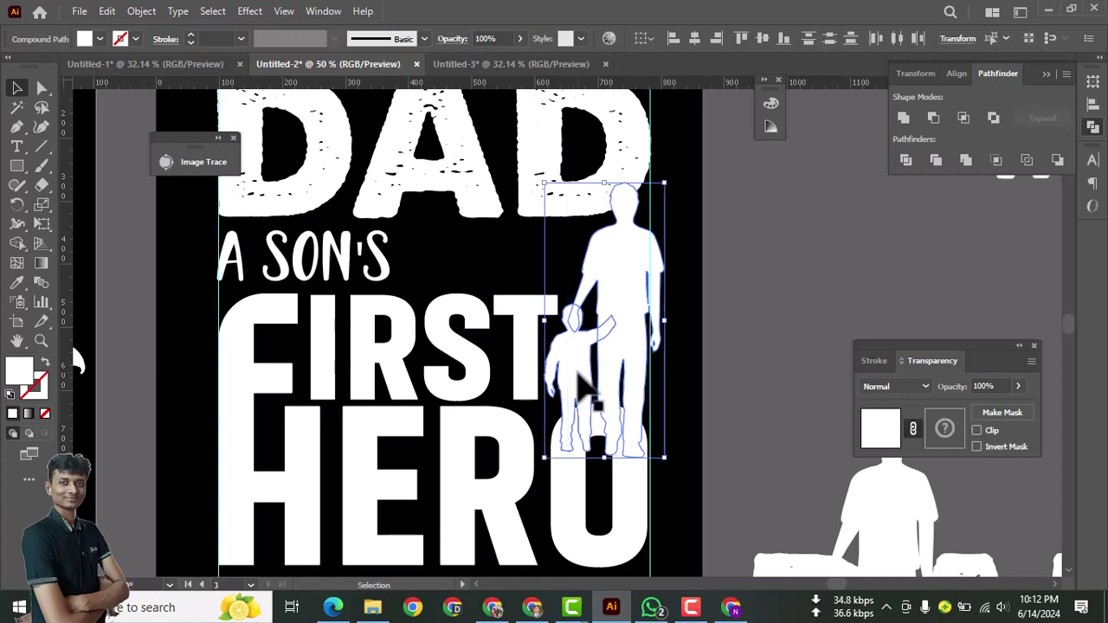
{"action": "key", "text": "ctrl+g"}
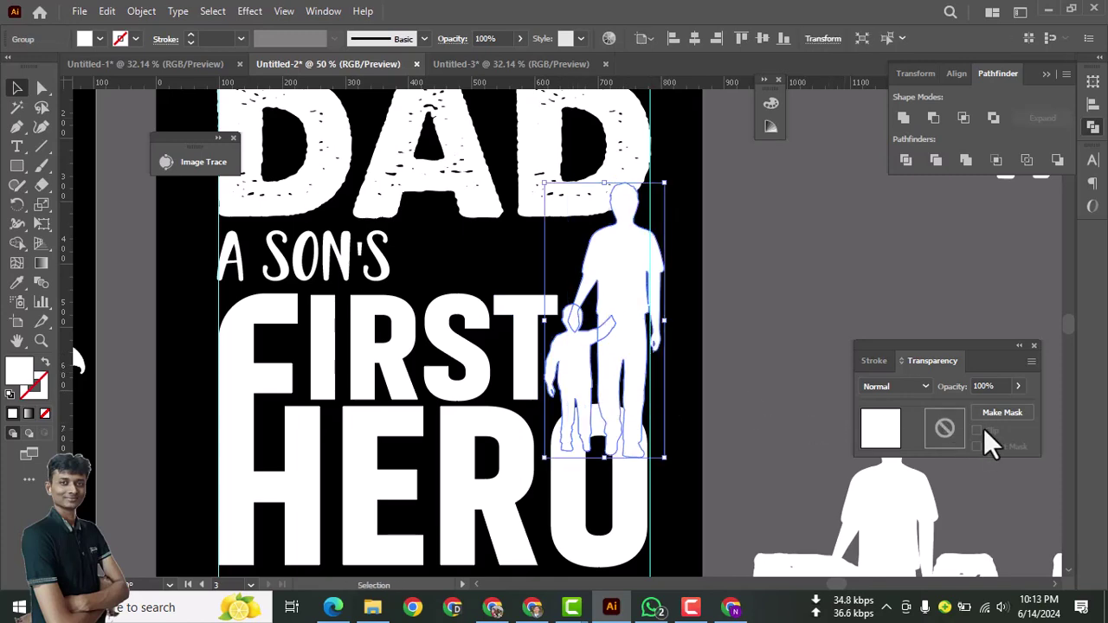
{"action": "left_click", "coordinate": [1002, 413]}
{"action": "left_click", "coordinate": [976, 430]}
- Paste the black offset O in place into the silhouettes' opacity mask and return to the artwork
{"action": "left_click", "coordinate": [952, 432]}
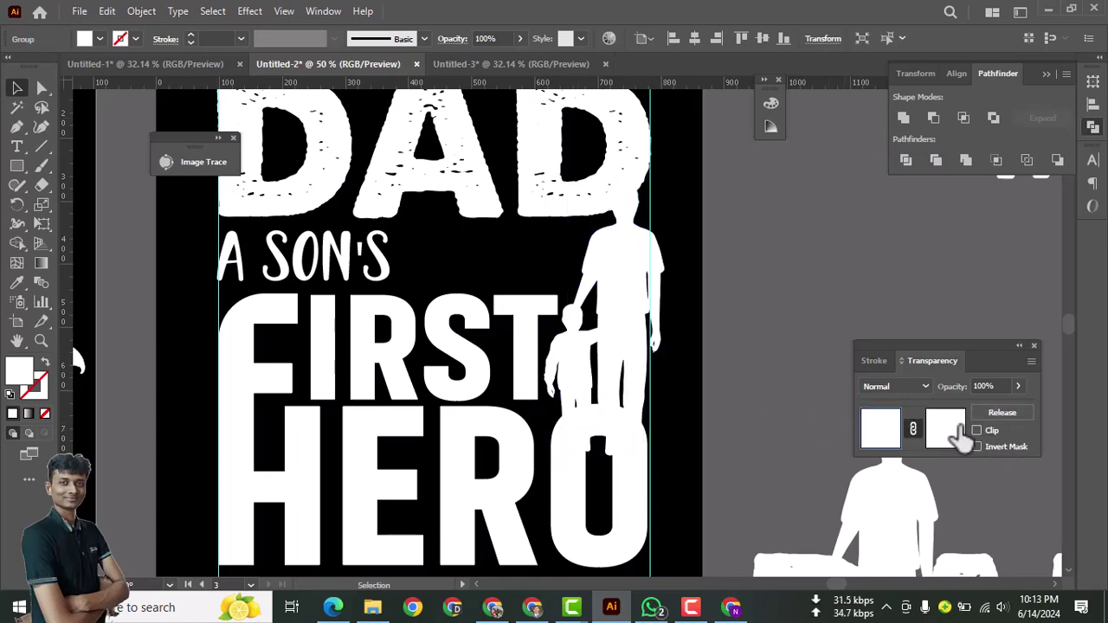
{"action": "key", "text": "ctrl+f"}
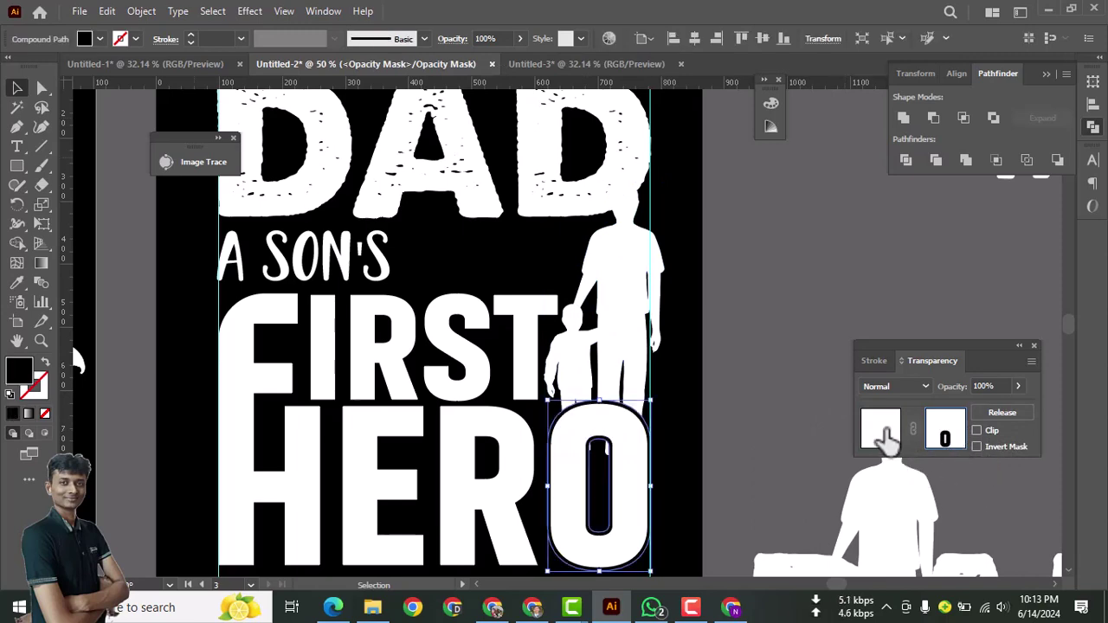
{"action": "left_click", "coordinate": [884, 439]}
{"action": "left_click", "coordinate": [775, 372]}
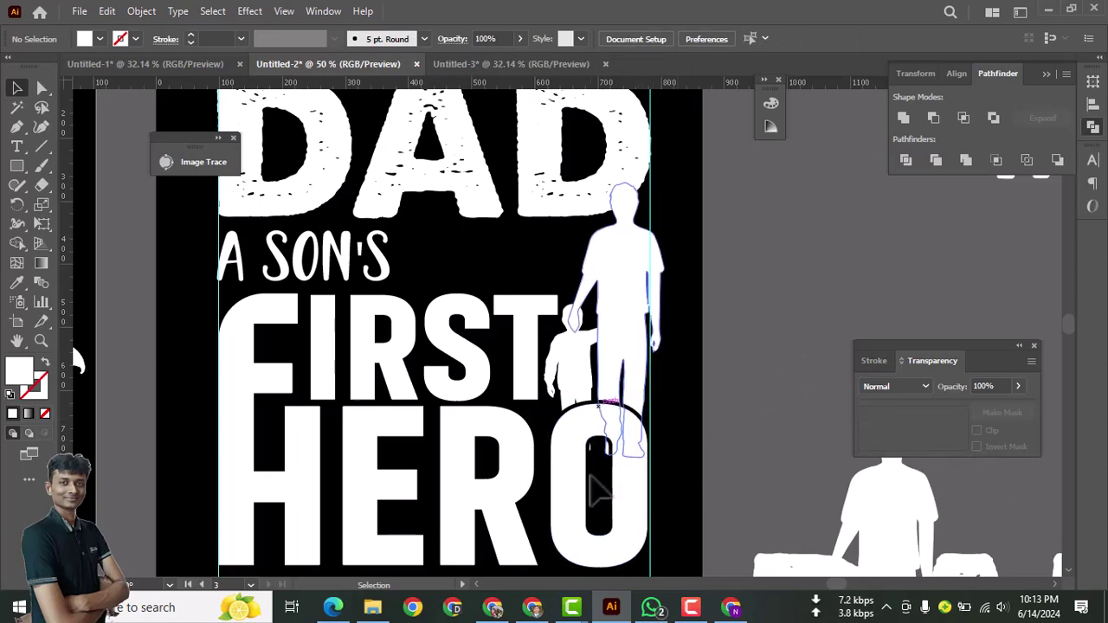
- Paint black with the Paintbrush on the silhouettes' opacity mask to hide the feet remaining inside the O's opening
{"action": "left_click", "coordinate": [617, 437]}
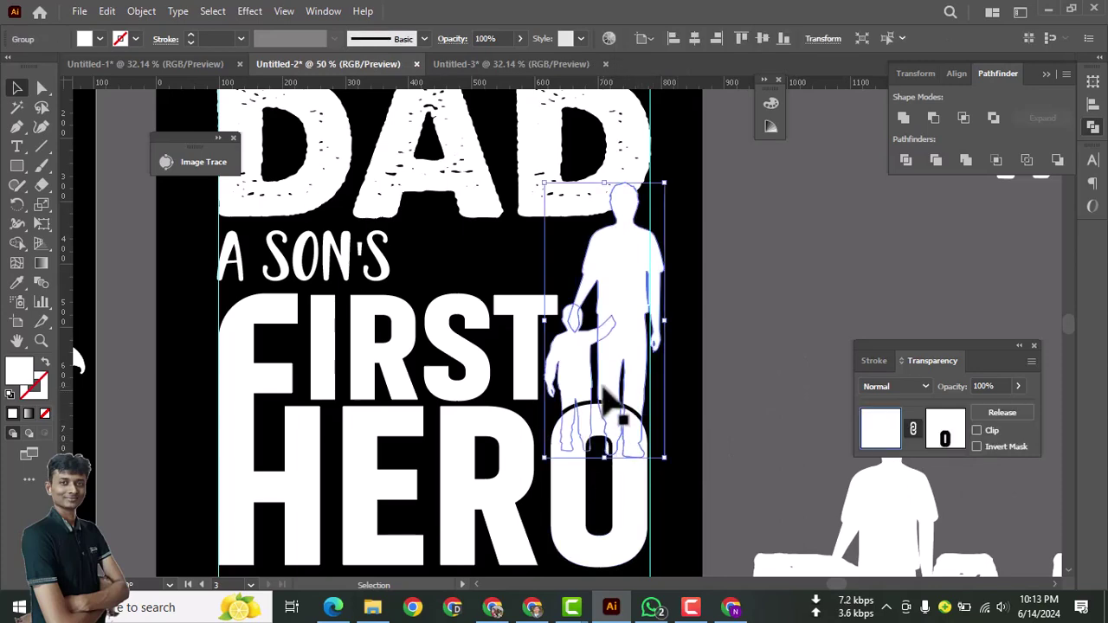
{"action": "left_click", "coordinate": [945, 437]}
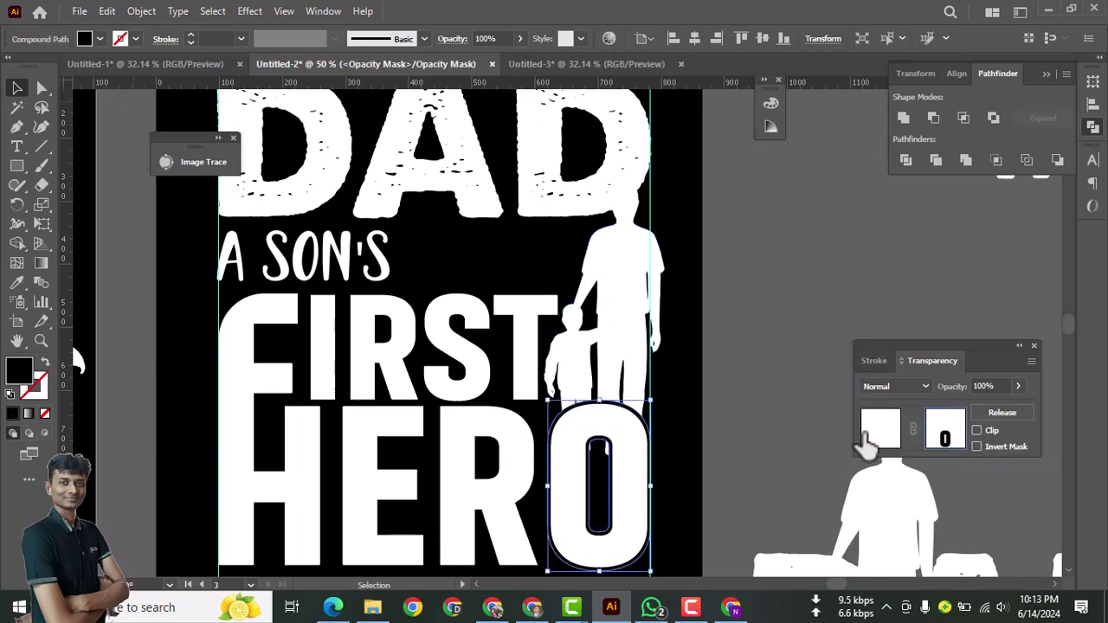
{"action": "left_click", "coordinate": [41, 167]}
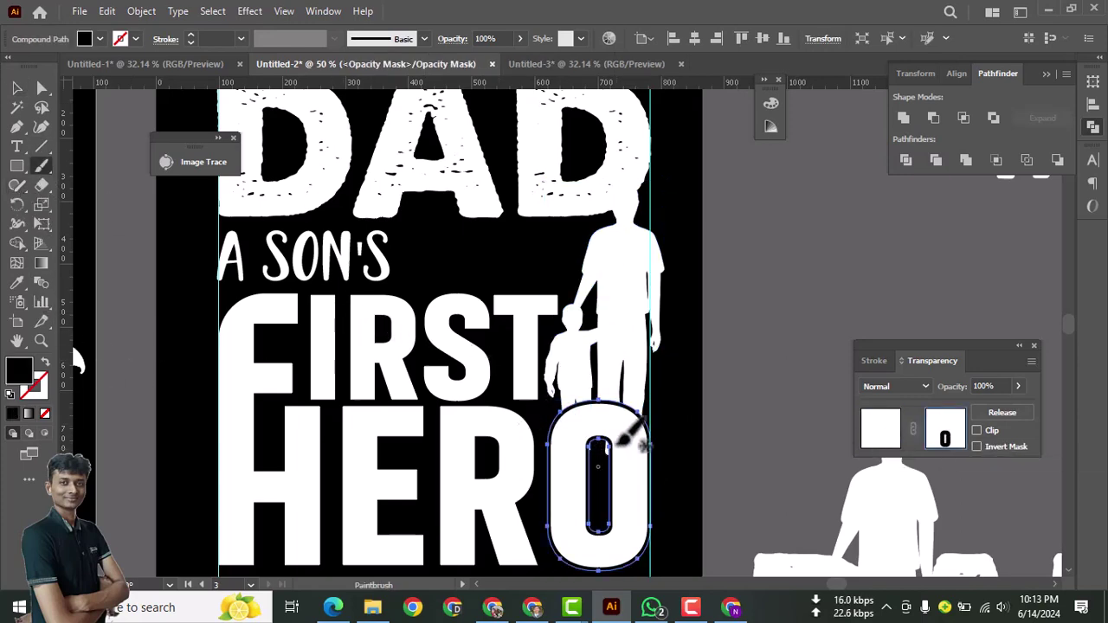
{"action": "left_click_drag", "start_coordinate": [614, 455], "coordinate": [612, 508]}
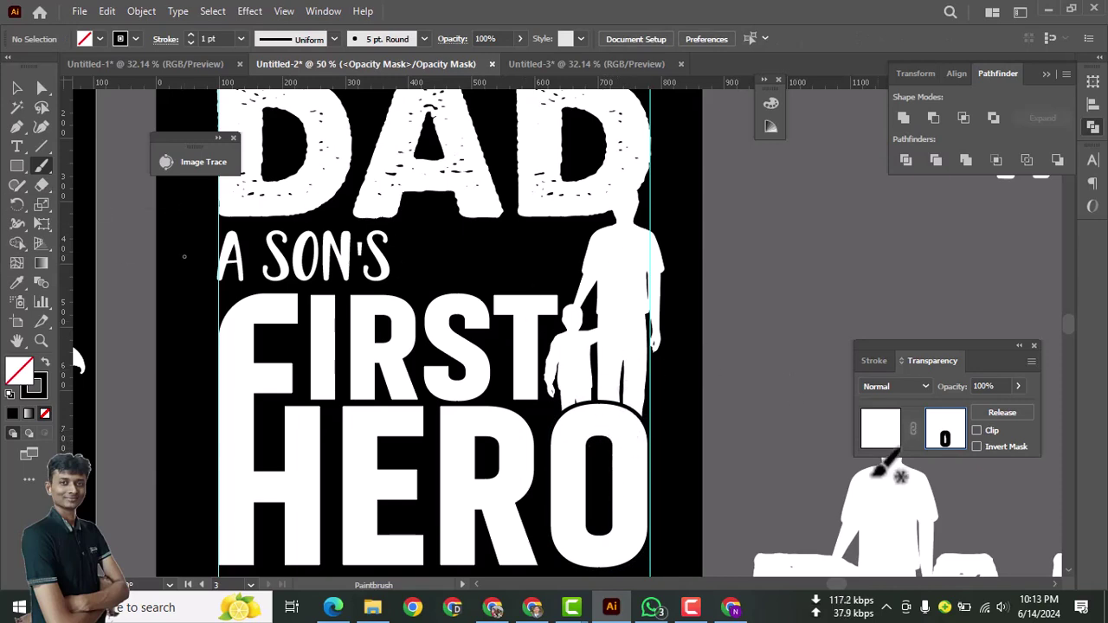
{"action": "left_click", "coordinate": [880, 433]}
{"action": "left_click", "coordinate": [16, 87]}
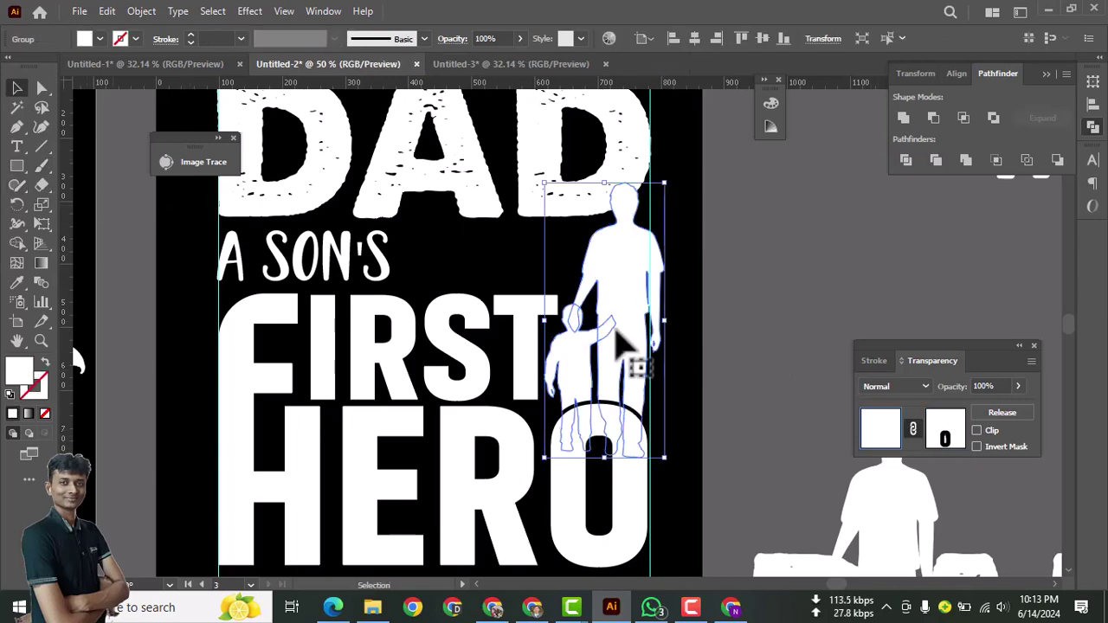
{"action": "left_click", "coordinate": [823, 406]}
- Duplicate the masked father-and-son group onto the empty canvas beside the third artboard
{"action": "scroll", "coordinate": [826, 415], "scroll_direction": "up", "scroll_amount": 1}
{"action": "scroll", "coordinate": [829, 415], "scroll_direction": "up", "scroll_amount": 1}
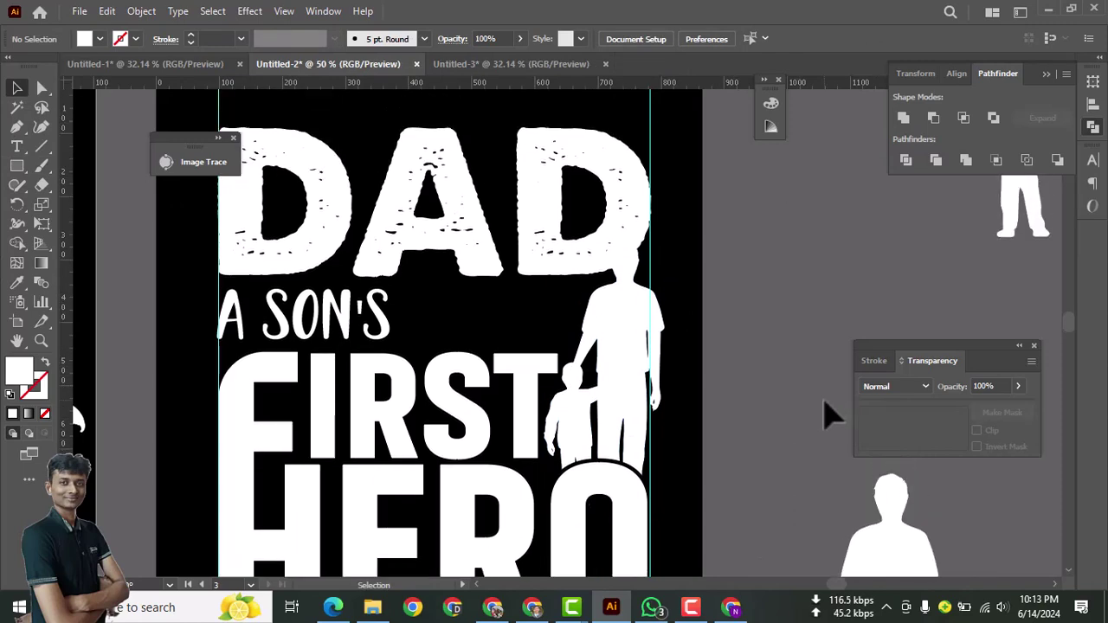
{"action": "left_click", "coordinate": [636, 313]}
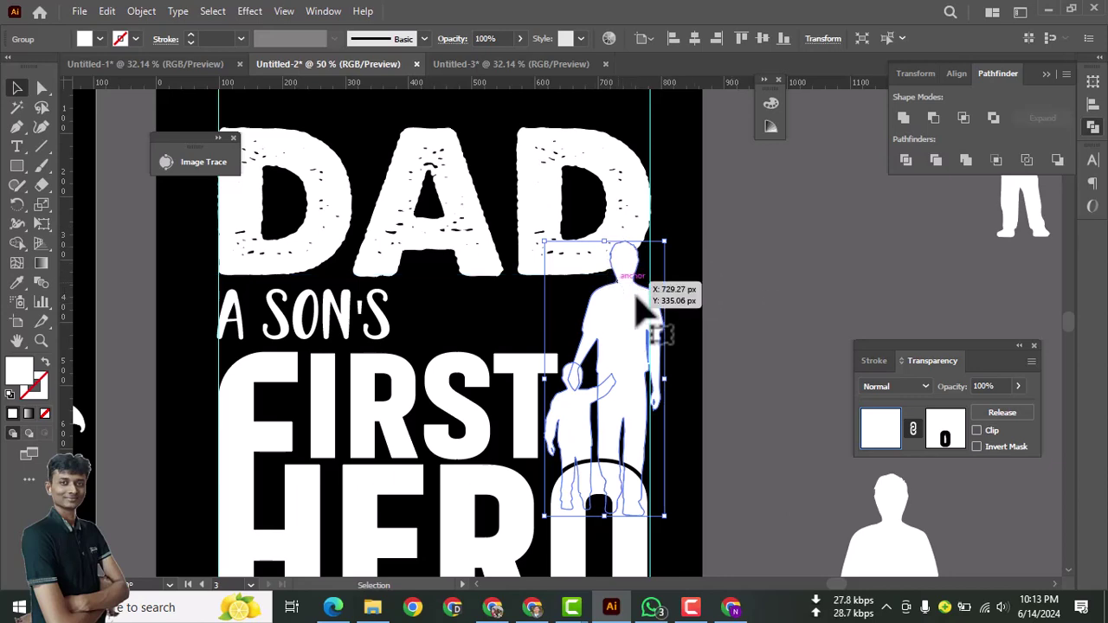
{"action": "left_click_drag", "start_coordinate": [622, 372], "coordinate": [900, 208]}
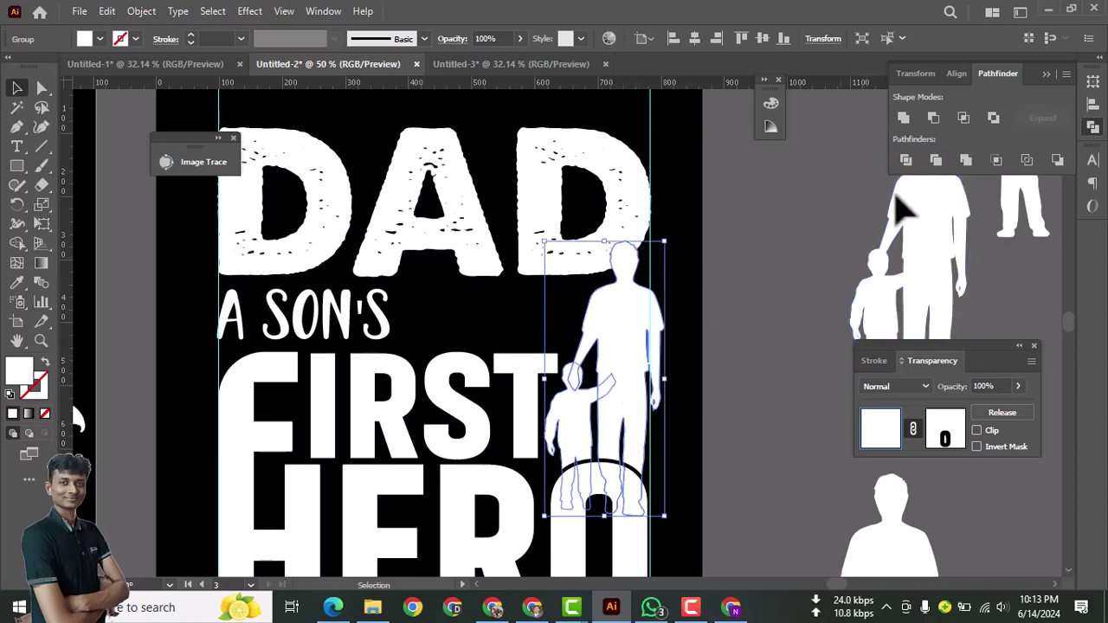
- Try to unite the masked father and son silhouettes into a single shape
{"action": "left_click", "coordinate": [902, 119]}
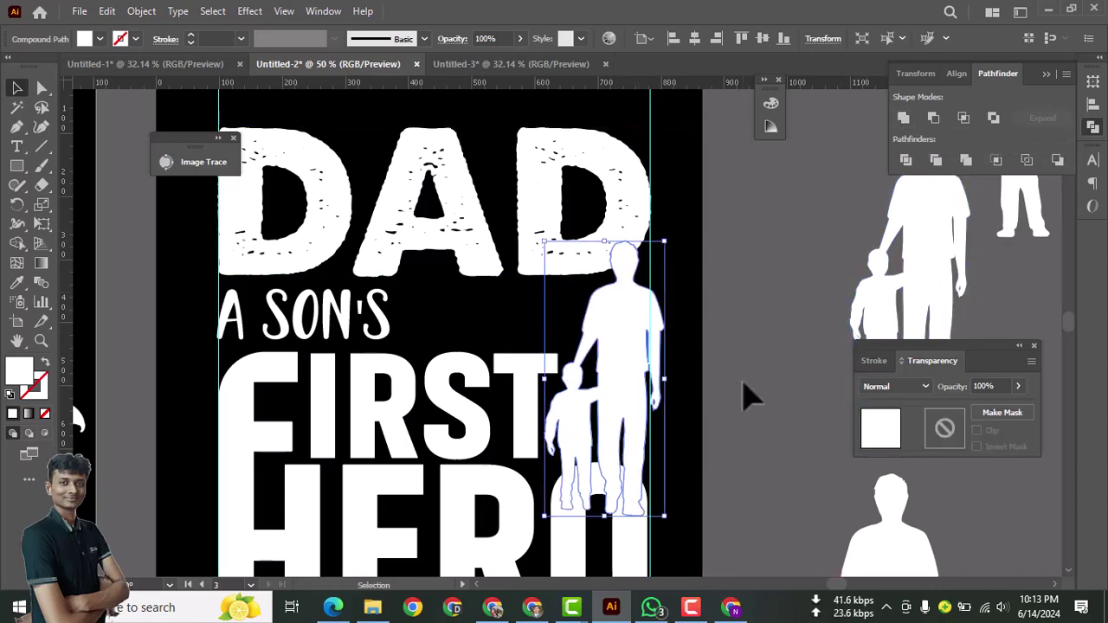
{"action": "key", "text": "ctrl+z"}
{"action": "left_click", "coordinate": [730, 439]}
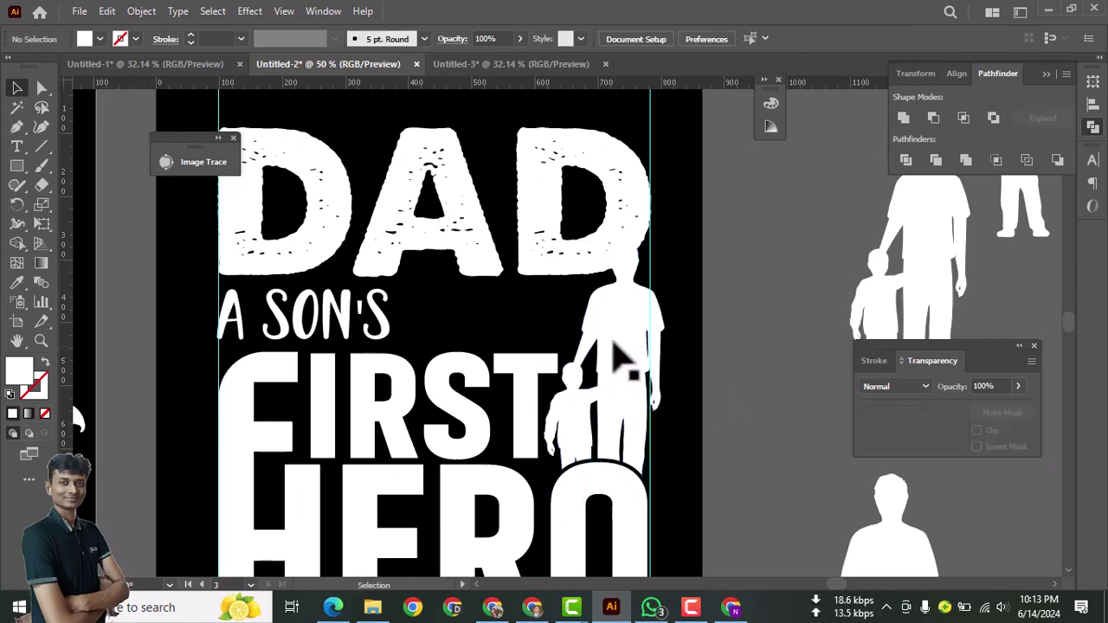
- Isolate the father-and-son group and create a 6 px offset path with round joins around the father
{"action": "left_click", "coordinate": [612, 340]}
{"action": "double_click", "coordinate": [617, 338]}
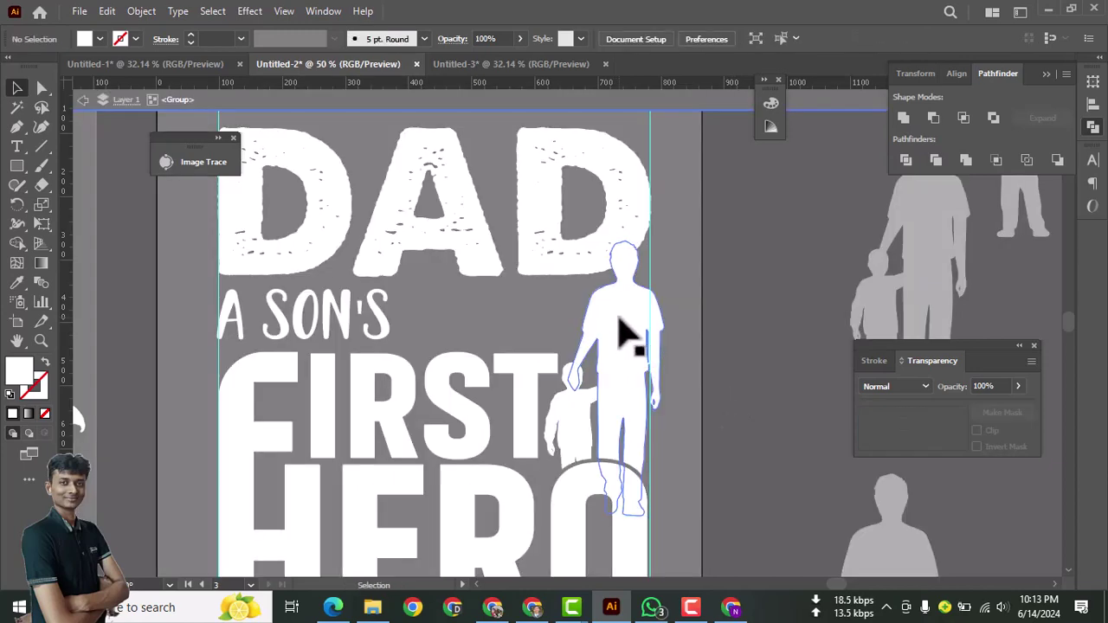
{"action": "left_click", "coordinate": [143, 11]}
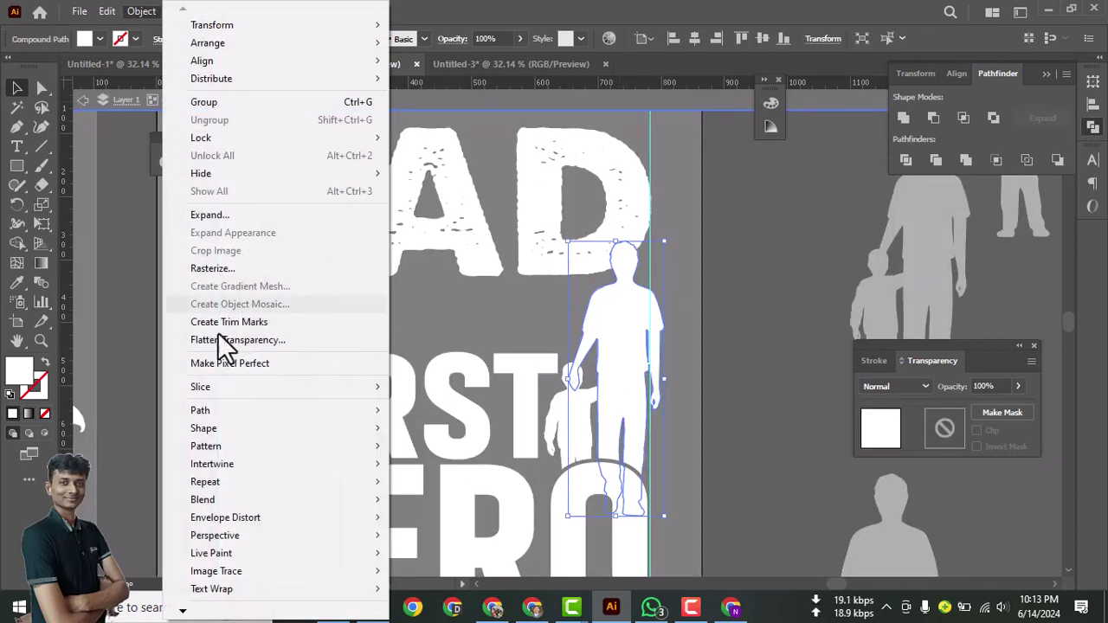
{"action": "mouse_move", "coordinate": [321, 425]}
{"action": "left_click", "coordinate": [468, 472]}
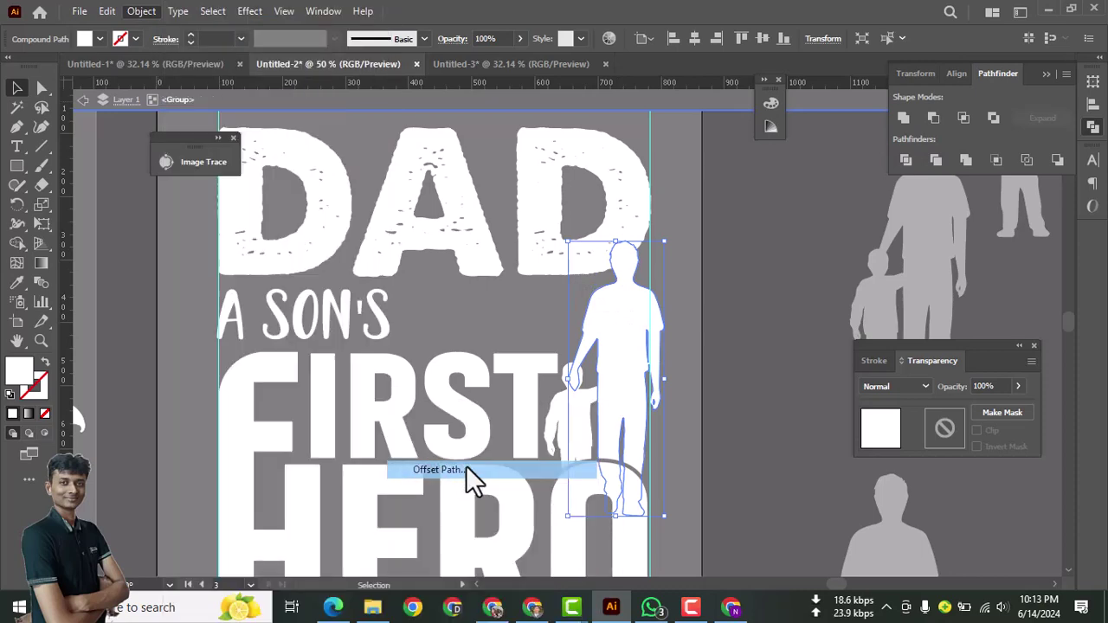
{"action": "left_click", "coordinate": [286, 365]}
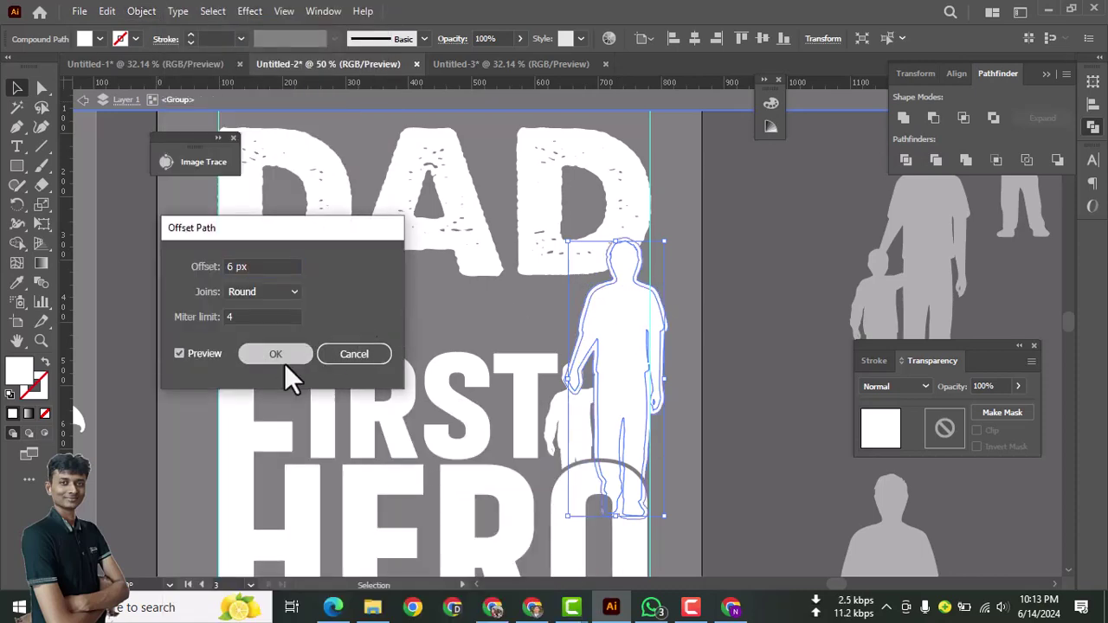
- Fill the father's offset shape with black (000000) and cut it out of the isolated group
{"action": "double_click", "coordinate": [21, 375]}
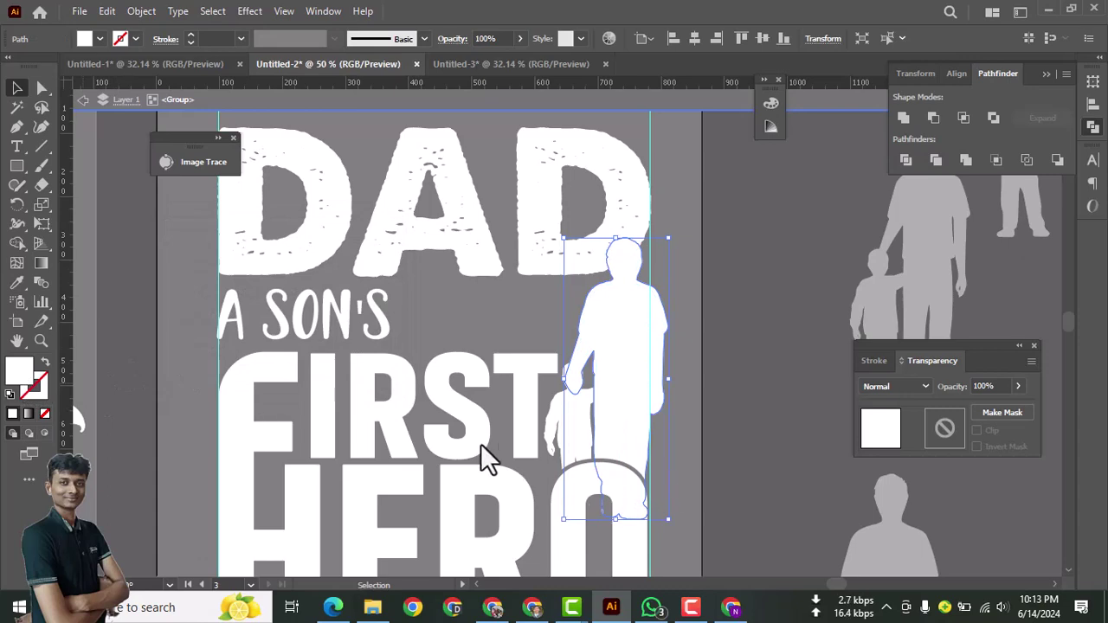
{"action": "type", "text": "000000"}
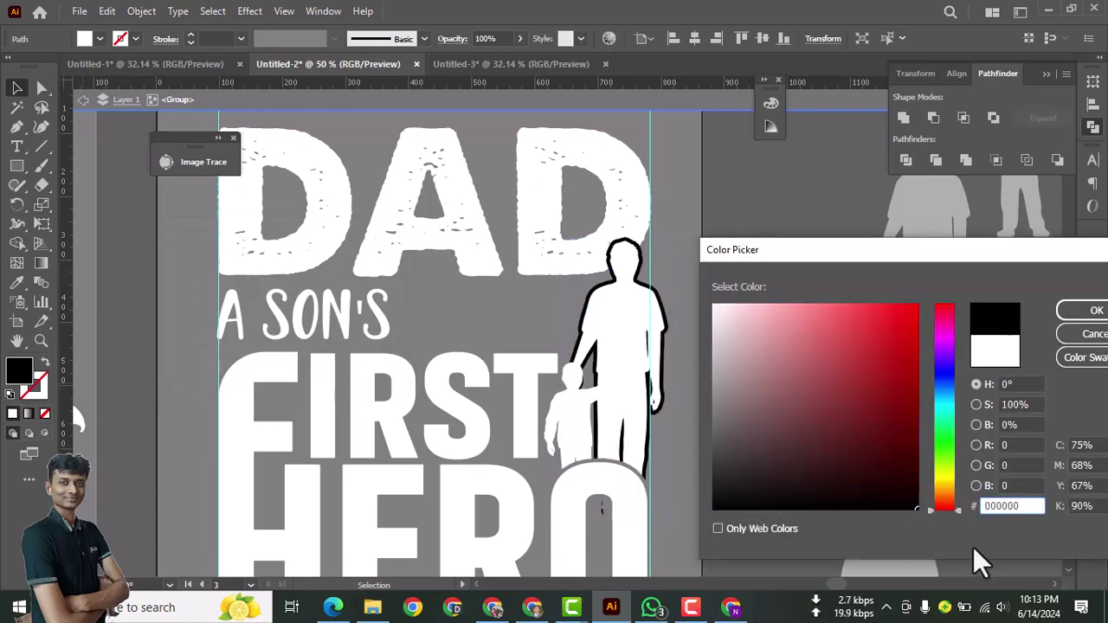
{"action": "left_click", "coordinate": [1092, 309]}
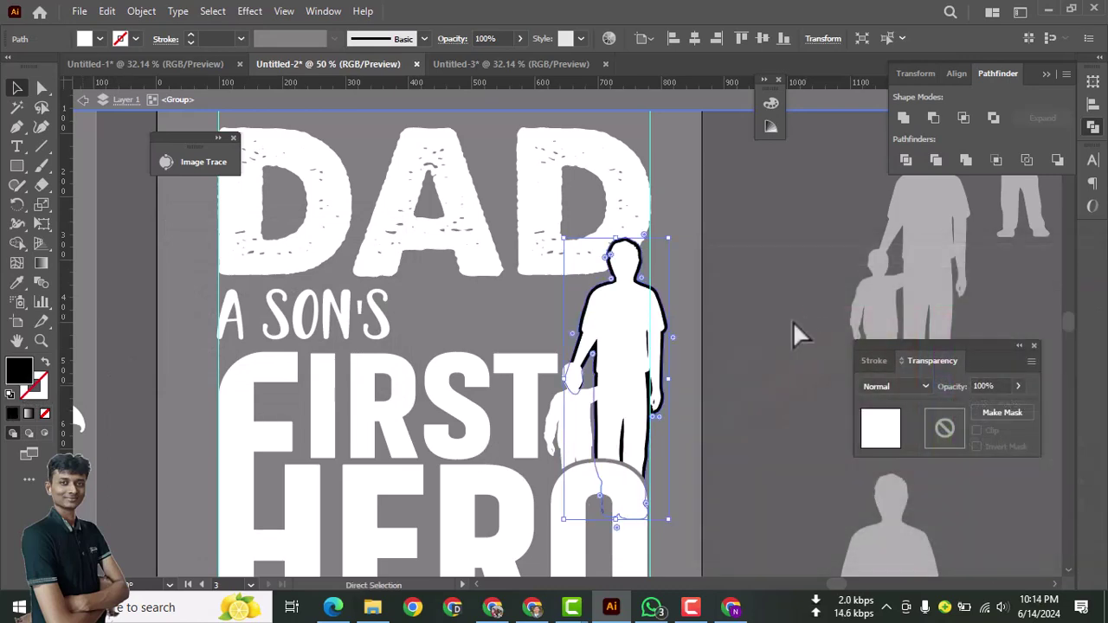
{"action": "left_click", "coordinate": [706, 366]}
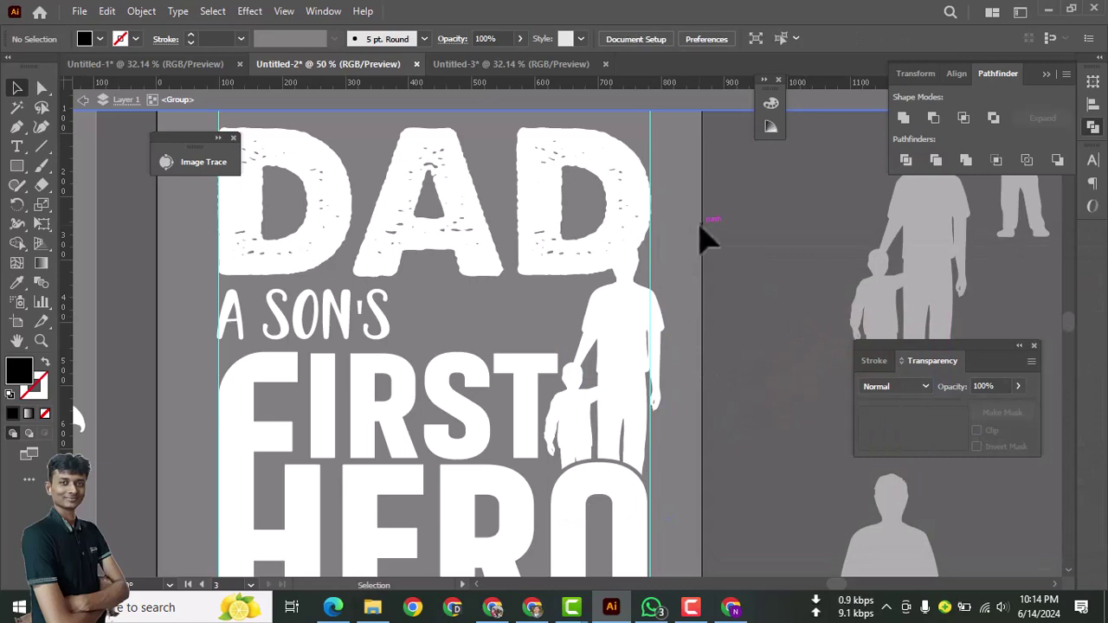
- Leave the isolated group and convert the third artboard's DAD text to outlines
{"action": "left_click", "coordinate": [588, 157]}
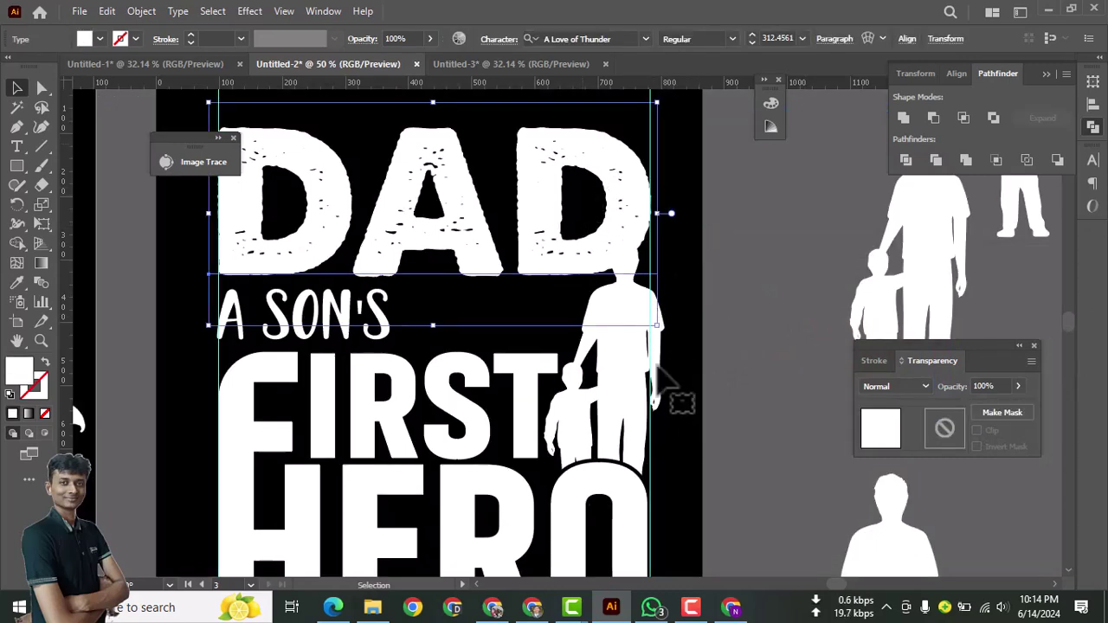
{"action": "right_click", "coordinate": [585, 164]}
{"action": "left_click", "coordinate": [662, 345]}
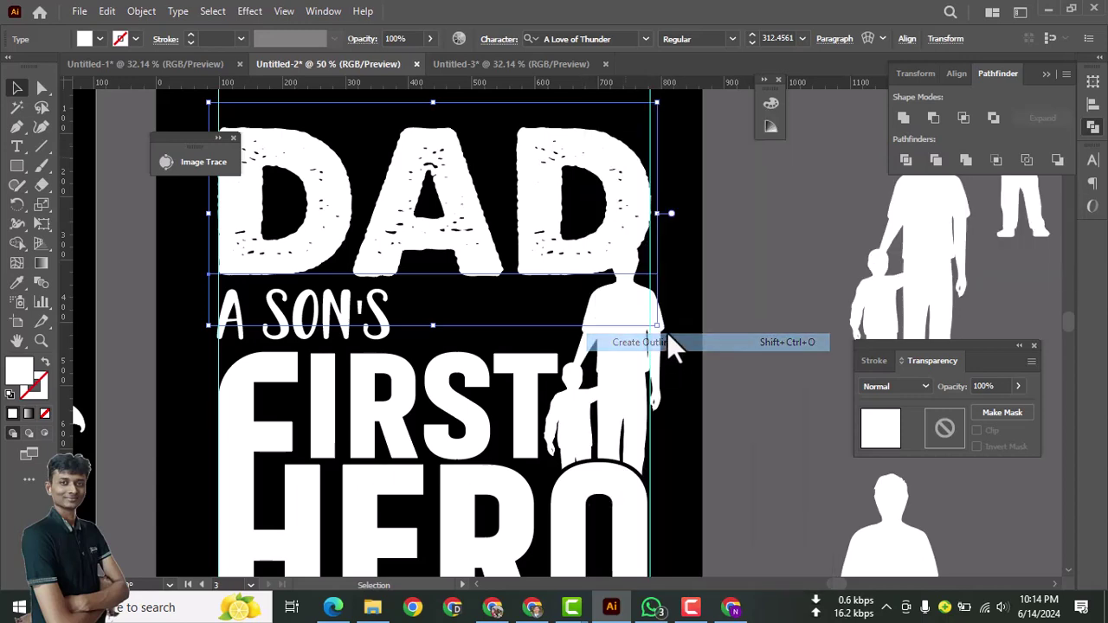
- Make an opacity mask without clipping on the outlined DAD lettering and paste the father's black offset shape in place inside it
{"action": "left_click", "coordinate": [1002, 412]}
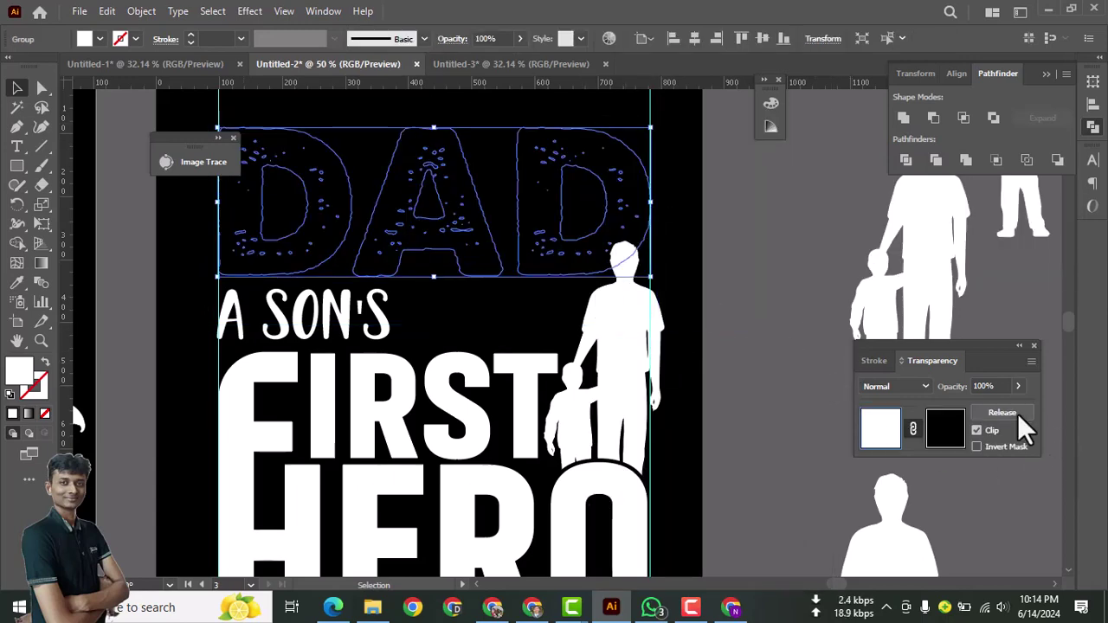
{"action": "left_click", "coordinate": [976, 430]}
{"action": "left_click", "coordinate": [944, 428]}
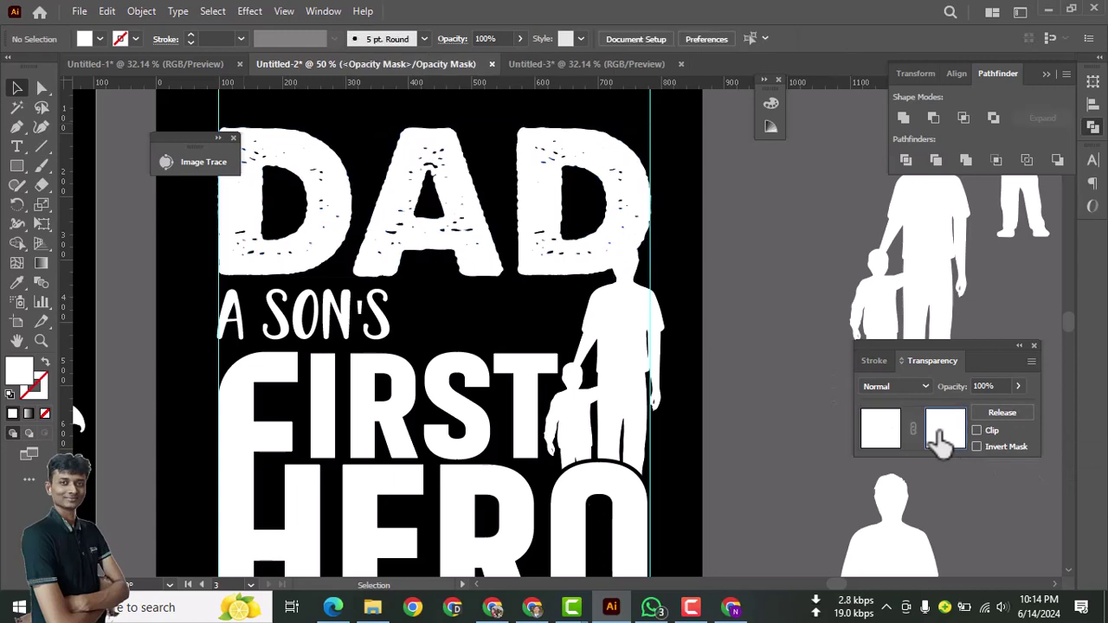
{"action": "key", "text": "ctrl+f"}
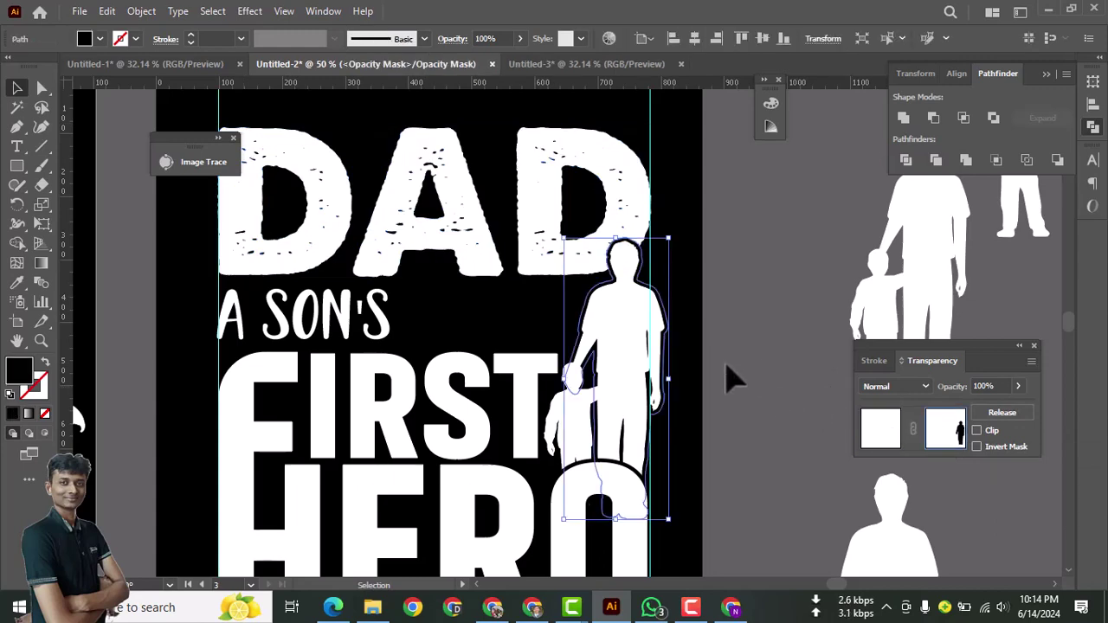
{"action": "left_click", "coordinate": [883, 437]}
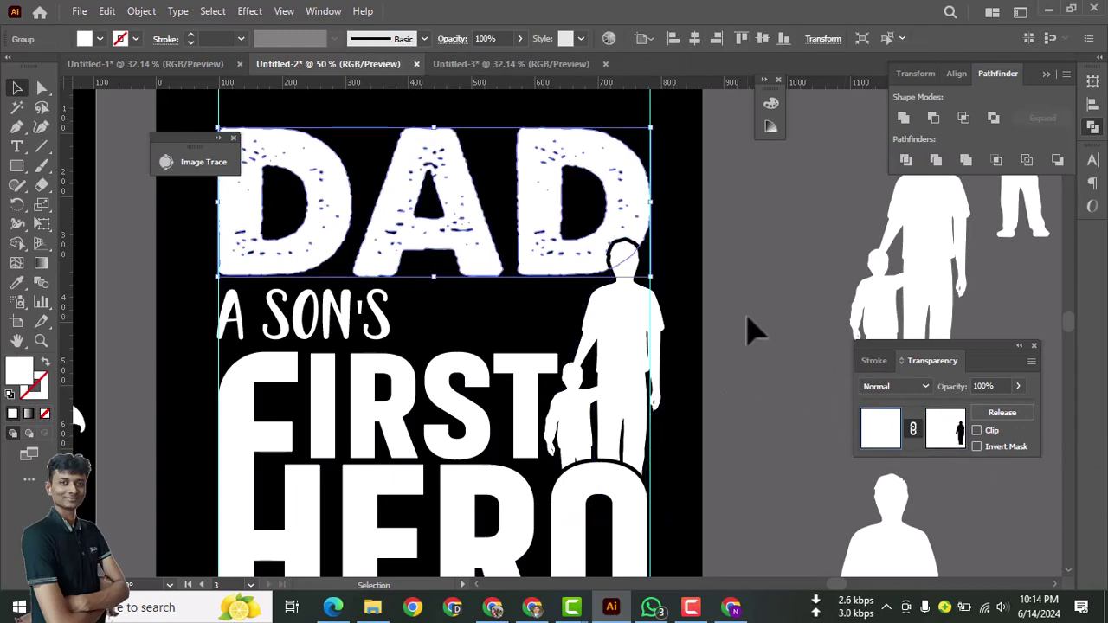
{"action": "left_click", "coordinate": [749, 328]}
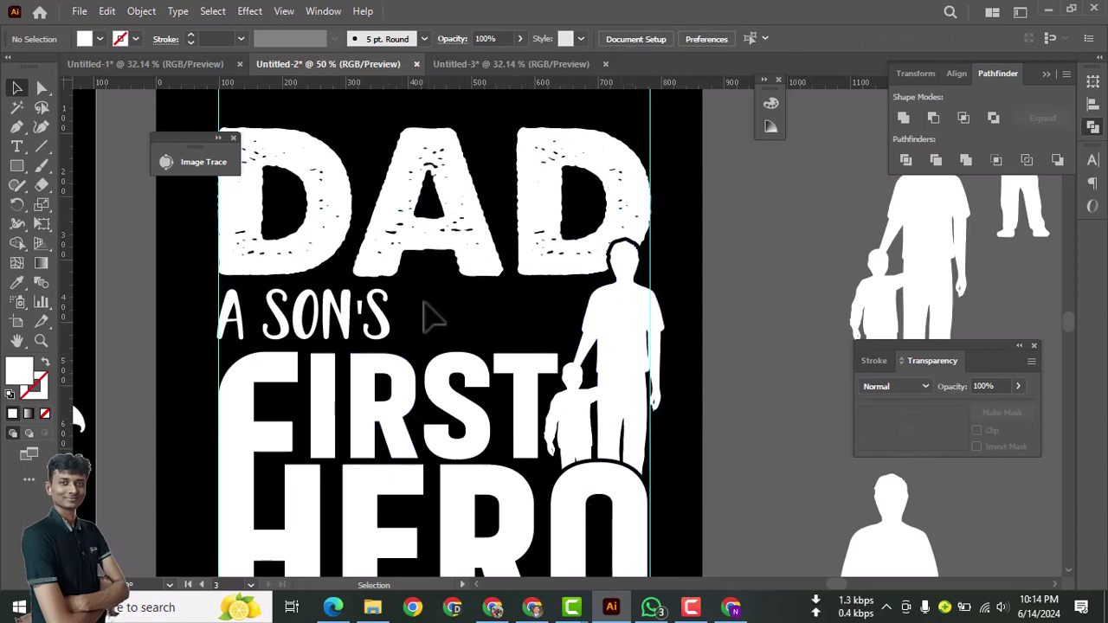
- Delete the spare slanted HERO text below the design on the third artboard
{"action": "key", "text": "ctrl+minus"}
{"action": "key", "text": "ctrl+minus"}
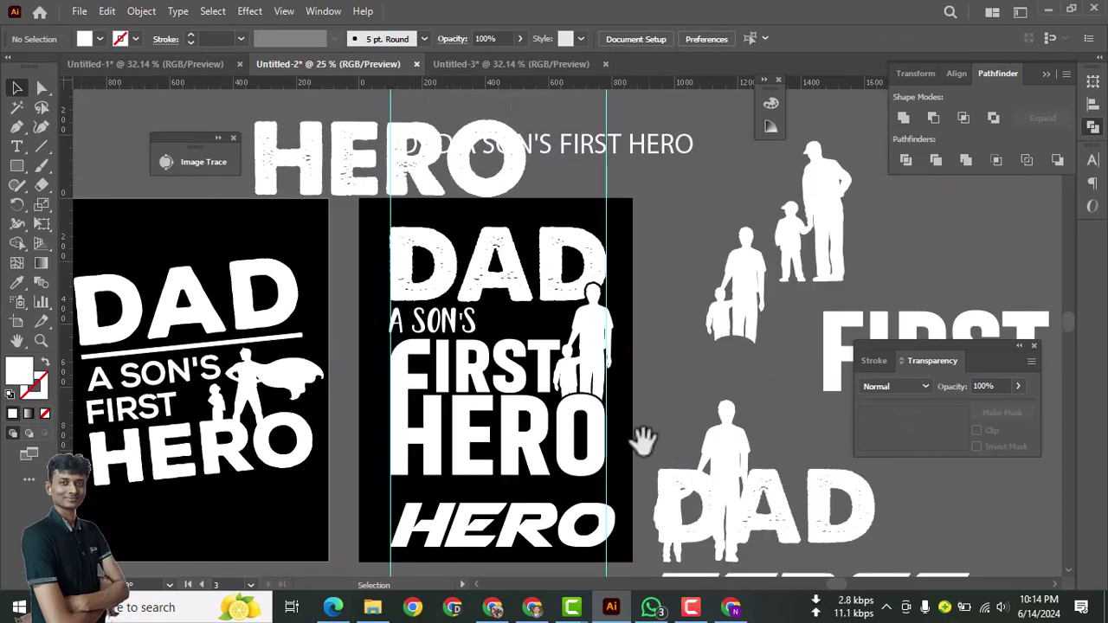
{"action": "left_click_drag", "start_coordinate": [643, 442], "coordinate": [702, 344]}
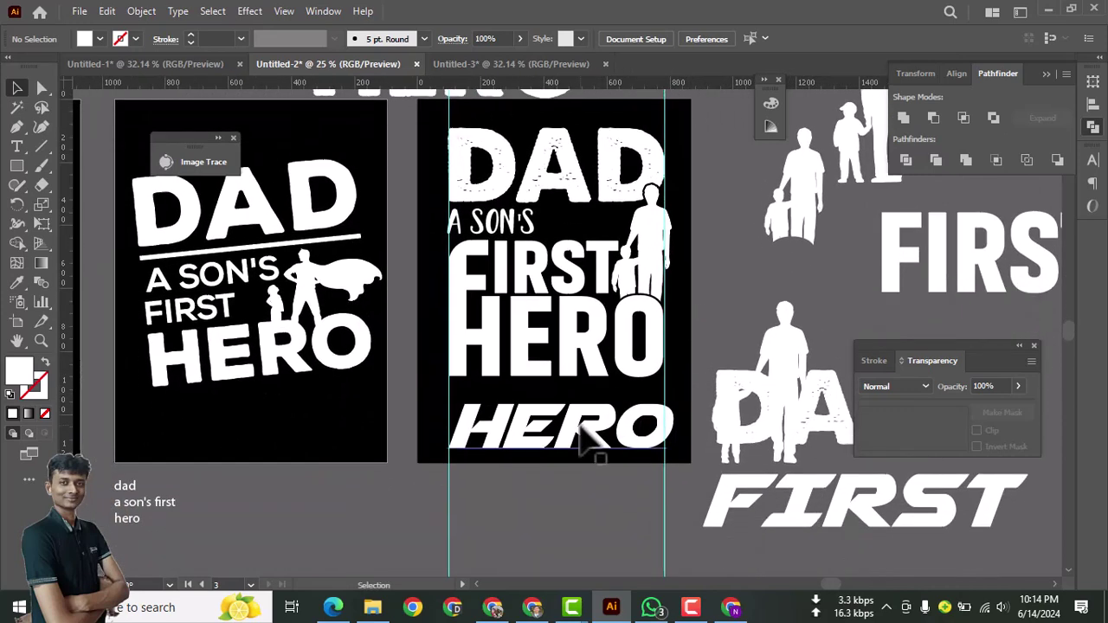
{"action": "left_click", "coordinate": [582, 429]}
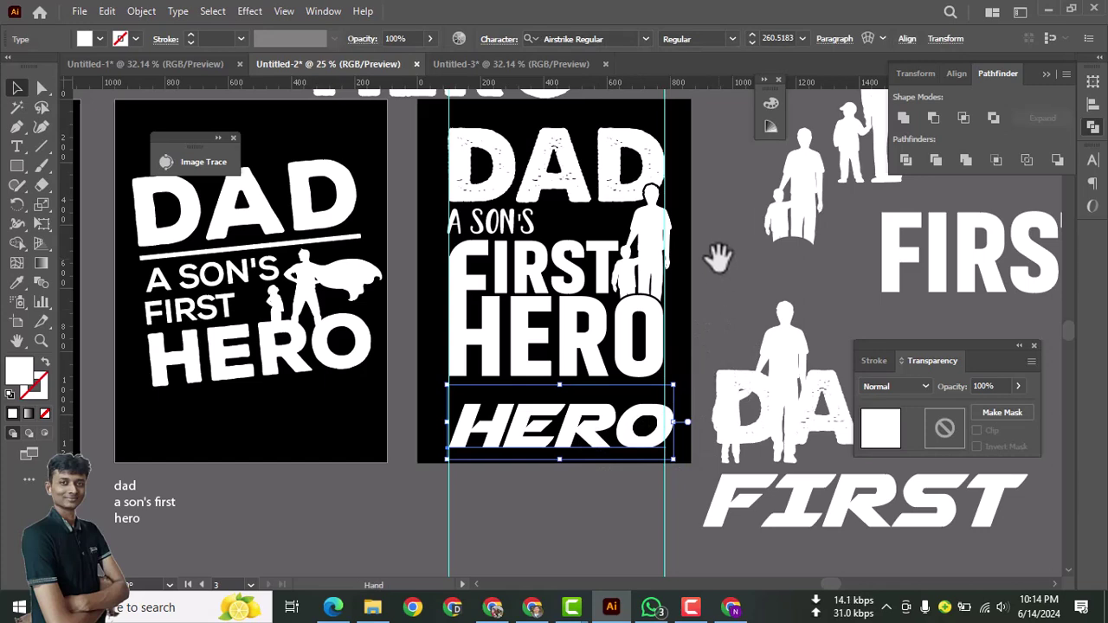
{"action": "key", "text": "Delete"}
{"action": "left_click_drag", "start_coordinate": [719, 302], "coordinate": [719, 306]}
{"action": "left_click_drag", "start_coordinate": [718, 268], "coordinate": [725, 336]}
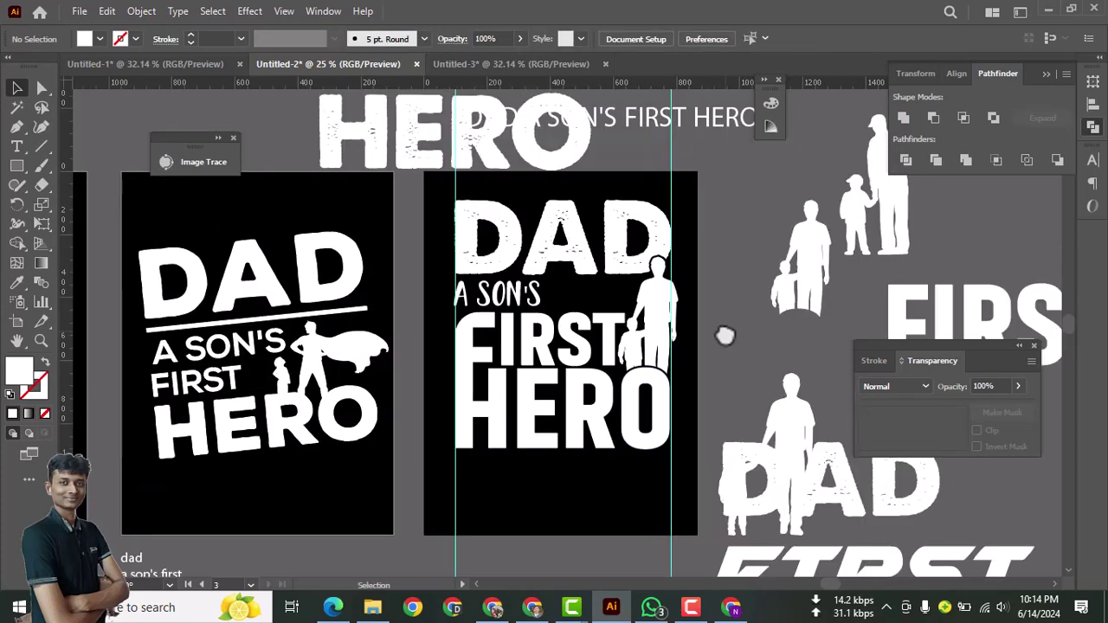
- Draw a small white square beside the A SON'S text on the third artboard
{"action": "left_click", "coordinate": [500, 295]}
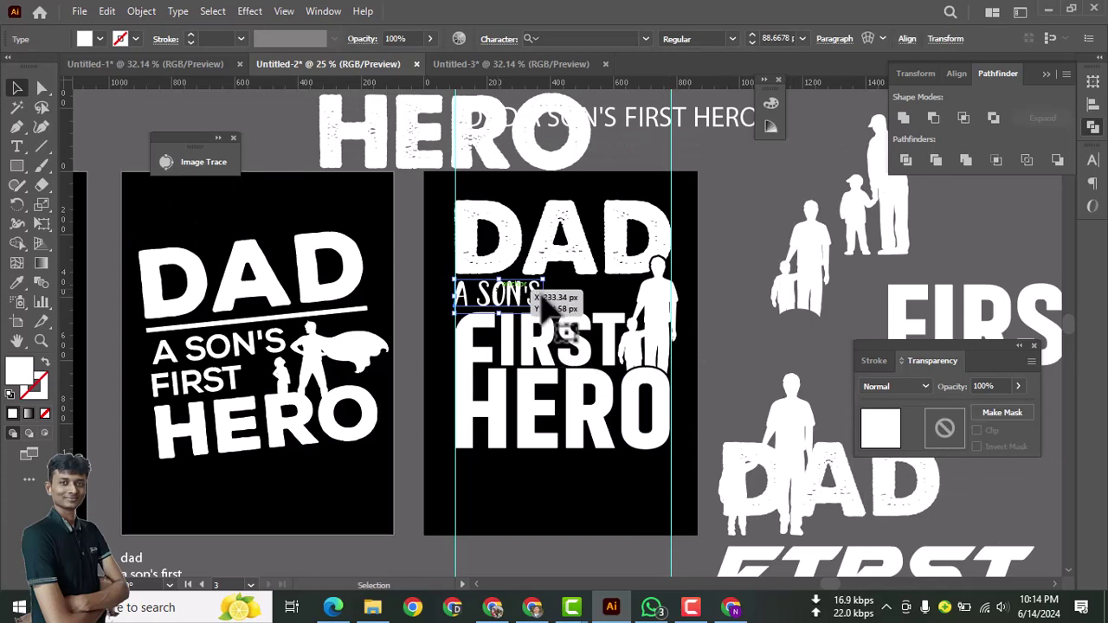
{"action": "left_click", "coordinate": [556, 561]}
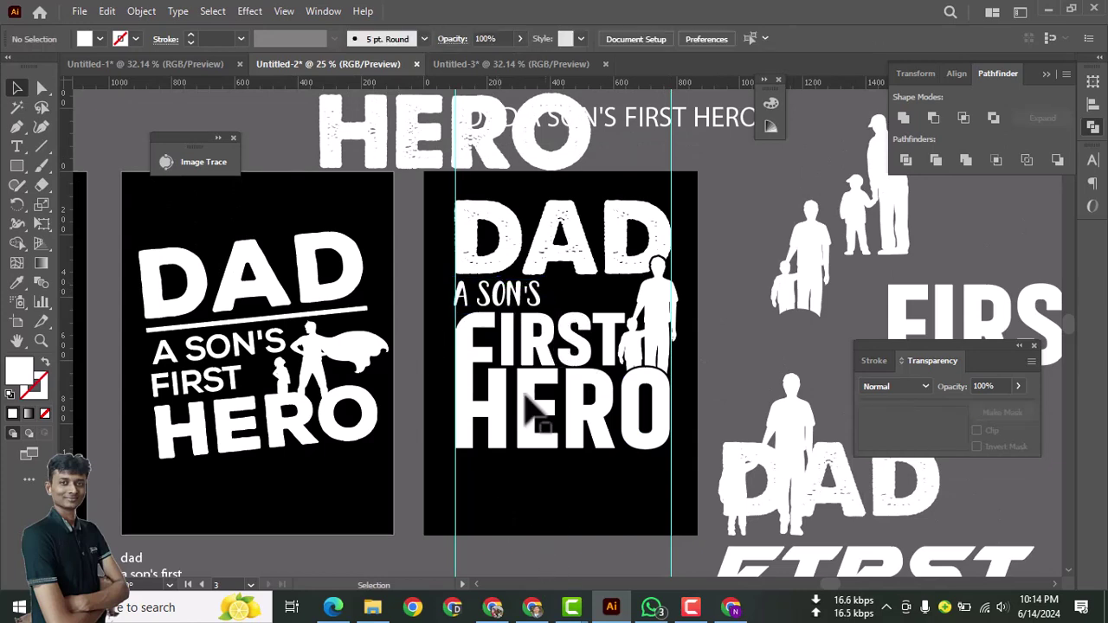
{"action": "left_click", "coordinate": [520, 297]}
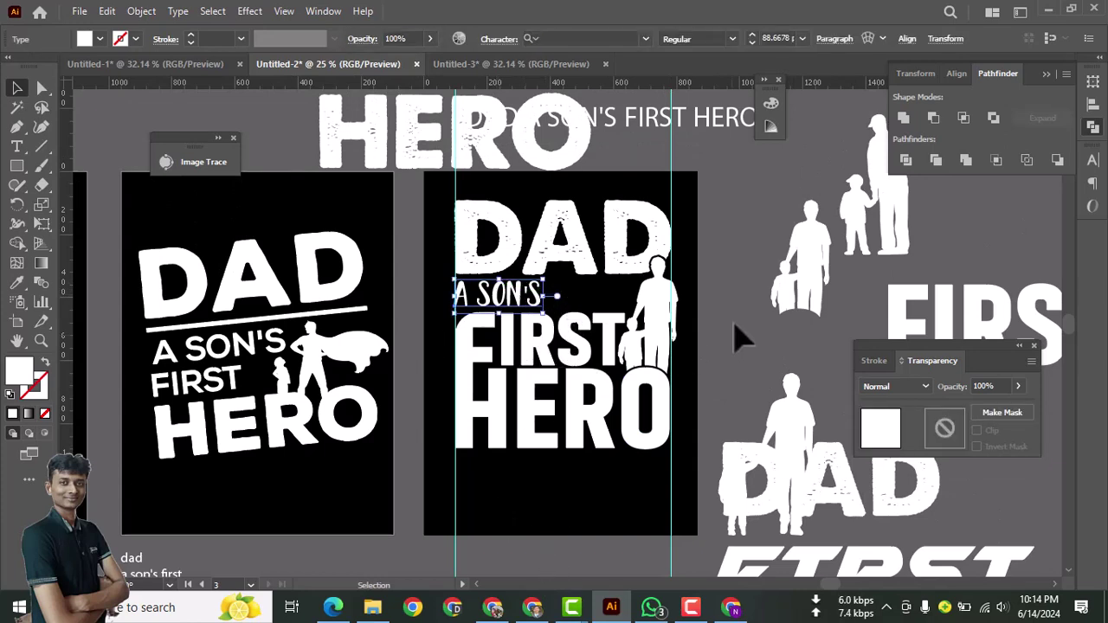
{"action": "left_click", "coordinate": [16, 167]}
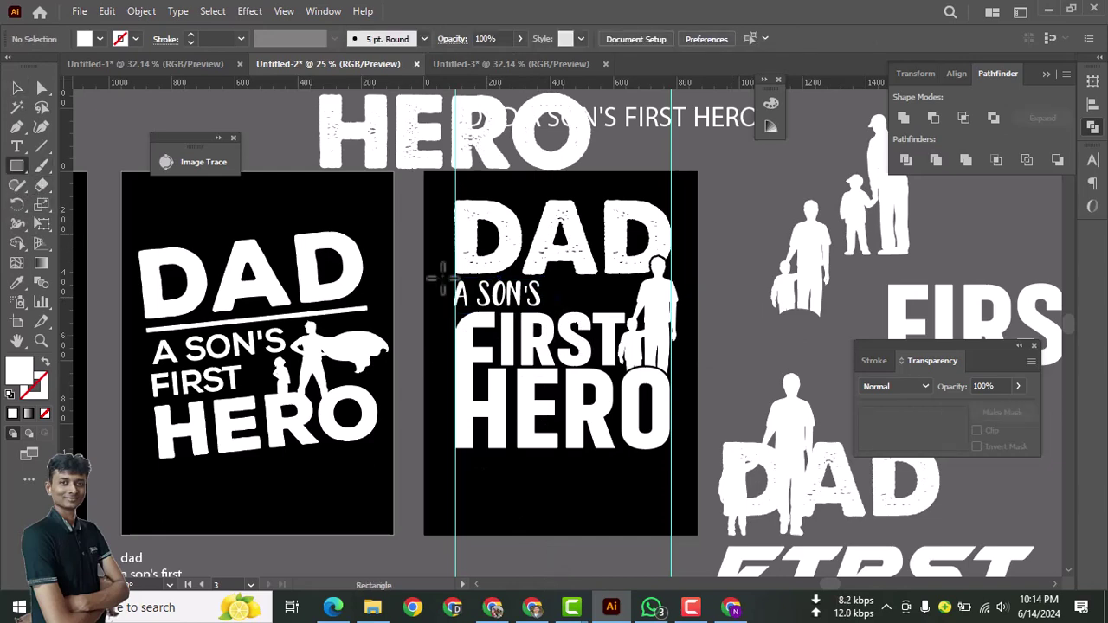
{"action": "scroll", "coordinate": [583, 285], "scroll_direction": "up", "scroll_amount": 3}
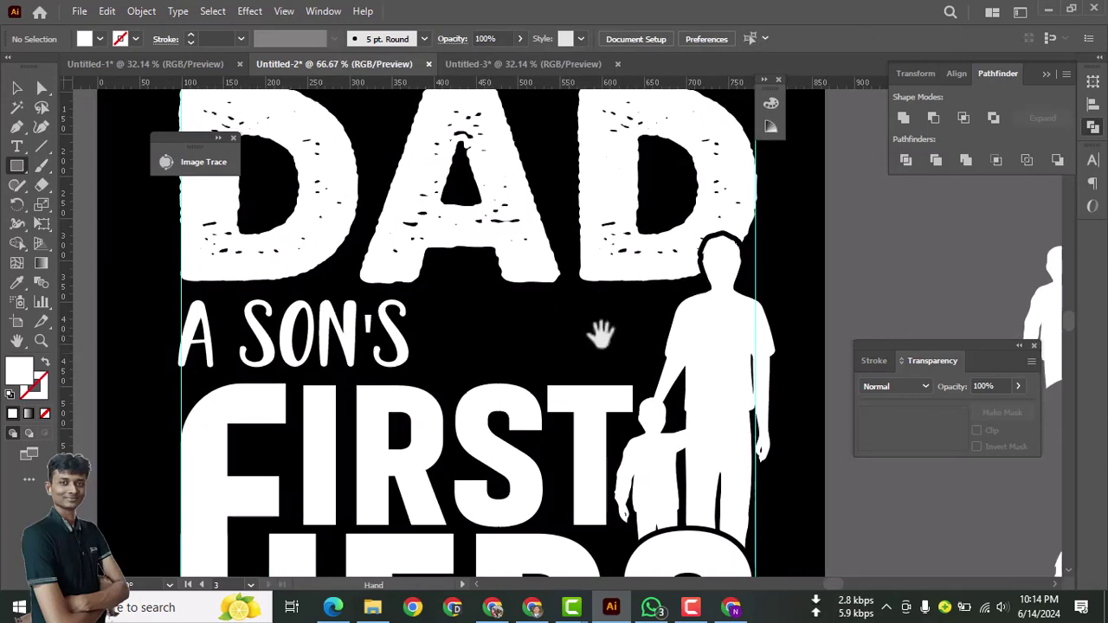
{"action": "left_click_drag", "start_coordinate": [440, 318], "coordinate": [472, 351]}
{"action": "left_click", "coordinate": [17, 88]}
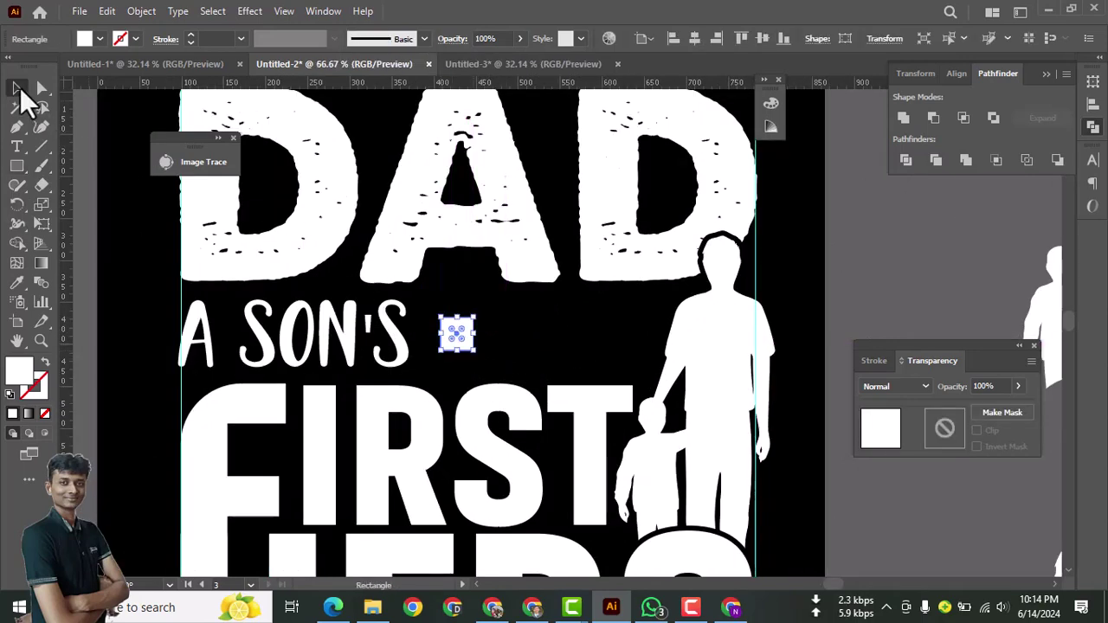
{"action": "left_click", "coordinate": [876, 290]}
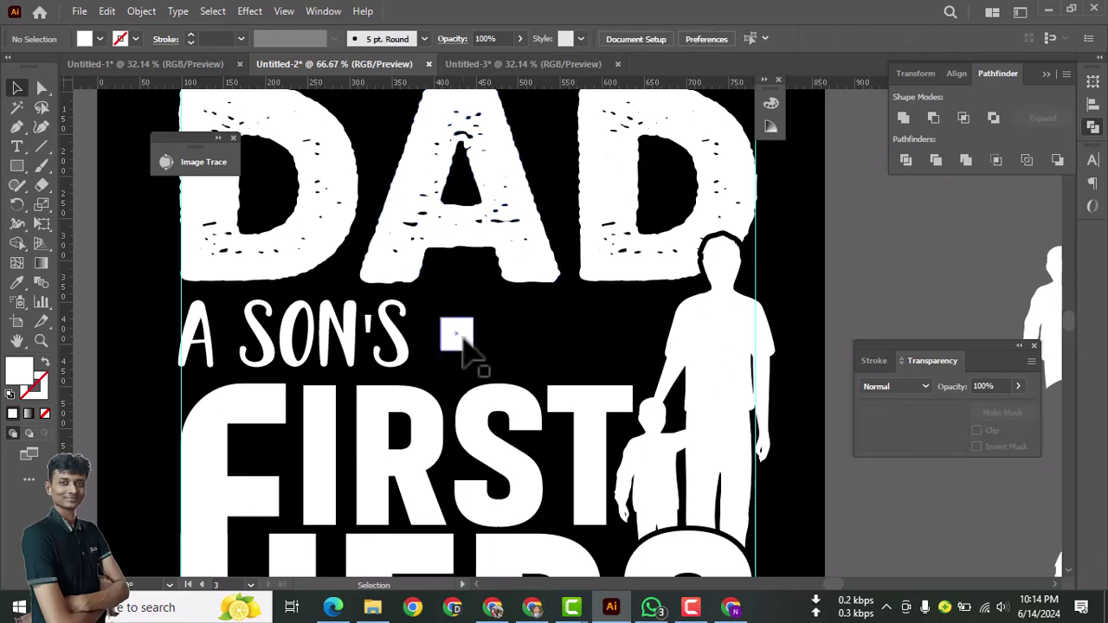
- Duplicate the square sideways and repeat the copy to form an evenly spaced row of four squares
{"action": "left_click_drag", "start_coordinate": [465, 346], "coordinate": [517, 346]}
{"action": "key", "text": "ctrl+d"}
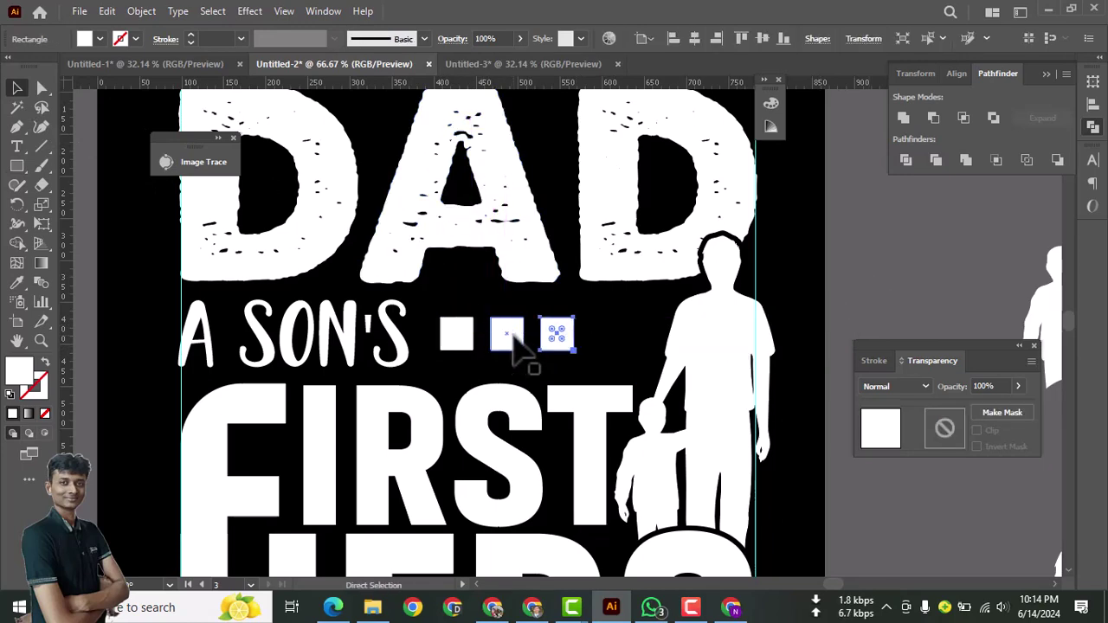
{"action": "key", "text": "ctrl+d"}
{"action": "left_click", "coordinate": [877, 296]}
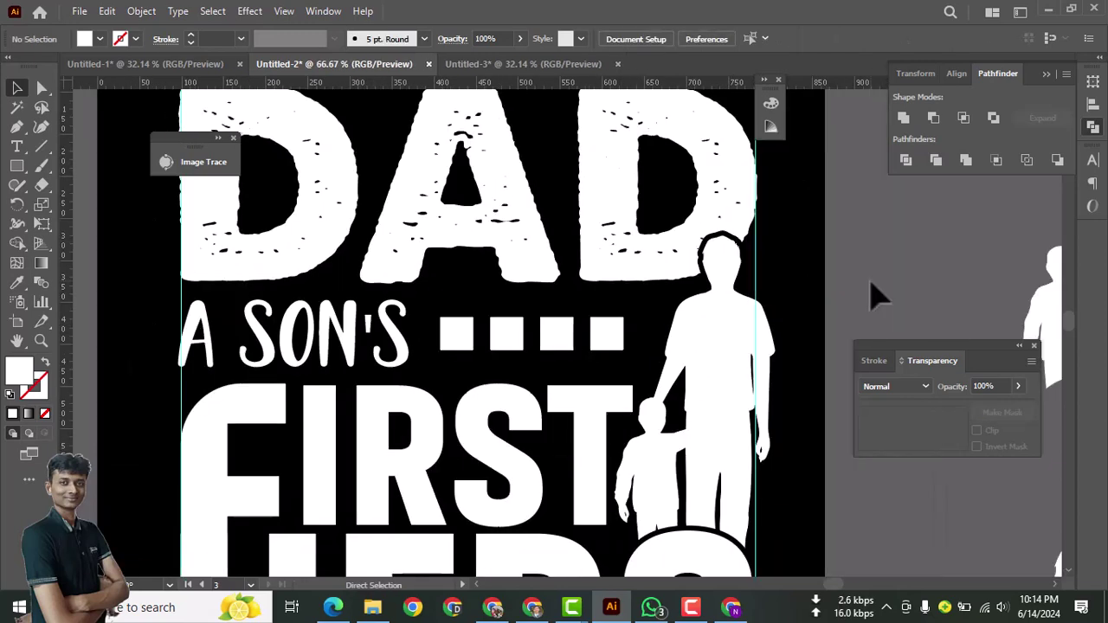
- Select all four squares and scale the row down slightly between A SON'S and the father silhouette
{"action": "key", "text": "ctrl+minus"}
{"action": "key", "text": "ctrl+minus"}
{"action": "key", "text": "ctrl+minus"}
{"action": "left_click", "coordinate": [744, 342]}
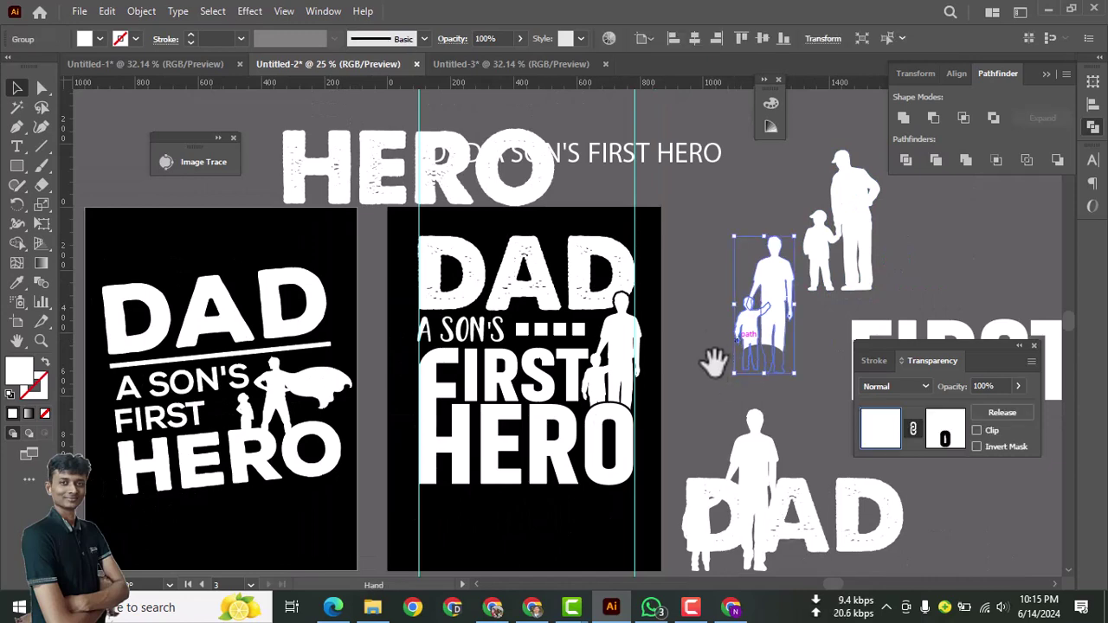
{"action": "left_click_drag", "start_coordinate": [663, 375], "coordinate": [706, 376]}
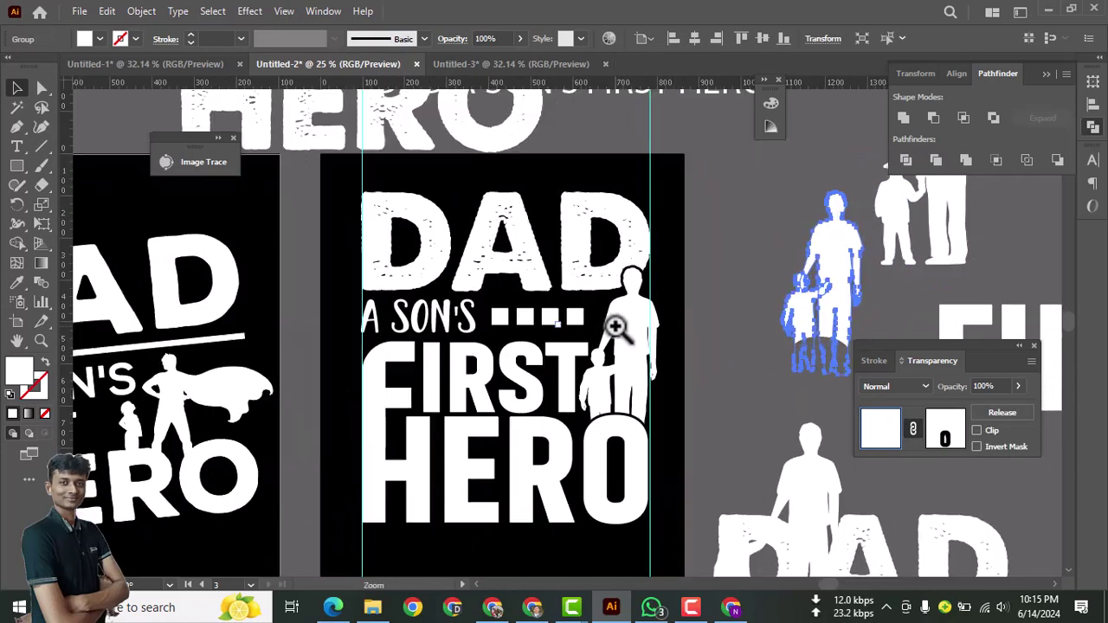
{"action": "key", "text": "ctrl+plus"}
{"action": "left_click", "coordinate": [592, 315], "text": "ctrl"}
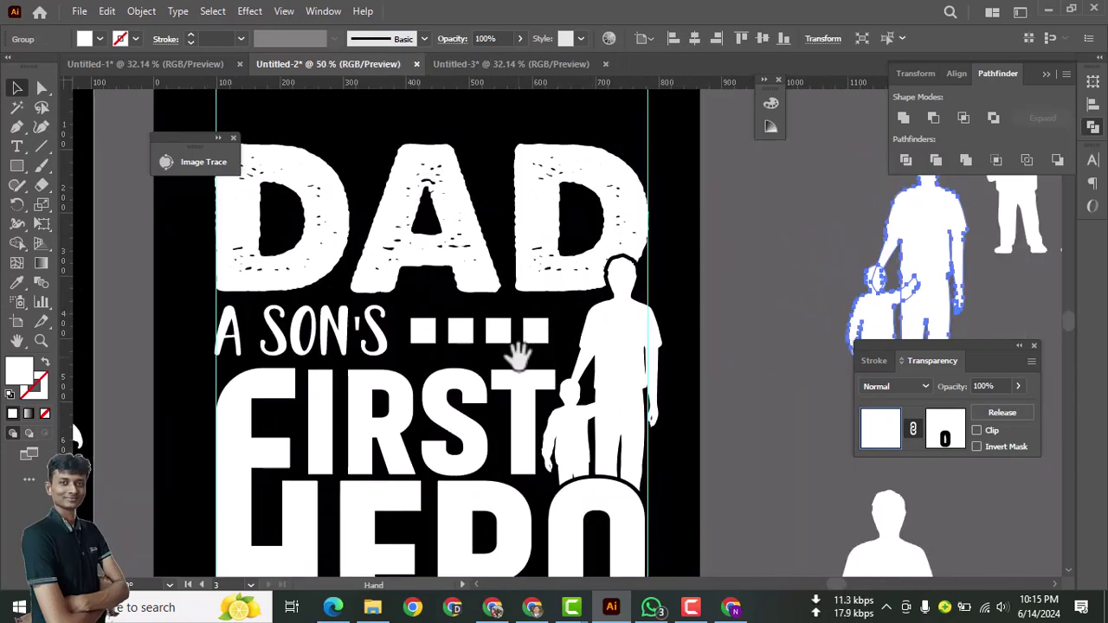
{"action": "left_click_drag", "start_coordinate": [519, 354], "coordinate": [590, 362]}
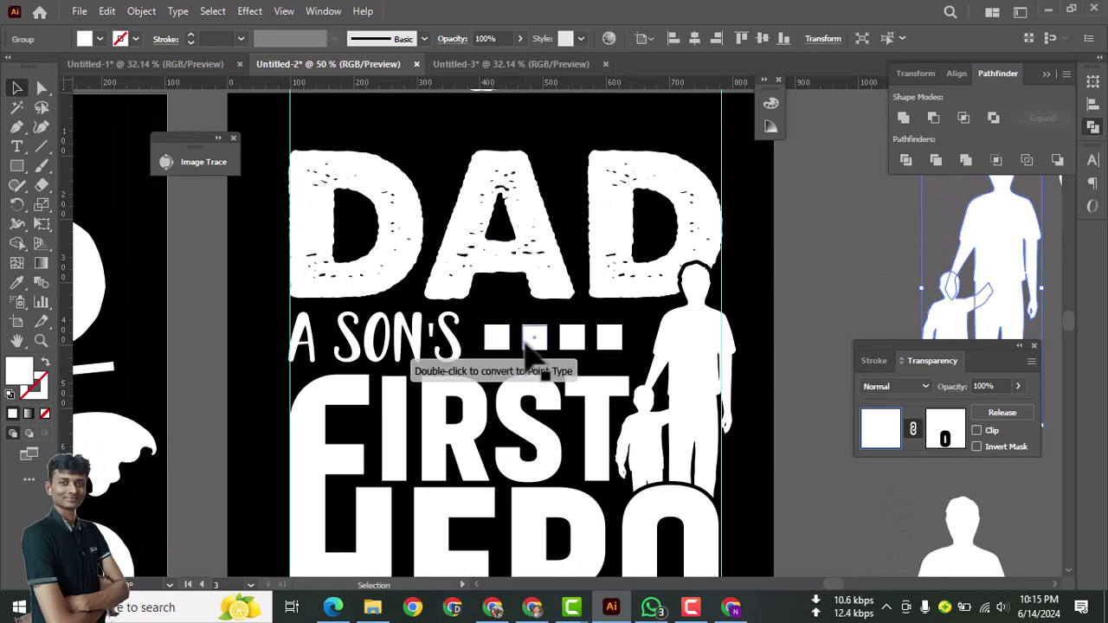
{"action": "left_click", "coordinate": [534, 336]}
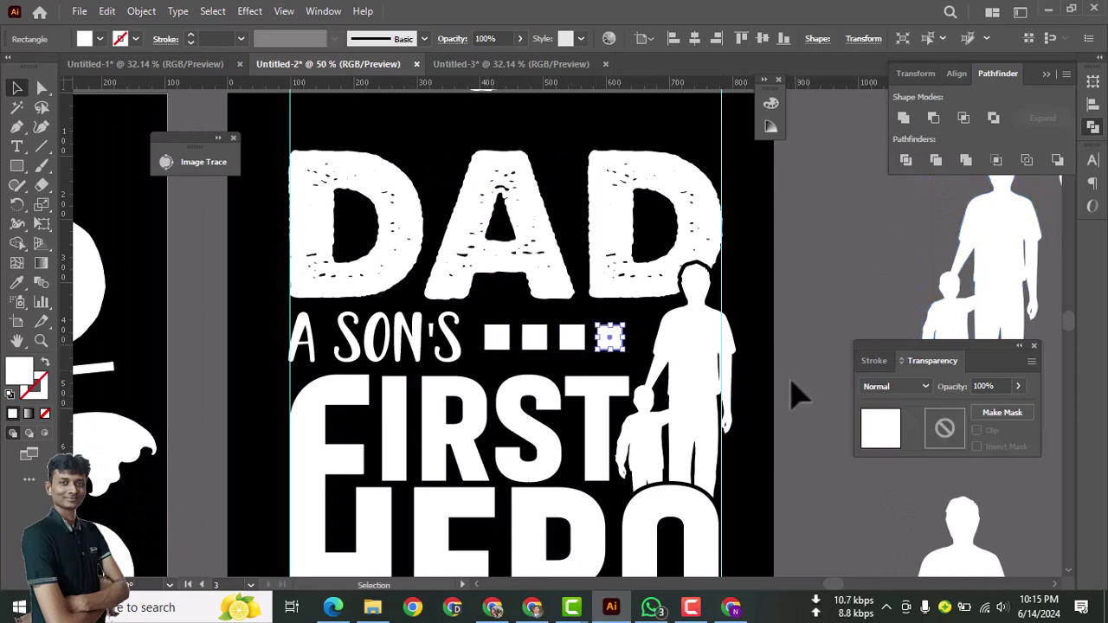
{"action": "left_click", "coordinate": [571, 339], "text": "shift"}
{"action": "left_click", "coordinate": [532, 341], "text": "shift"}
{"action": "left_click", "coordinate": [813, 347]}
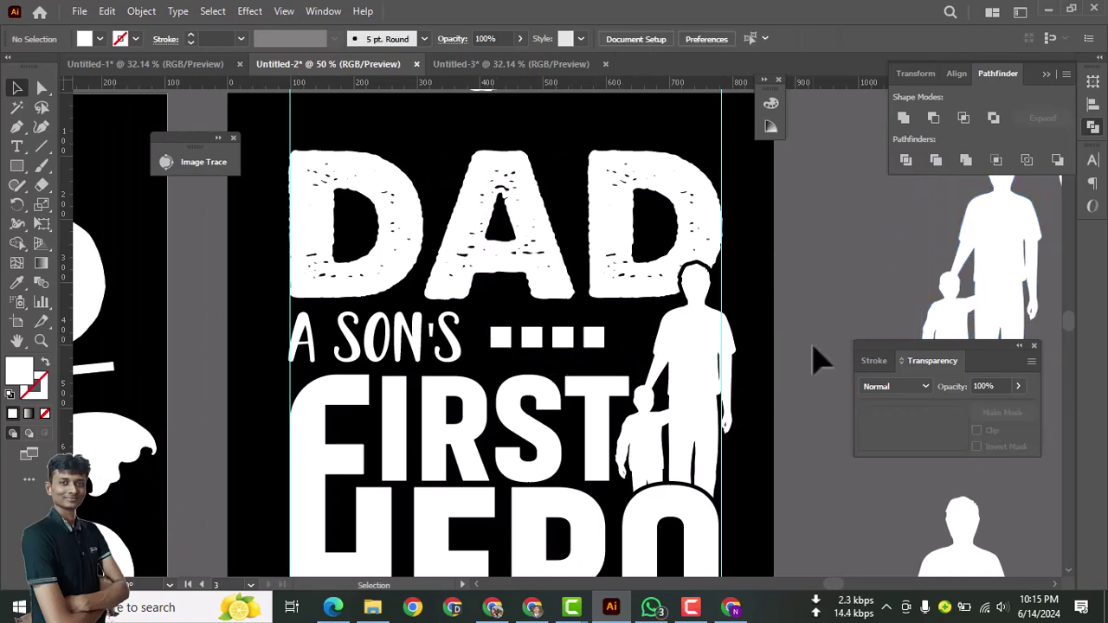
- Delete the two vertical guides running through the third artboard
{"action": "key", "text": "ctrl+minus"}
{"action": "key", "text": "ctrl+minus"}
{"action": "key", "text": "ctrl+minus"}
{"action": "left_click_drag", "start_coordinate": [740, 401], "coordinate": [809, 368]}
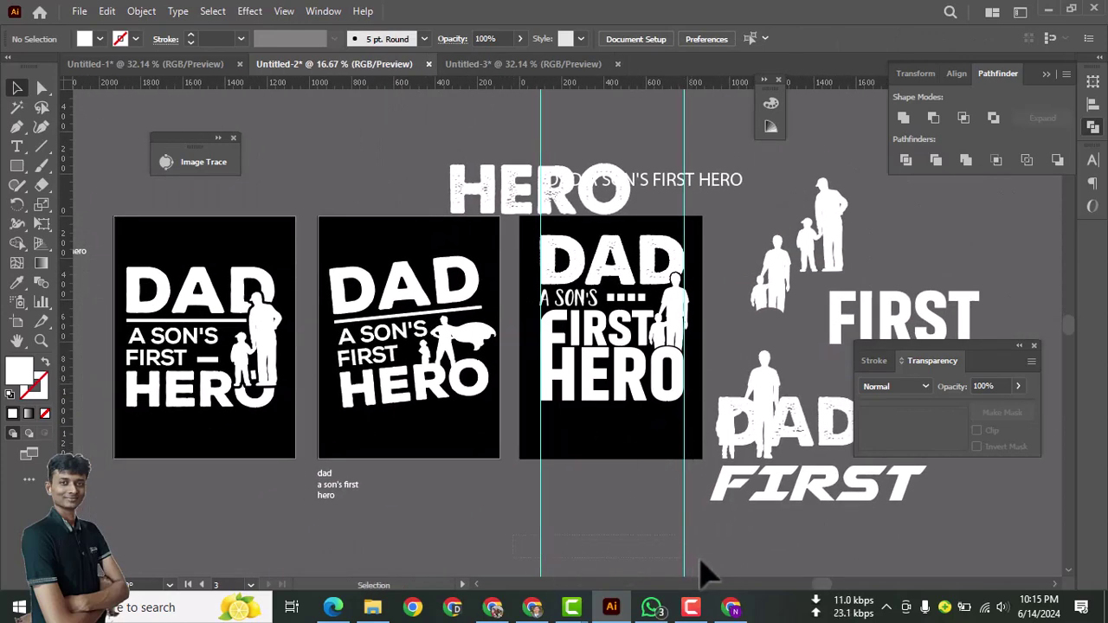
{"action": "left_click_drag", "start_coordinate": [699, 573], "coordinate": [583, 288]}
{"action": "key", "text": "Delete"}
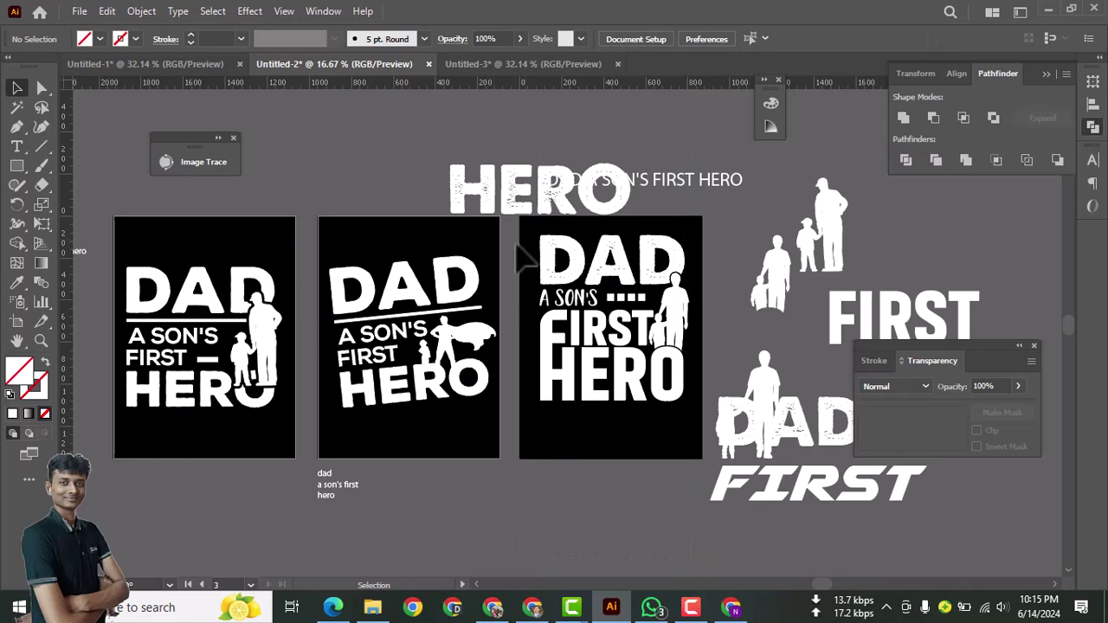
- Group the whole third design and center it horizontally and vertically on its artboard
{"action": "left_click", "coordinate": [686, 406]}
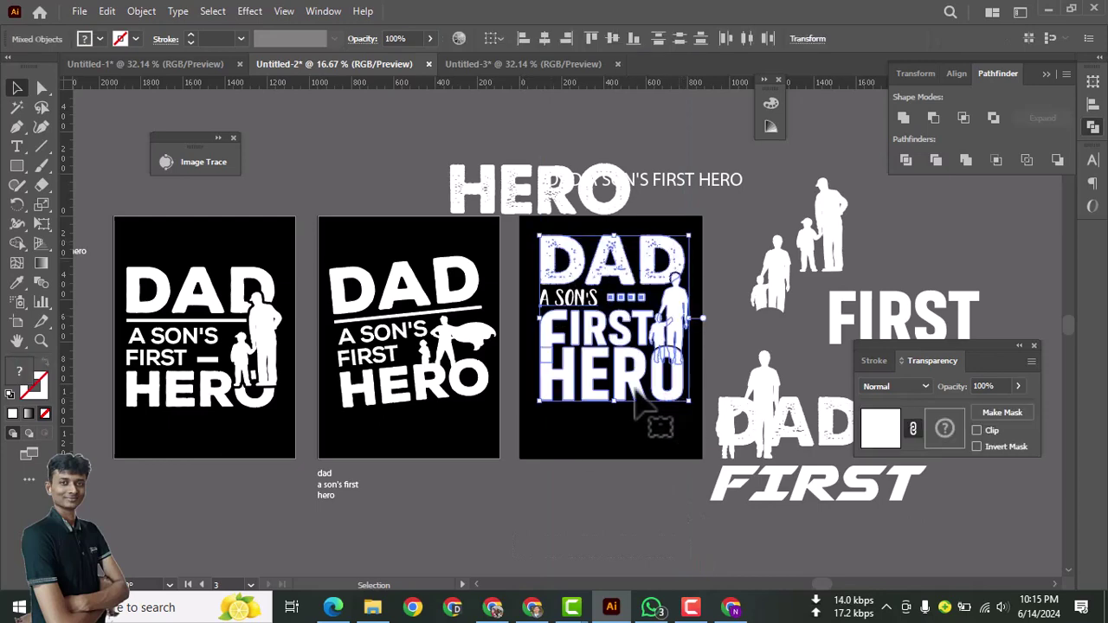
{"action": "left_click", "coordinate": [544, 38]}
{"action": "left_click", "coordinate": [612, 39]}
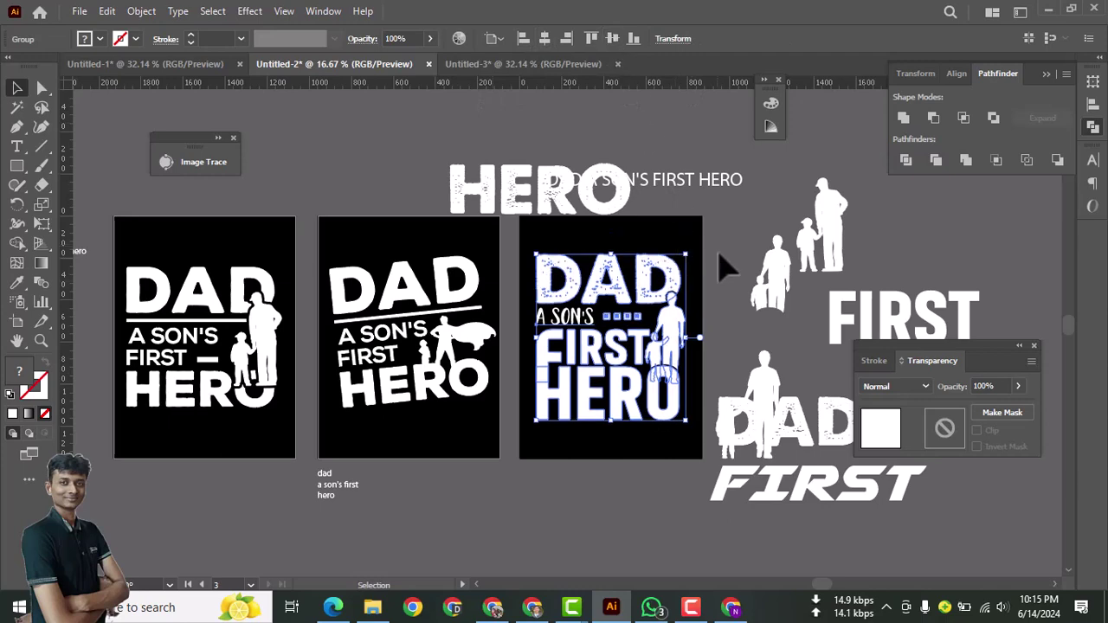
{"action": "left_click", "coordinate": [742, 346]}
- Examine the third design up close, then compare it with the other two T-shirt designs
{"action": "left_click", "coordinate": [667, 346]}
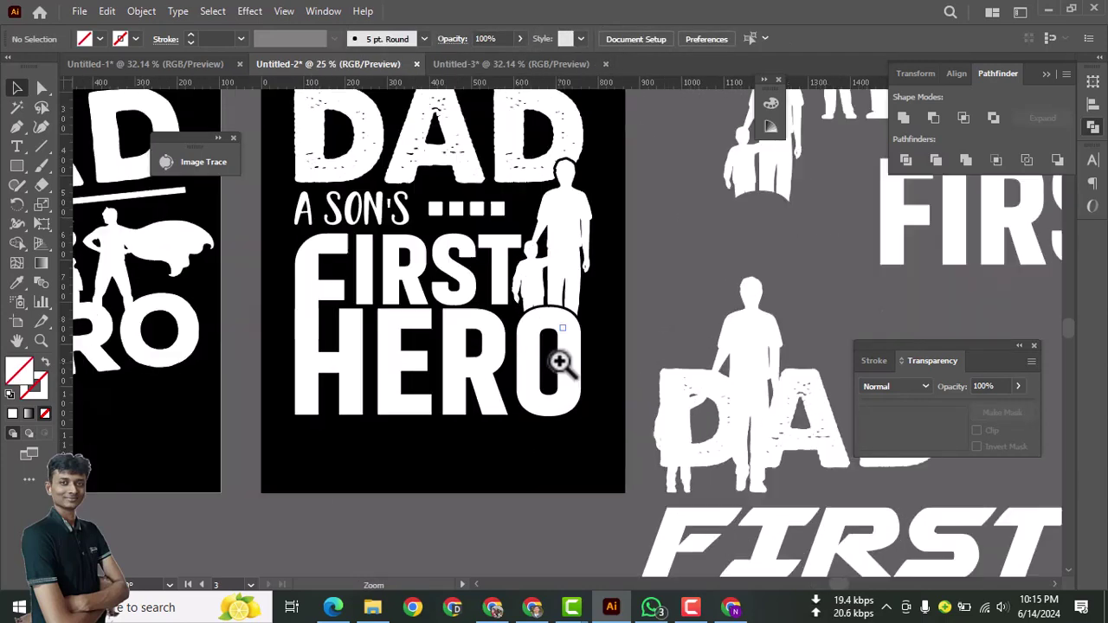
{"action": "left_click", "coordinate": [560, 362]}
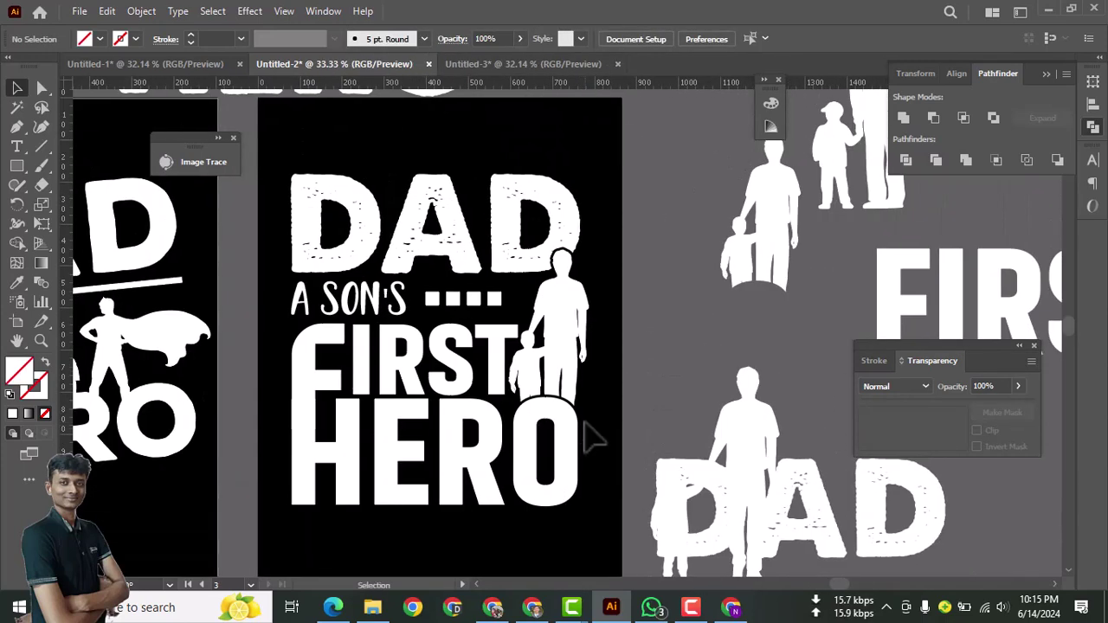
{"action": "key", "text": "space"}
{"action": "left_click_drag", "start_coordinate": [555, 412], "coordinate": [587, 398]}
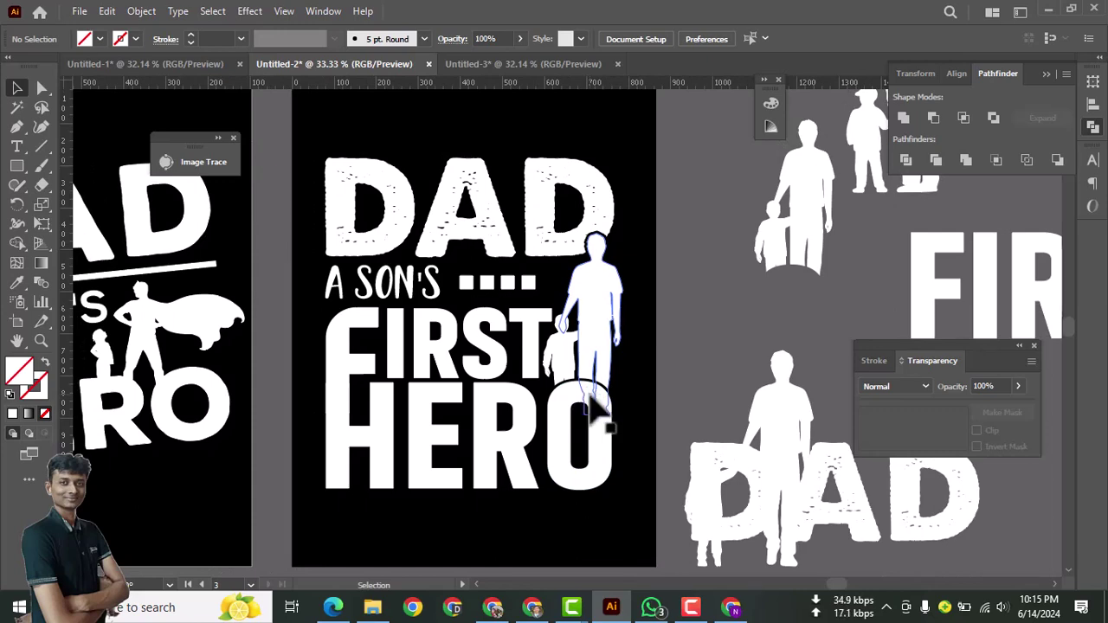
{"action": "scroll", "coordinate": [591, 396], "scroll_direction": "down", "scroll_amount": 3}
{"action": "scroll", "coordinate": [590, 397], "scroll_direction": "up", "scroll_amount": 2}
{"action": "scroll", "coordinate": [590, 398], "scroll_direction": "down", "scroll_amount": 3}
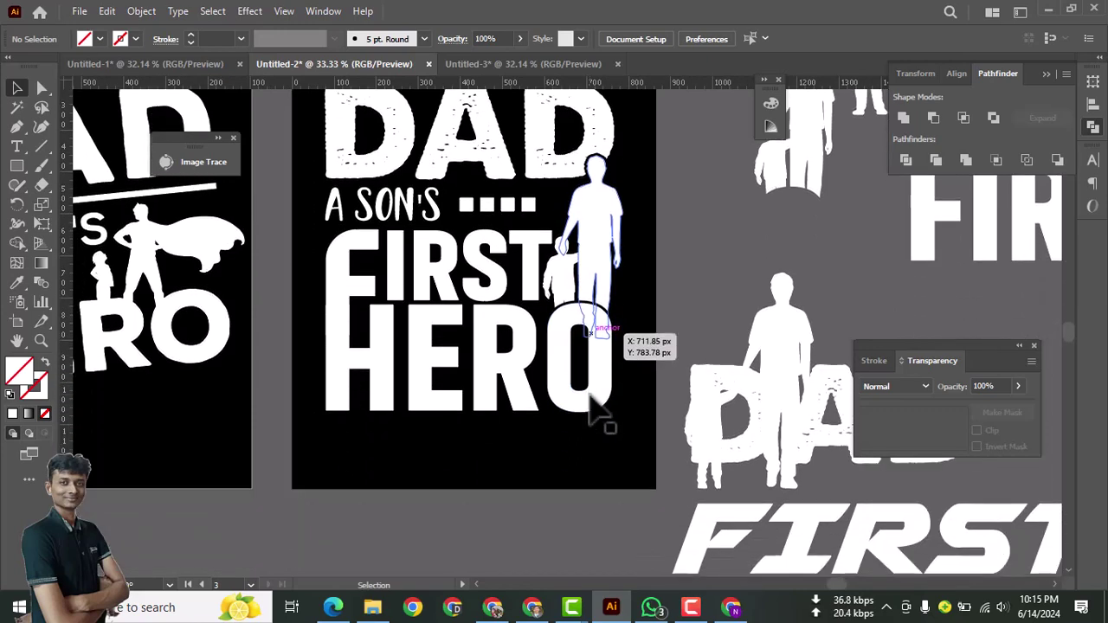
{"action": "scroll", "coordinate": [590, 398], "scroll_direction": "up", "scroll_amount": 2}
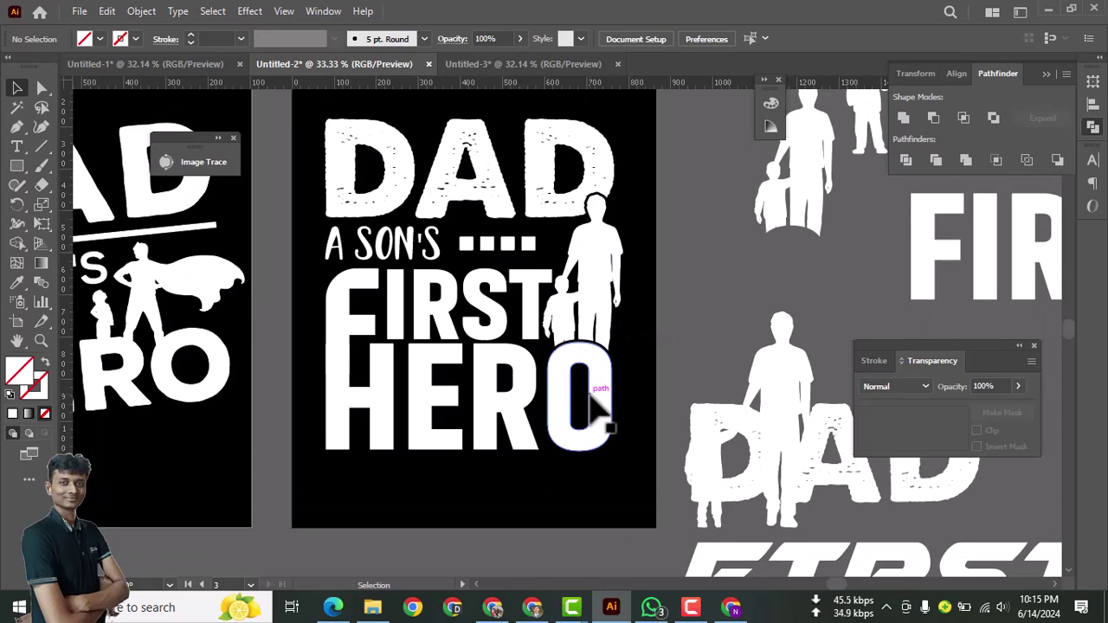
{"action": "scroll", "coordinate": [594, 408], "scroll_direction": "down", "scroll_amount": 2}
{"action": "left_click_drag", "start_coordinate": [458, 371], "coordinate": [592, 391]}
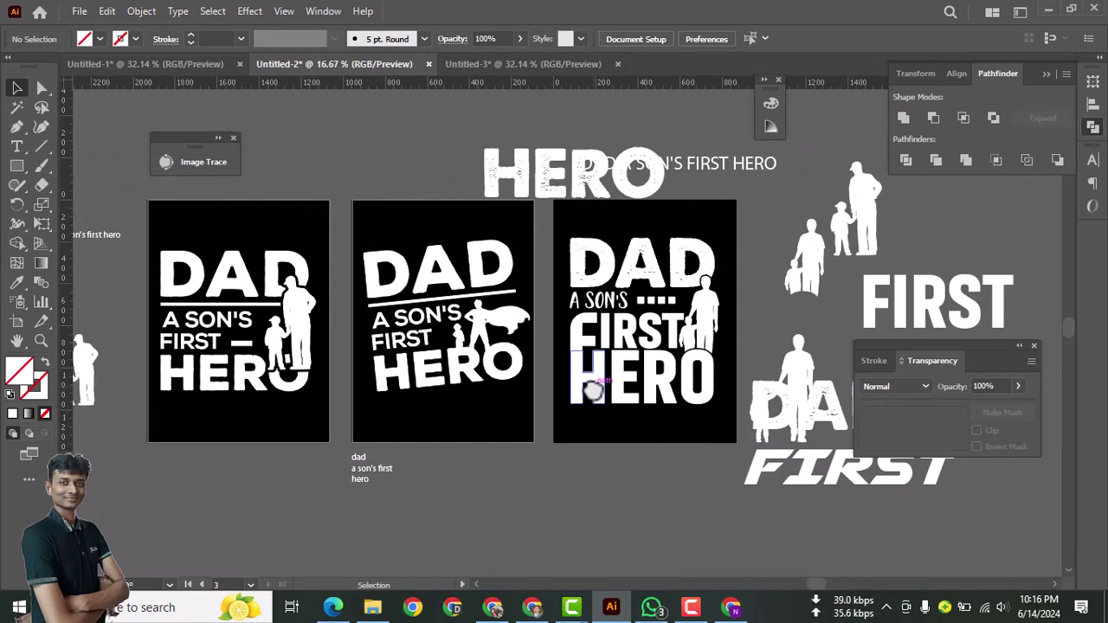